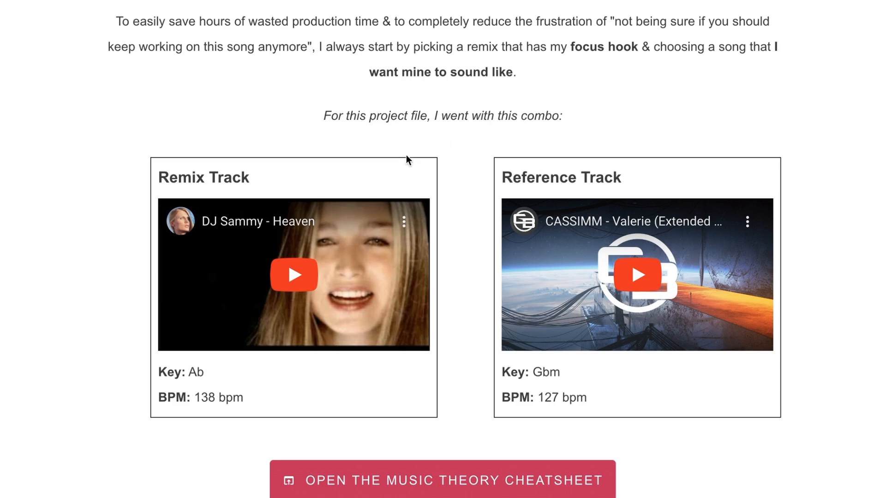
# Review the key and BPM listed for the remix track and the reference track
pyautogui.doubleClick(167, 176)
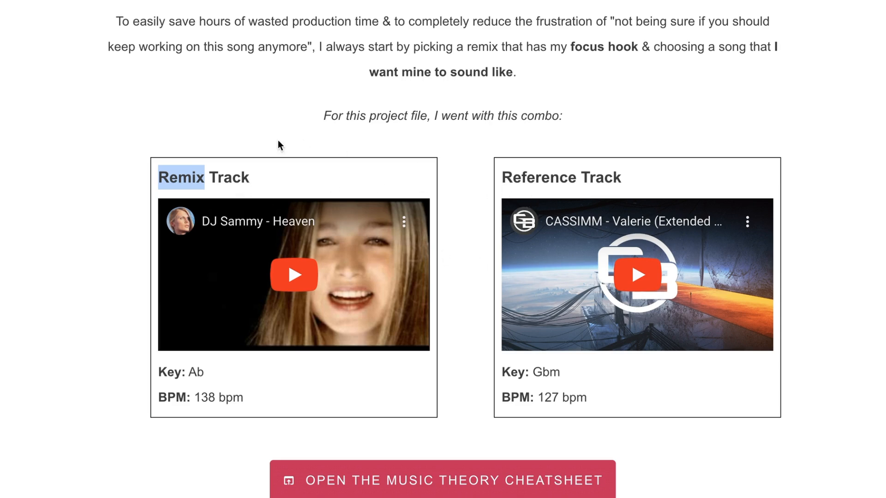
pyautogui.scroll(-1, 461, 198)
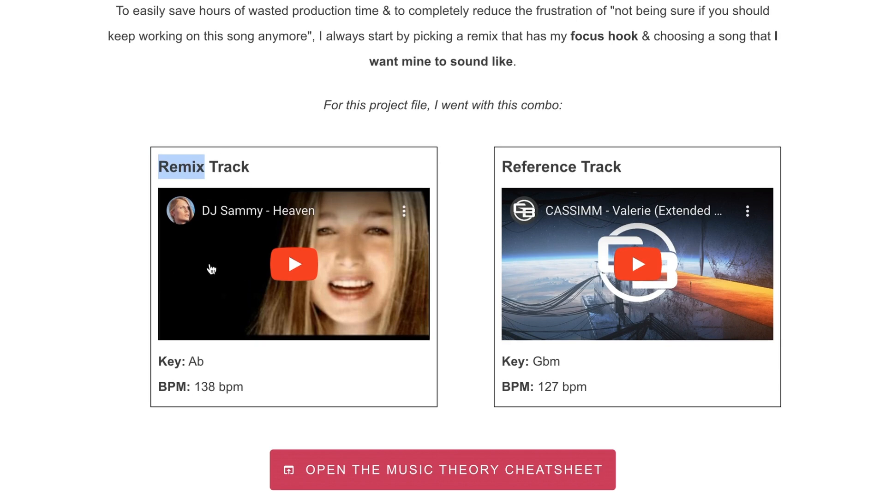
pyautogui.moveTo(189, 361); pyautogui.dragTo(201, 361)
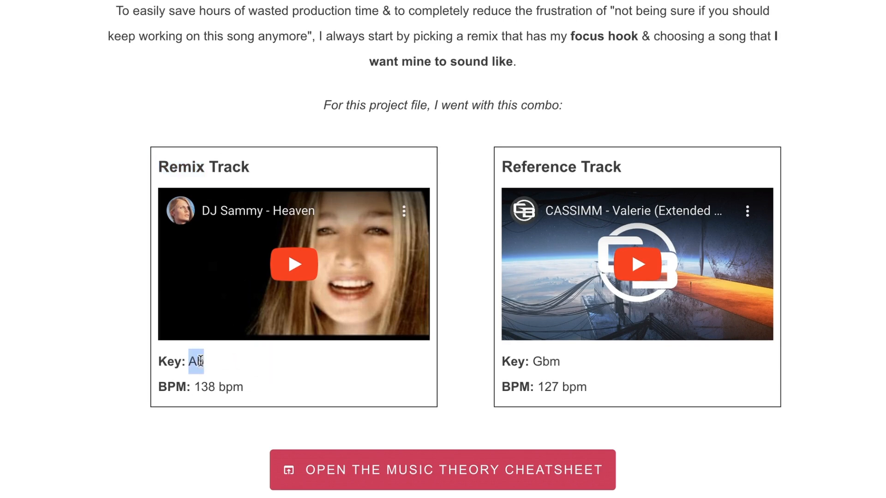
pyautogui.moveTo(194, 387); pyautogui.dragTo(274, 388)
pyautogui.moveTo(597, 389); pyautogui.dragTo(204, 399)
pyautogui.click(204, 400)
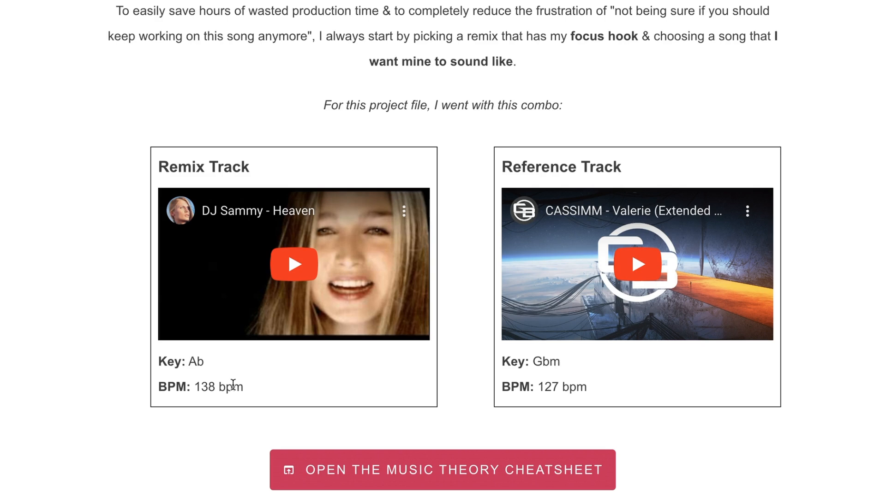
pyautogui.moveTo(194, 388); pyautogui.dragTo(245, 387)
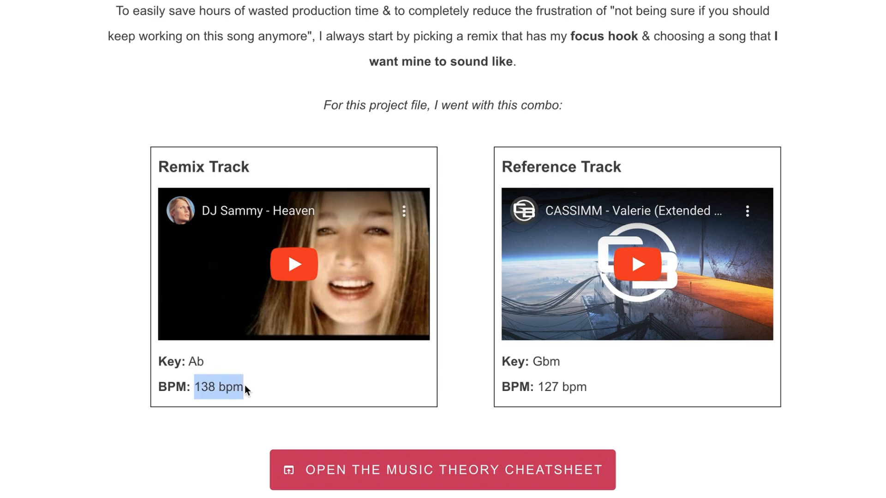
pyautogui.click(541, 386)
pyautogui.moveTo(541, 387); pyautogui.dragTo(560, 387)
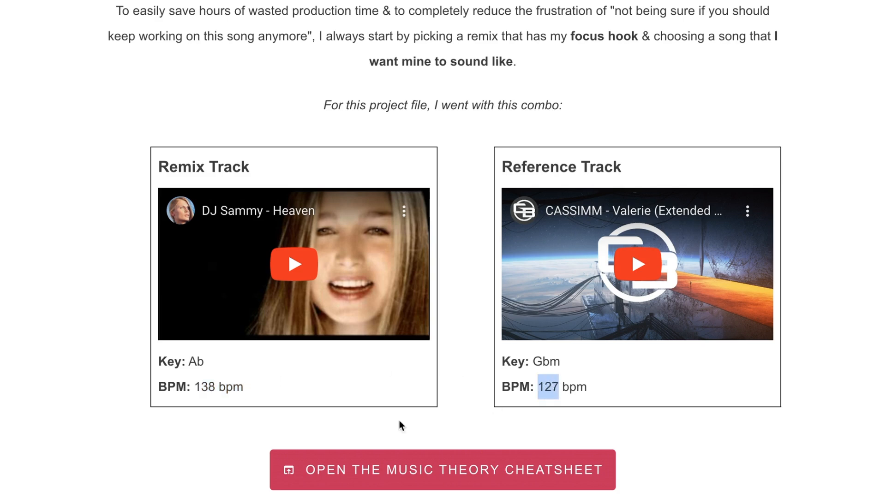
pyautogui.click(207, 388)
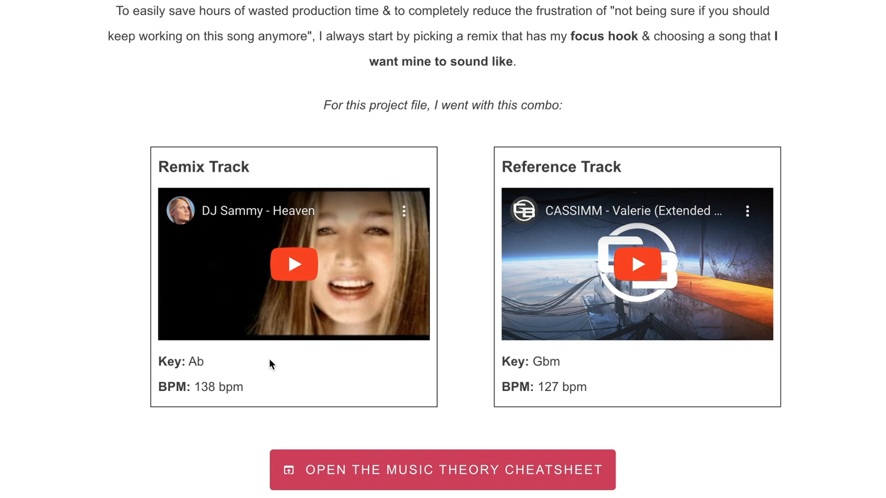
# Open the music theory cheatsheet and check the remix track's and reference track's keys against the circle of fifths
pyautogui.scroll(-1, 269, 362)
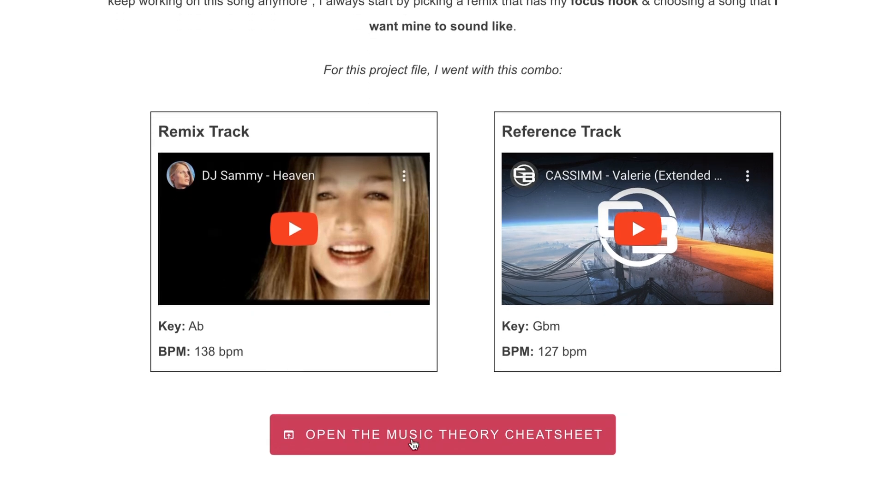
pyautogui.click(412, 444)
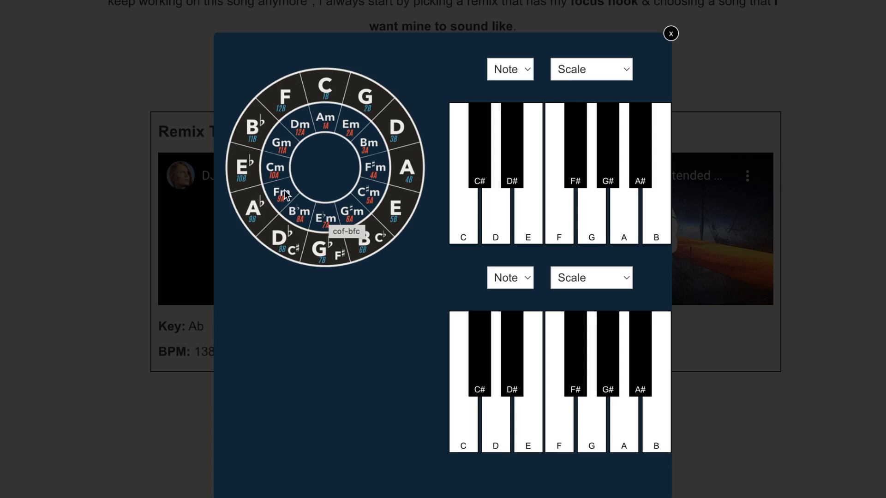
pyautogui.click(57, 240)
pyautogui.moveTo(204, 326); pyautogui.dragTo(198, 326)
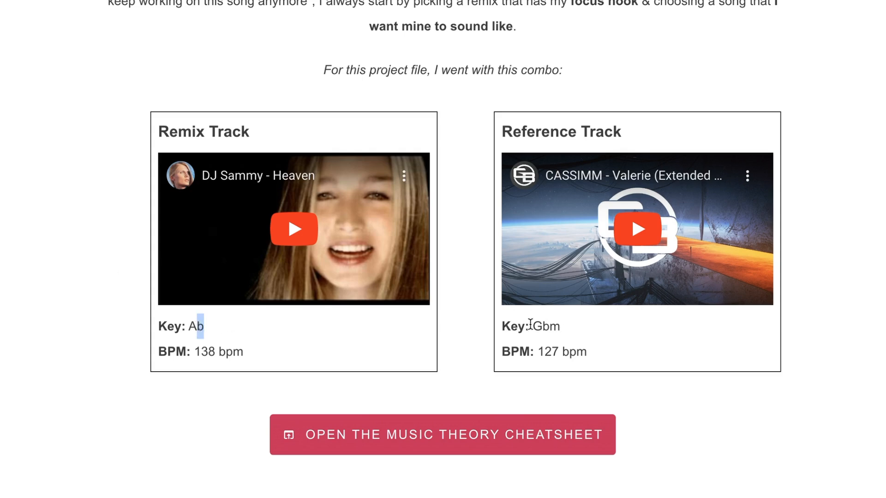
pyautogui.click(486, 437)
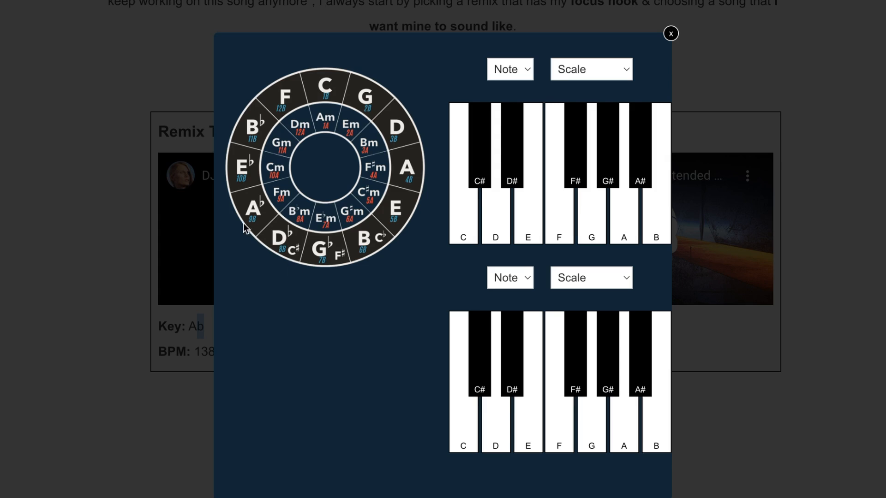
pyautogui.click(100, 265)
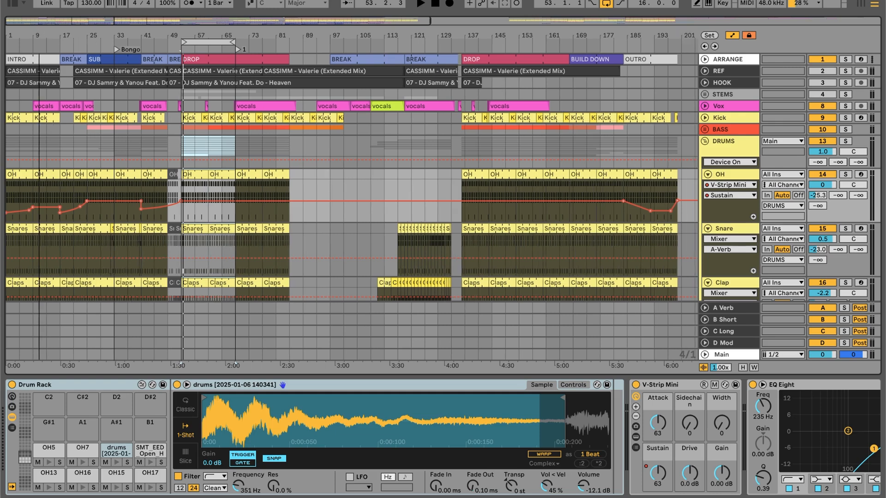
# Switch to the Ableton Live project and unfold the REF and ARRANGE tracks in the arrangement
pyautogui.moveTo(343, 35); pyautogui.dragTo(399, 85)
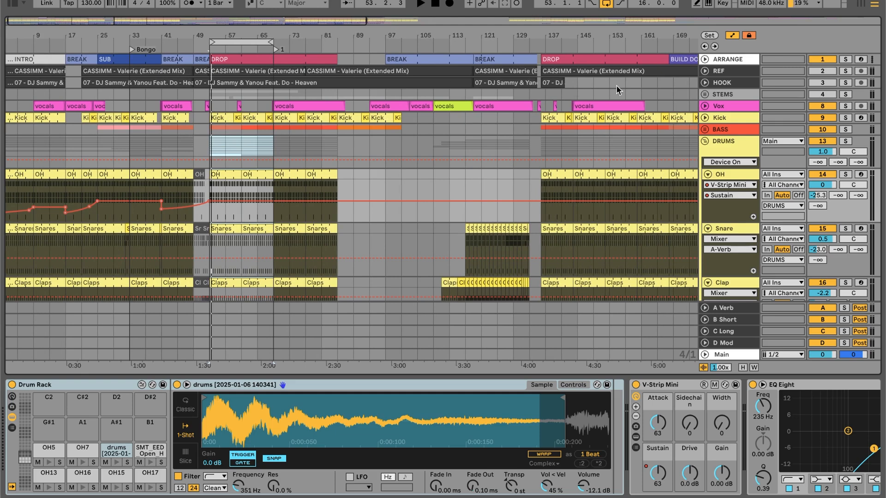
pyautogui.click(438, 71)
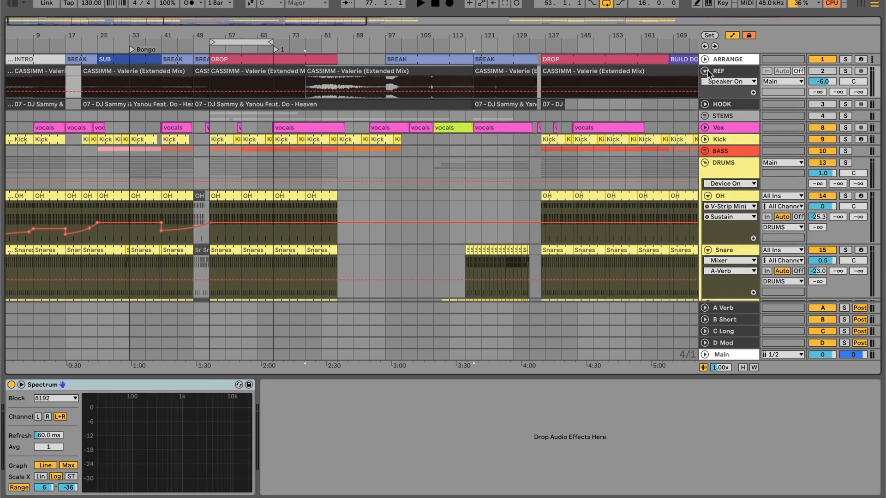
pyautogui.click(705, 70)
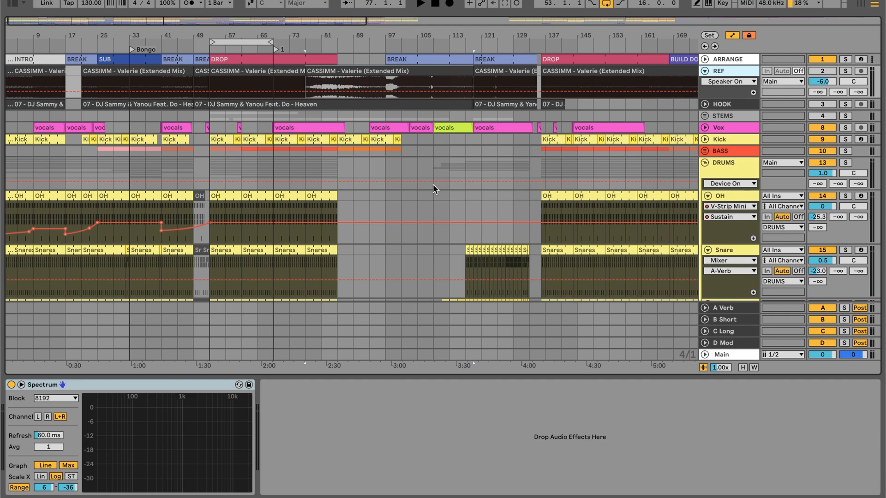
pyautogui.click(271, 72)
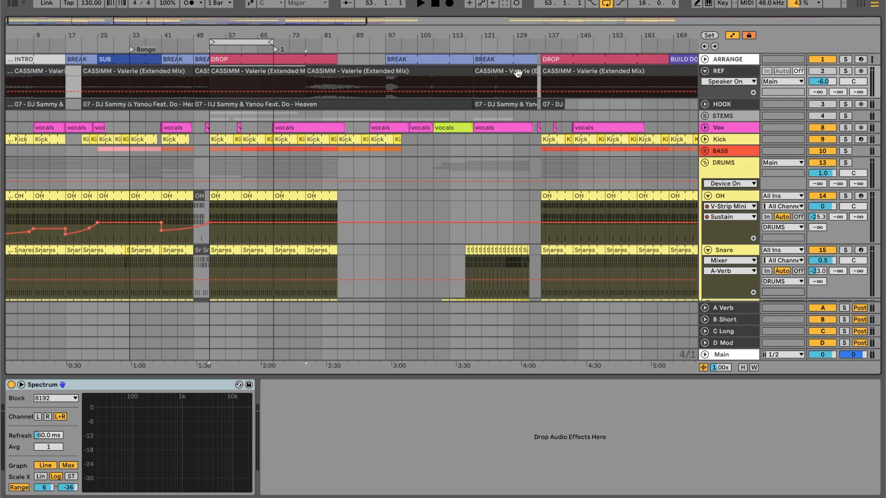
pyautogui.click(705, 60)
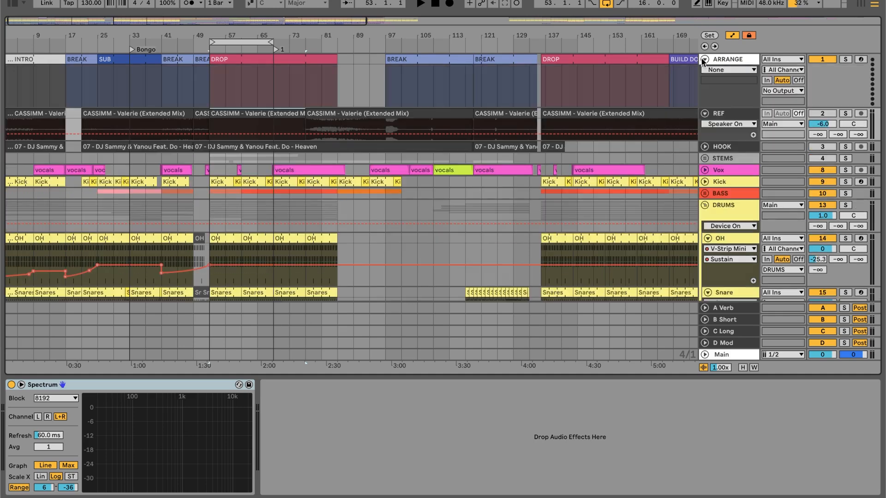
pyautogui.click(730, 60)
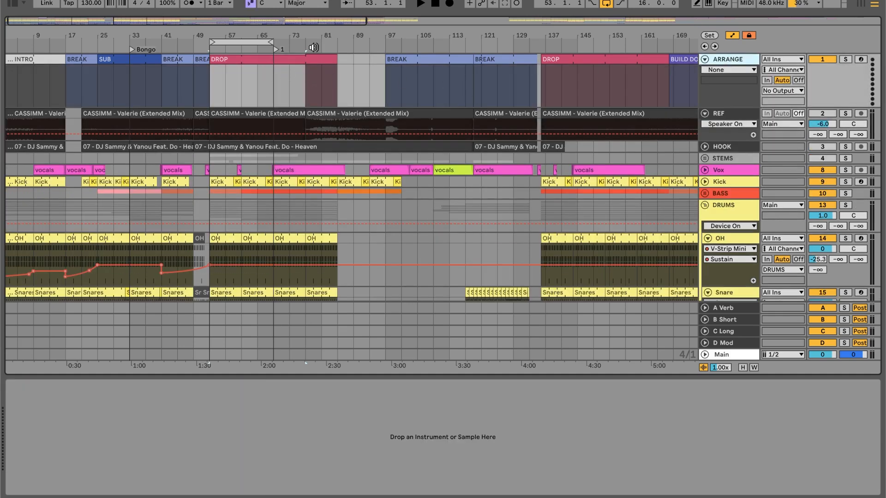
# View the full arrangement and step through its INTRO, BREAK and SUB section markers on the ARRANGE track
pyautogui.moveTo(313, 41); pyautogui.dragTo(241, 33)
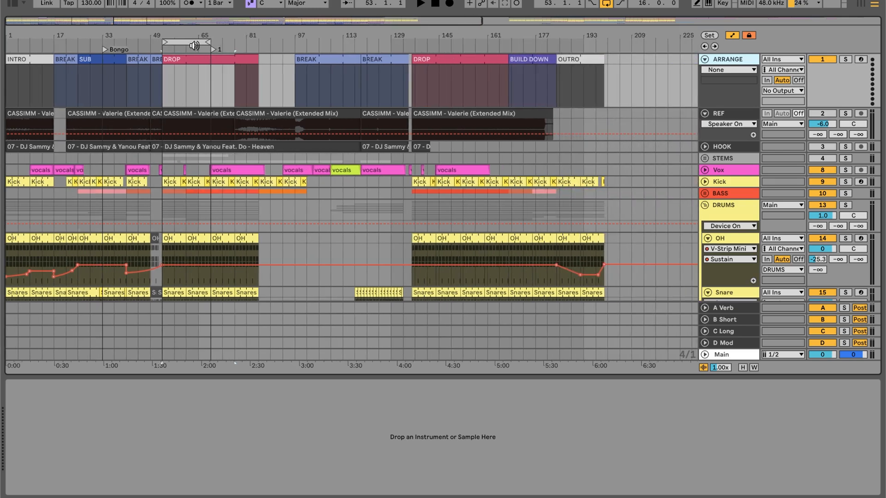
pyautogui.click(33, 59)
pyautogui.click(72, 59)
pyautogui.click(88, 59)
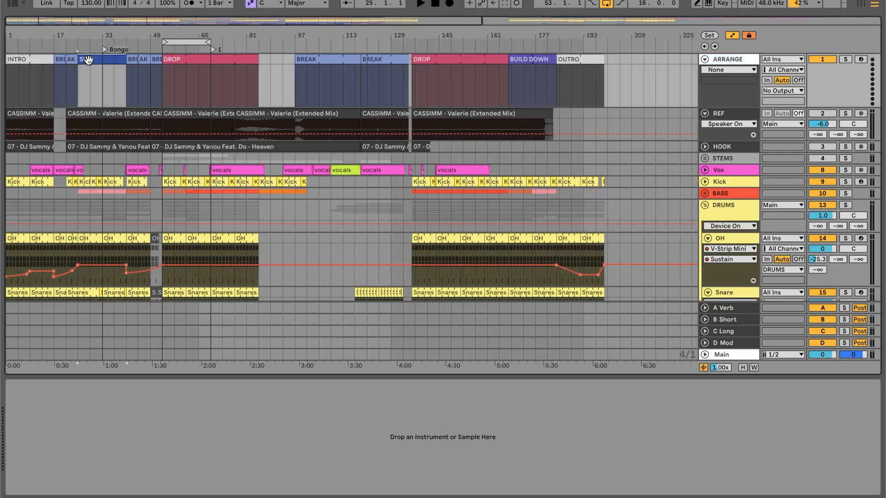
pyautogui.click(134, 59)
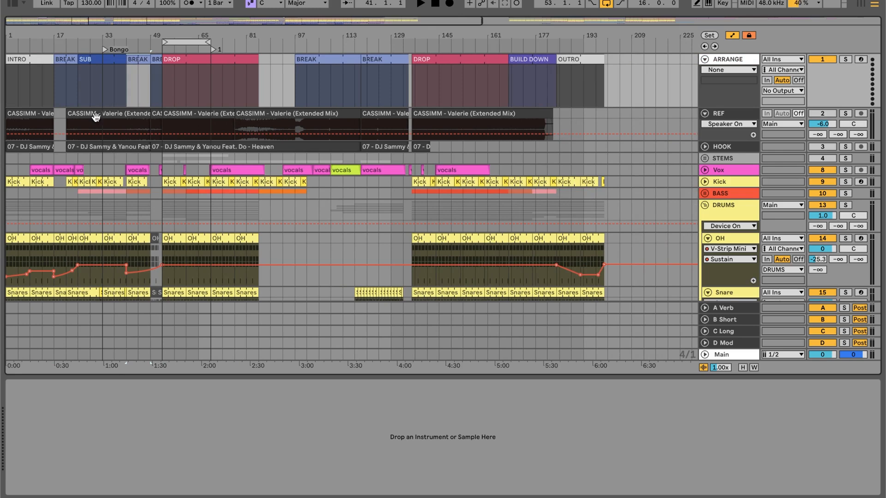
# Look over the second arrangement starting at bar 241, and return to the first arrangement for comparison
pyautogui.hscroll(15, 318, 90)
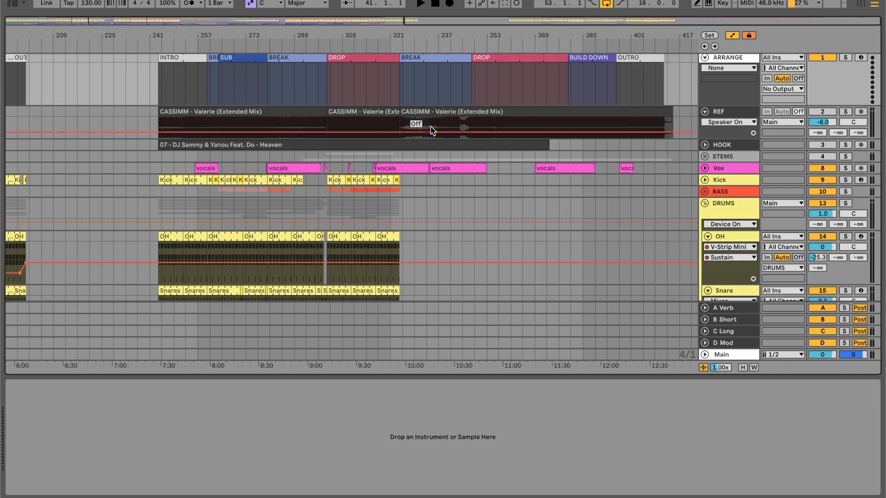
pyautogui.scroll(1, 224, 83)
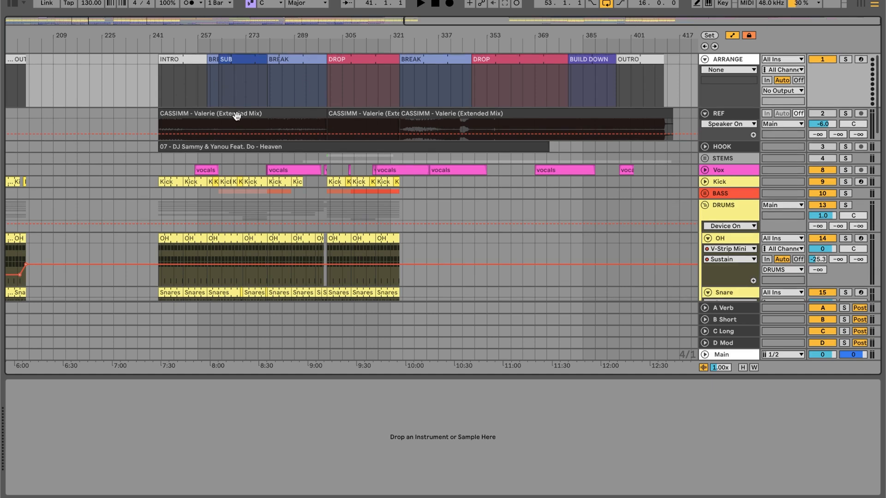
pyautogui.hscroll(-14, 211, 70)
pyautogui.hscroll(-1, 212, 70)
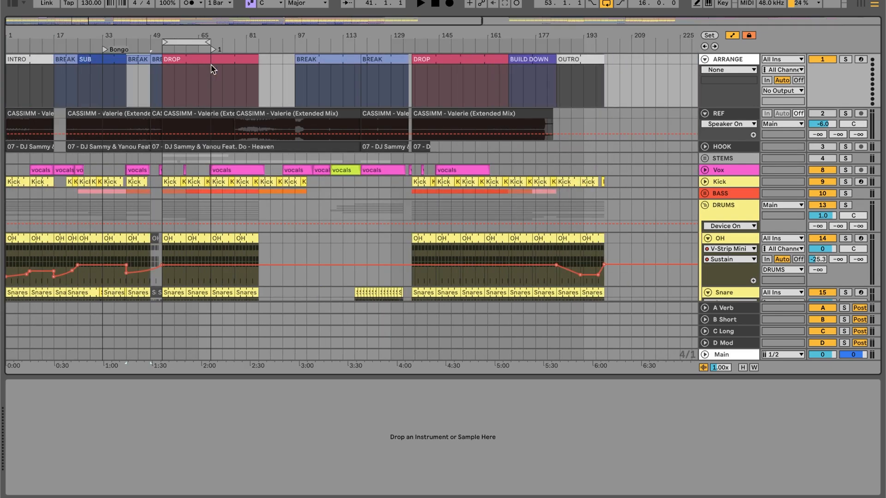
# Examine the SUB and first DROP sections of the second arrangement against its reference and remix clips
pyautogui.hscroll(15, 458, 109)
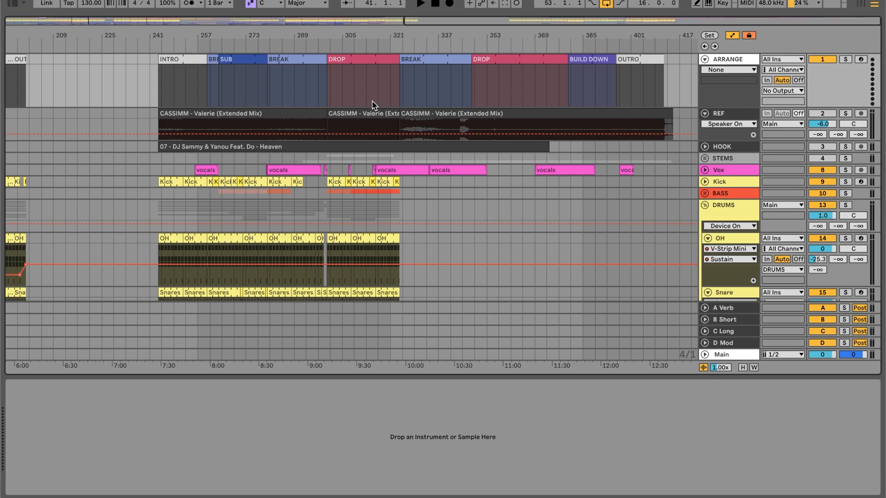
pyautogui.scroll(-5, 368, 140)
pyautogui.scroll(5, 364, 203)
pyautogui.click(194, 59)
pyautogui.click(243, 59)
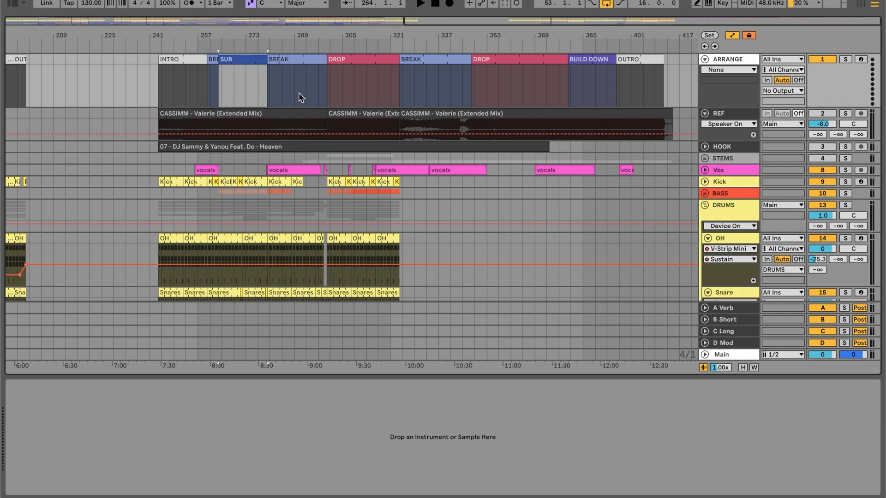
pyautogui.click(353, 60)
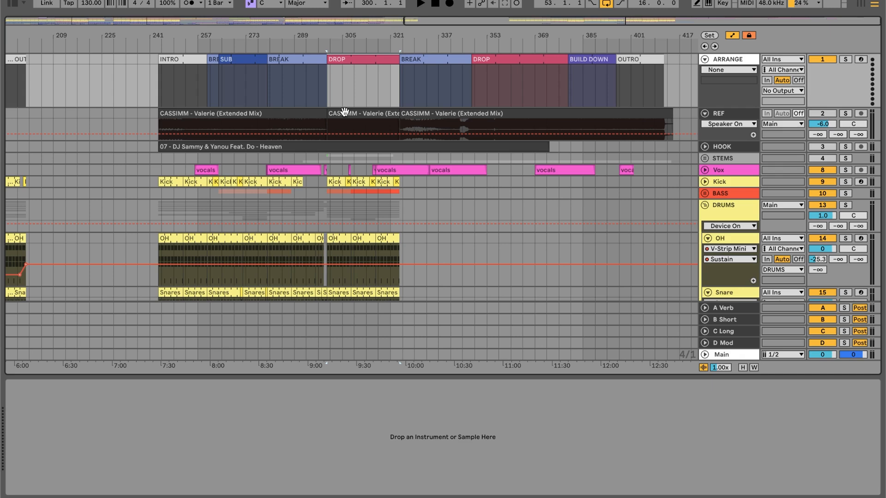
pyautogui.hscroll(-1, 345, 111)
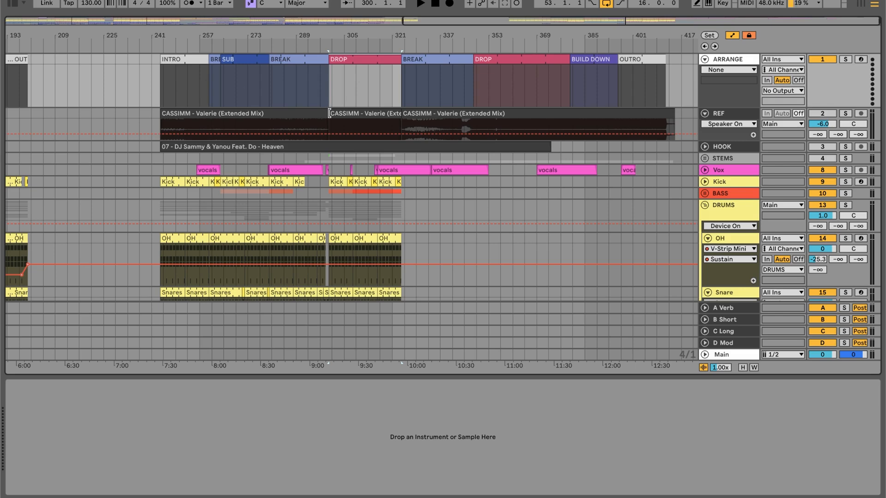
# Switch to the browser and read through the lesson page, covering the prep, template download and Renaissance Loop sections
pyautogui.hotkey('ctrl', 'Left')
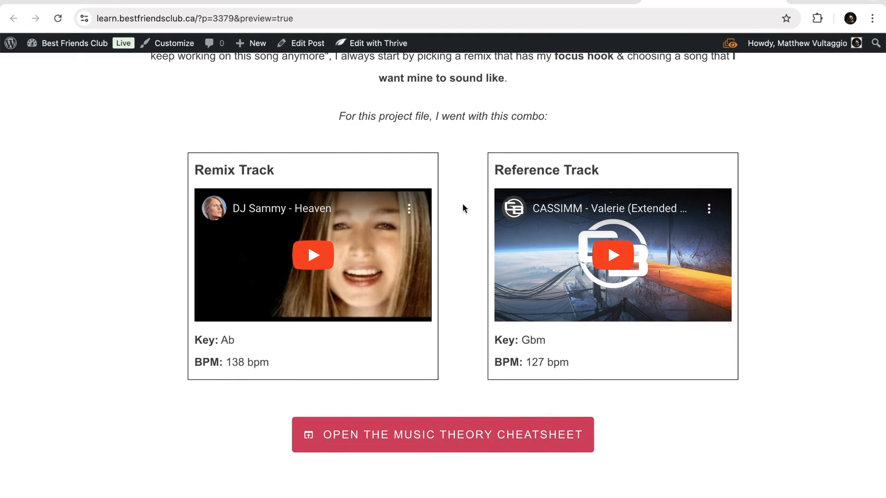
pyautogui.scroll(-1, 463, 204)
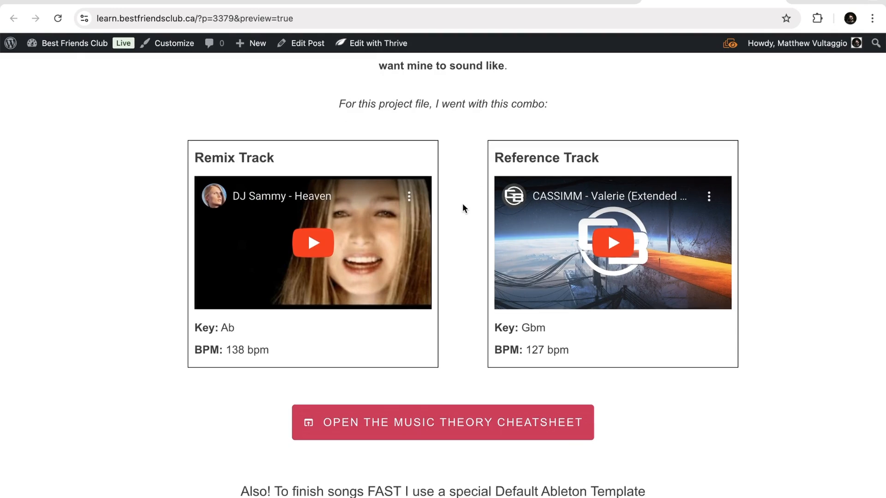
pyautogui.scroll(10, 316, 204)
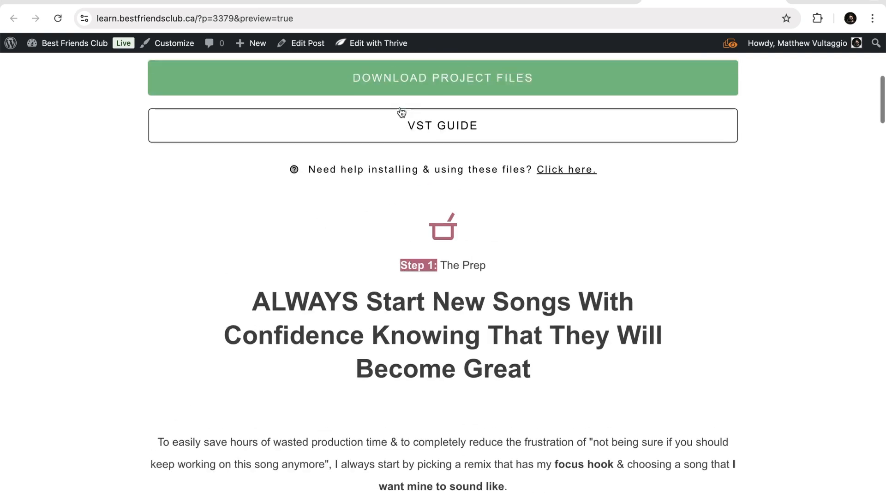
pyautogui.scroll(-15, 445, 283)
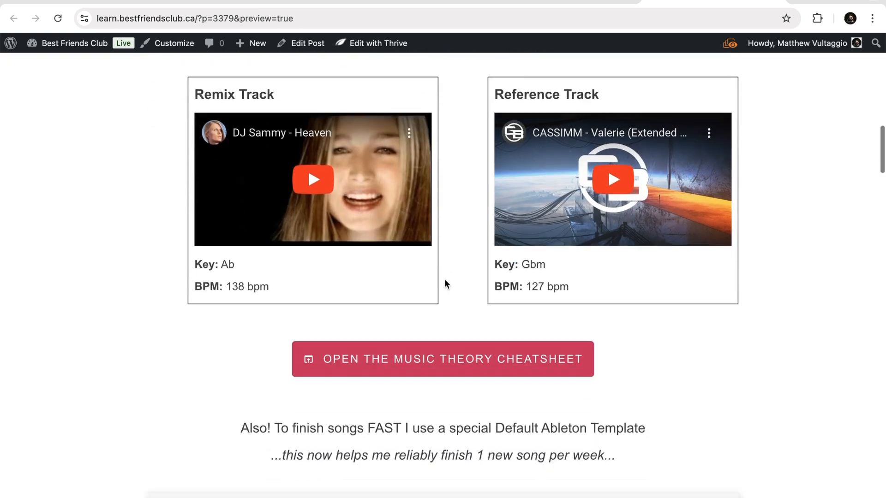
pyautogui.scroll(-8, 445, 283)
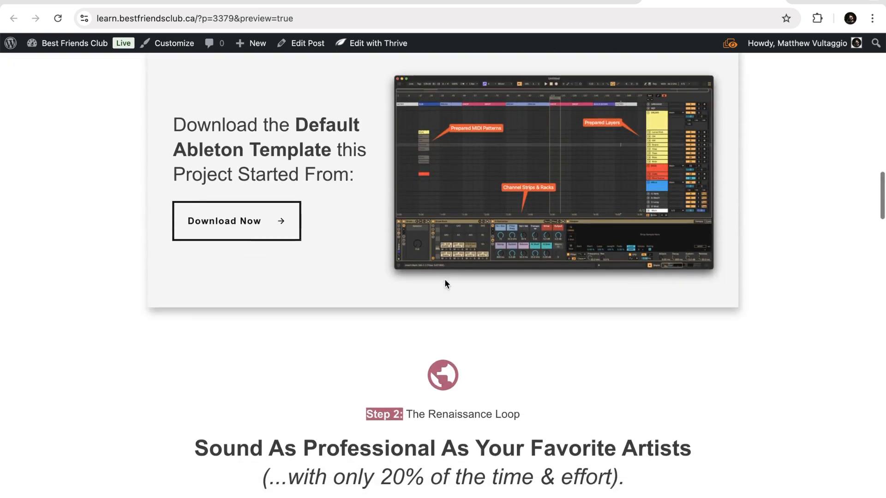
pyautogui.scroll(-10, 446, 282)
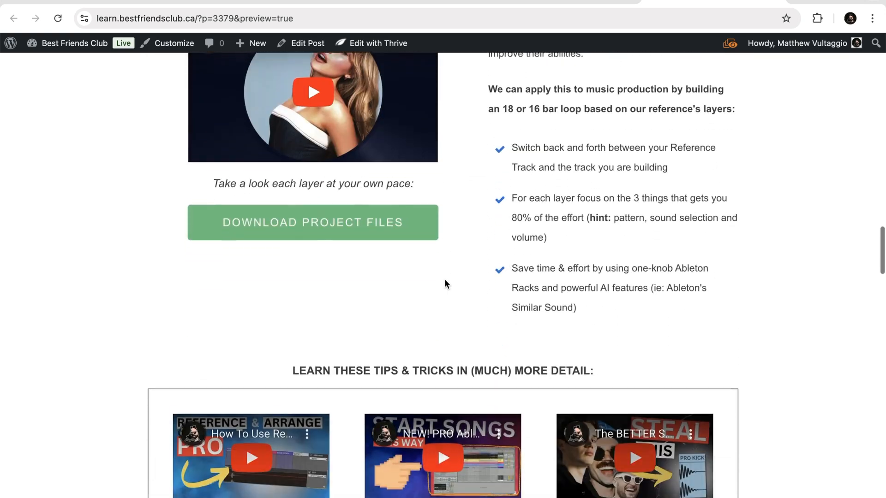
pyautogui.scroll(-5, 445, 281)
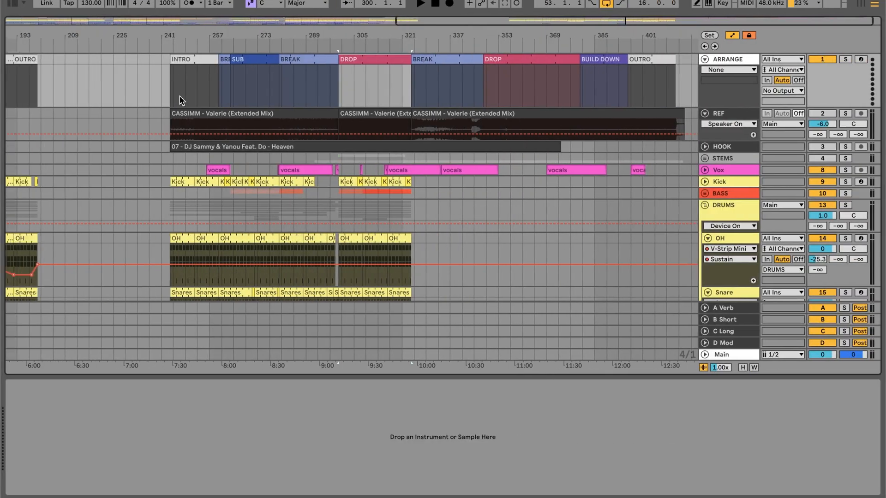
# Return to the first arrangement, expand the HOOK track and inspect the sample settings of its "07 - DJ Sammy & Yanou Feat. Do - Heaven" clip
pyautogui.hscroll(-10, 181, 99)
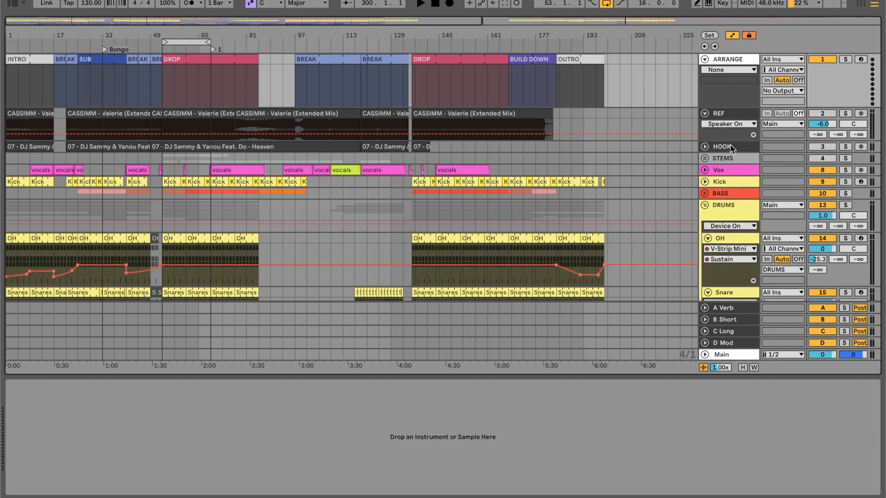
pyautogui.click(704, 147)
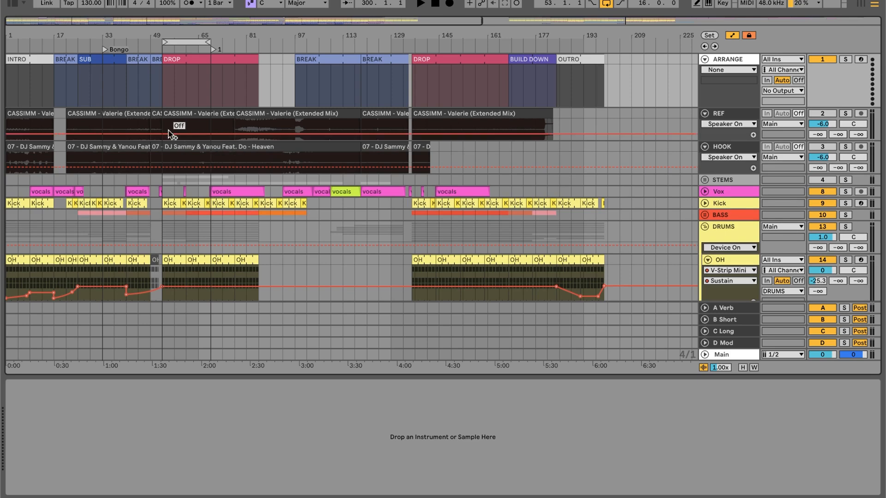
pyautogui.doubleClick(223, 162)
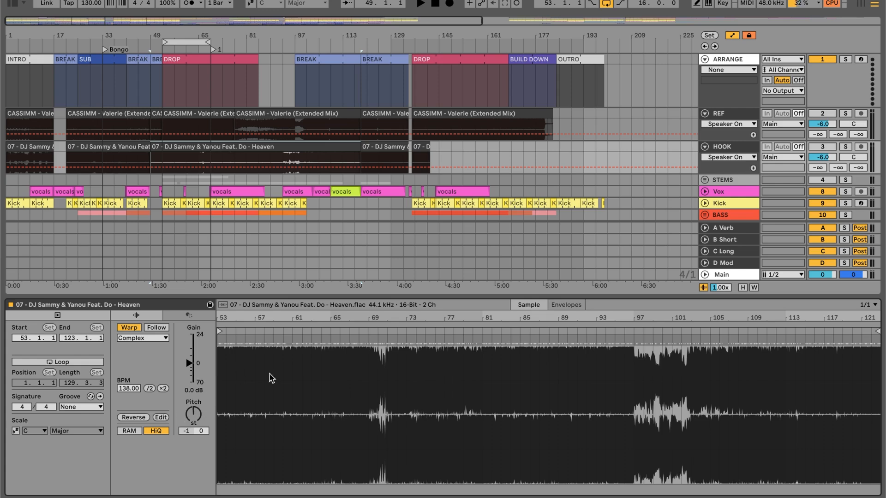
pyautogui.hotkey('ctrl', 'alt', 'l')
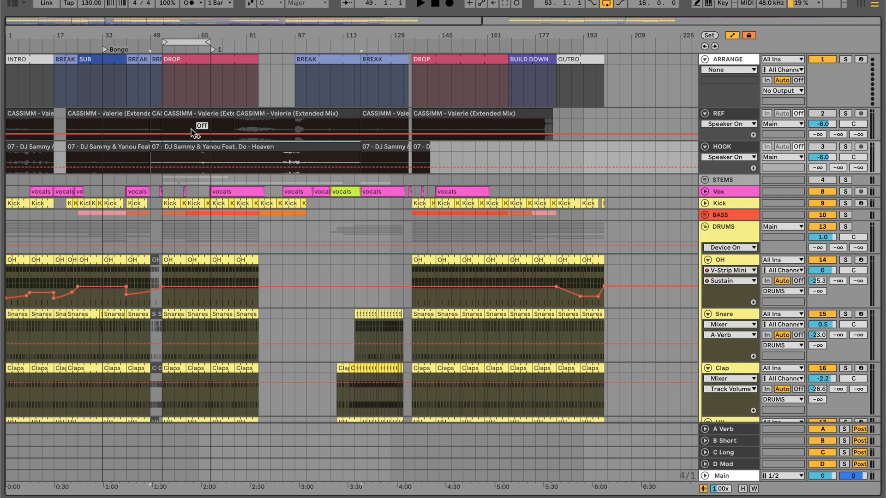
# Fold the REF and HOOK tracks and expand the STEMS group to show its drum and melody stems
pyautogui.click(705, 115)
pyautogui.click(705, 125)
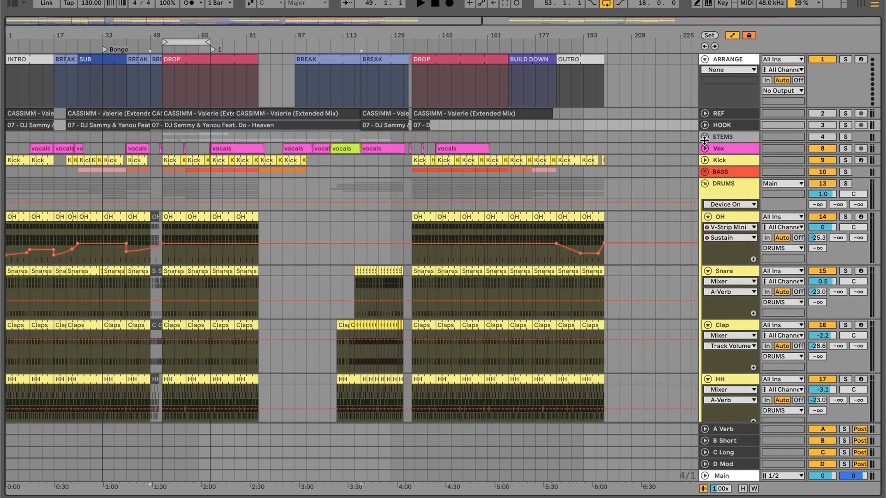
pyautogui.click(705, 137)
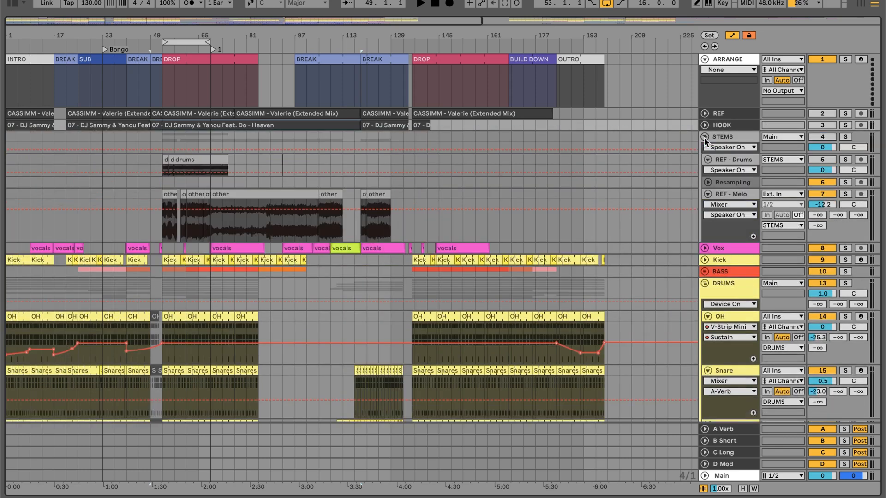
pyautogui.click(731, 138)
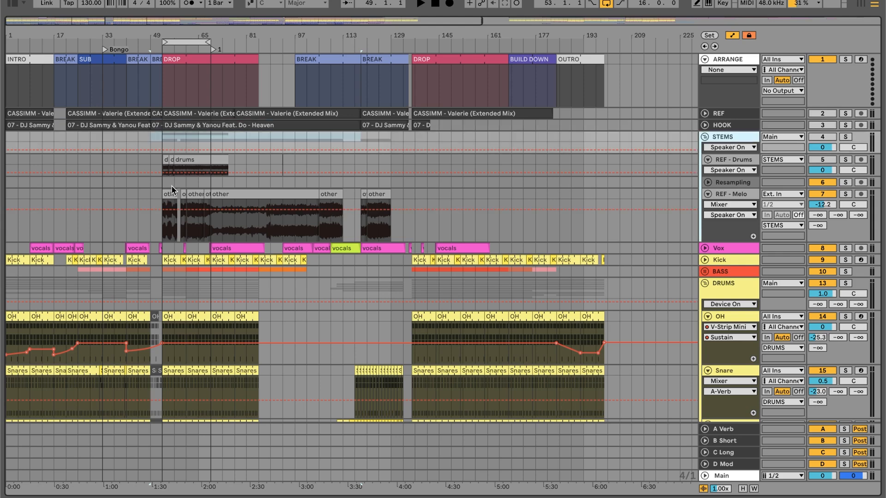
# Select bars 53 to 69 on the REF - Drums stem, solo that track and play the start of the drop
pyautogui.moveTo(164, 35); pyautogui.dragTo(164, 35)
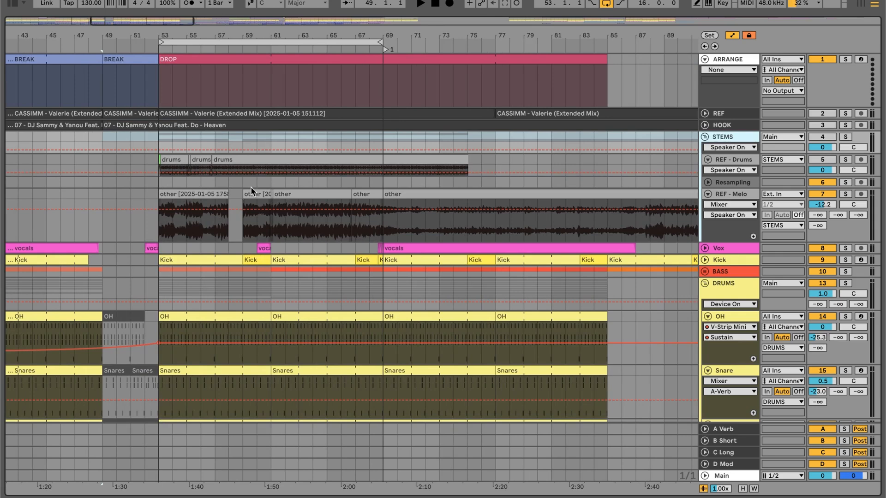
pyautogui.moveTo(157, 162); pyautogui.dragTo(390, 159)
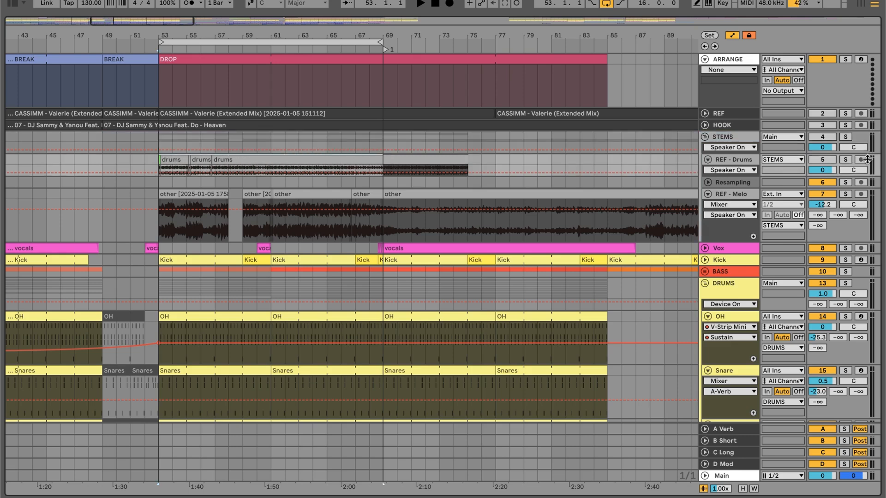
pyautogui.click(846, 159)
pyautogui.press('space')
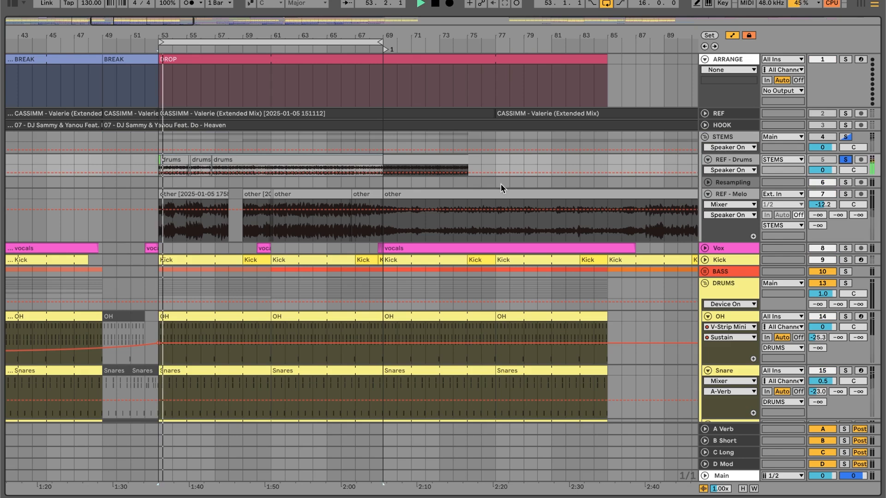
# Solo the whole STEMS group to hear it, and play REF - Drums soloed again for comparison
pyautogui.click(845, 136)
pyautogui.press('space')
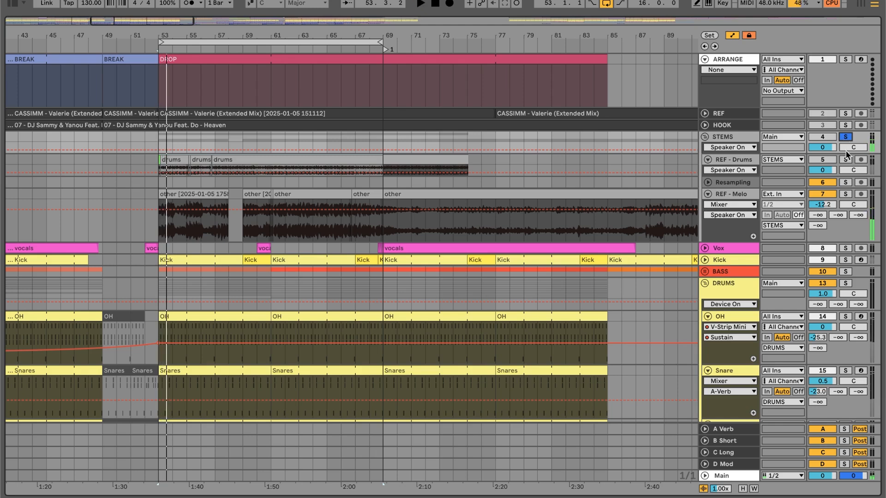
pyautogui.keyDown('ctrl'); pyautogui.click(845, 159); pyautogui.keyUp('ctrl')
pyautogui.press('space')
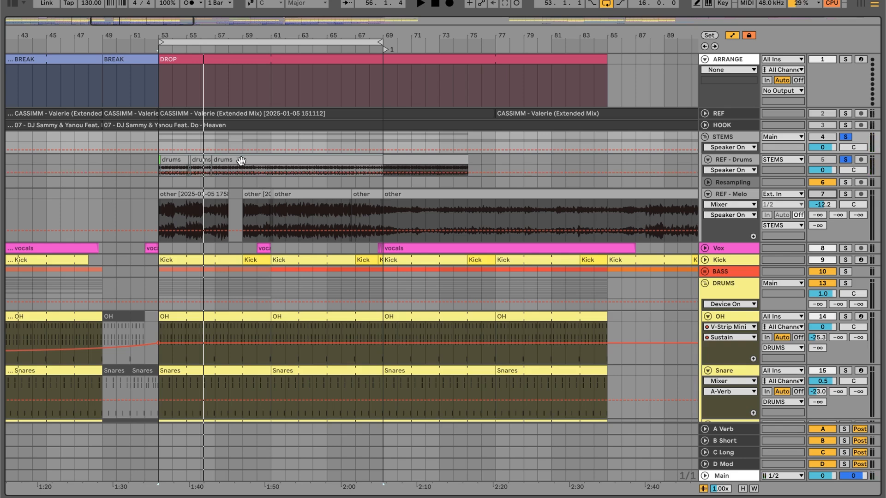
# Examine the short drum slices cut on the REF - Drums stem at bars 53, 55 and 56.4
pyautogui.moveTo(158, 37); pyautogui.dragTo(164, 109)
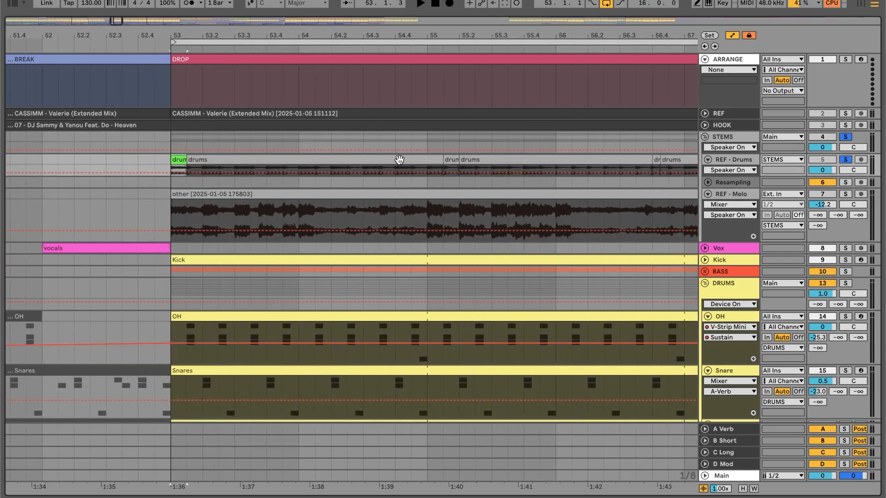
pyautogui.click(450, 162)
pyautogui.hscroll(5, 452, 163)
pyautogui.scroll(-1, 452, 163)
pyautogui.hscroll(1, 451, 163)
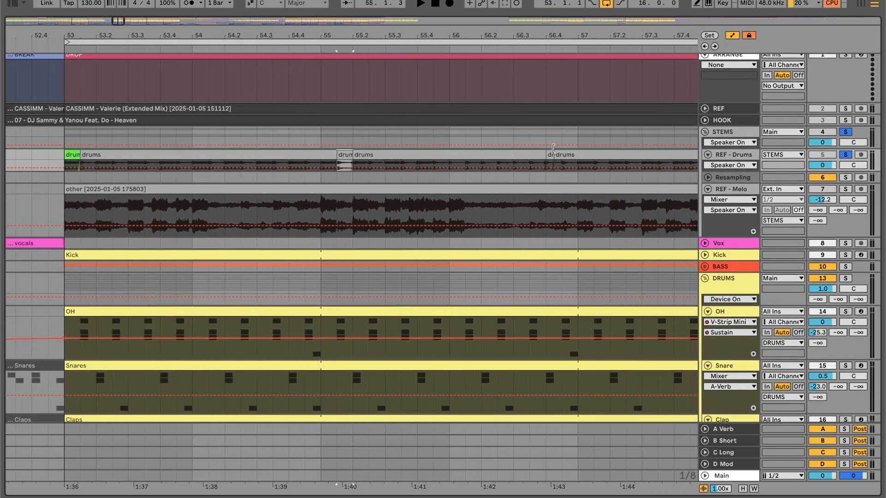
pyautogui.click(550, 152)
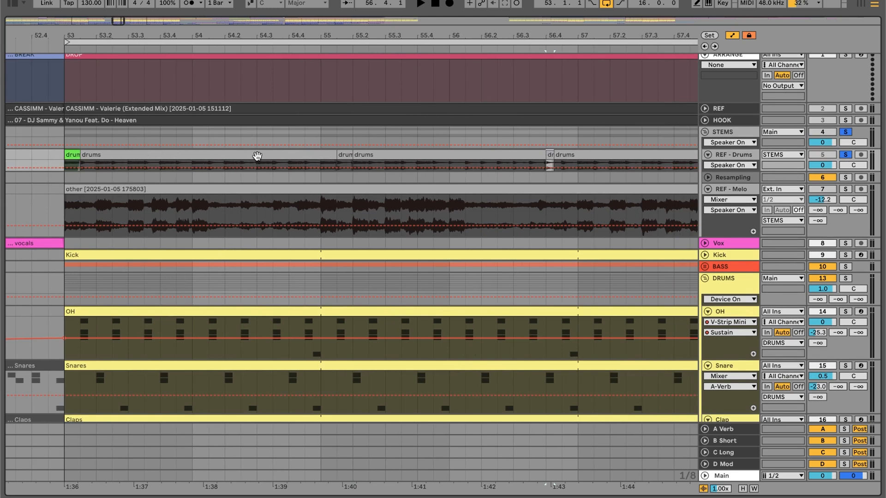
pyautogui.moveTo(246, 33); pyautogui.dragTo(246, 19)
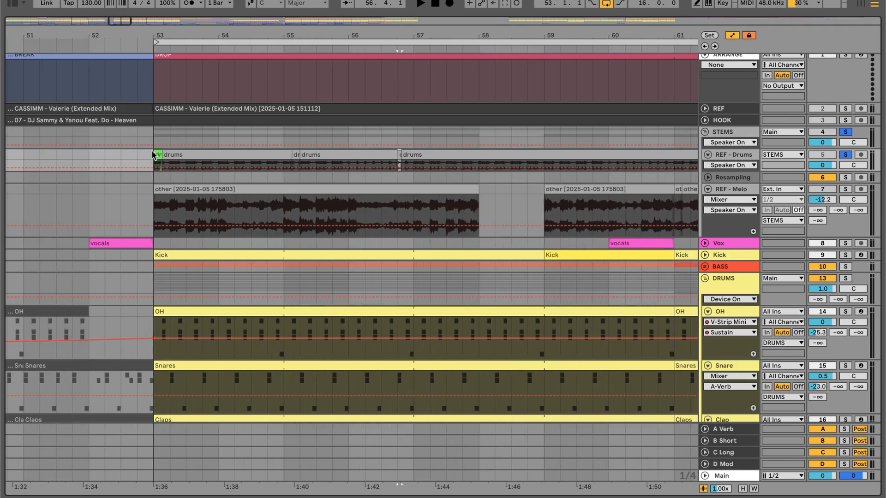
# Search the library for files similar to the green drum slice at bar 53, and clear the search and close the browser
pyautogui.rightClick(156, 156)
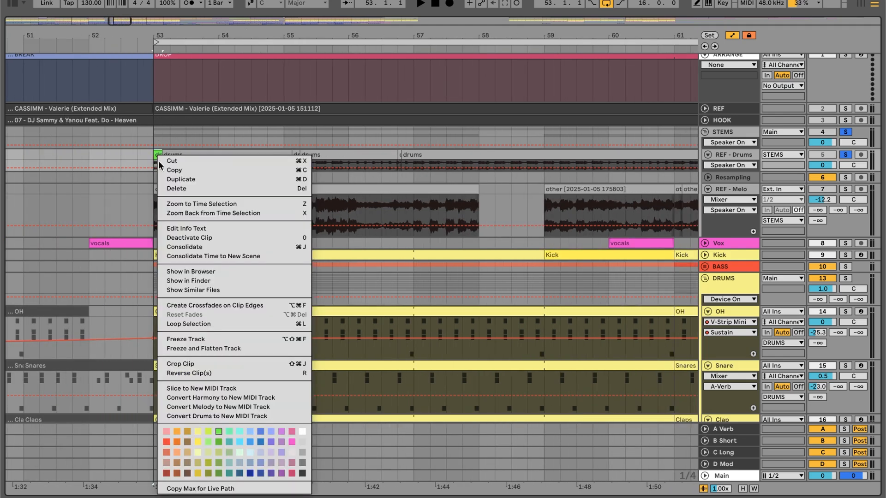
pyautogui.click(192, 290)
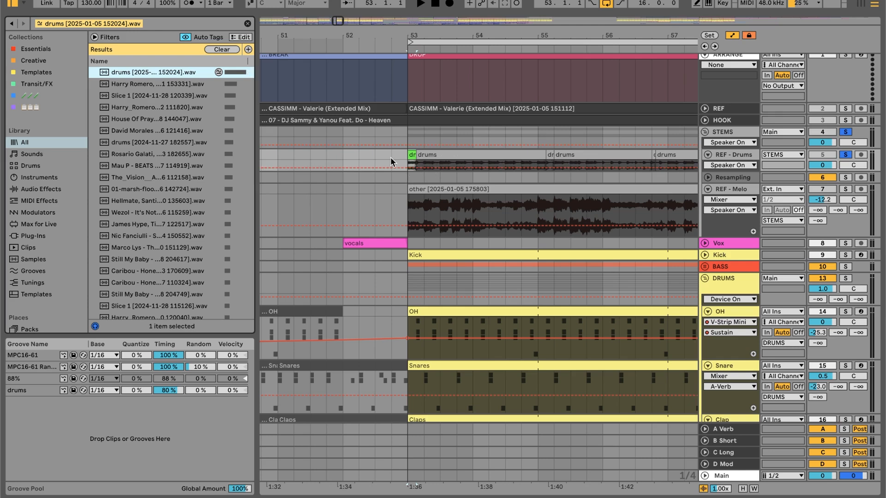
pyautogui.click(249, 24)
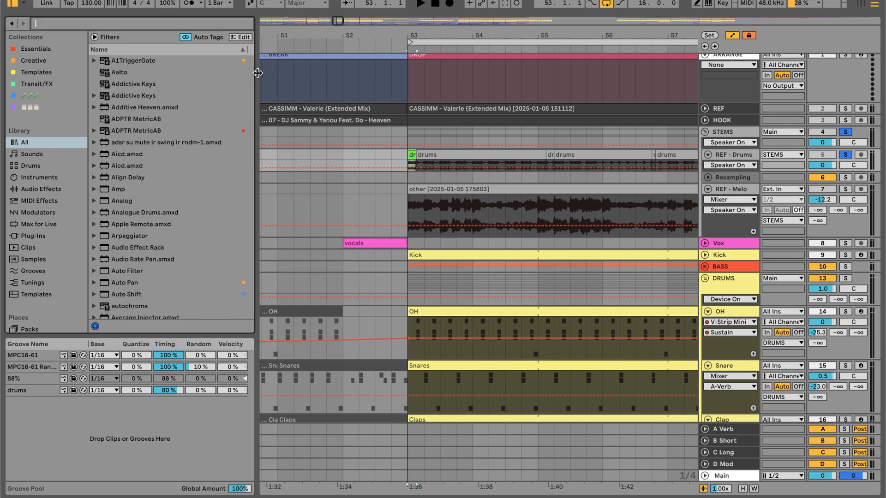
pyautogui.hotkey('ctrl', 'alt', 'b')
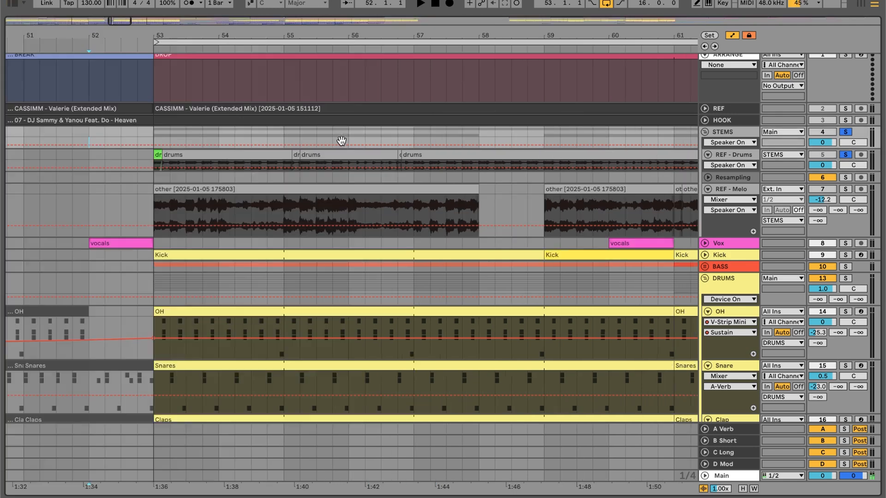
# Unsolo REF - Drums, fold the DRUMS group and leave Kick active while deactivating Vox, BASS, DRUMS, MELO and FX
pyautogui.click(845, 155)
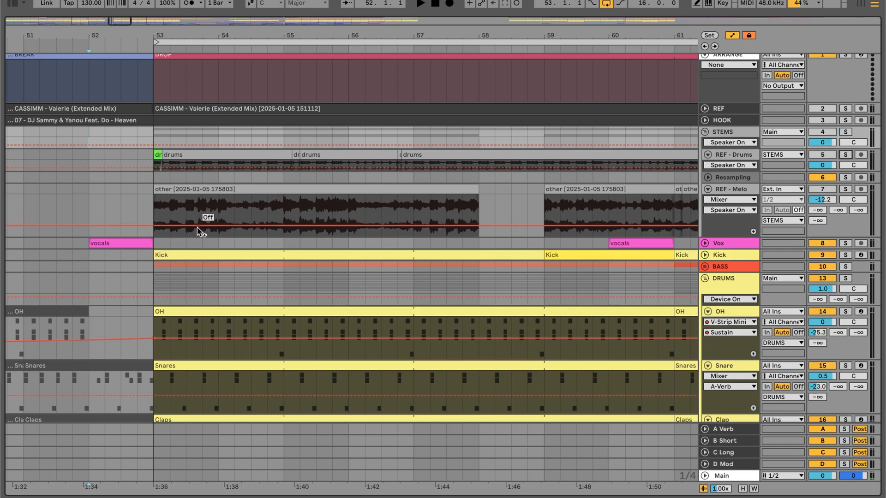
pyautogui.click(161, 253)
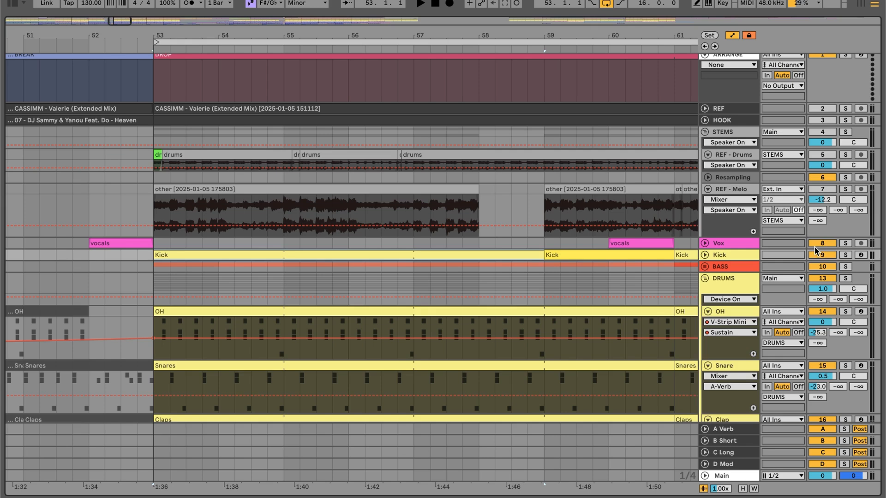
pyautogui.scroll(-2, 734, 283)
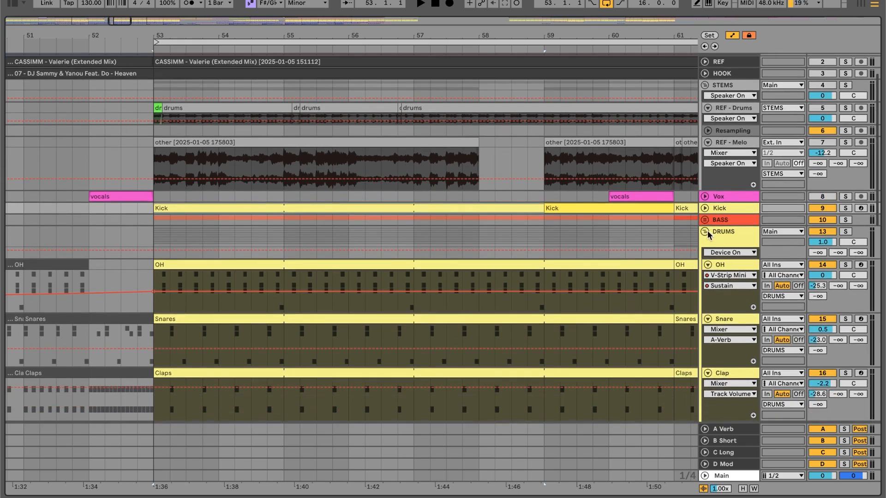
pyautogui.click(707, 231)
pyautogui.click(823, 254)
pyautogui.click(703, 253)
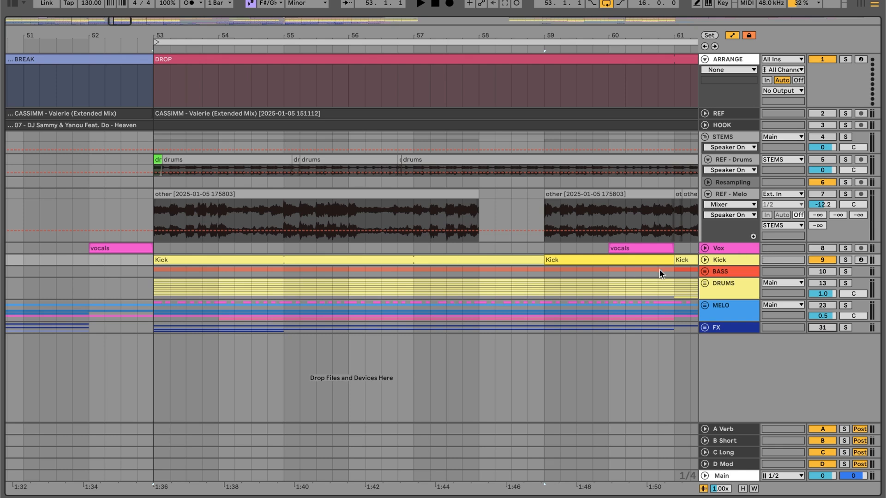
# Expand the Kick track, open its clip at bar 53 and go through the four Clone Kick notes of the first bar
pyautogui.click(705, 260)
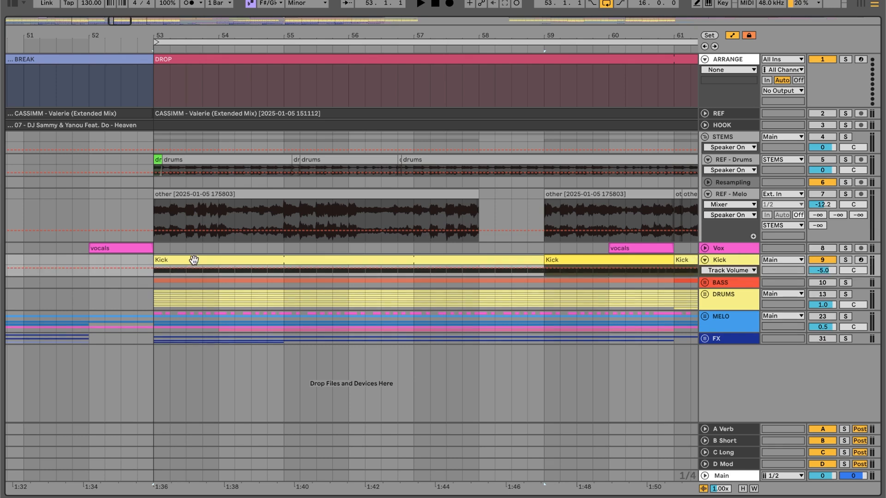
pyautogui.doubleClick(156, 264)
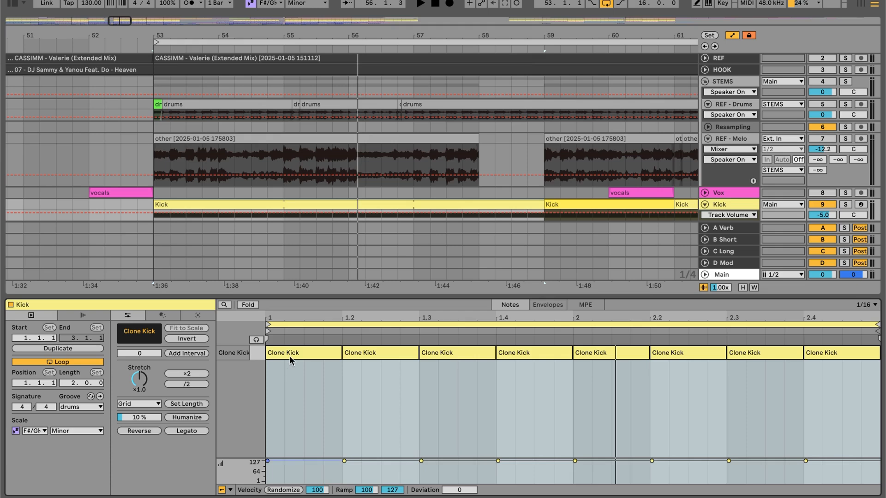
pyautogui.click(290, 353)
pyautogui.click(383, 356)
pyautogui.click(464, 357)
pyautogui.click(542, 352)
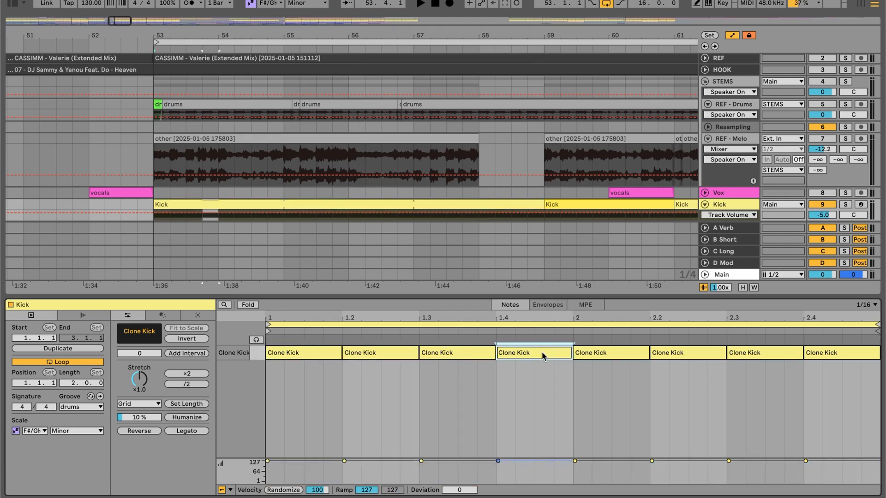
# Step through the first bar's kick notes again, and play the Kick clip at bar 59 to compare its pattern
pyautogui.click(309, 358)
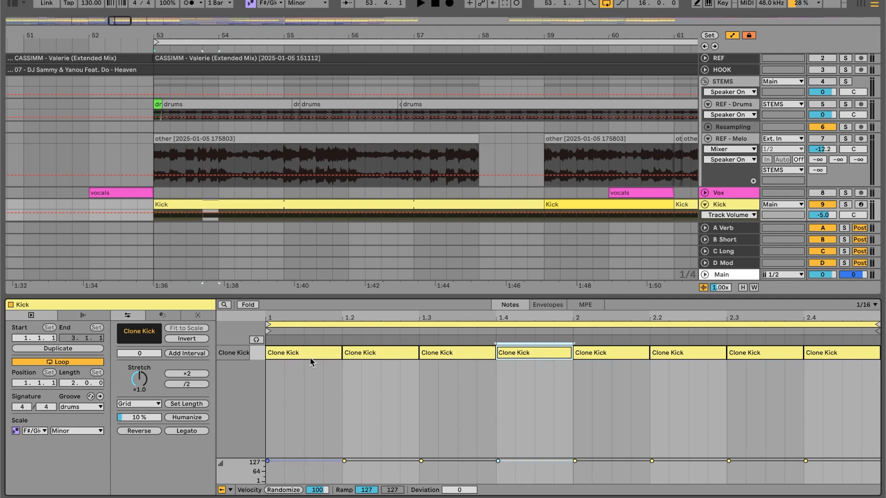
pyautogui.click(361, 352)
pyautogui.click(452, 355)
pyautogui.click(536, 351)
pyautogui.click(311, 354)
pyautogui.click(364, 356)
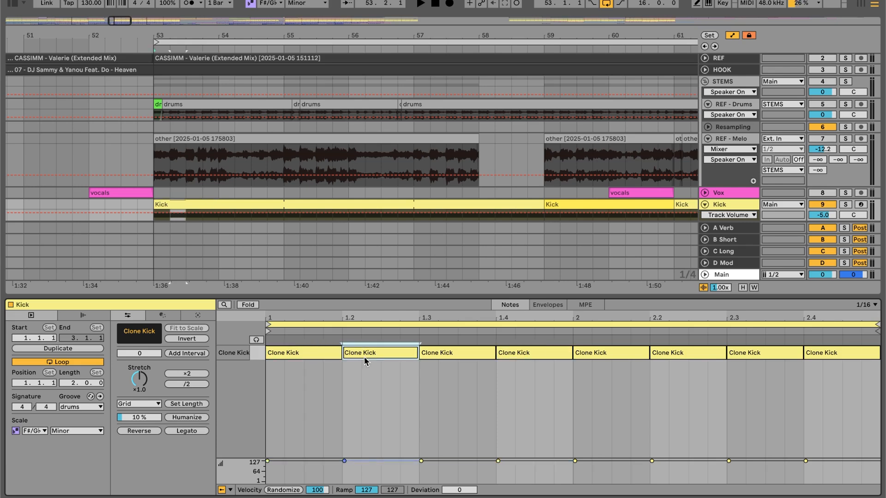
pyautogui.click(559, 204)
pyautogui.press('space')
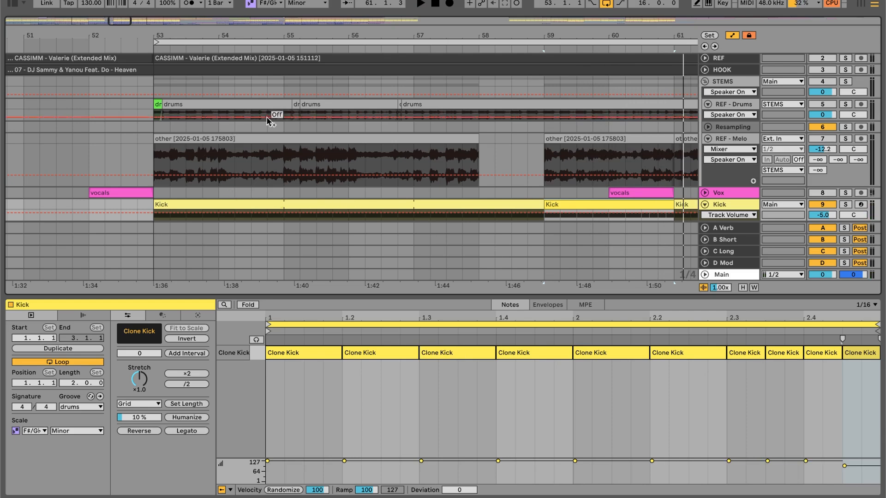
# Show the Kick track's device chain, unfold the drumclone device and open its plug-in window to view the kick model
pyautogui.scroll(-3, 312, 177)
pyautogui.scroll(-2, 312, 175)
pyautogui.doubleClick(731, 159)
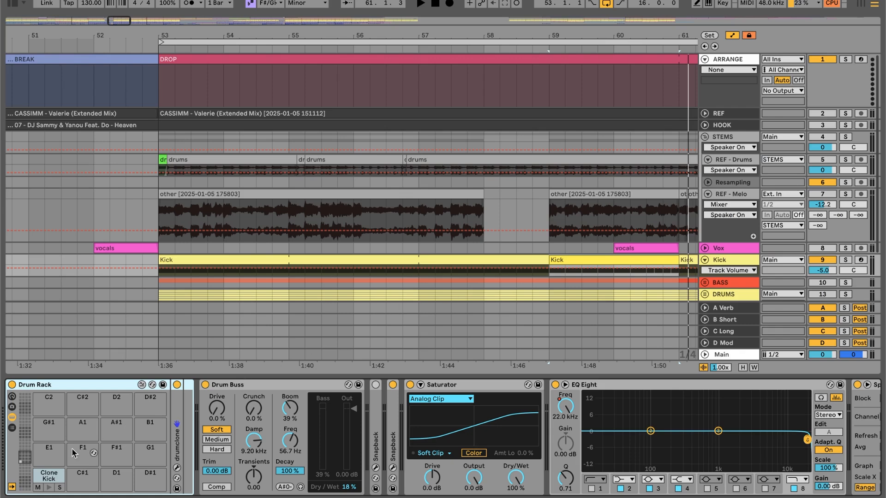
pyautogui.doubleClick(49, 479)
pyautogui.doubleClick(49, 479)
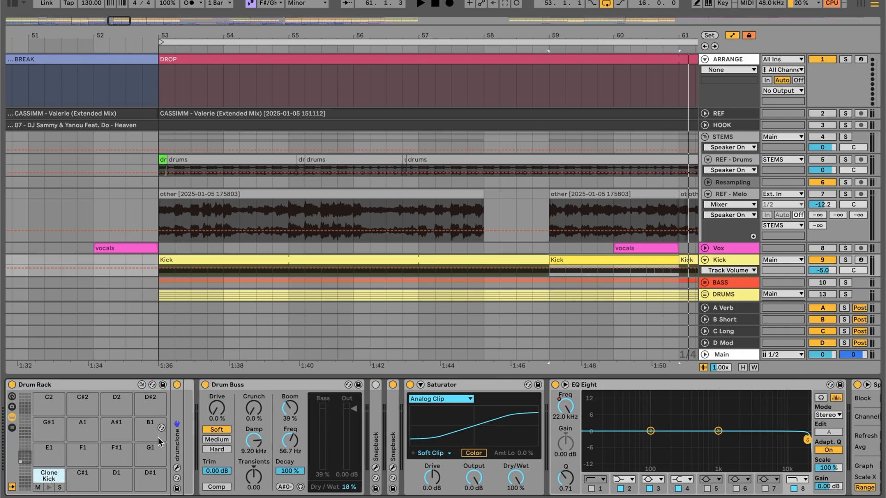
pyautogui.doubleClick(175, 456)
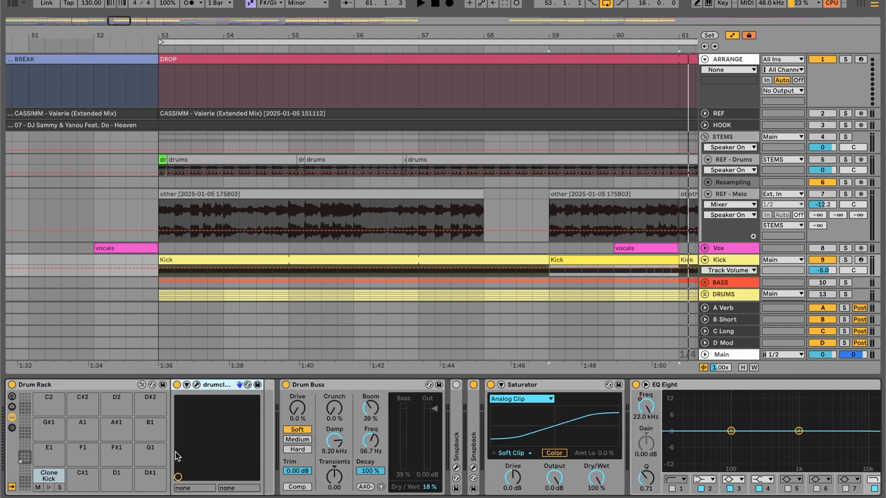
pyautogui.click(196, 386)
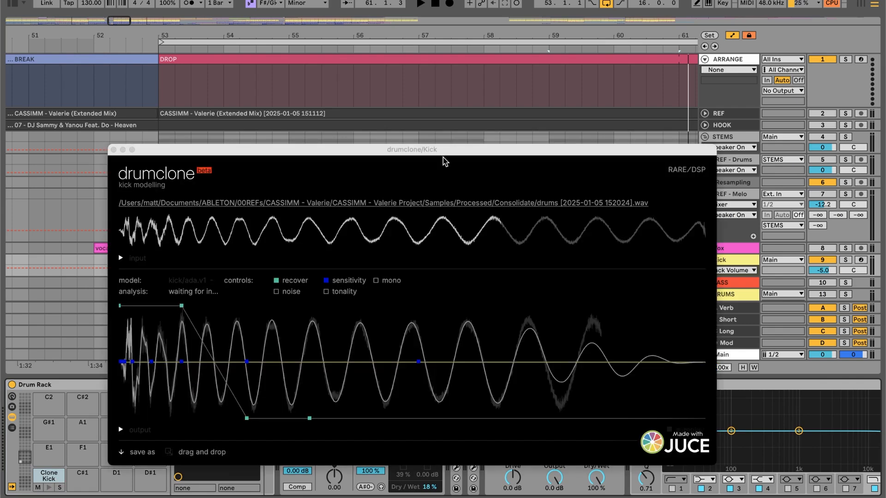
pyautogui.hscroll(-10, 162, 126)
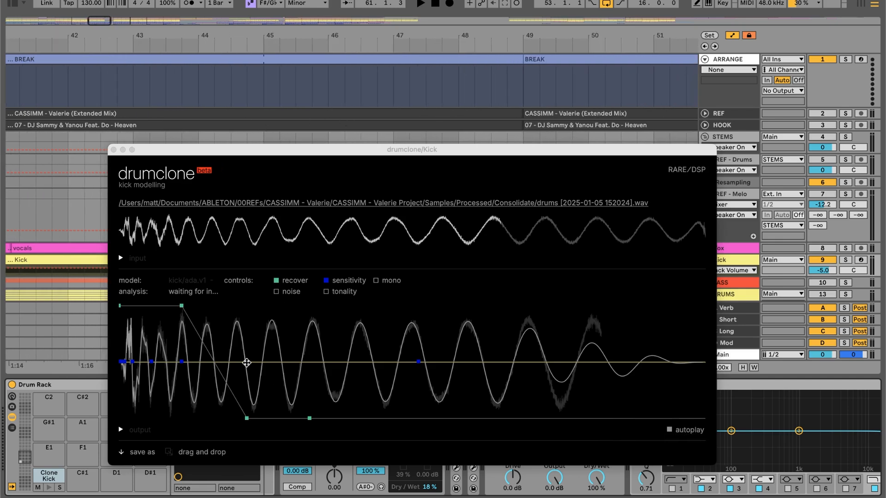
# Play the input sample and the modelled output in drumclone to compare them, and close the plug-in window
pyautogui.click(121, 259)
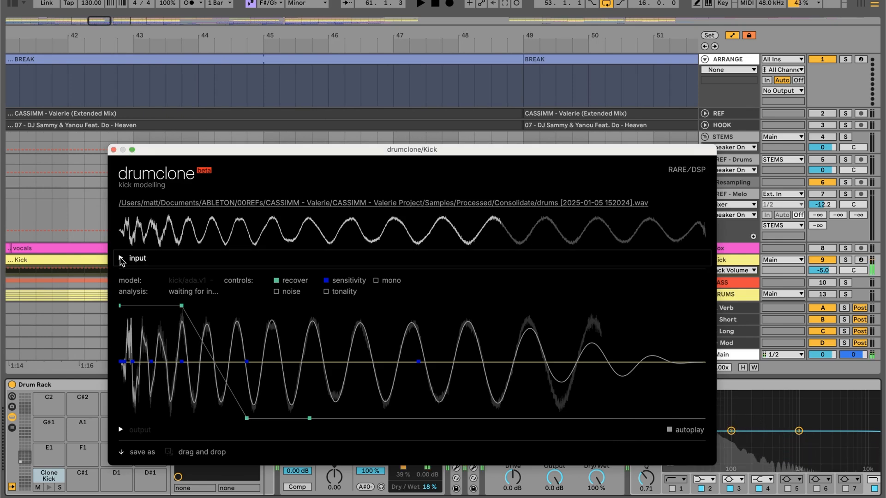
pyautogui.click(122, 259)
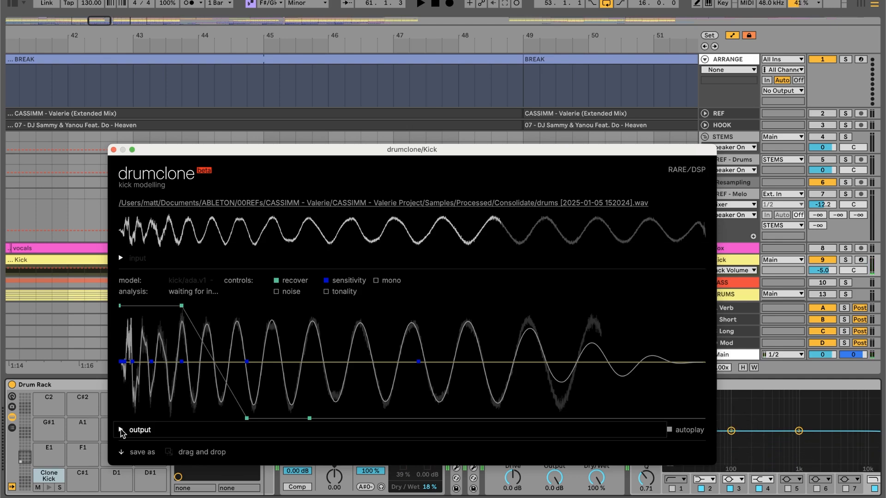
pyautogui.click(121, 432)
pyautogui.click(113, 150)
# Audition the Clone Kick pad in the Kick track's Drum Rack
pyautogui.scroll(-1, 326, 207)
pyautogui.hscroll(-2, 326, 207)
pyautogui.scroll(-2, 325, 201)
pyautogui.hscroll(-8, 325, 201)
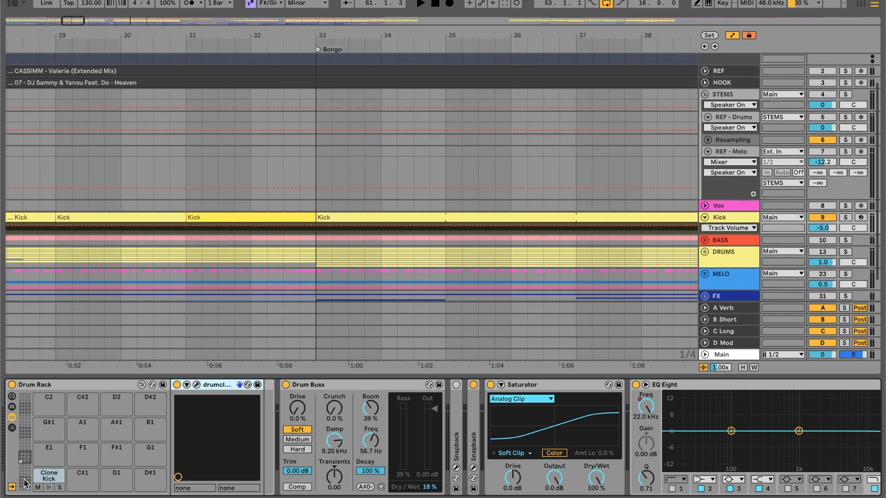
pyautogui.rightClick(48, 483)
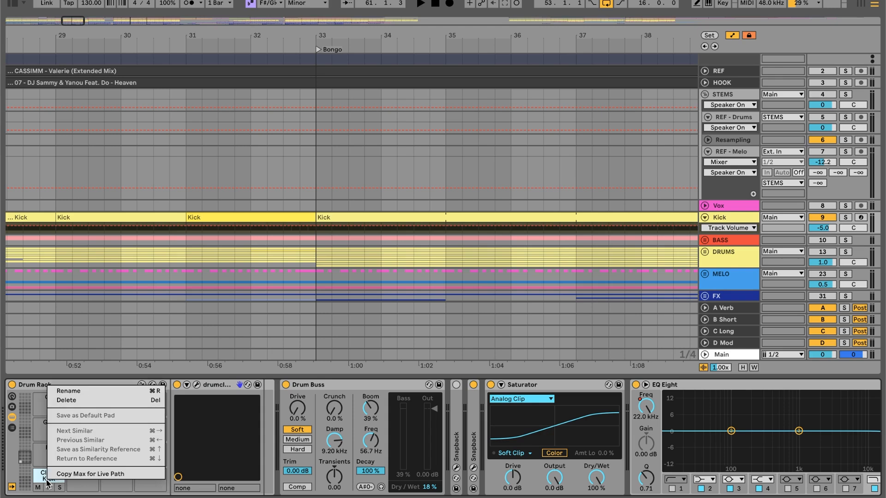
pyautogui.click(39, 481)
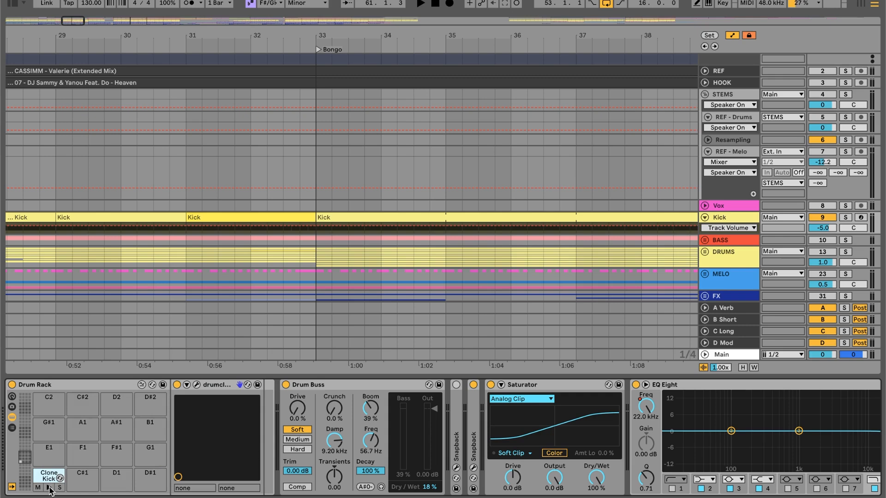
pyautogui.click(49, 487)
# Select Drum Buss, open the active Snapback to view its transient layer settings, and close its window
pyautogui.hscroll(2, 331, 405)
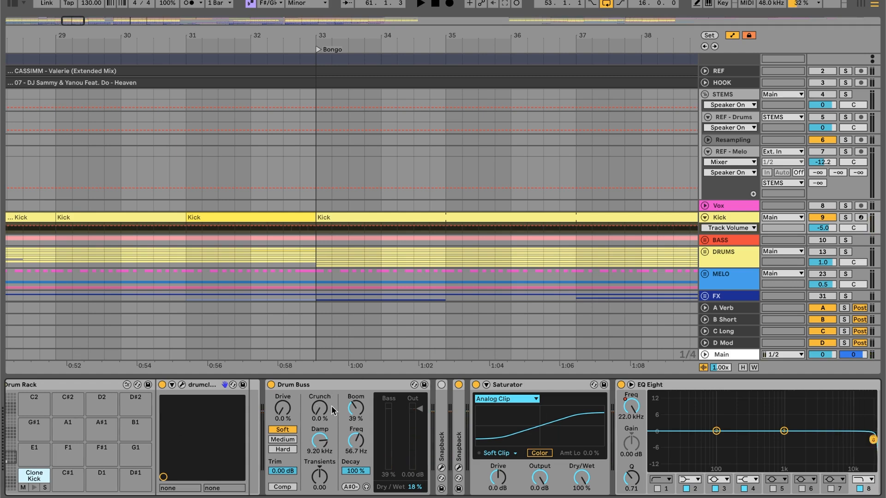
pyautogui.click(306, 386)
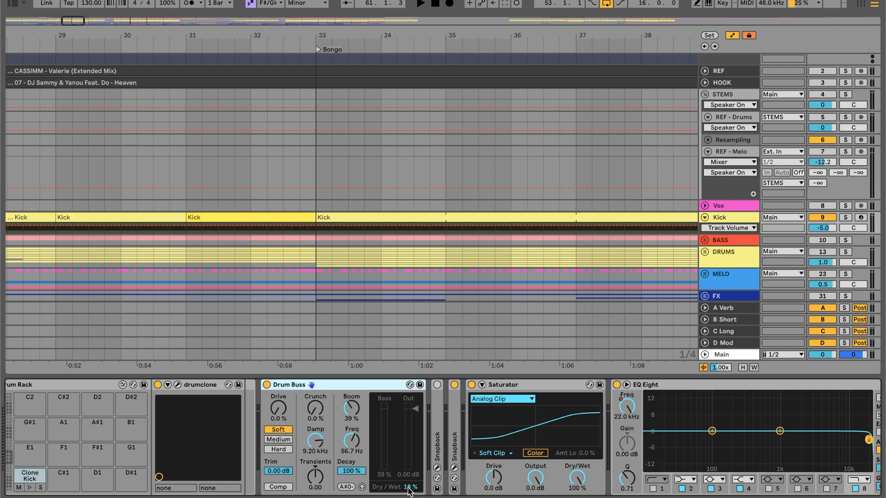
pyautogui.click(454, 468)
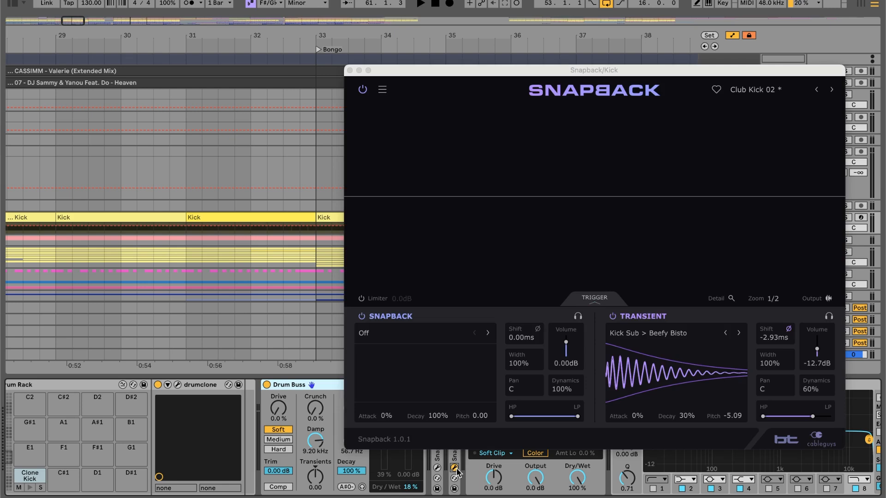
pyautogui.moveTo(624, 74); pyautogui.dragTo(423, 60)
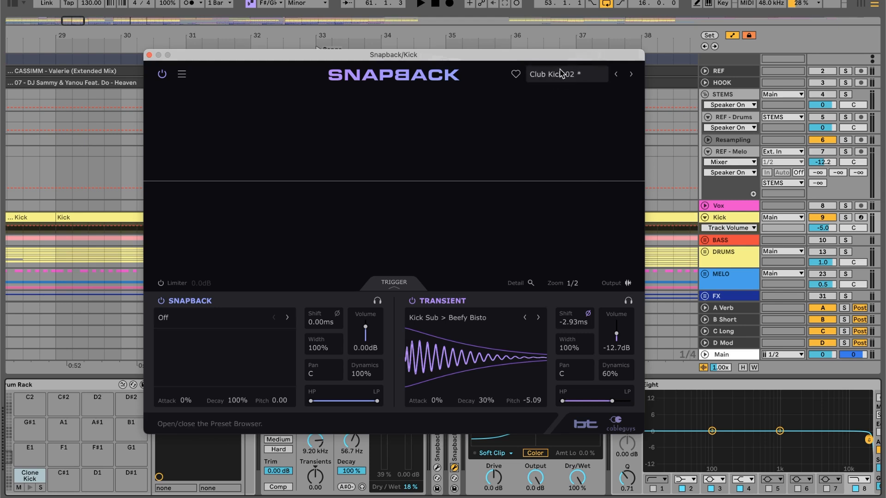
pyautogui.click(149, 55)
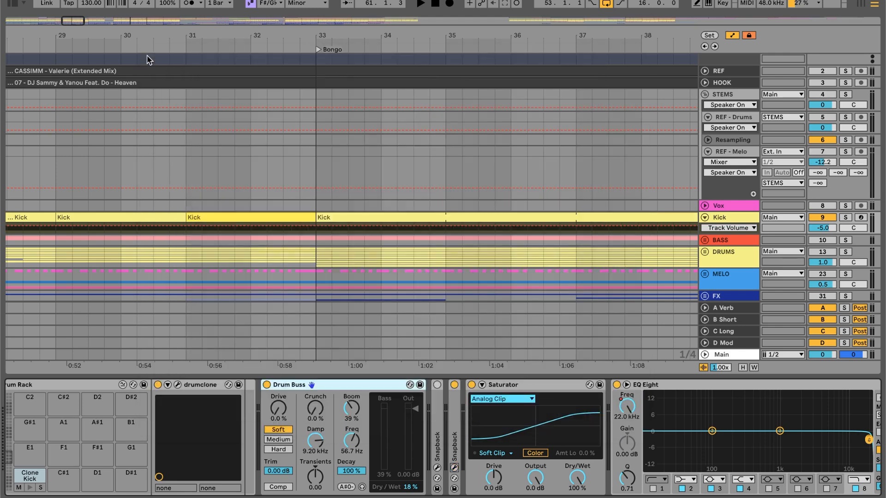
# Go past the Saturator to EQ Eight and switch its filter band 1 on and off repeatedly, leaving it off
pyautogui.hscroll(5, 449, 401)
pyautogui.hscroll(5, 333, 388)
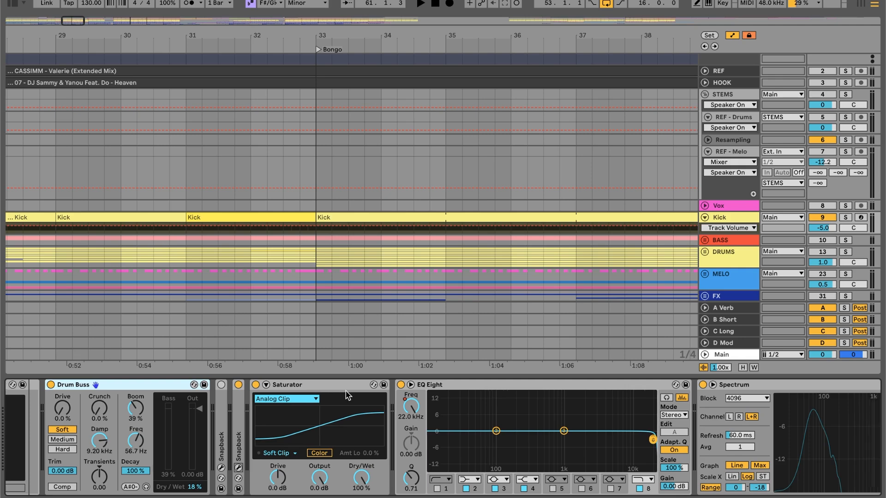
pyautogui.click(371, 394)
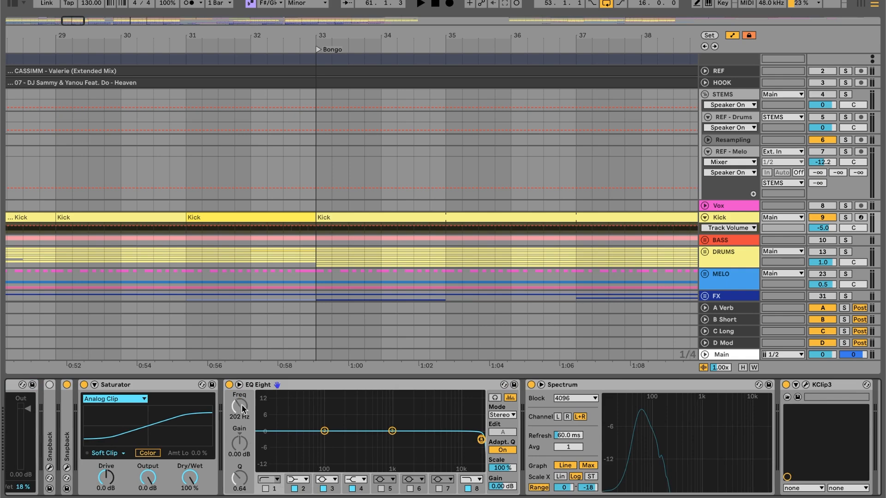
pyautogui.click(266, 489)
pyautogui.click(266, 489)
pyautogui.click(266, 489)
pyautogui.click(266, 489)
pyautogui.doubleClick(266, 490)
pyautogui.click(266, 490)
pyautogui.click(266, 489)
pyautogui.click(266, 489)
pyautogui.click(265, 489)
pyautogui.click(266, 489)
pyautogui.click(266, 489)
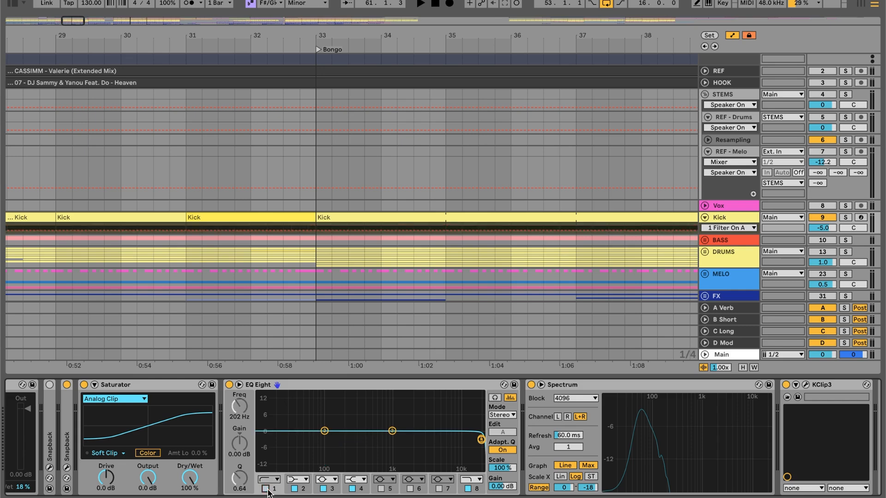
# View the Spectrum and KClip3 at the end of the Kick chain, and return to Drum Buss
pyautogui.hscroll(3, 308, 466)
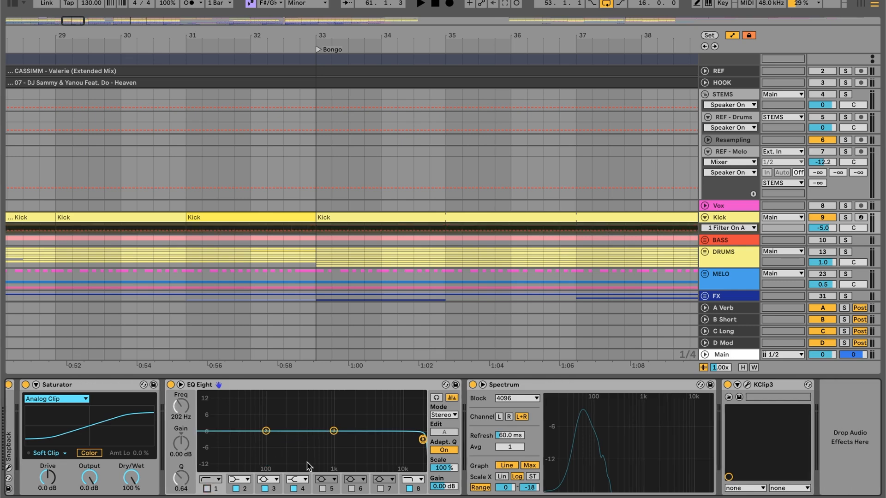
pyautogui.moveTo(604, 420)
pyautogui.hscroll(-6, 421, 214)
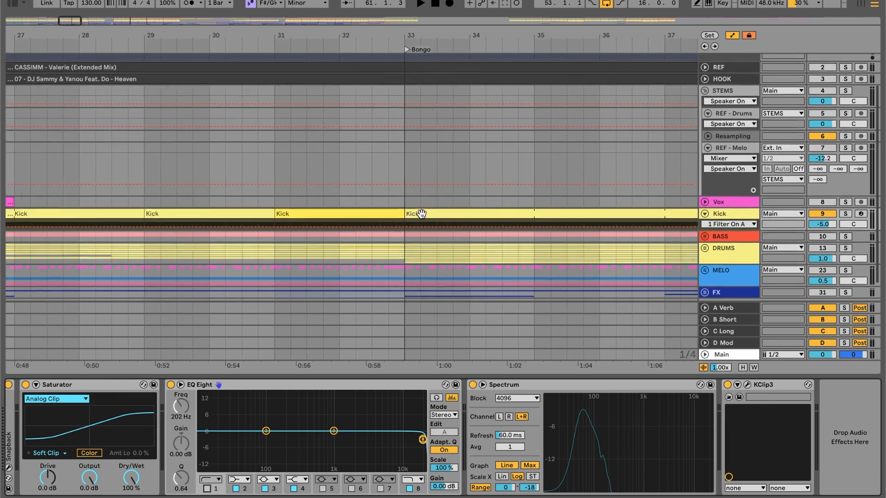
pyautogui.hscroll(-10, 278, 420)
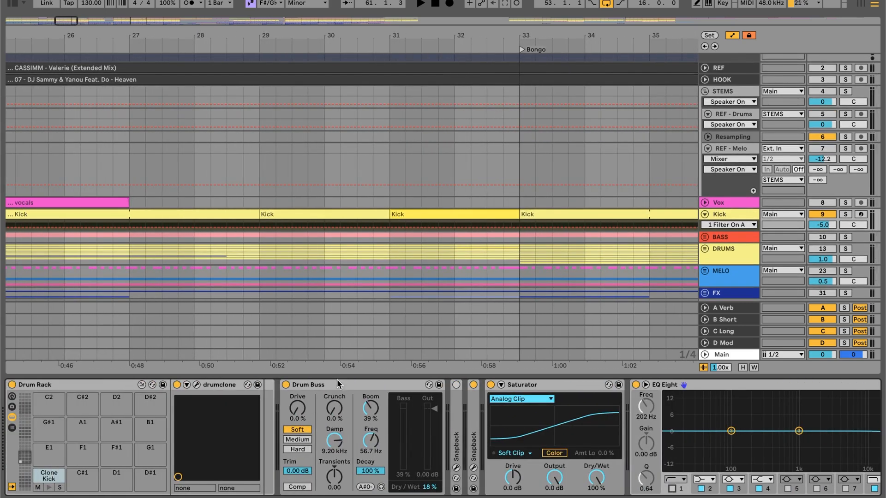
pyautogui.click(366, 387)
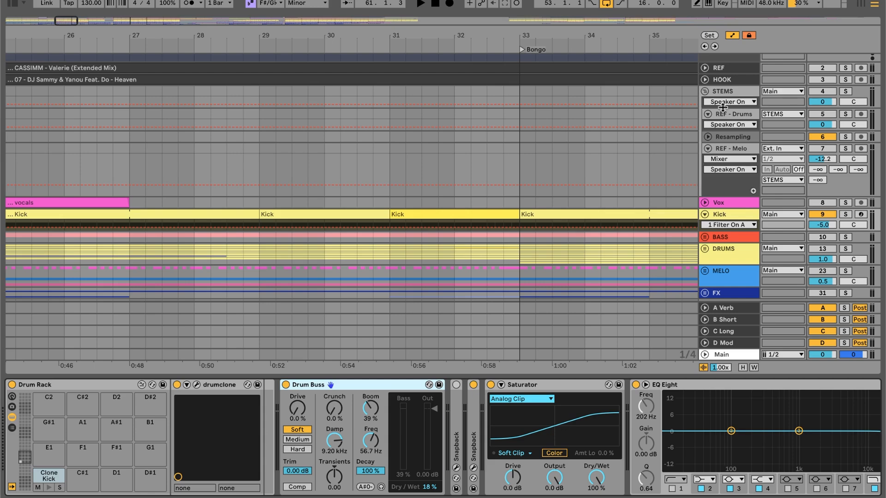
# Select the Kick track and look over the arrangement from the intro through to the section at bar 53
pyautogui.click(729, 213)
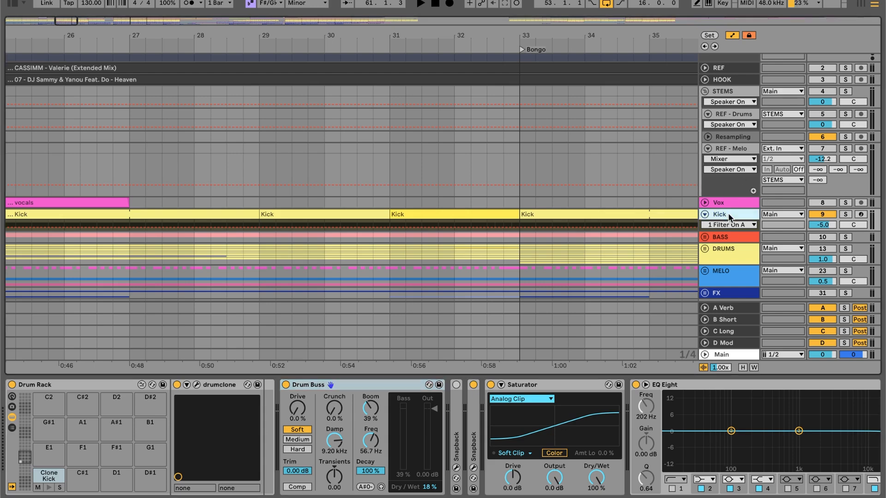
pyautogui.moveTo(410, 38)
pyautogui.mouseDown()
pyautogui.moveTo(407, 11)
pyautogui.moveTo(416, 35)
pyautogui.moveTo(398, 37)
pyautogui.mouseUp()
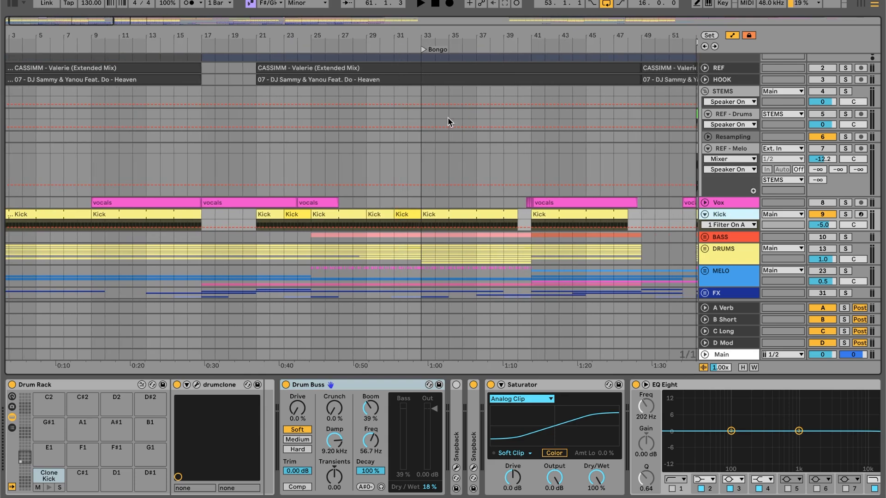
pyautogui.scroll(2, 448, 117)
pyautogui.scroll(2, 448, 117)
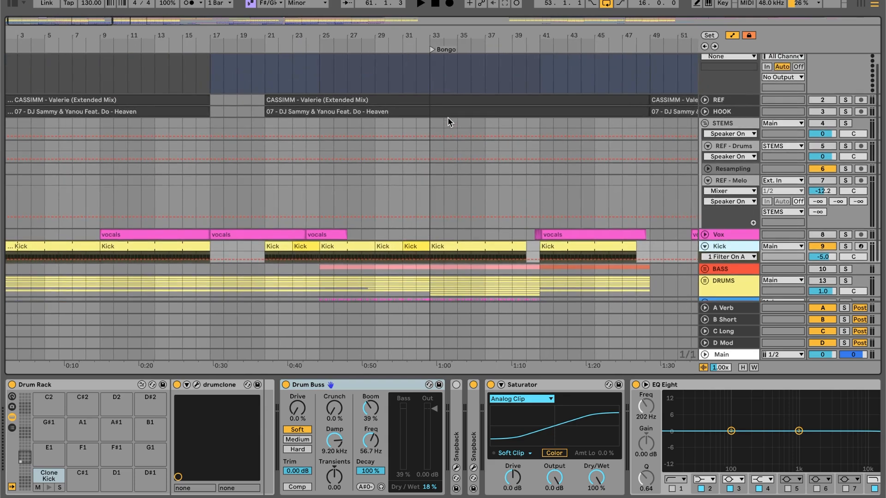
pyautogui.scroll(2, 460, 155)
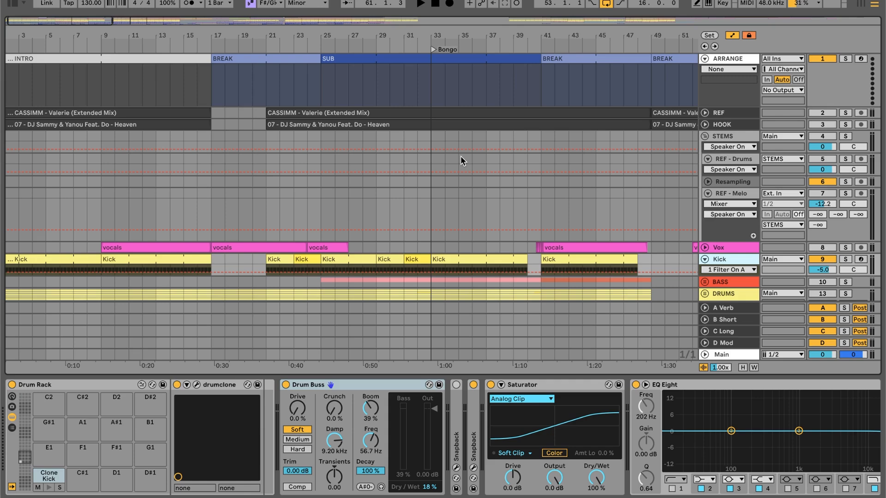
pyautogui.hscroll(-2, 369, 193)
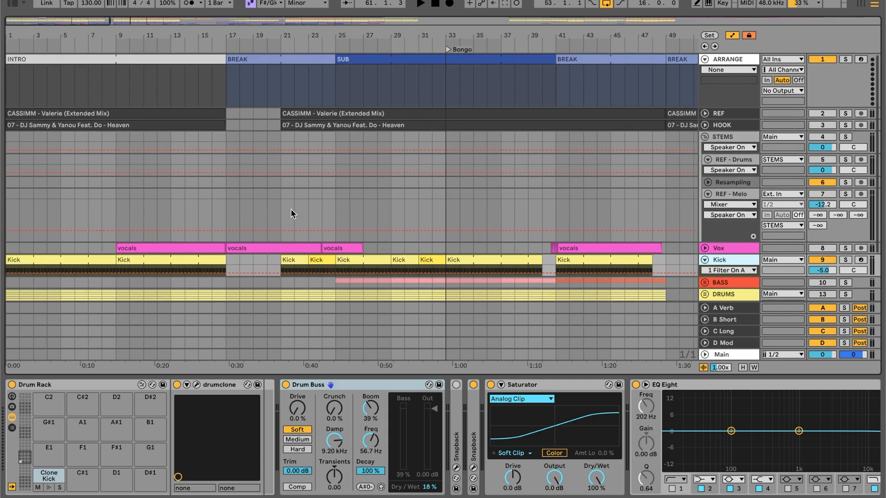
pyautogui.hscroll(15, 237, 218)
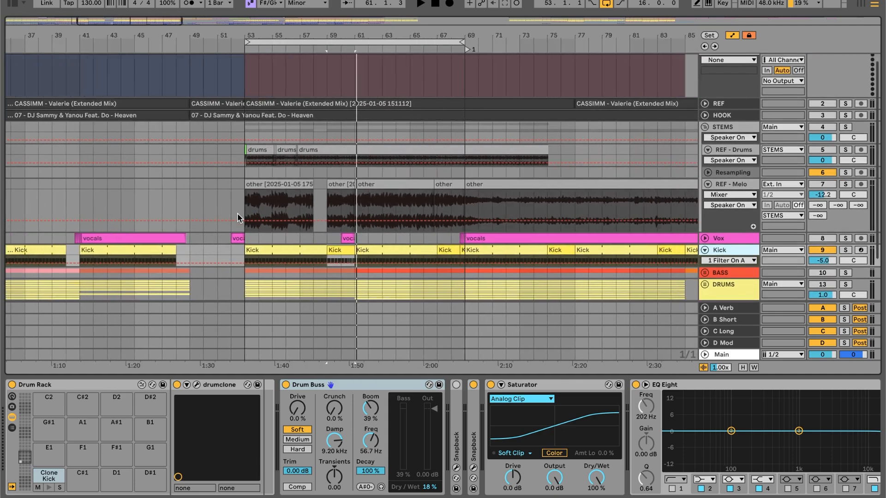
pyautogui.hscroll(-2, 237, 213)
# Activate the STEMS group and show the EQ Eight on the REF - Drums track
pyautogui.click(823, 128)
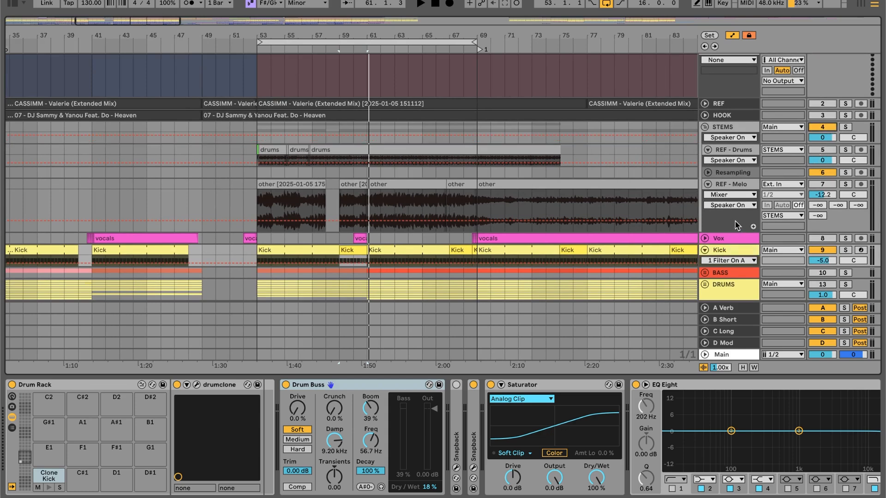
pyautogui.click(739, 152)
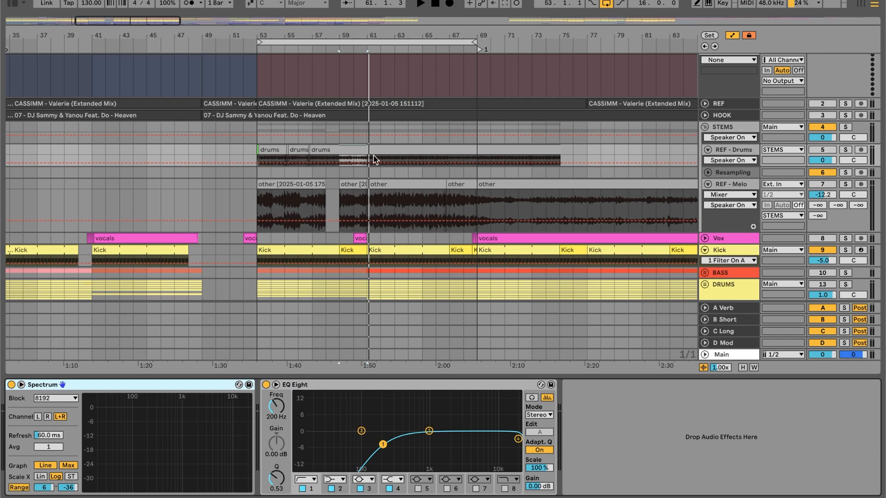
pyautogui.click(320, 387)
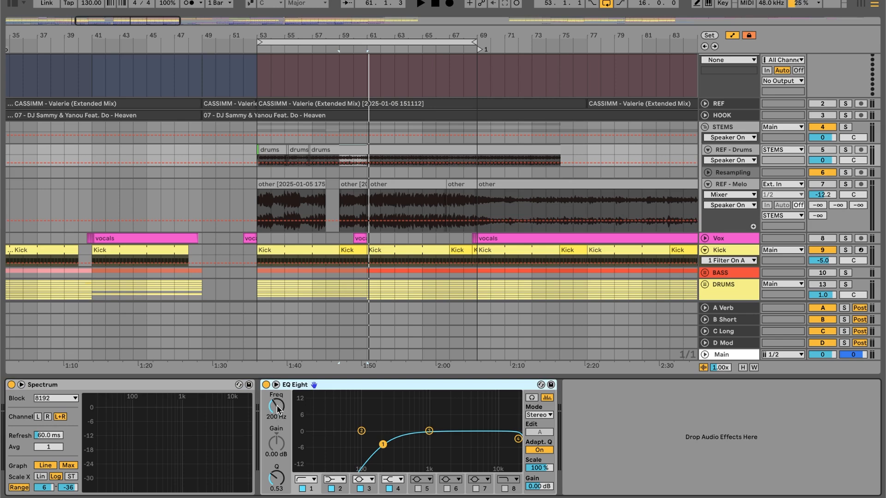
# Start playback from bar 59, activate REF - Drums to hear it with the Kick, and stop
pyautogui.press('space')
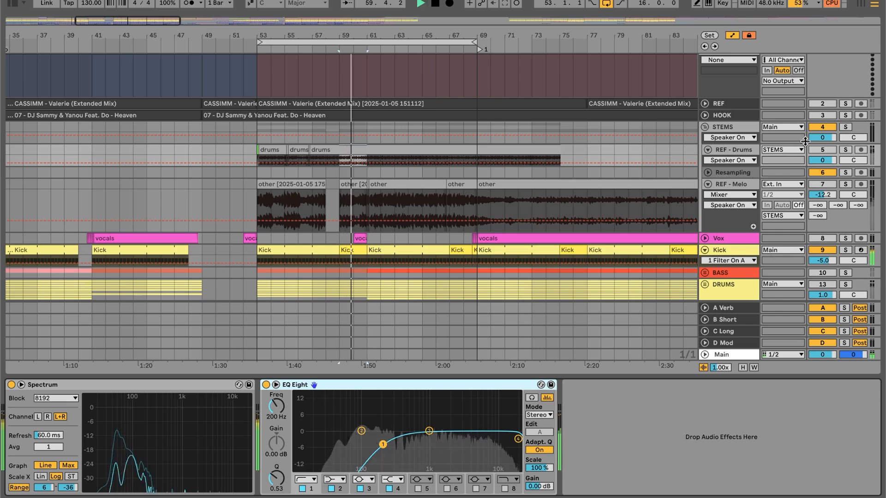
pyautogui.click(826, 149)
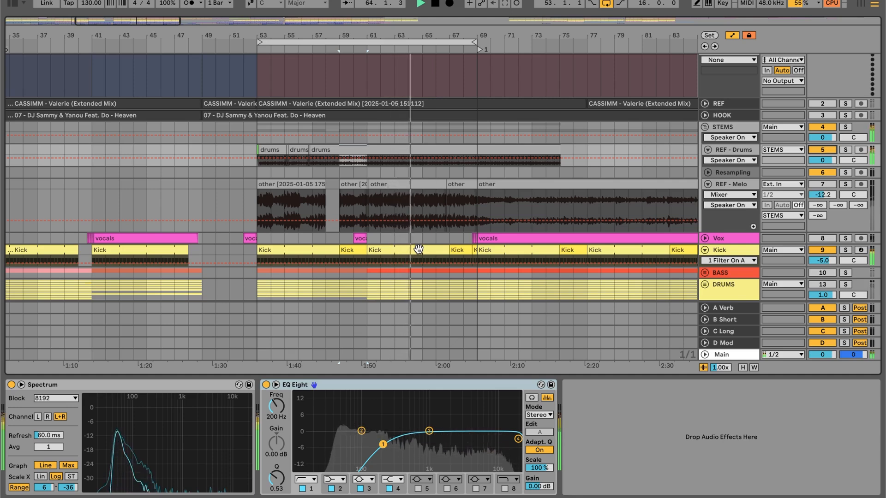
pyautogui.press('space')
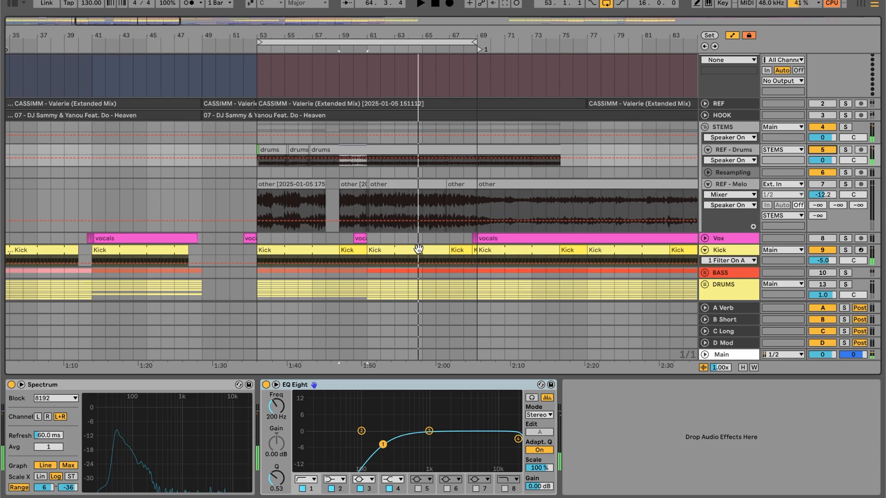
# Select the Kick clip at bar 53 and look over the surrounding tracks in a wider view of the arrangement
pyautogui.click(303, 244)
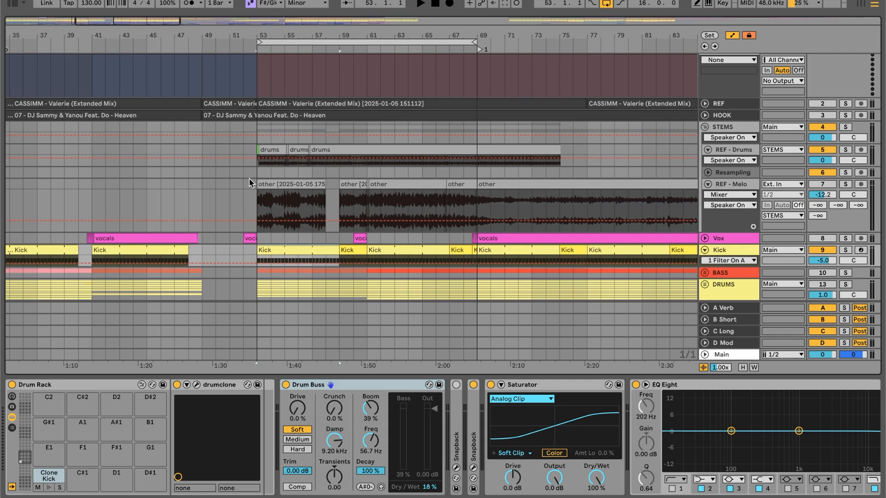
pyautogui.scroll(-1, 249, 182)
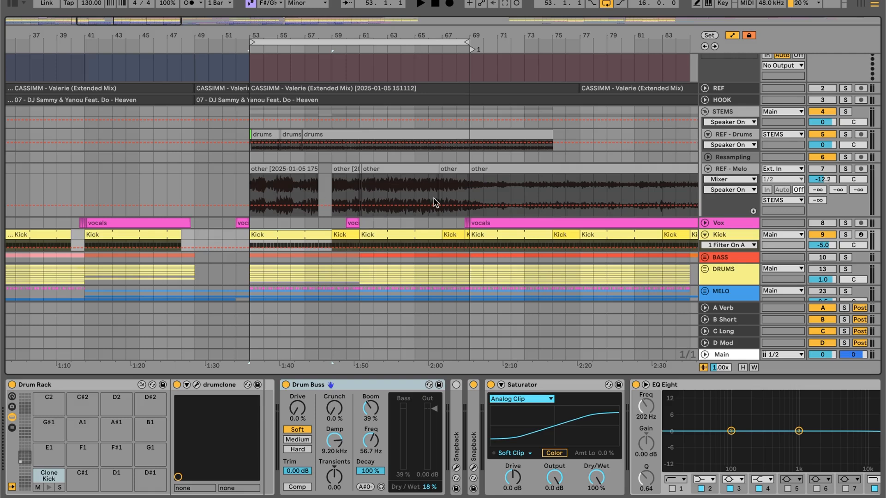
pyautogui.scroll(-3, 484, 222)
pyautogui.hscroll(2, 483, 223)
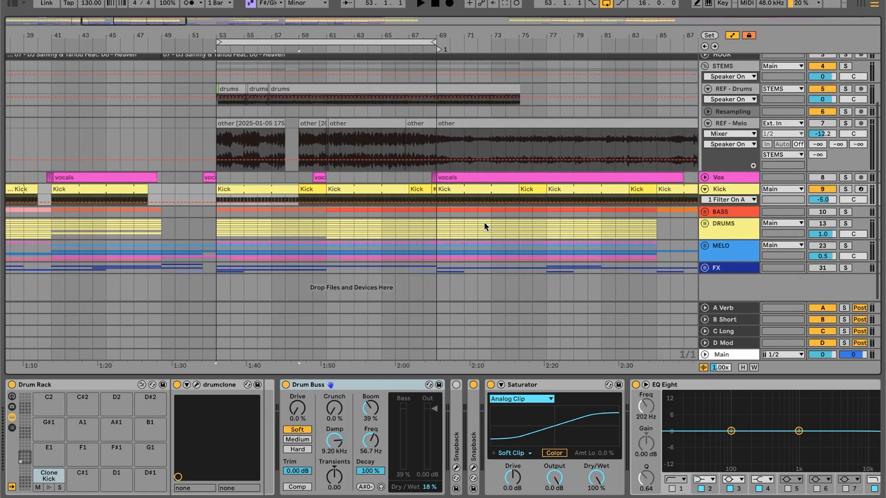
pyautogui.moveTo(296, 35); pyautogui.dragTo(269, 21)
pyautogui.scroll(2, 279, 99)
pyautogui.hscroll(-1, 278, 100)
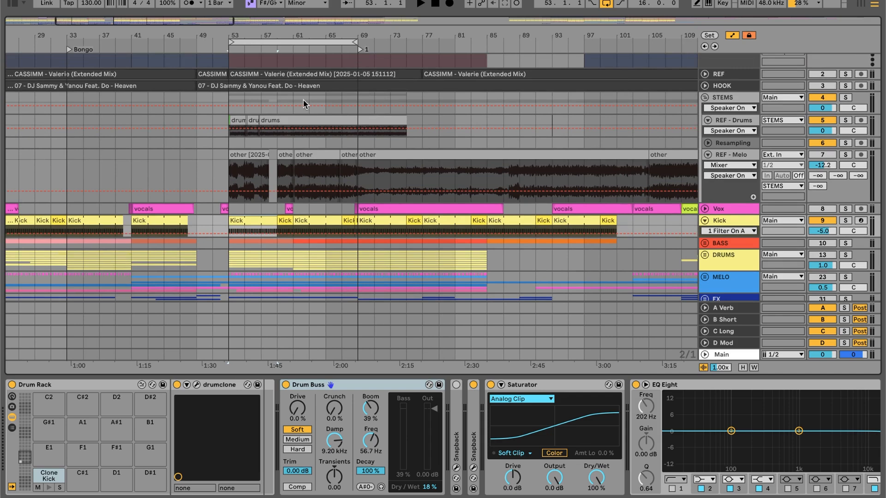
# Unfold the MELO group and view its Stutter Vox, Melody, Piano, Pad and Stutter tracks
pyautogui.scroll(-2, 425, 95)
pyautogui.hscroll(1, 425, 95)
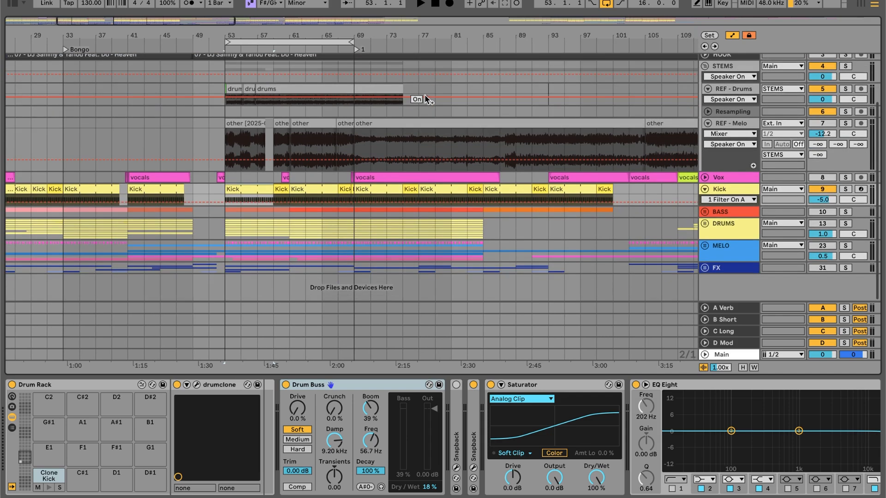
pyautogui.click(704, 247)
pyautogui.scroll(-6, 647, 253)
pyautogui.hscroll(3, 647, 253)
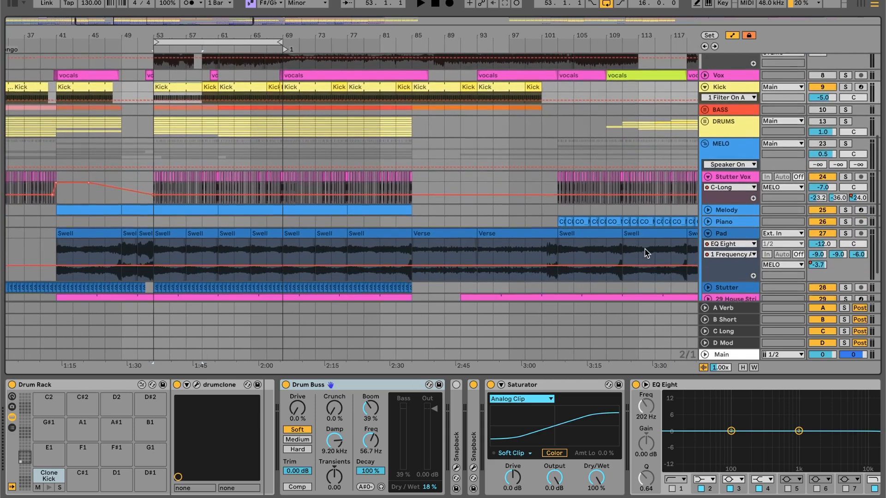
# Deactivate every MELO track except Stutter Vox: Melody, Piano, Pad, Stutter, 29 House Stri and Resampled Vo
pyautogui.click(812, 211)
pyautogui.click(822, 223)
pyautogui.scroll(-3, 822, 223)
pyautogui.click(824, 194)
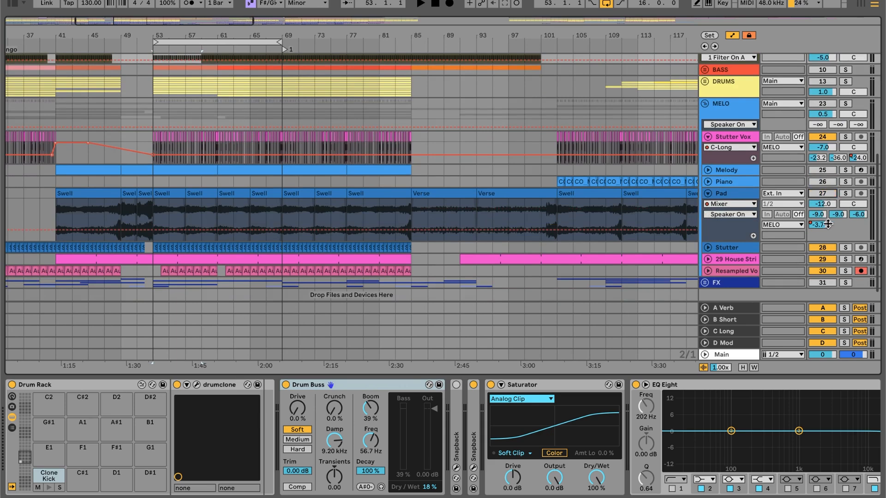
pyautogui.click(822, 248)
pyautogui.click(823, 259)
pyautogui.click(824, 272)
# Start playback from the Vox clip near bar 61 and activate the MELO group to bring in the Stutter Vox
pyautogui.scroll(10, 580, 208)
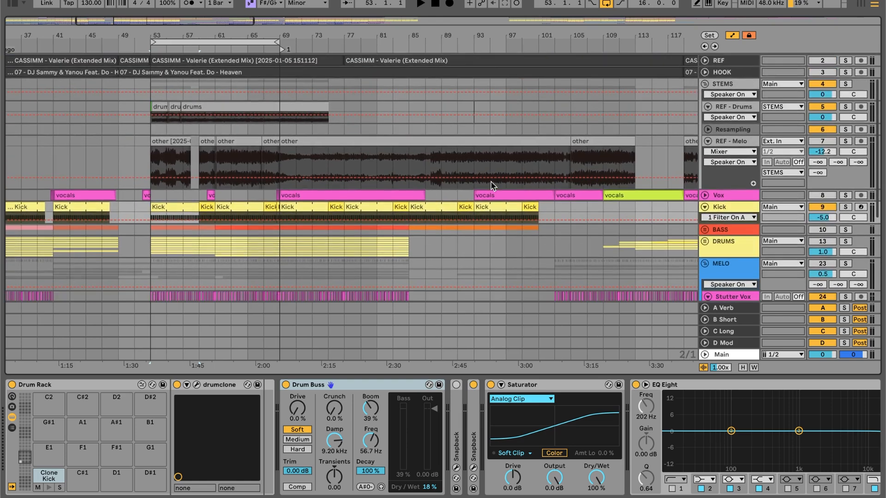
pyautogui.click(218, 199)
pyautogui.press('space')
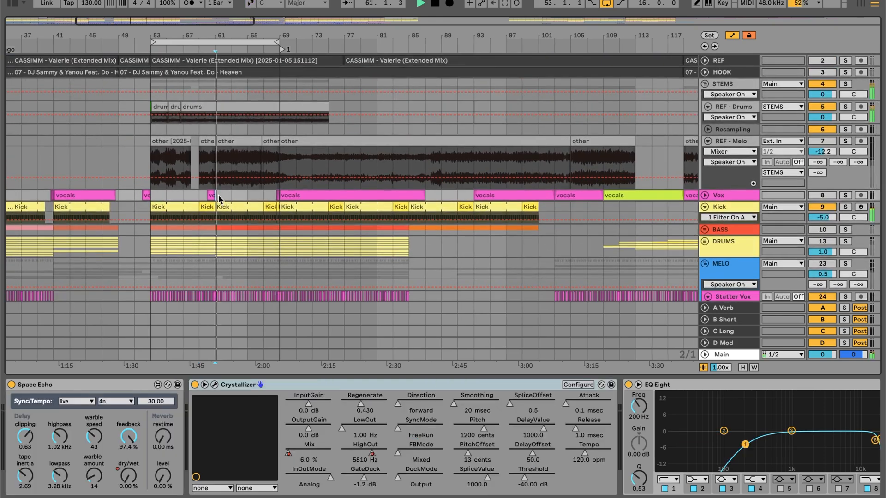
pyautogui.scroll(-6, 457, 218)
pyautogui.click(822, 102)
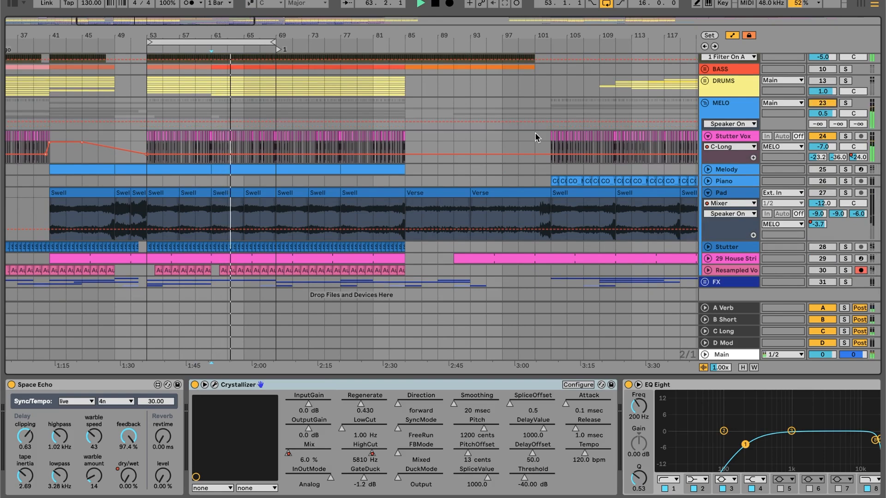
# Replay the Stutter Vox from just before bar 61, stop, and examine its chopped vocal clips up close
pyautogui.moveTo(207, 36); pyautogui.dragTo(207, 97)
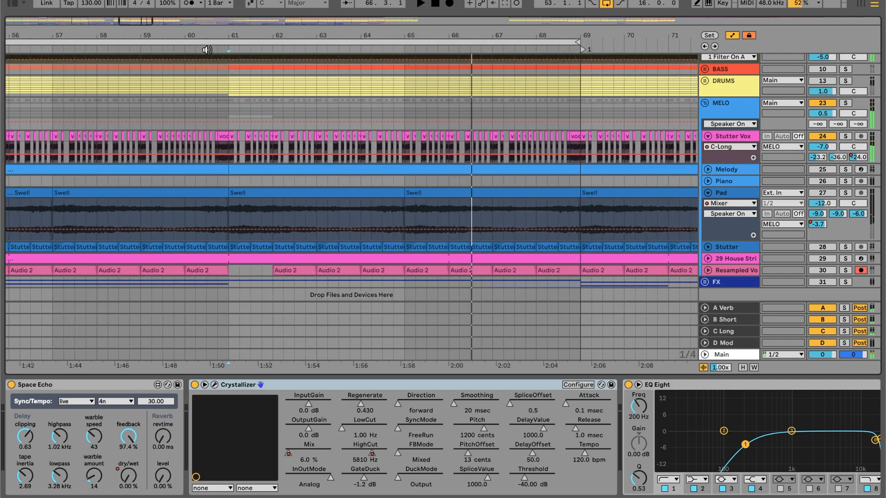
pyautogui.click(215, 108)
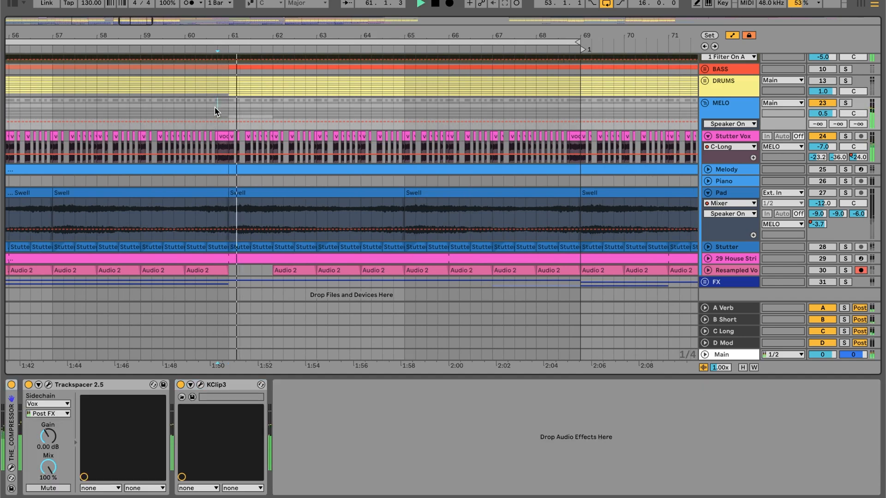
pyautogui.click(215, 107)
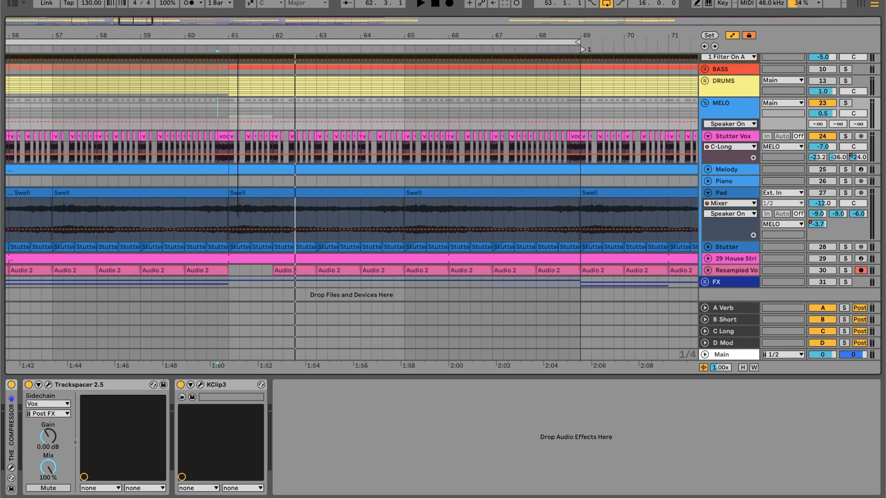
pyautogui.scroll(5, 238, 33)
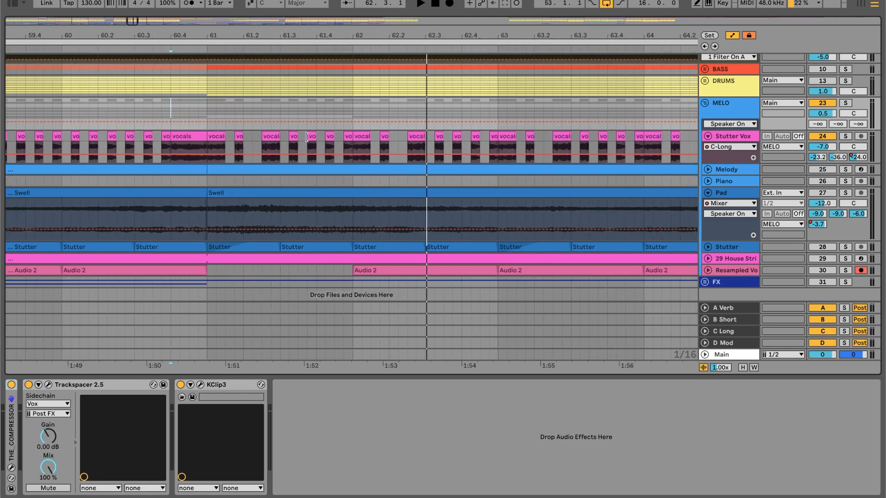
# Show the Stutter Vox track's device chain and select its Auto Pan and V-Strip Mini devices
pyautogui.click(728, 137)
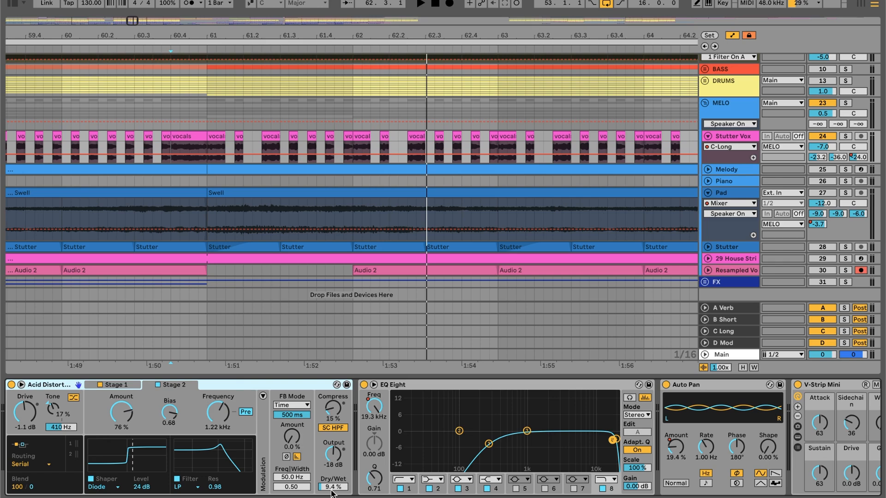
pyautogui.hscroll(3, 434, 444)
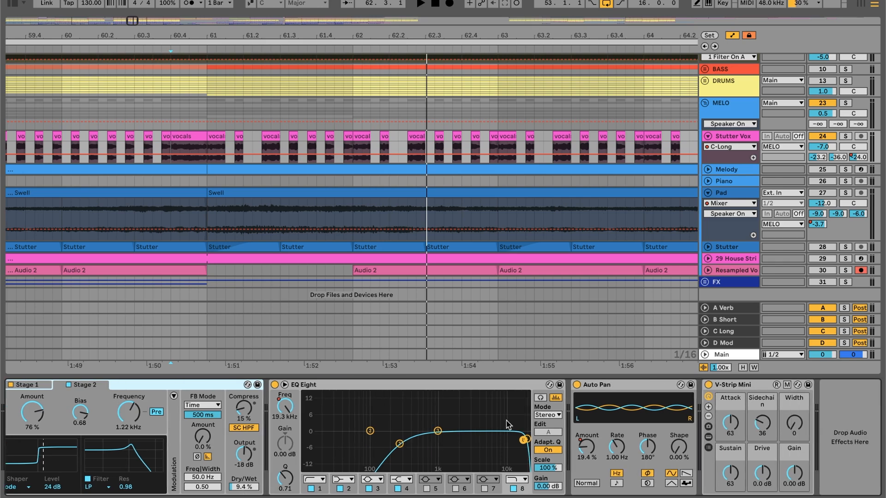
pyautogui.click(667, 389)
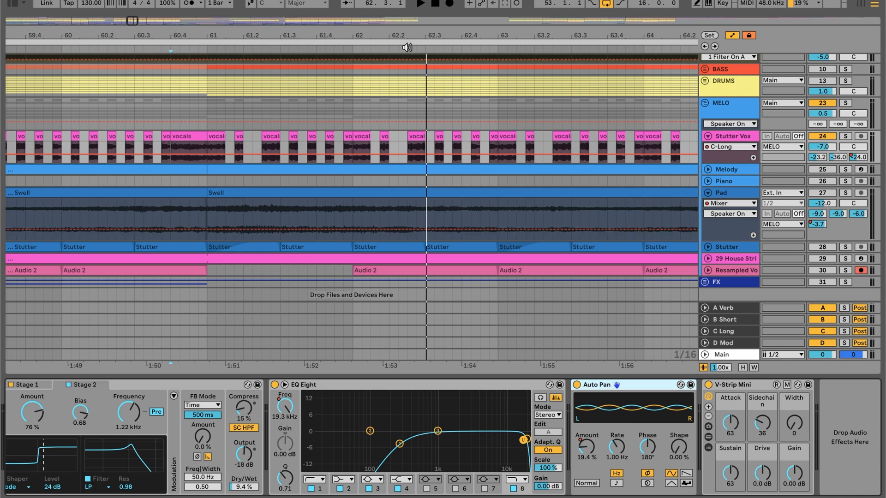
pyautogui.click(397, 38)
pyautogui.moveTo(397, 37); pyautogui.dragTo(387, 36)
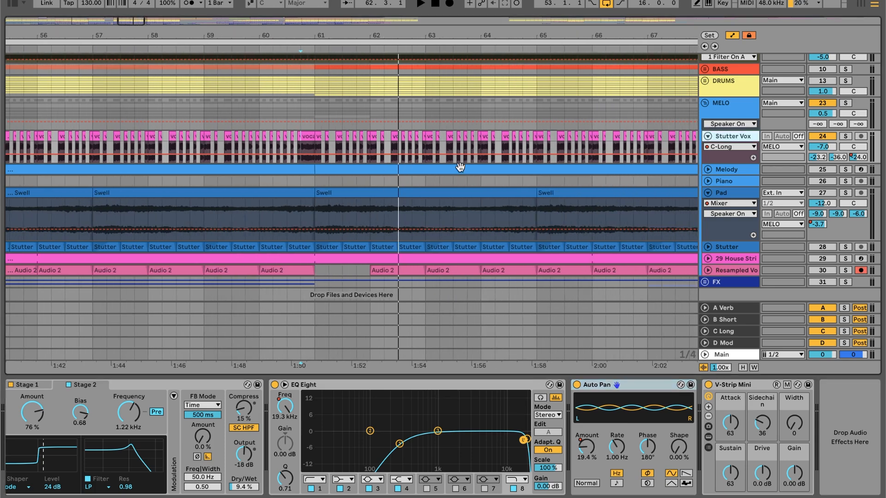
pyautogui.hscroll(5, 460, 167)
pyautogui.hscroll(1, 461, 168)
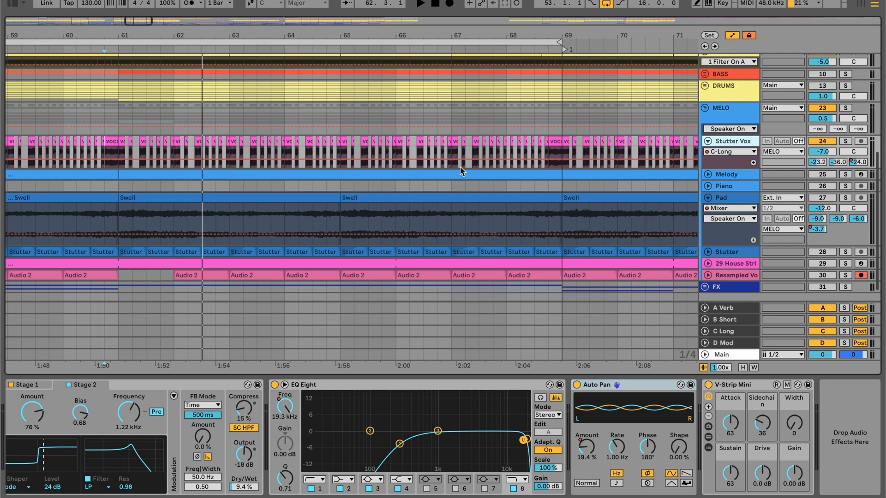
pyautogui.moveTo(563, 162)
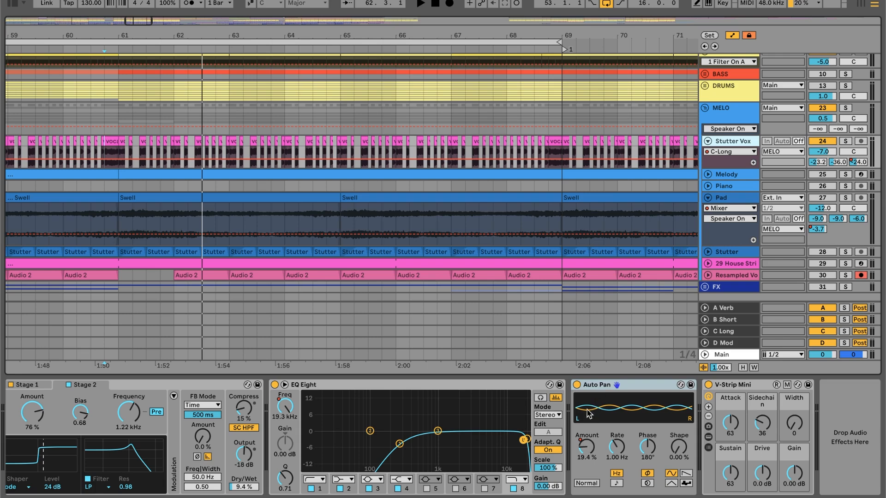
pyautogui.click(752, 384)
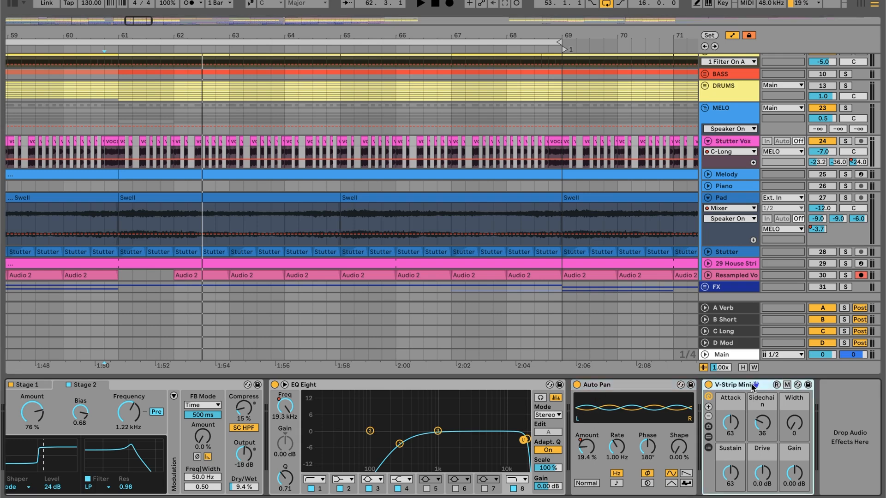
# Switch to the browser, find the project files and VST guide links on the remix page, and return to Ableton Live
pyautogui.hotkey('ctrl', 'Left')
pyautogui.scroll(14, 691, 358)
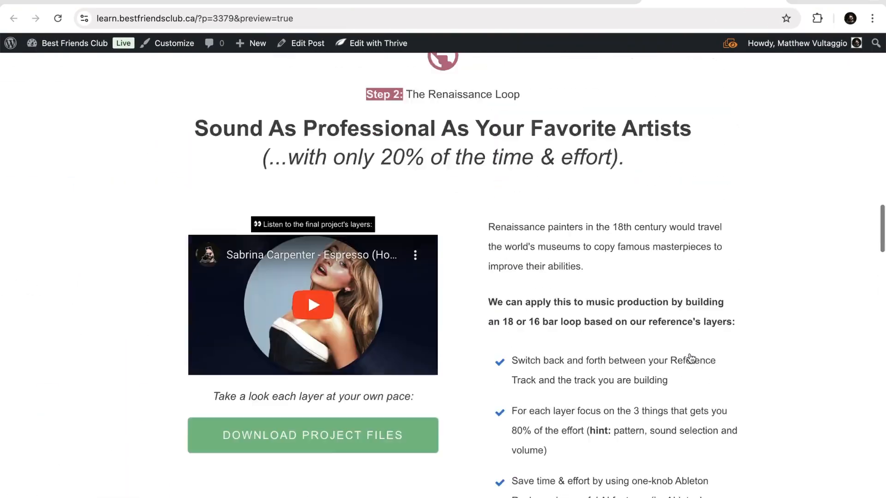
pyautogui.scroll(20, 691, 358)
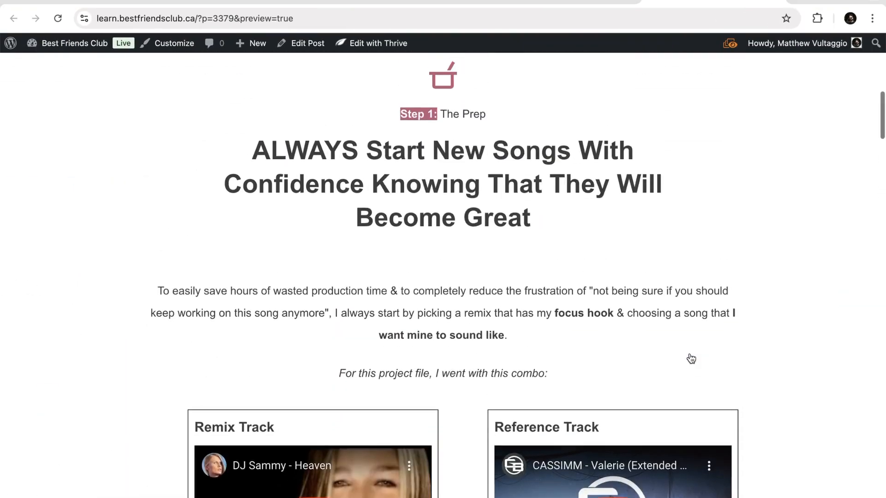
pyautogui.scroll(5, 525, 285)
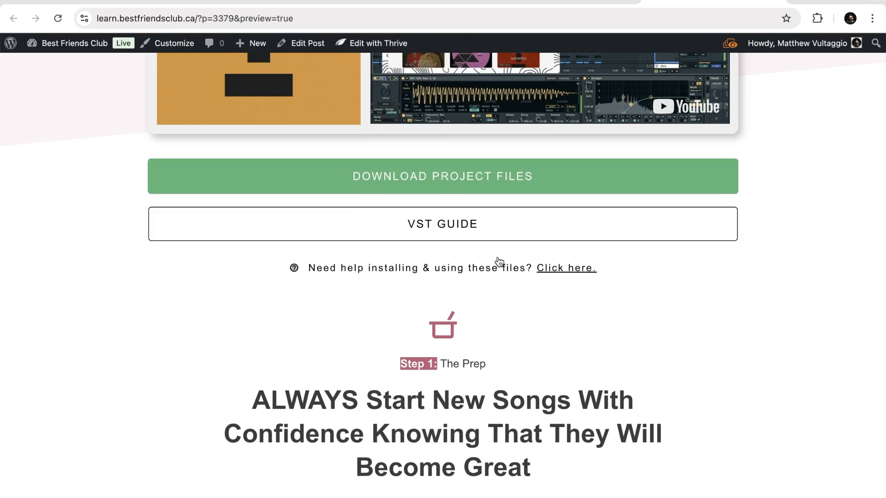
pyautogui.hotkey('ctrl', 'Right')
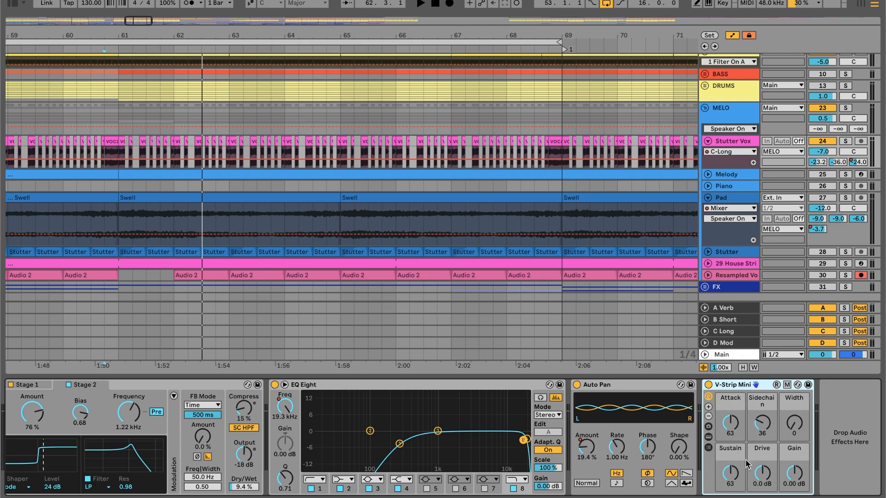
# Select the V-Strip Mini's Sidechain macro on Stutter Vox, and unfold the rack's inner devices to inspect them before folding it again
pyautogui.click(763, 423)
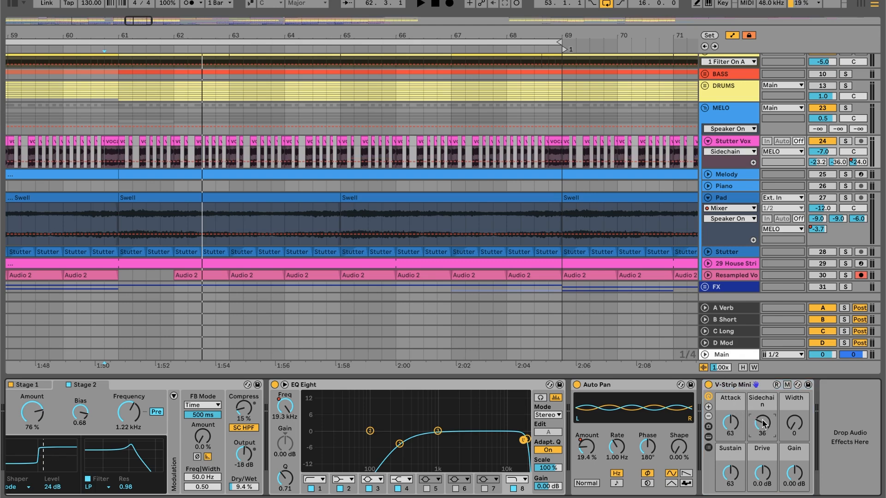
pyautogui.click(709, 437)
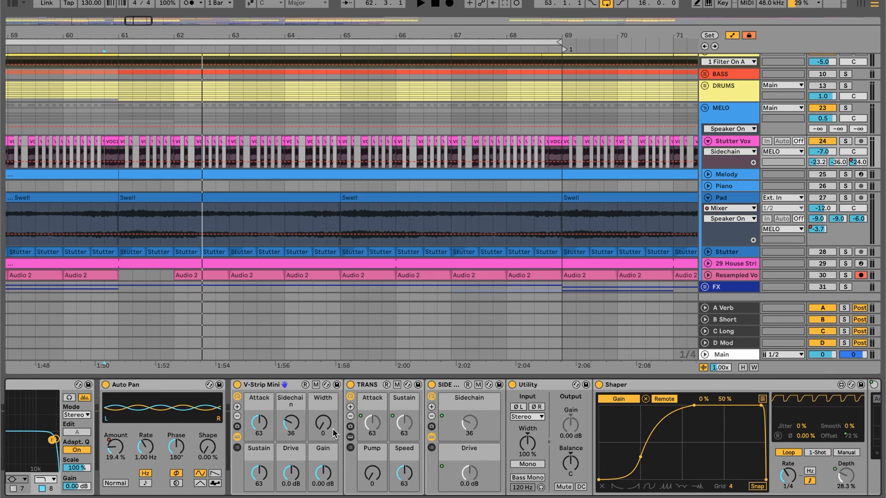
pyautogui.click(238, 437)
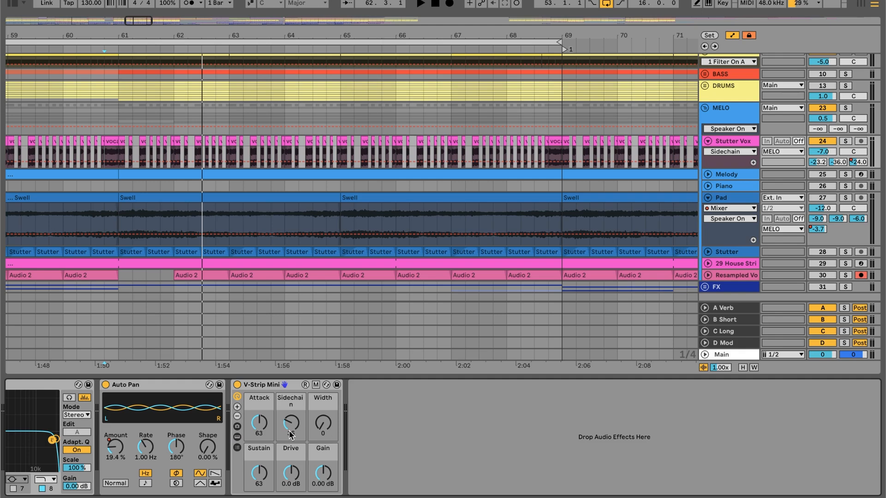
pyautogui.scroll(10, 291, 434)
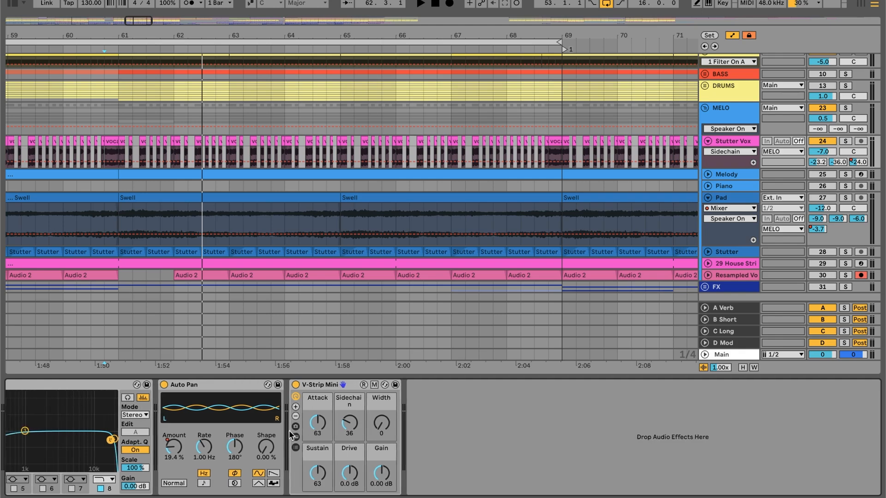
pyautogui.scroll(5, 456, 187)
pyautogui.hscroll(-5, 456, 187)
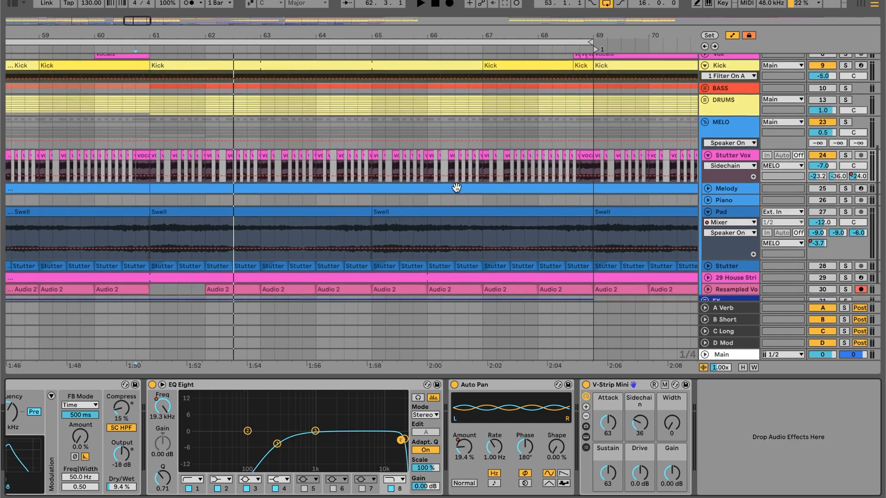
# Unfold the BASS group to show its Subs and Synth Bass tracks, and activate the group
pyautogui.scroll(1, 456, 187)
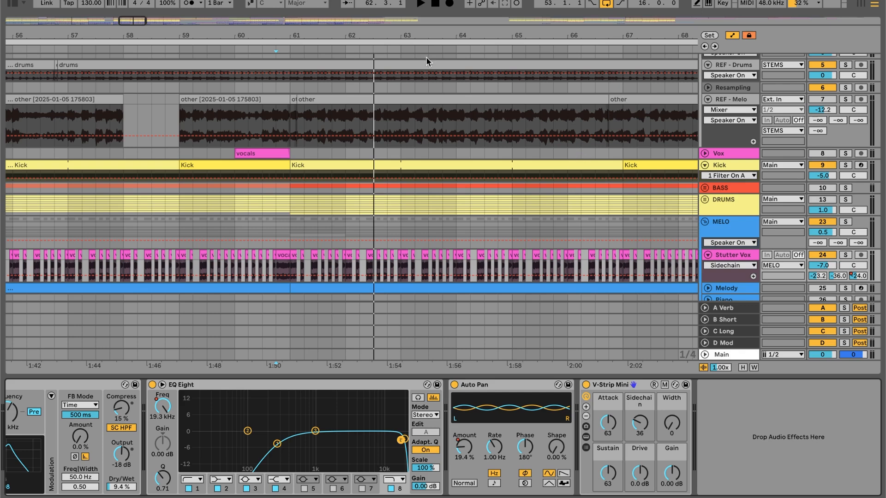
pyautogui.moveTo(348, 33); pyautogui.dragTo(348, 6)
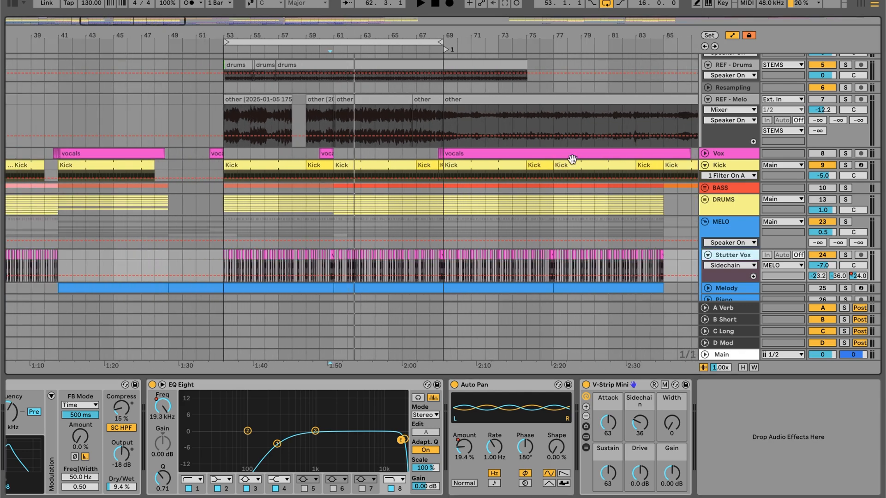
pyautogui.click(705, 188)
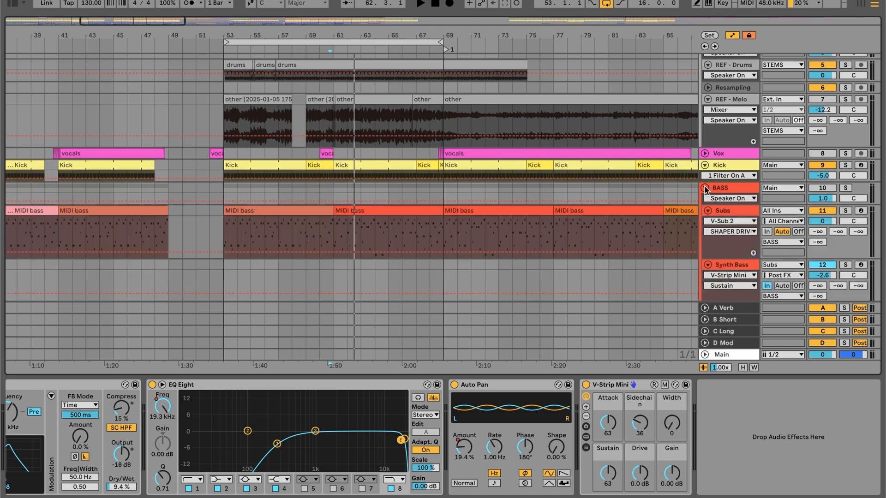
pyautogui.scroll(-1, 656, 190)
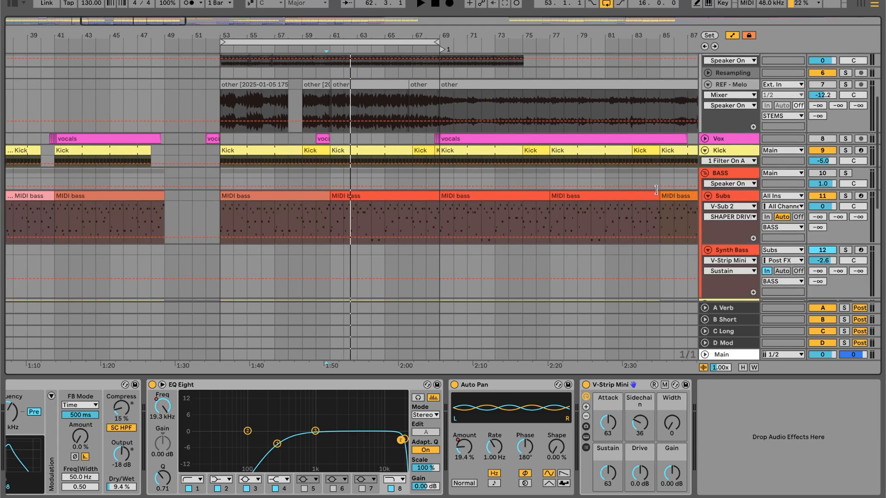
pyautogui.click(823, 173)
# Play the Subs track's MIDI bass clip from bar 53 together with the other tracks, look over the arrangement, and stop
pyautogui.click(316, 195)
pyautogui.press('space')
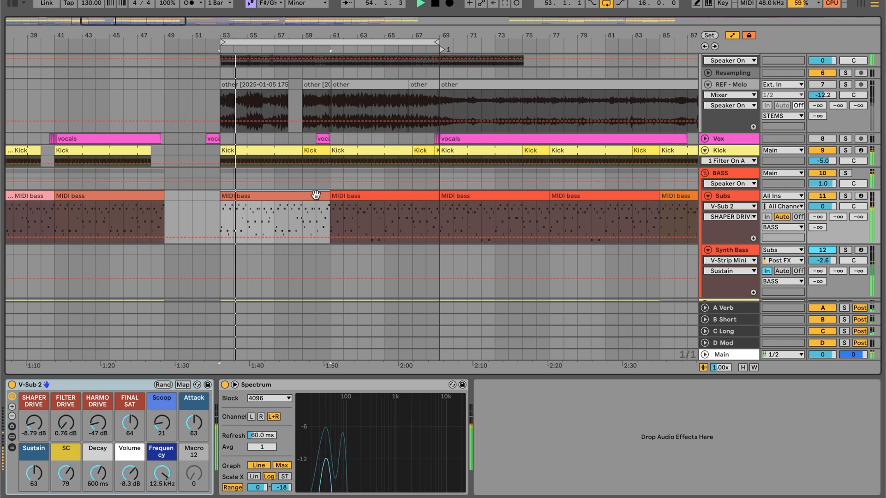
pyautogui.scroll(3, 316, 195)
pyautogui.scroll(-7, 316, 194)
pyautogui.scroll(1, 315, 195)
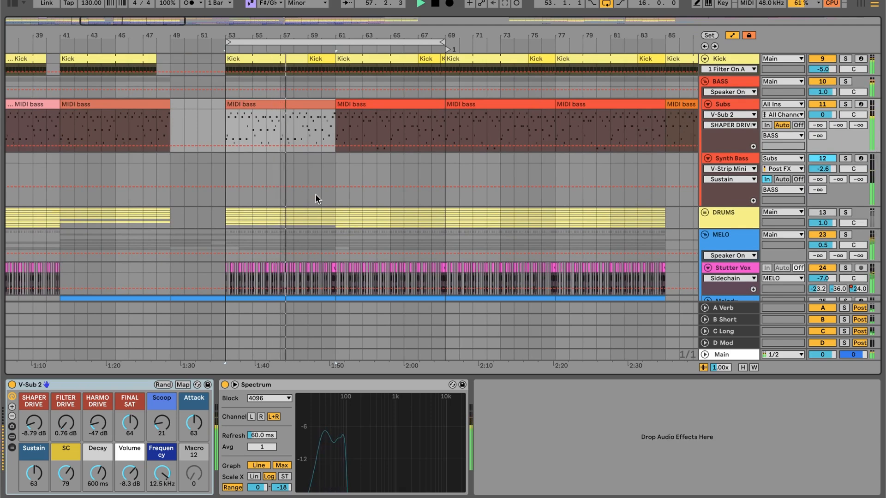
pyautogui.scroll(5, 316, 195)
pyautogui.scroll(-8, 315, 194)
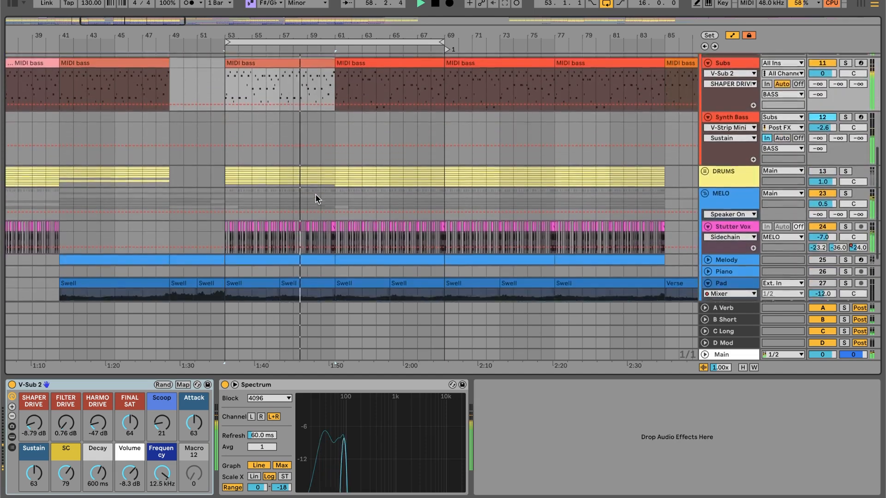
pyautogui.scroll(2, 315, 194)
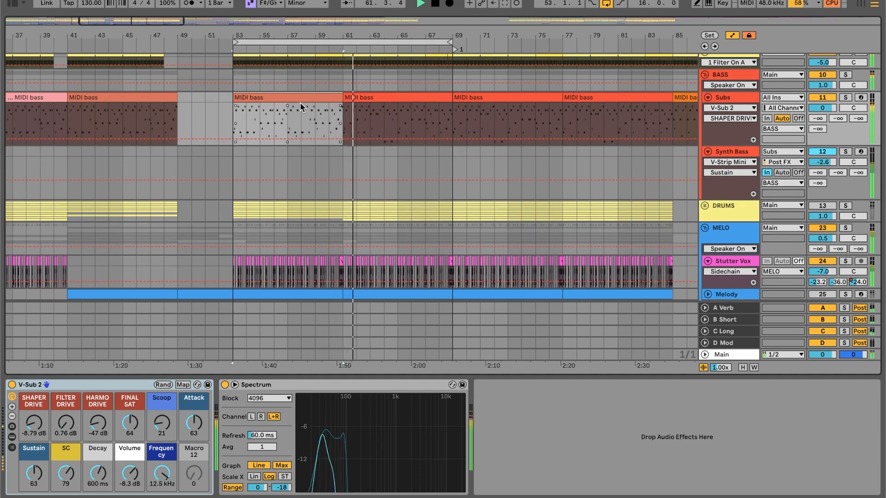
pyautogui.press('space')
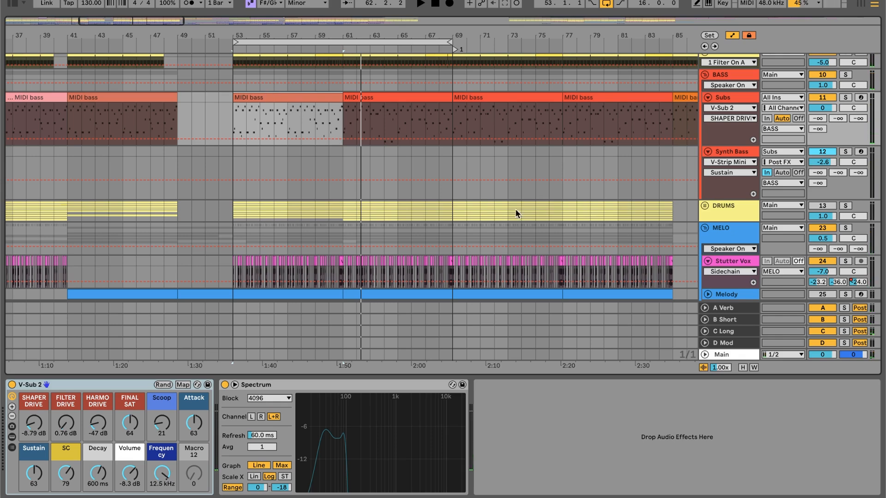
# Open the MIDI bass clip at bar 53 in an enlarged note editor and examine its note pattern
pyautogui.doubleClick(310, 99)
pyautogui.moveTo(415, 288); pyautogui.dragTo(416, 173)
pyautogui.click(321, 303)
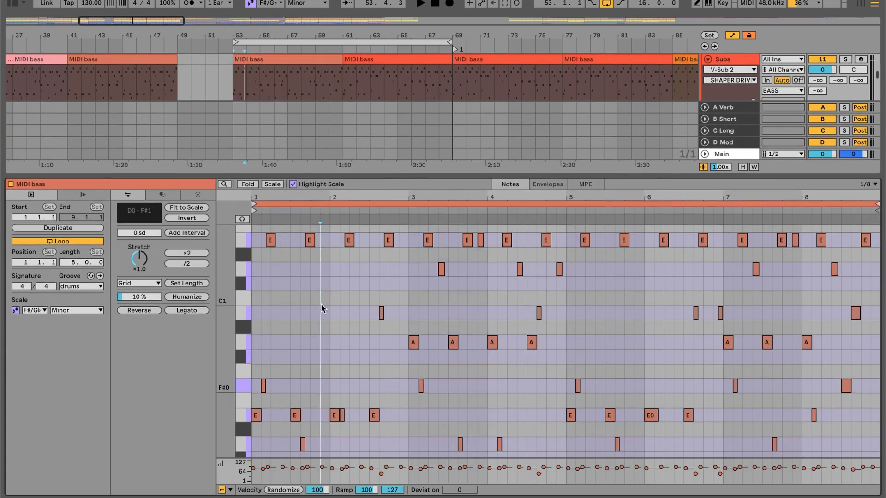
pyautogui.scroll(2, 320, 303)
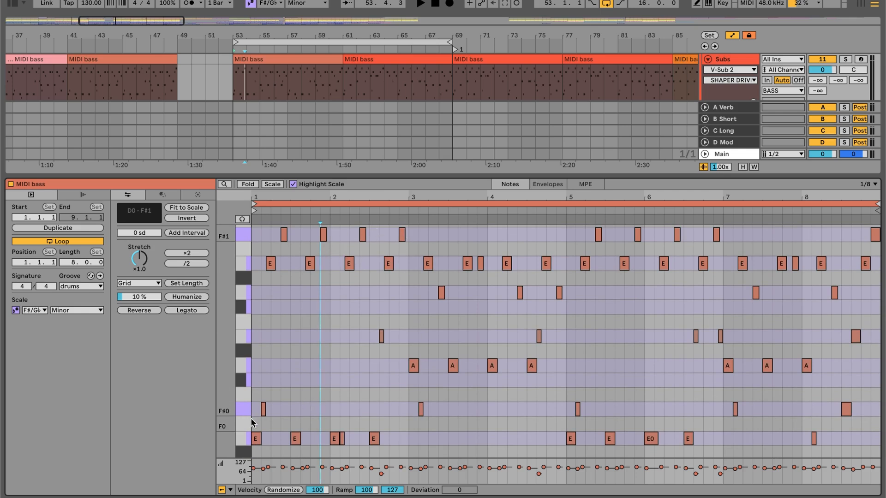
# Select the low E notes in bars 1 and 2 and the A notes in bars 3 and 4, and play the clip briefly
pyautogui.moveTo(251, 422); pyautogui.dragTo(387, 451)
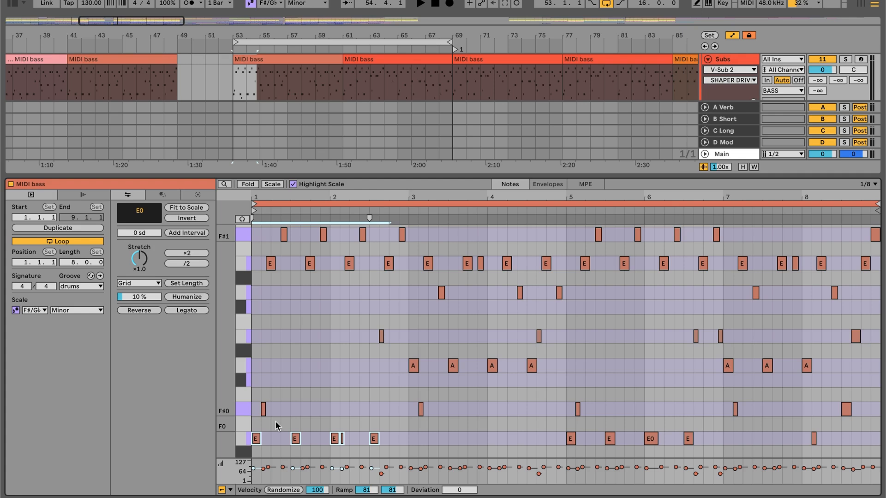
pyautogui.moveTo(253, 426); pyautogui.dragTo(391, 447)
pyautogui.moveTo(398, 354); pyautogui.dragTo(547, 364)
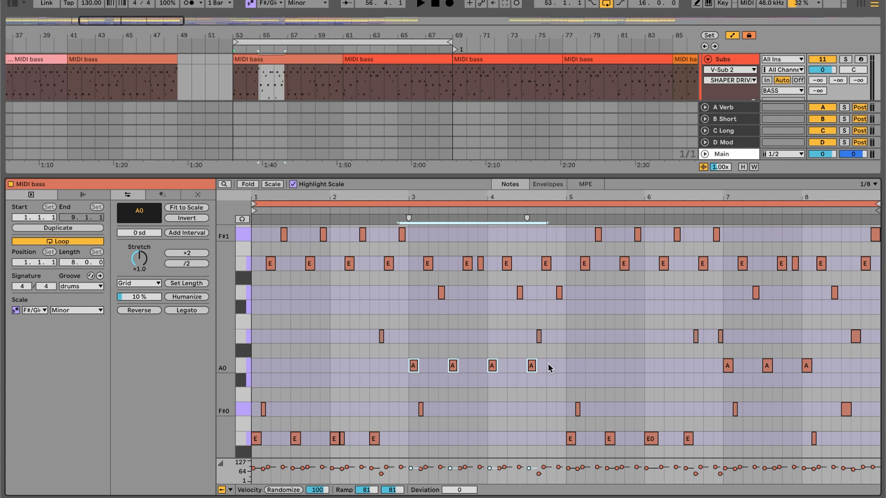
pyautogui.scroll(1, 351, 341)
pyautogui.press('space')
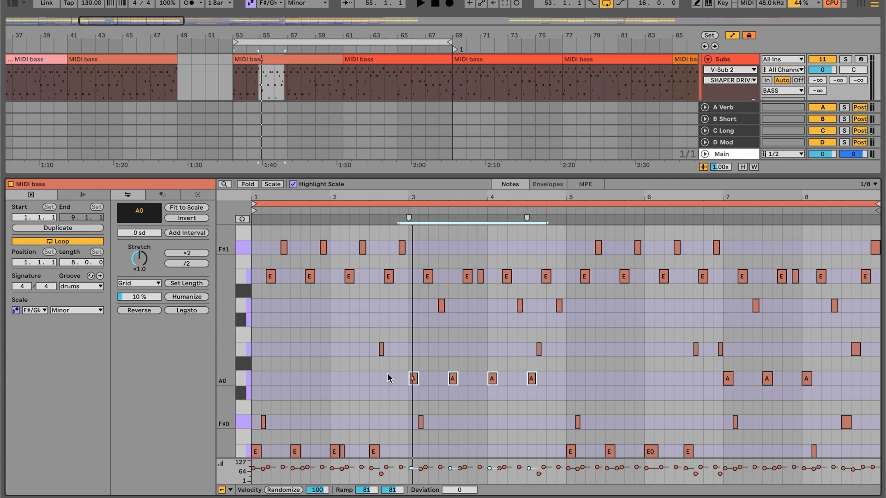
# Highlight the E1 and F#1 notes in bars 1 and 2, and all E1 notes across the MIDI bass clip
pyautogui.moveTo(261, 231); pyautogui.dragTo(405, 302)
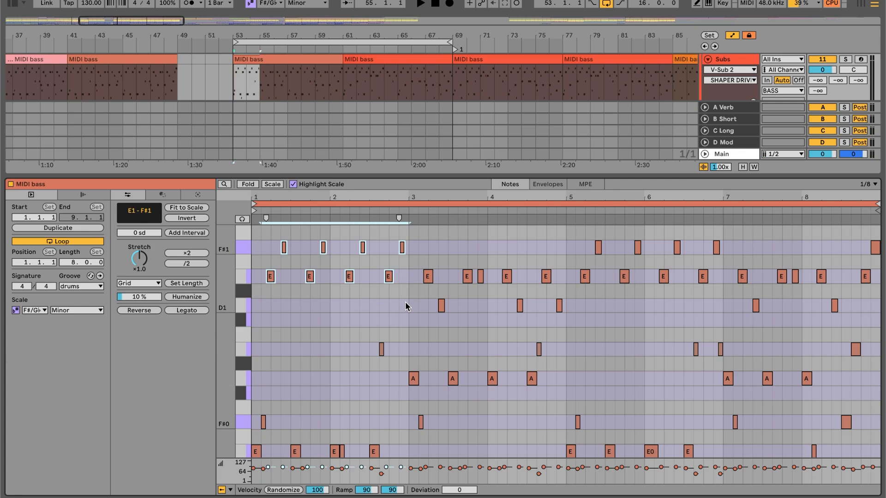
pyautogui.click(411, 272)
pyautogui.click(427, 276)
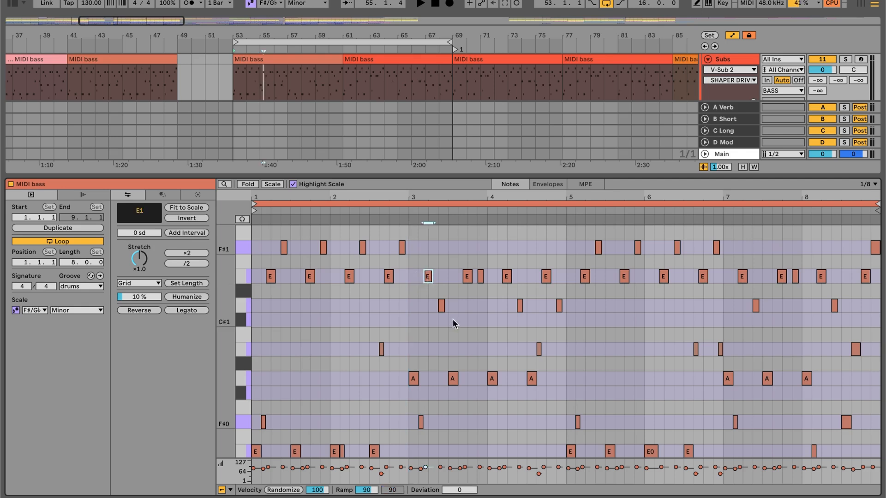
pyautogui.click(247, 278)
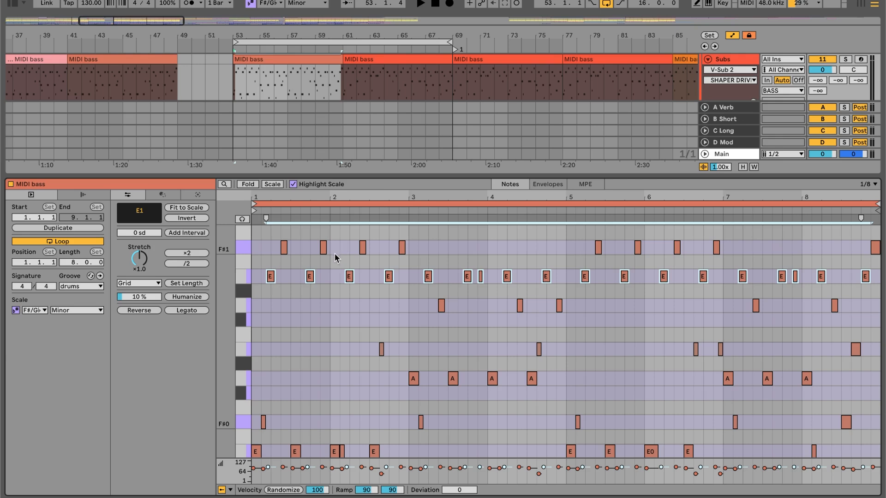
pyautogui.click(300, 263)
# Compare the note patterns of the Subs track's MIDI bass clips at bars 53 and 61
pyautogui.hscroll(5, 287, 104)
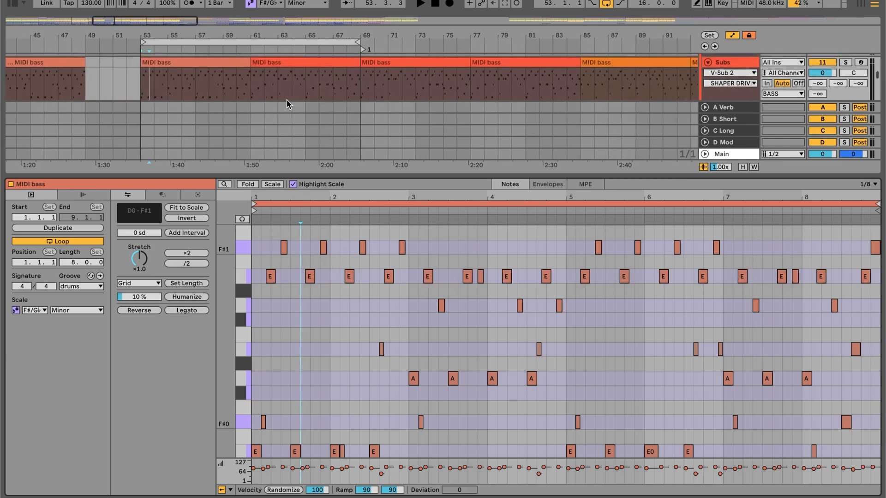
pyautogui.hscroll(-2, 286, 103)
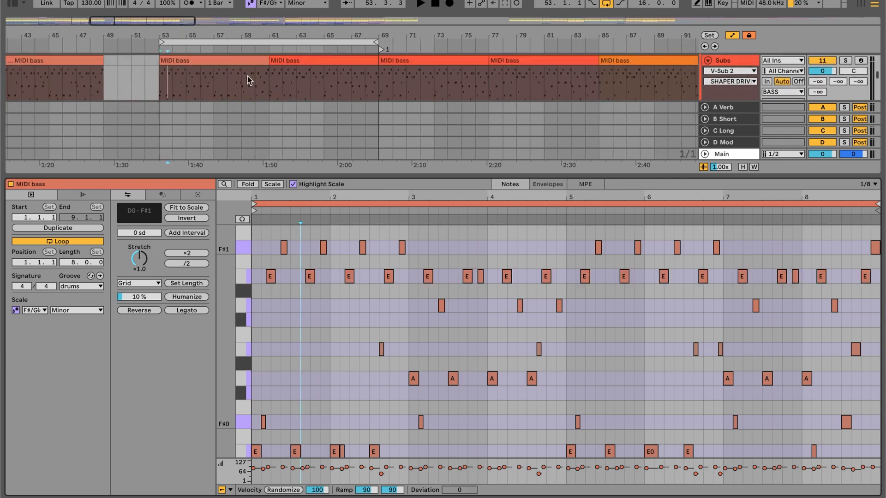
pyautogui.click(237, 62)
pyautogui.click(307, 61)
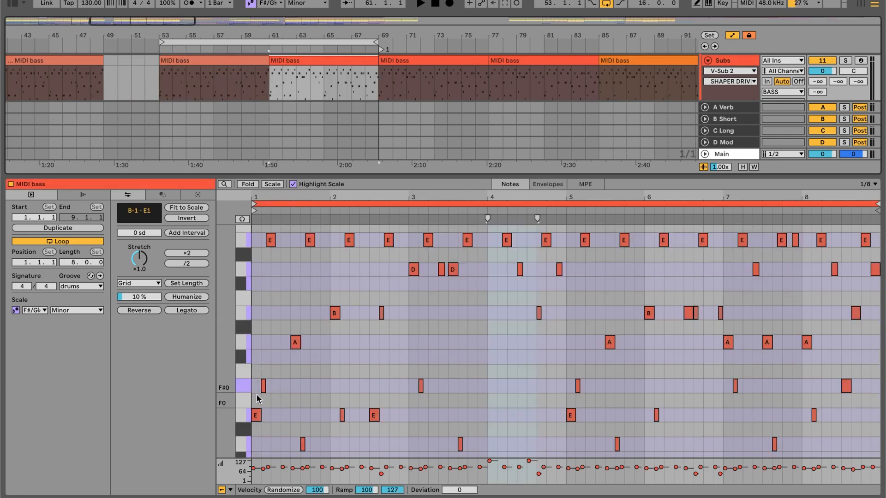
pyautogui.click(238, 70)
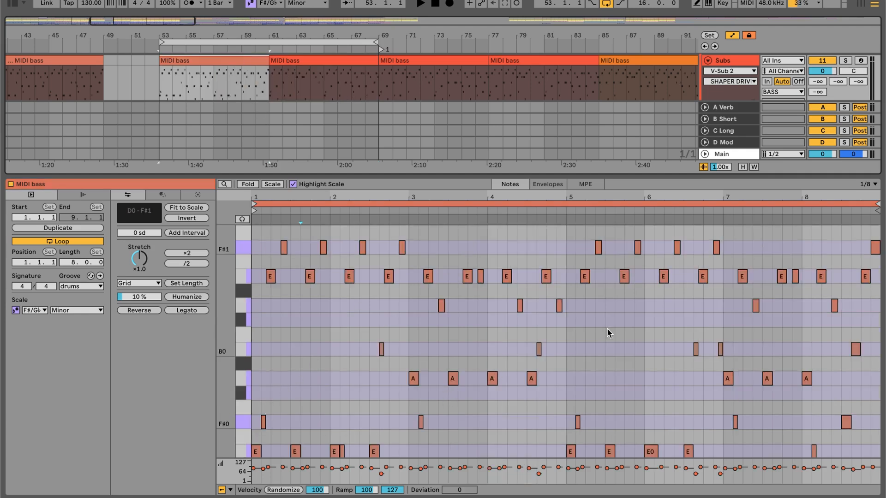
pyautogui.click(306, 57)
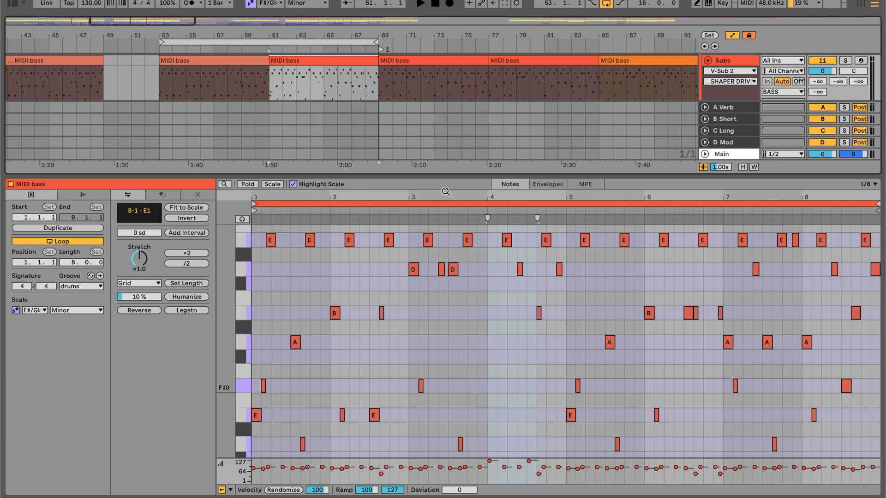
# Enlarge the arrangement above the note editor and deactivate the Synth Bass track
pyautogui.moveTo(434, 174); pyautogui.dragTo(434, 348)
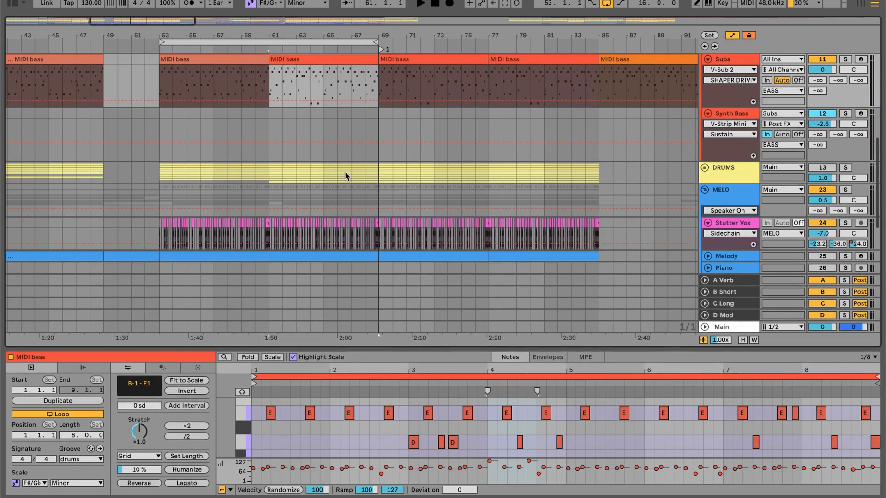
pyautogui.scroll(5, 345, 171)
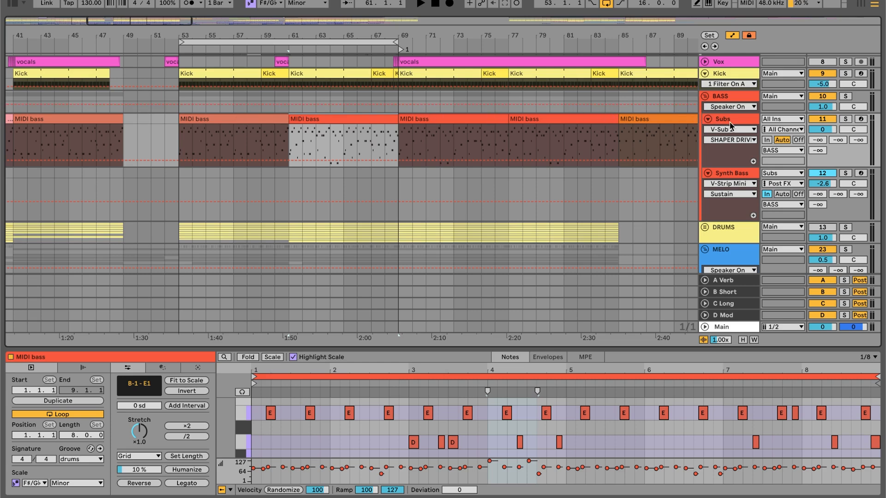
pyautogui.click(822, 173)
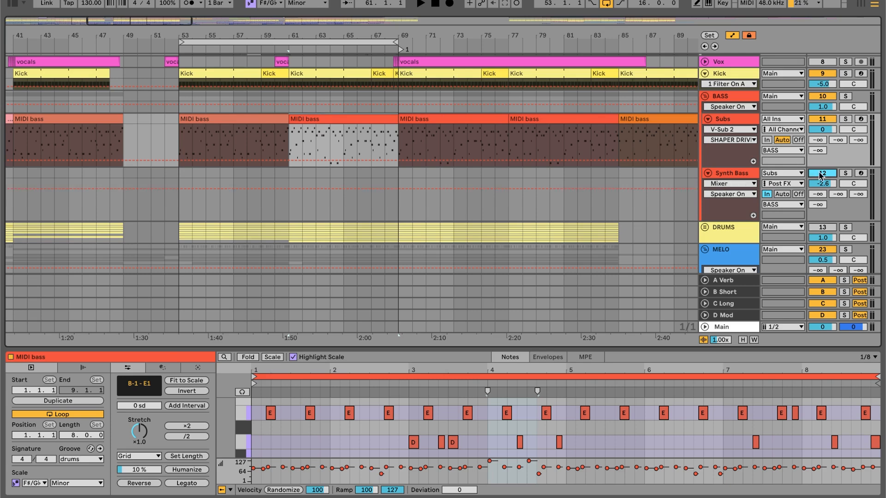
# Play the MIDI bass clip from bar 53, briefly soloing the BASS group, and stop
pyautogui.click(262, 121)
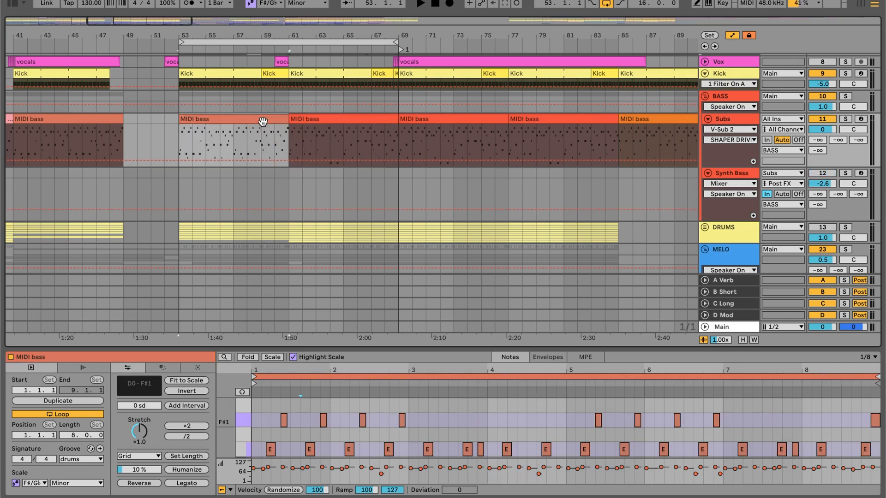
pyautogui.press('space')
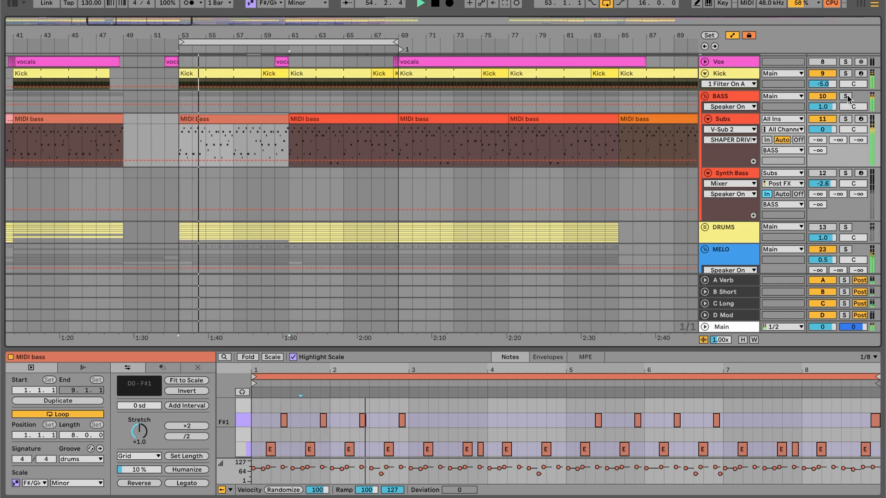
pyautogui.click(846, 96)
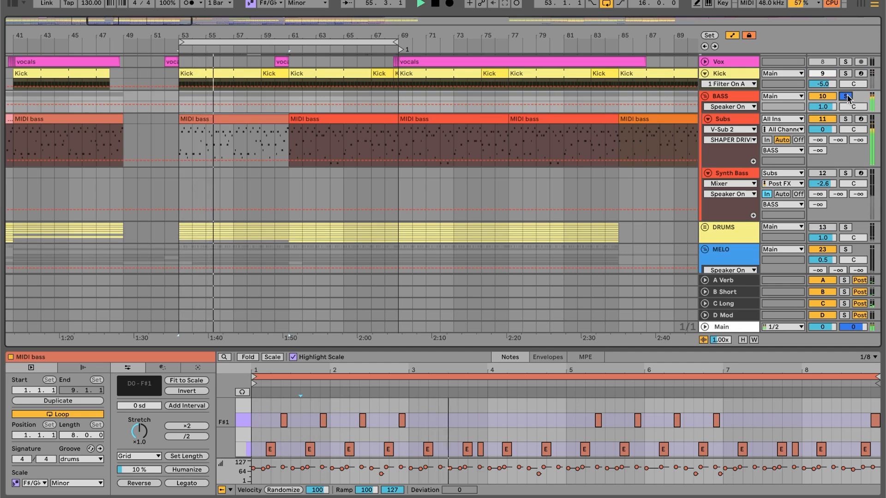
pyautogui.click(846, 96)
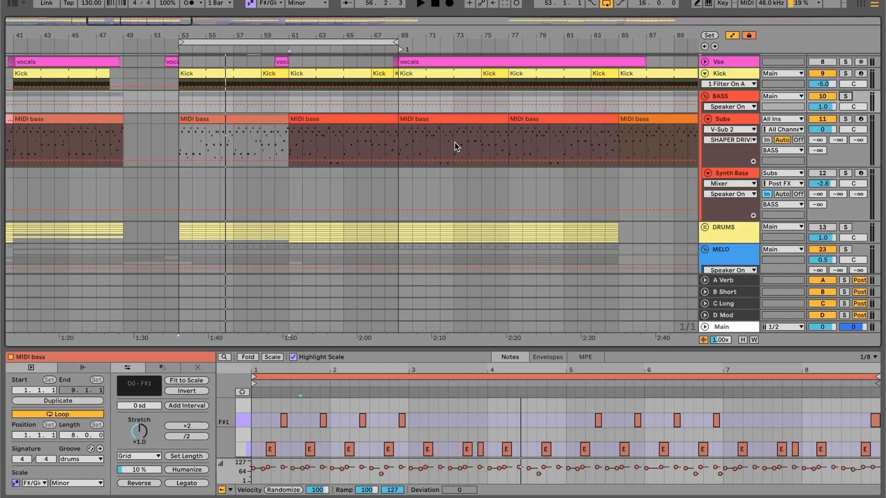
# Show the device chain of the Subs track and the one of the Synth Bass track
pyautogui.click(724, 119)
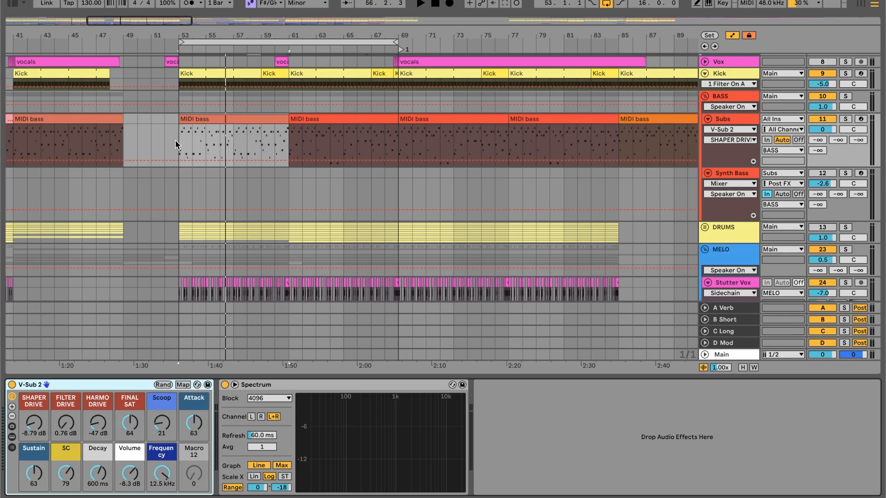
pyautogui.click(738, 175)
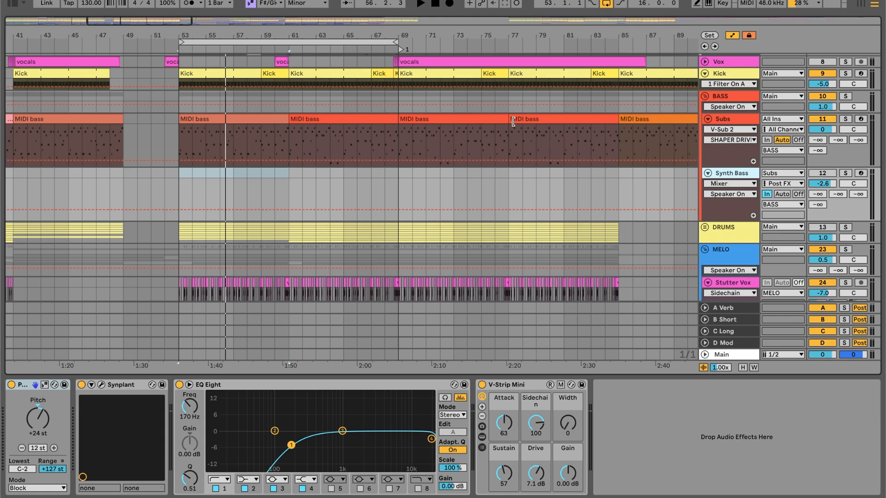
pyautogui.click(752, 174)
# Unfold the V-Sub 2 rack's inner devices on Subs, fold them again, and select the SC macro
pyautogui.click(715, 119)
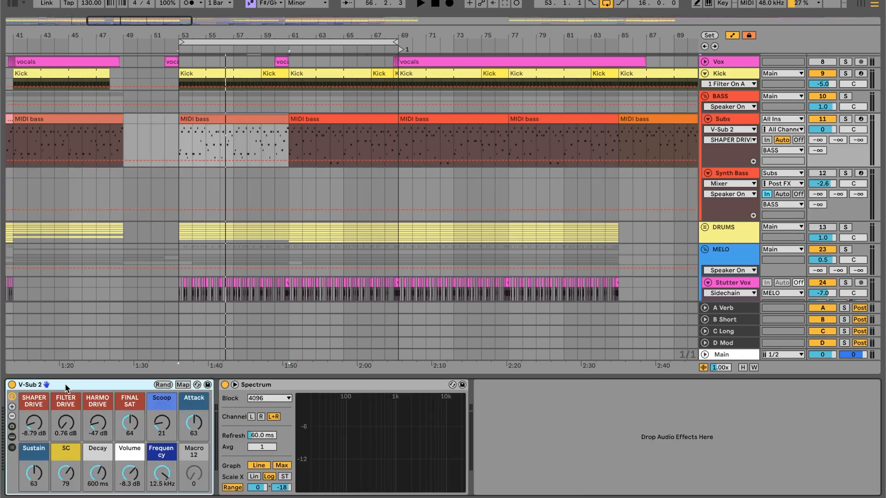
pyautogui.click(12, 437)
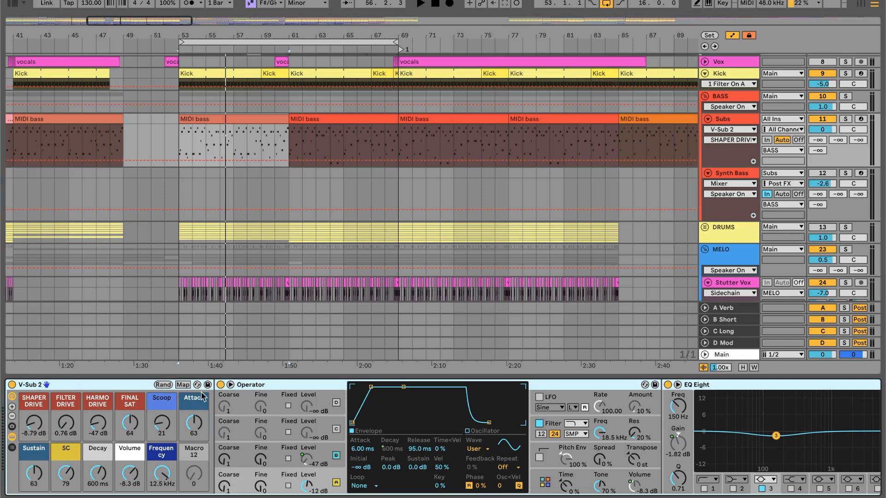
pyautogui.click(12, 437)
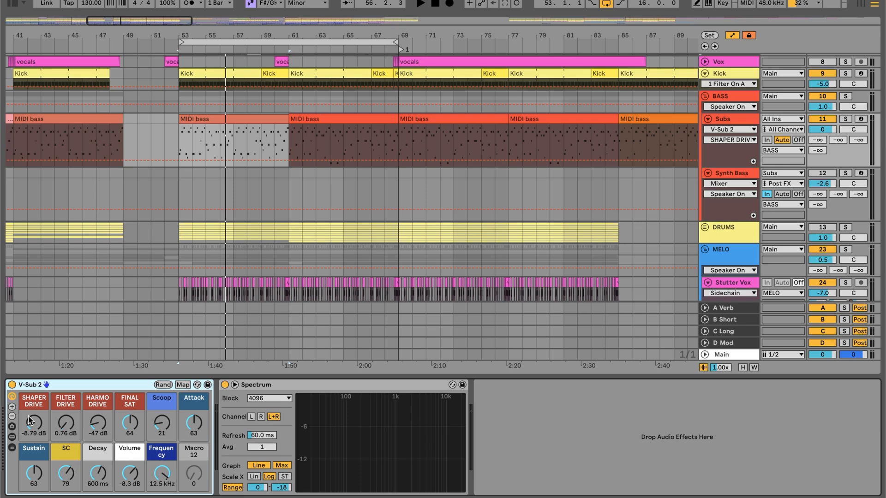
pyautogui.click(61, 474)
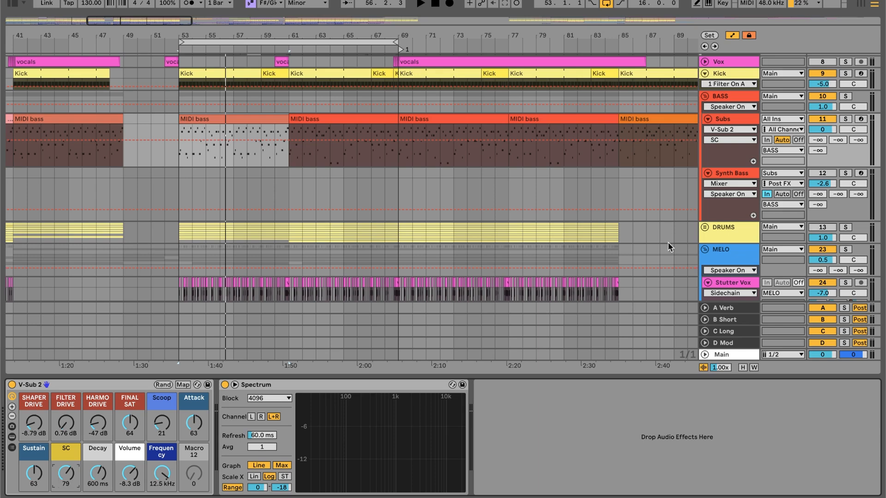
# Select the Subs track, and select bars 53 to 69 on Synth Bass to show that track's devices
pyautogui.click(728, 131)
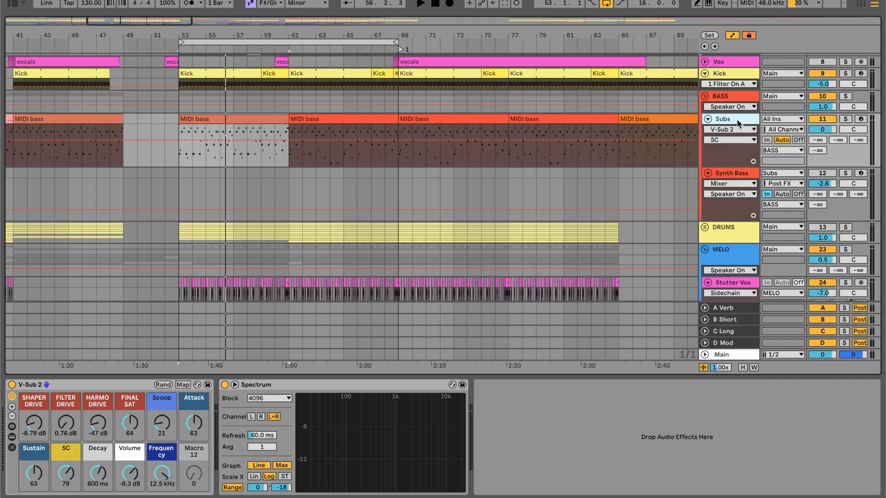
pyautogui.moveTo(175, 178); pyautogui.dragTo(402, 184)
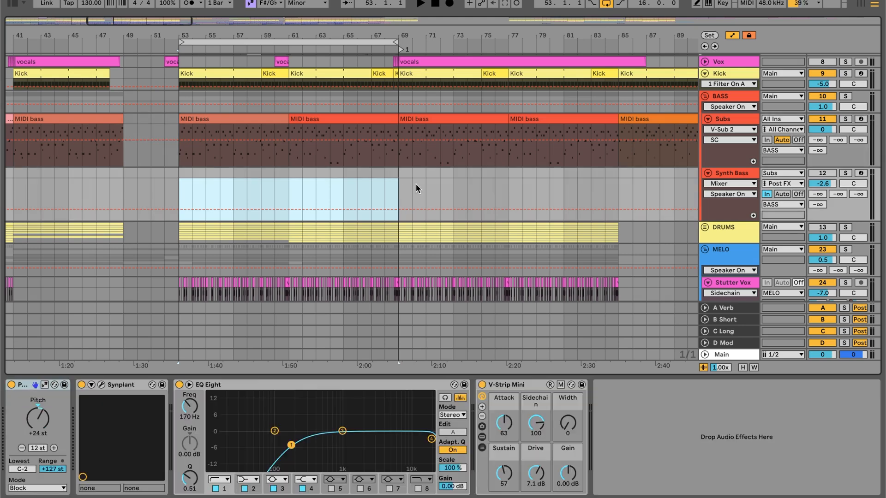
pyautogui.click(749, 177)
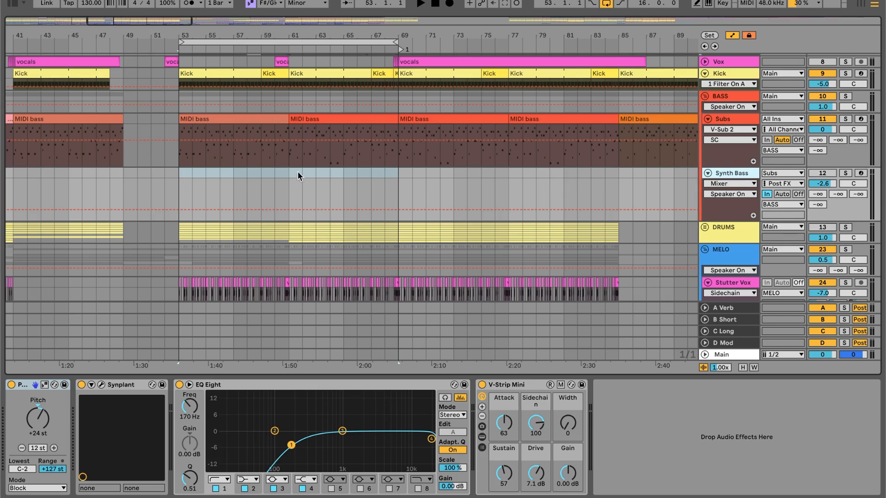
# Select the Subs track's MIDI bass clips one after another across the arrangement to compare their variations
pyautogui.moveTo(336, 46); pyautogui.dragTo(336, 26)
pyautogui.moveTo(176, 27); pyautogui.dragTo(224, 36)
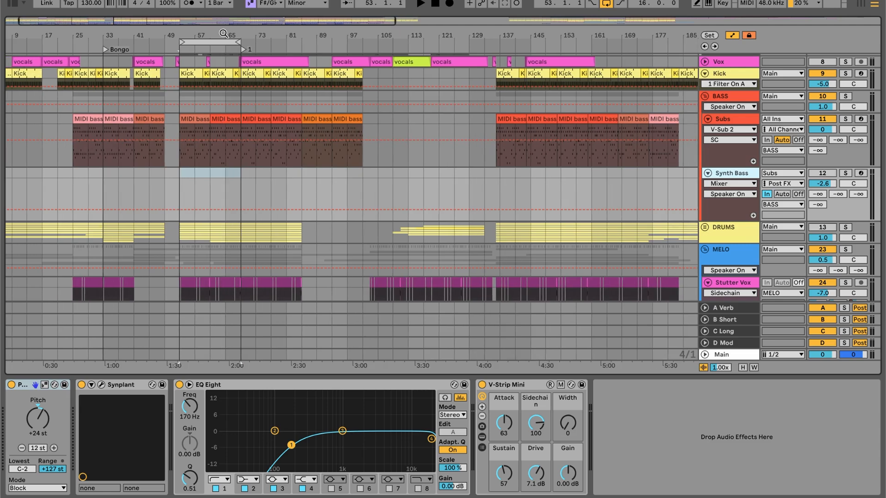
pyautogui.click(221, 117)
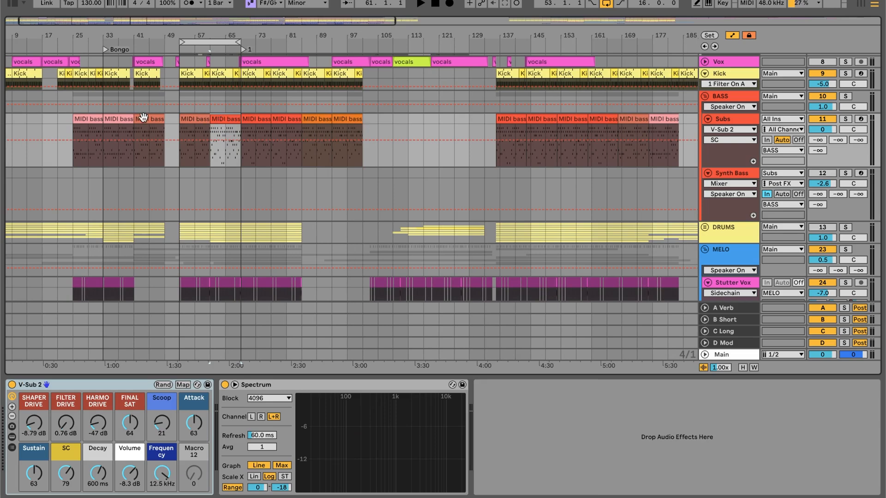
pyautogui.click(88, 119)
pyautogui.click(110, 118)
pyautogui.click(140, 119)
pyautogui.click(187, 119)
pyautogui.click(222, 119)
# Copy the Subs track's MIDI bass clips at bars 53 and 61 onto the Synth Bass track, and delete both copies
pyautogui.click(178, 118)
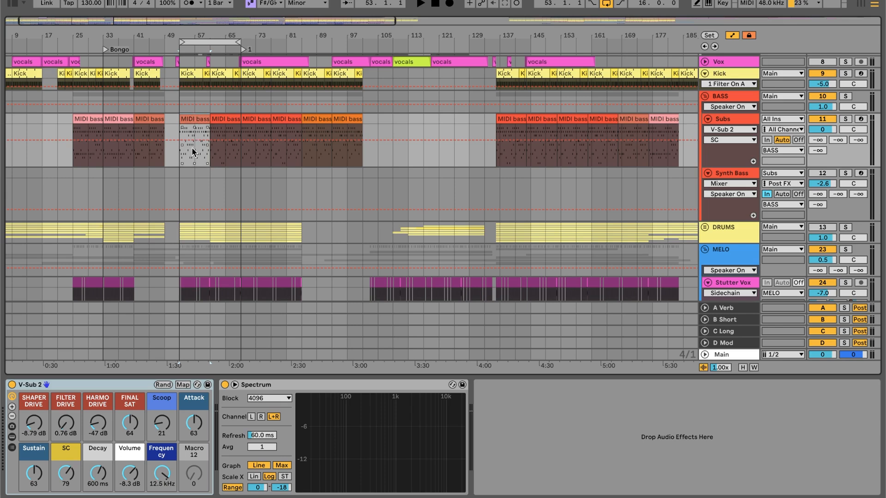
pyautogui.click(178, 176)
pyautogui.press('super+v')
pyautogui.click(229, 119)
pyautogui.press('super+c')
pyautogui.click(210, 170)
pyautogui.press('super+v')
pyautogui.keyDown('shift'); pyautogui.click(195, 175); pyautogui.keyUp('shift')
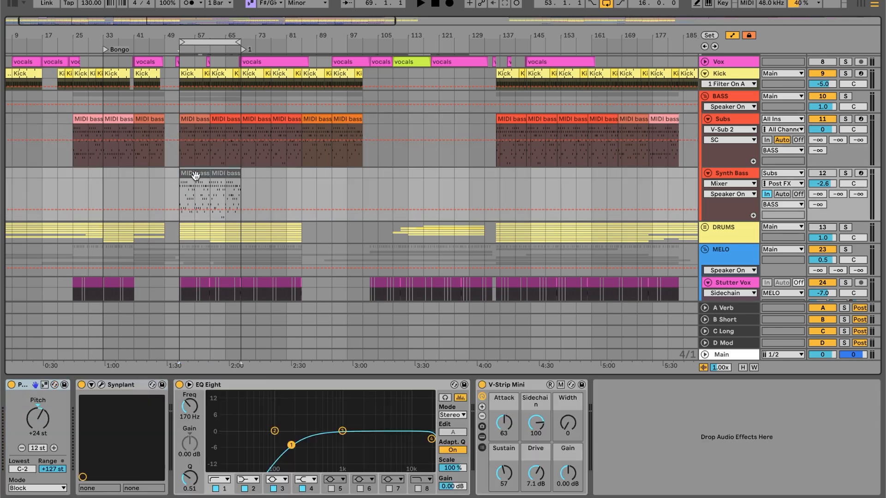
pyautogui.press('Delete')
# Choose Subs as the Synth Bass track's MIDI input source, and select the Subs track
pyautogui.click(739, 174)
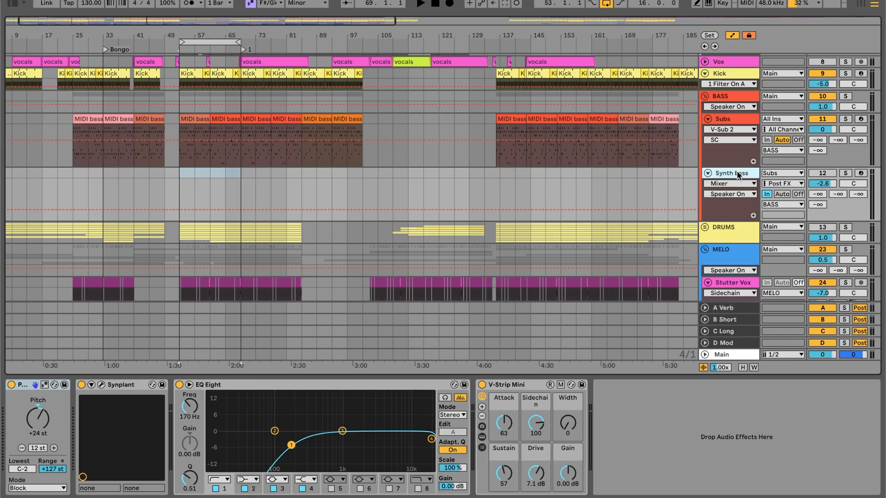
pyautogui.click(783, 174)
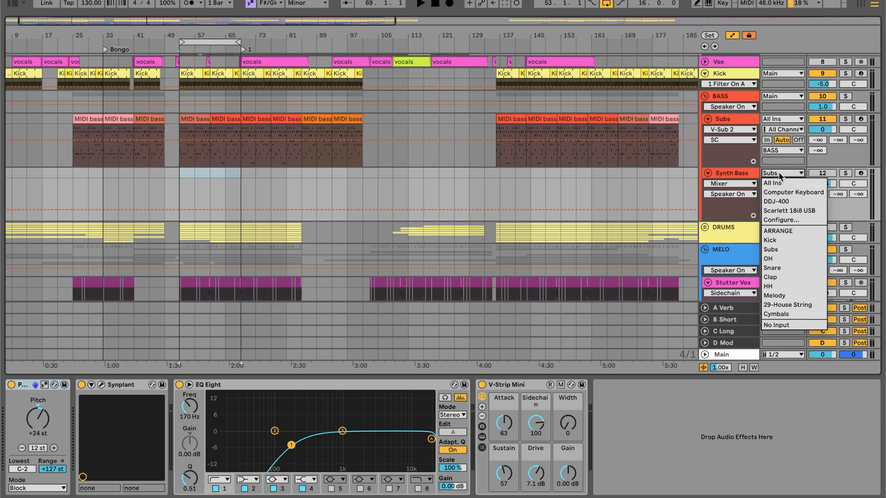
pyautogui.click(778, 250)
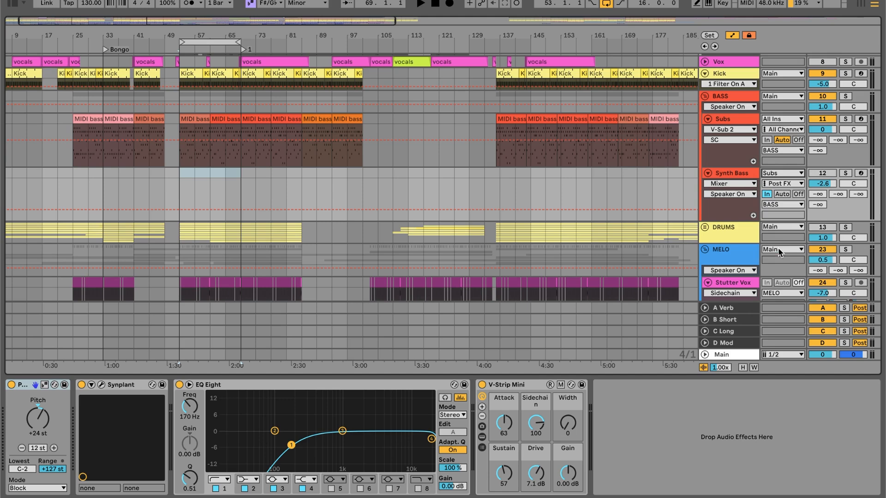
pyautogui.click(741, 176)
pyautogui.click(735, 120)
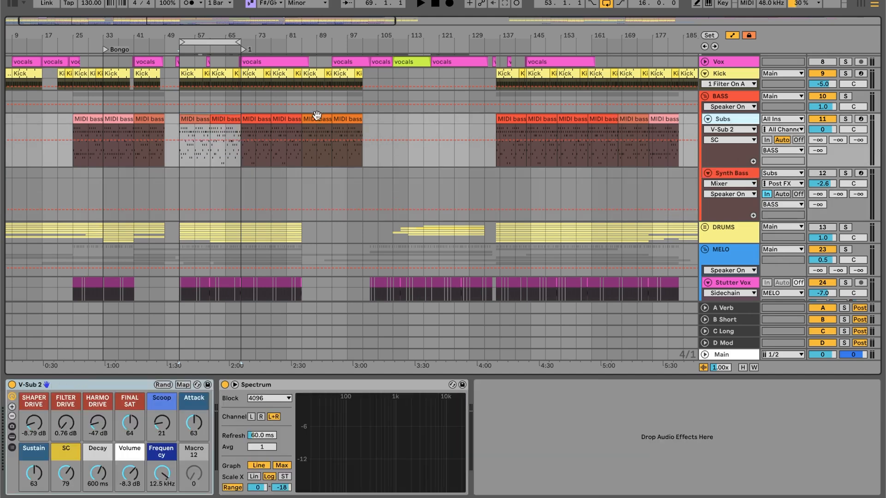
# Activate the Synth Bass track, play it from bar 53, and toggle its solo state while listening
pyautogui.click(748, 174)
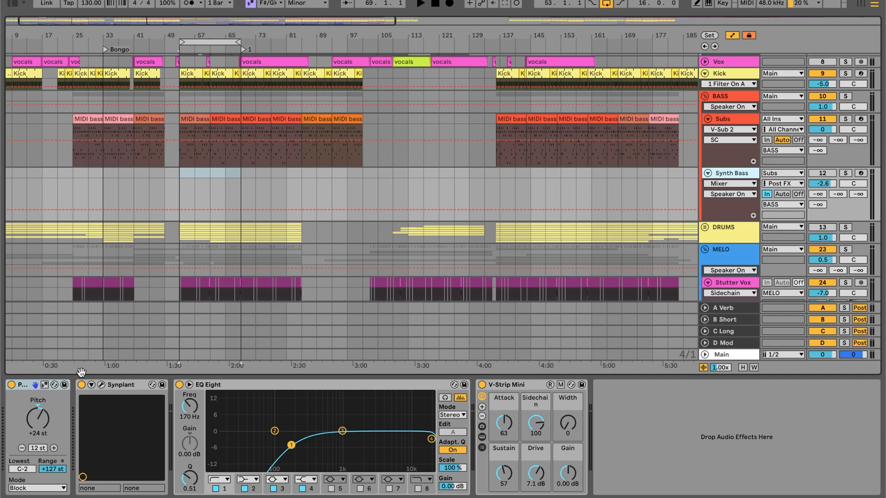
pyautogui.click(823, 174)
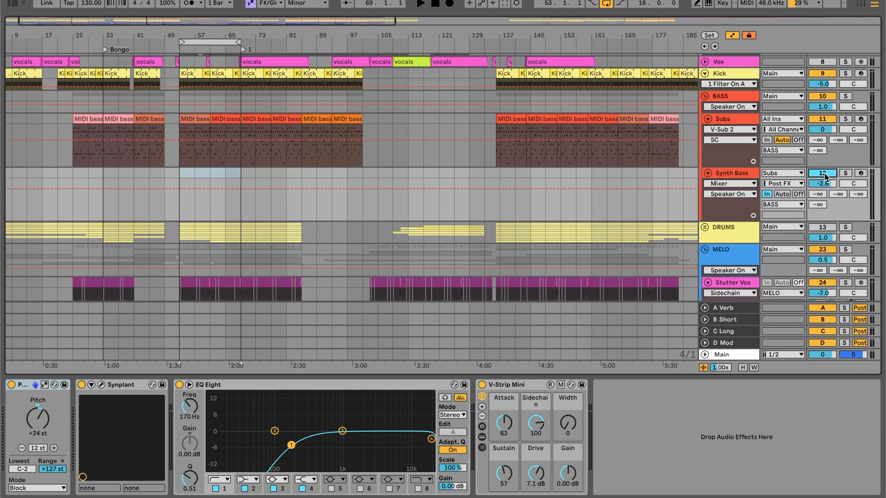
pyautogui.click(179, 176)
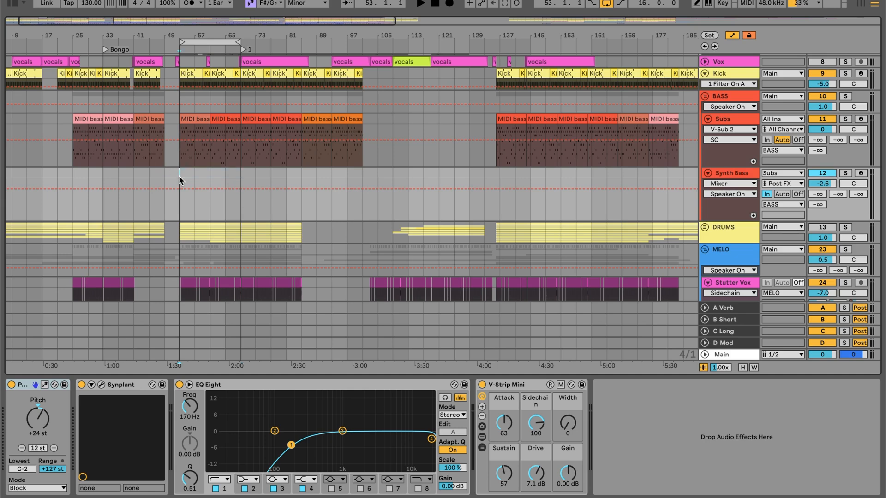
pyautogui.press('space')
pyautogui.click(845, 174)
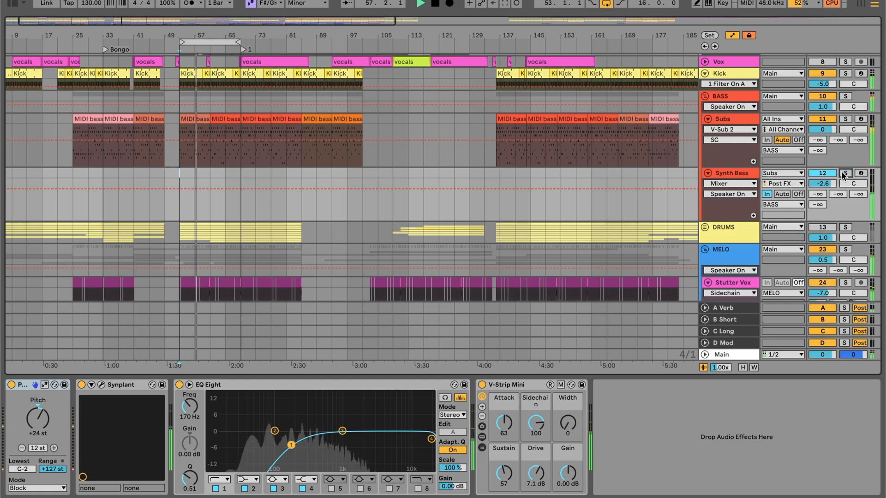
pyautogui.click(841, 171)
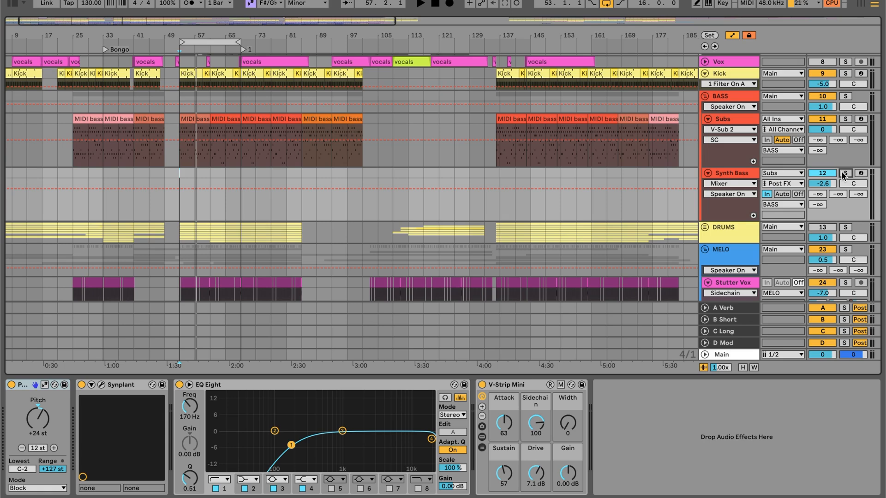
# Open the Synth Bass track's Synplant window, show its Genopatch view, decline the update offer, and close the plugin window
pyautogui.click(744, 174)
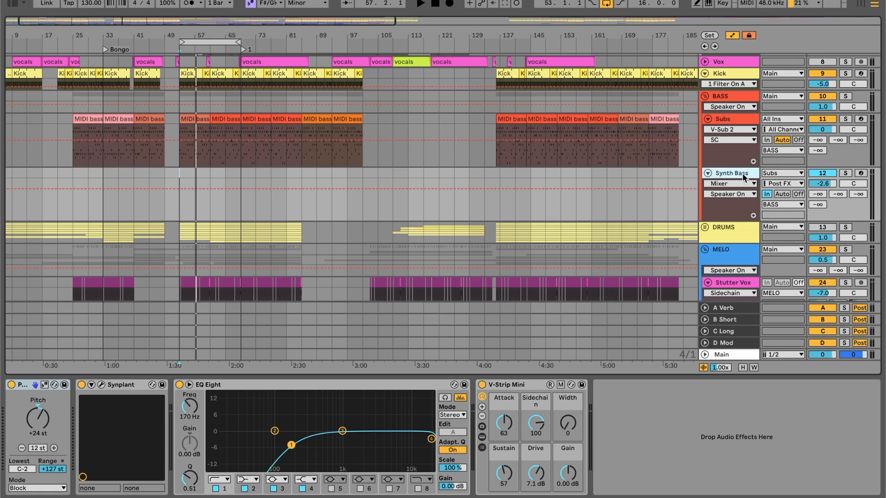
pyautogui.click(101, 385)
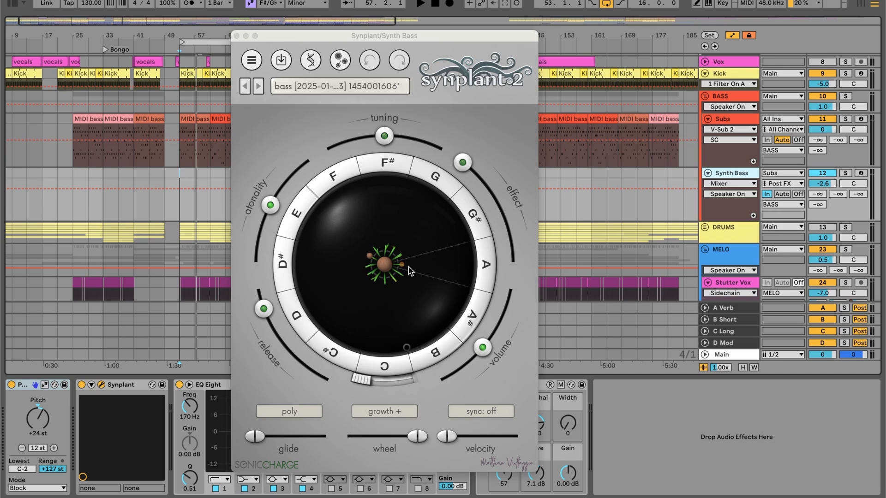
pyautogui.click(342, 65)
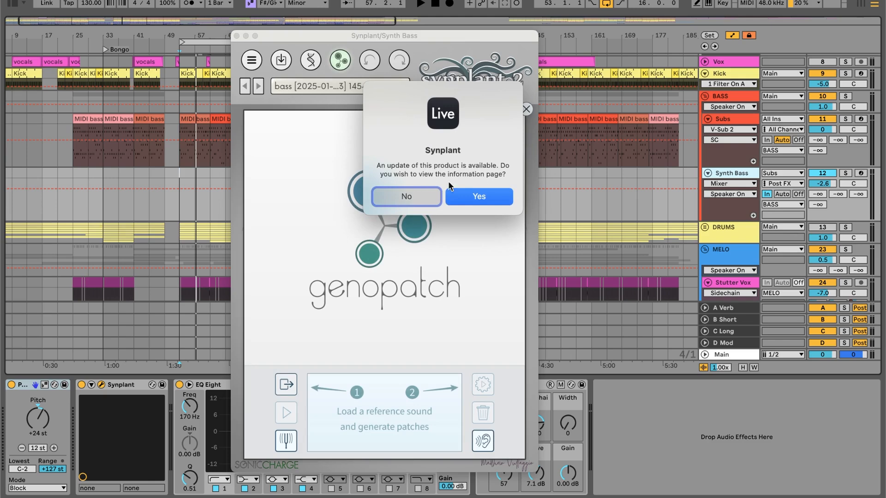
pyautogui.click(422, 195)
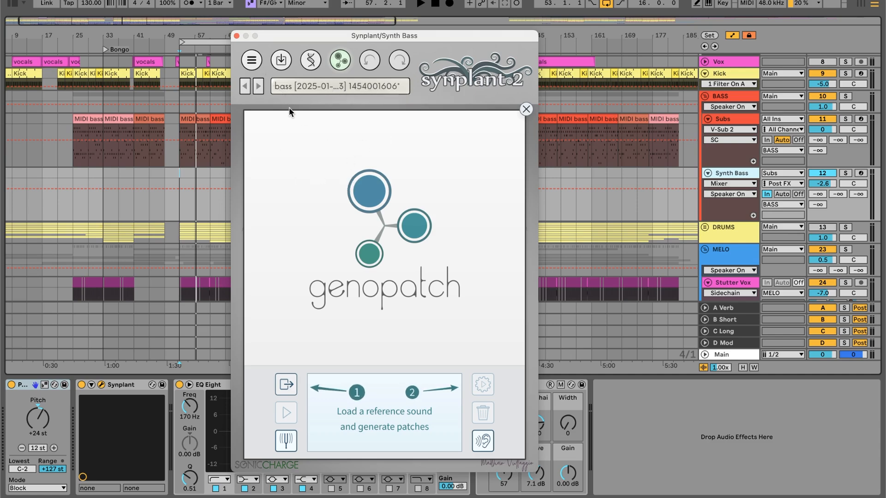
pyautogui.click(249, 67)
pyautogui.click(249, 67)
pyautogui.click(348, 62)
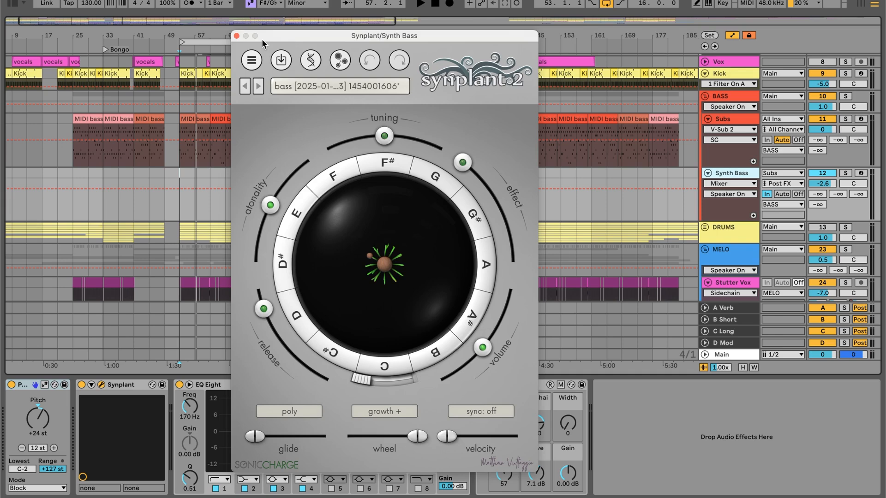
pyautogui.click(236, 36)
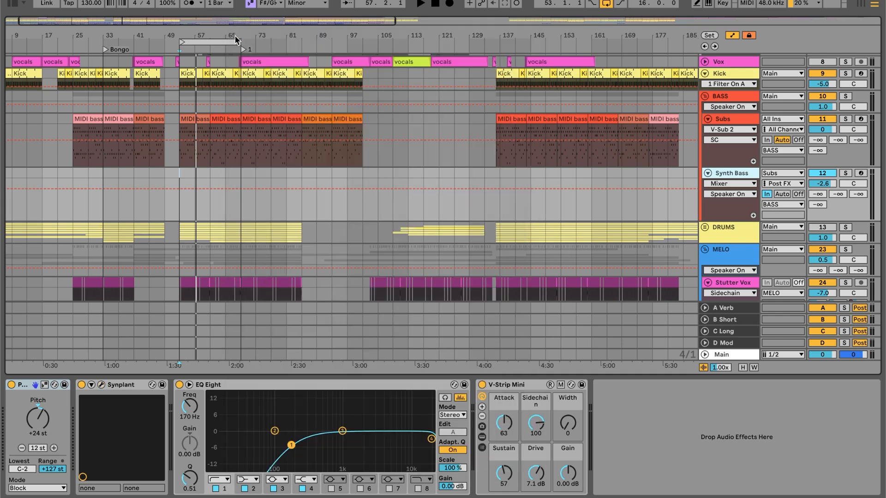
# Show the EQ Eight frequency automation on the Synth Bass track, and fold the BASS group
pyautogui.click(255, 386)
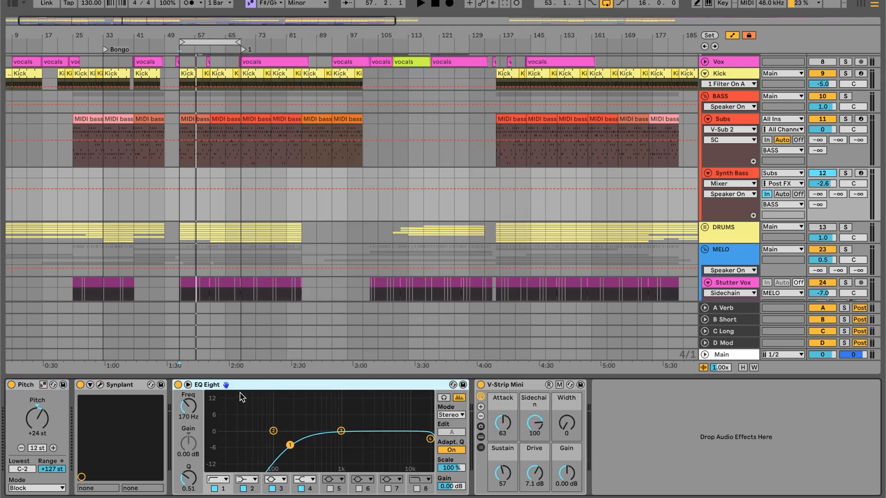
pyautogui.click(194, 409)
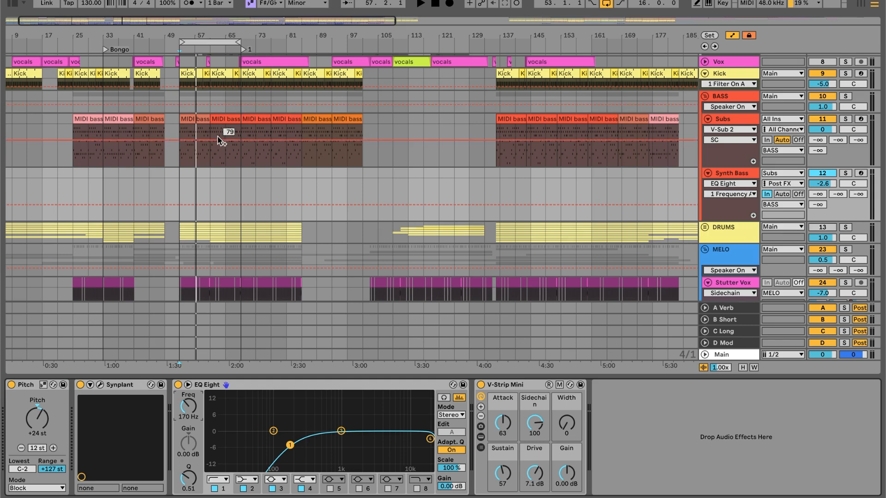
pyautogui.click(705, 96)
pyautogui.click(704, 97)
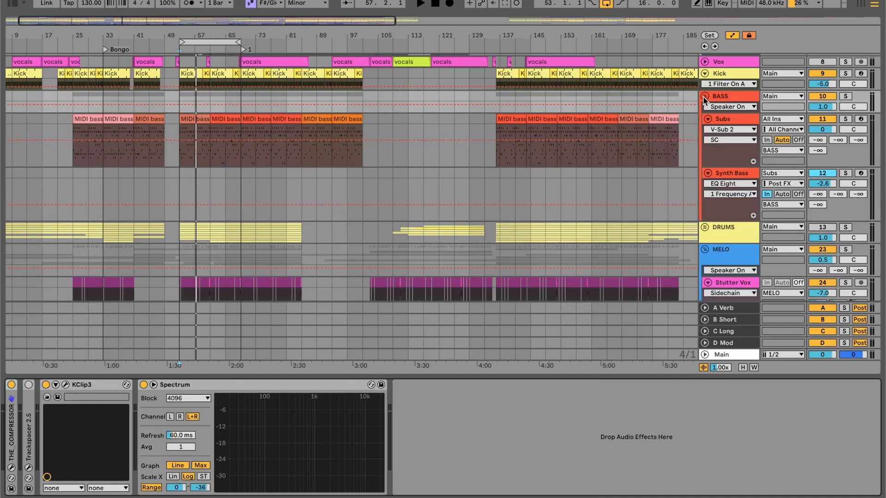
pyautogui.click(704, 96)
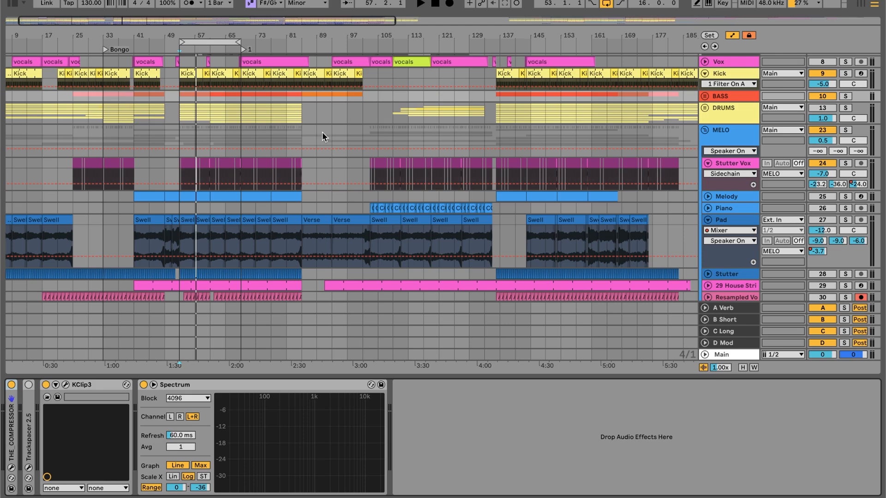
# Play the arrangement from bar 53, and shorten the loop to bars 53 to 61
pyautogui.press('space')
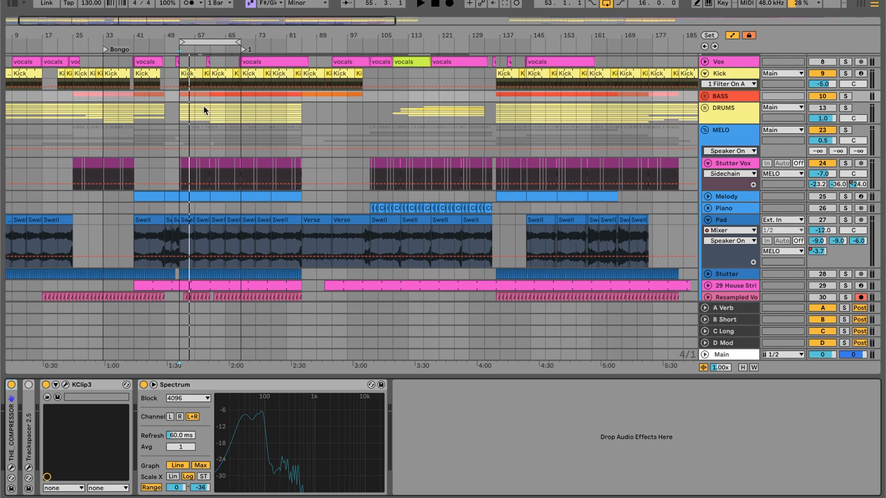
pyautogui.click(230, 42)
pyautogui.moveTo(229, 42); pyautogui.dragTo(210, 42)
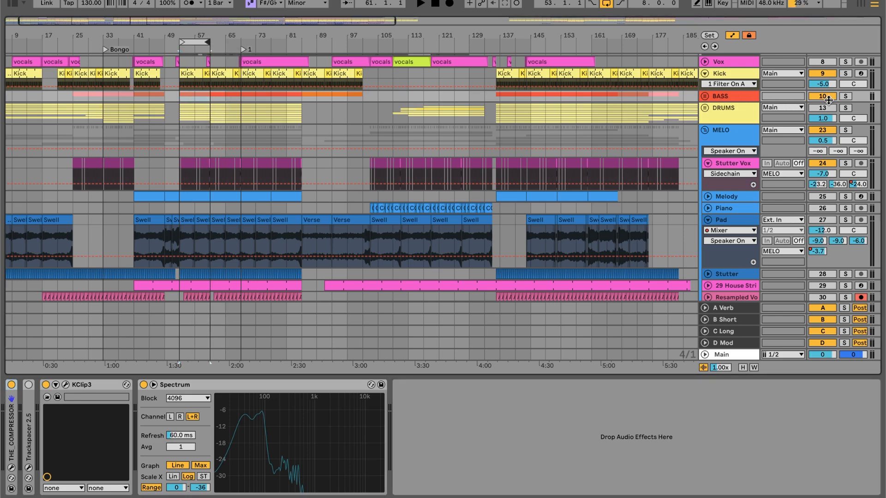
# Fold the MELO group, and unfold and activate the DRUMS group
pyautogui.click(705, 131)
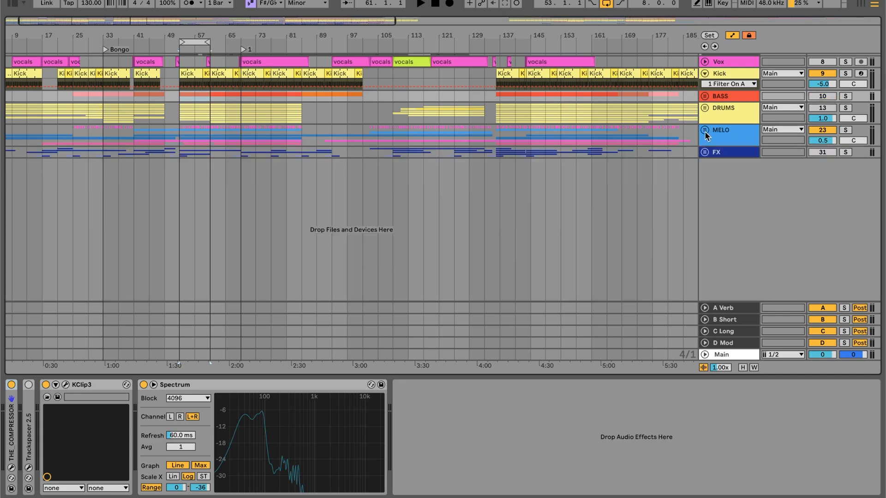
pyautogui.click(705, 108)
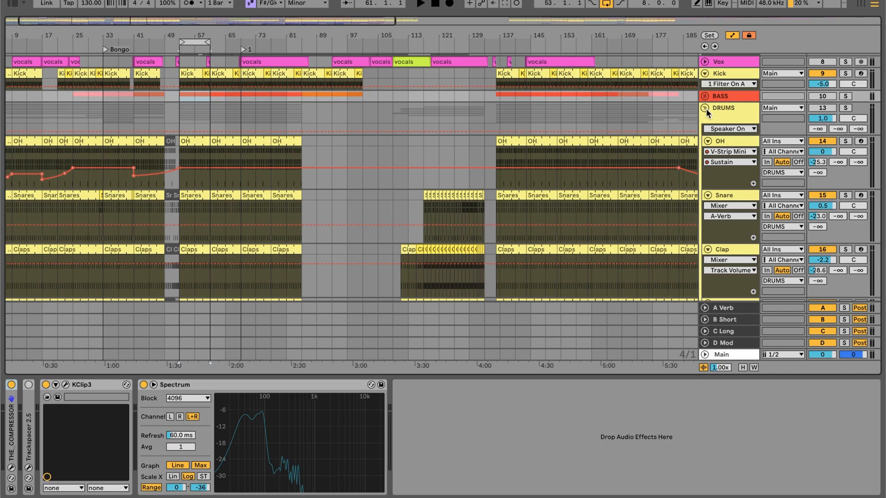
pyautogui.click(822, 196)
pyautogui.click(820, 108)
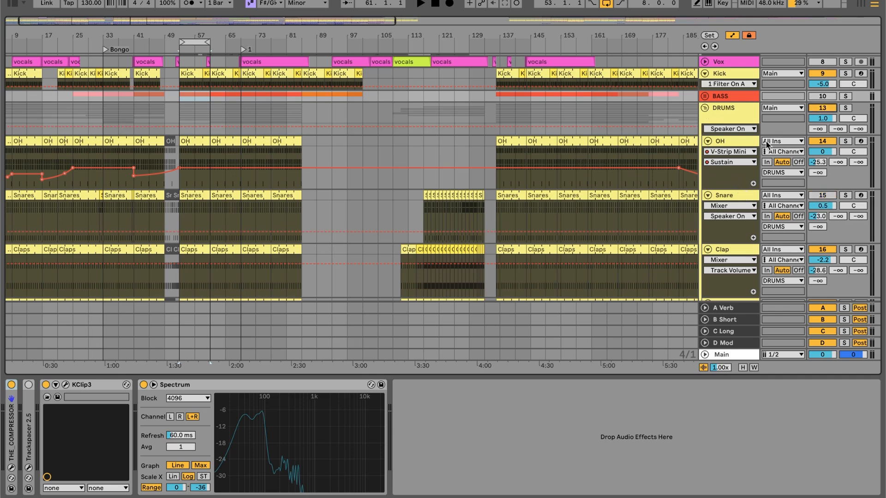
# Deactivate the Snare, Clap, HH, Tops and remaining percussion tracks in the DRUMS group, leaving only OH active
pyautogui.scroll(-2, 736, 129)
pyautogui.click(822, 176)
pyautogui.scroll(-4, 825, 175)
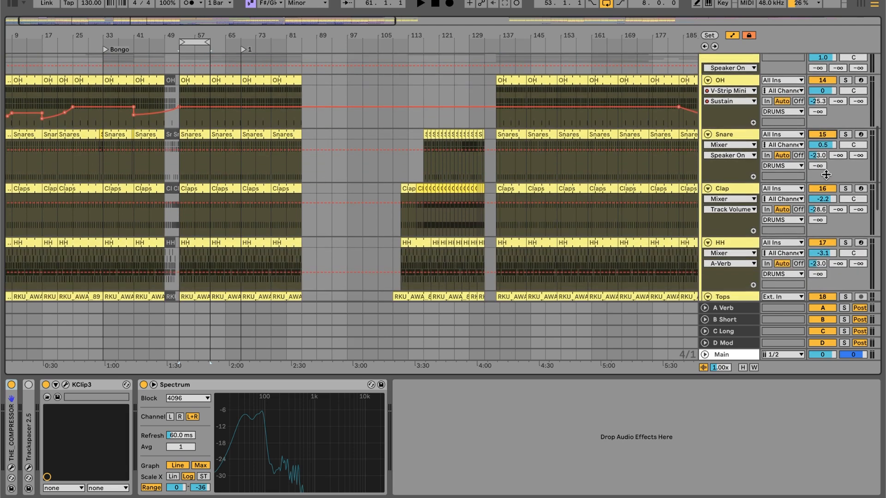
pyautogui.click(822, 135)
pyautogui.click(821, 190)
pyautogui.click(824, 243)
pyautogui.scroll(-4, 826, 245)
pyautogui.click(826, 253)
pyautogui.scroll(-8, 828, 255)
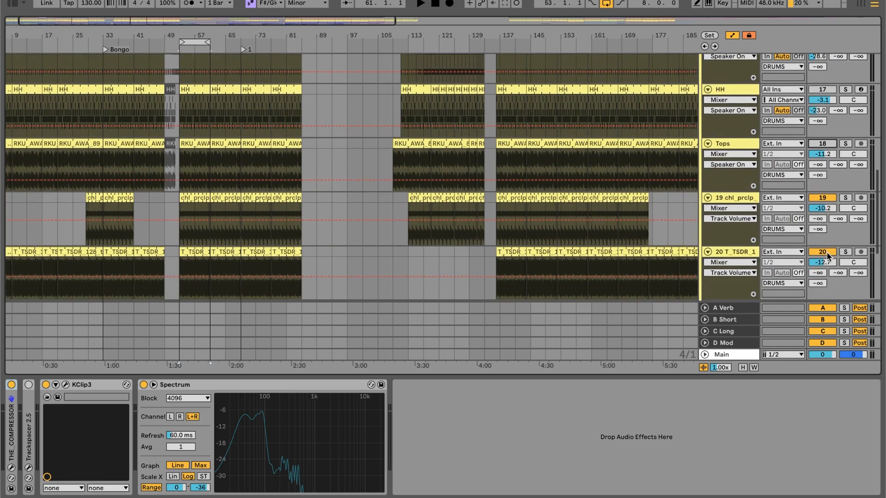
pyautogui.click(823, 199)
pyautogui.click(823, 252)
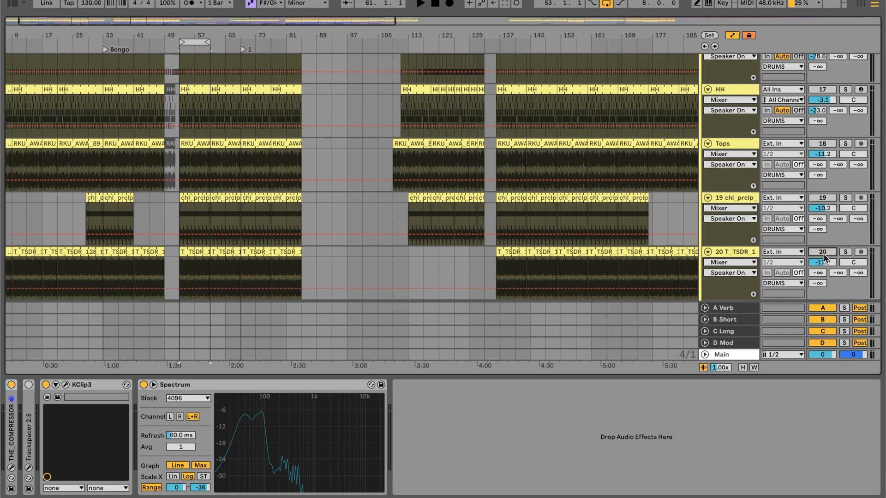
pyautogui.scroll(-5, 825, 257)
pyautogui.click(824, 251)
pyautogui.scroll(-2, 826, 250)
pyautogui.scroll(-4, 826, 249)
pyautogui.click(823, 223)
# Play the loop from bar 53, toggle the STEMS group's activation, and play the open hats again
pyautogui.scroll(14, 823, 226)
pyautogui.scroll(8, 823, 226)
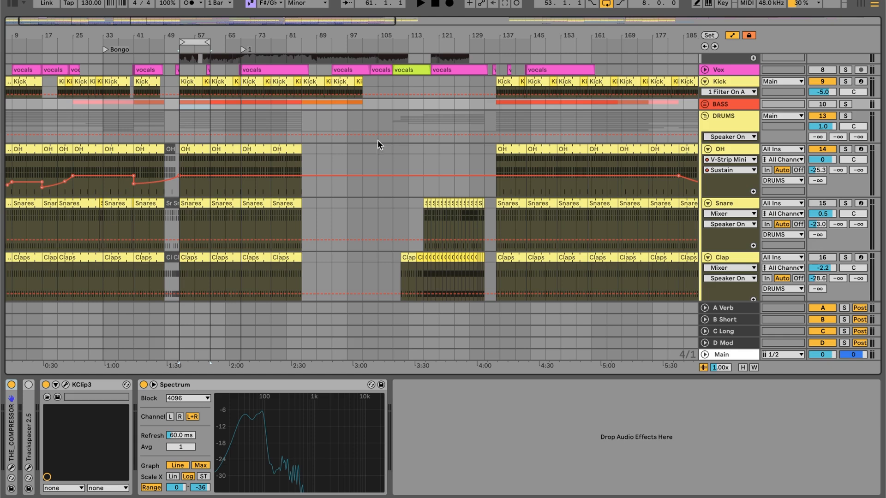
pyautogui.moveTo(184, 40); pyautogui.dragTo(185, 84)
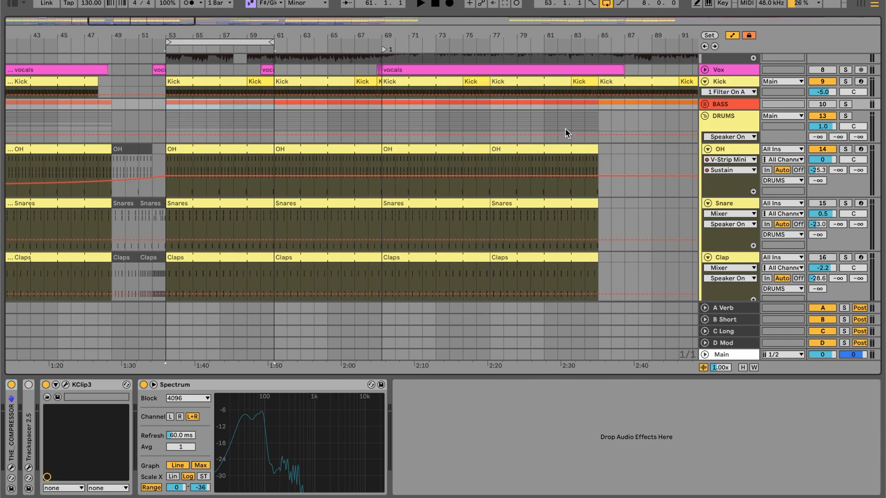
pyautogui.scroll(5, 171, 156)
pyautogui.press('space')
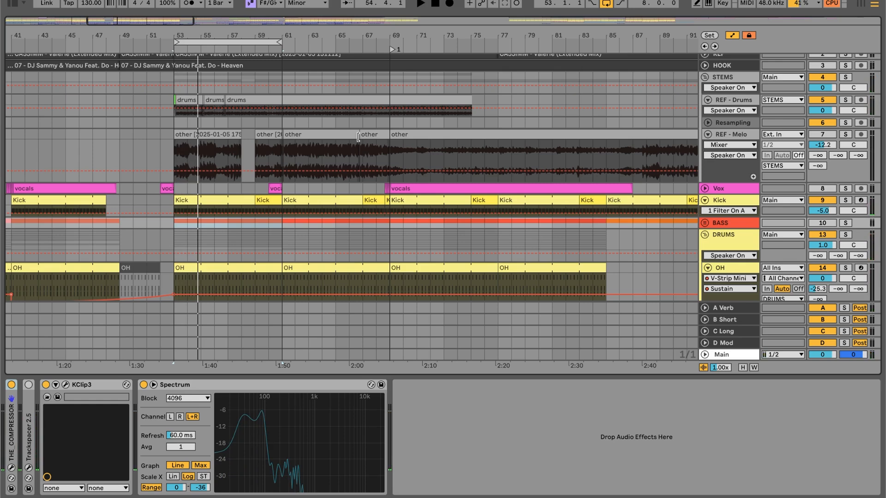
pyautogui.click(822, 77)
pyautogui.scroll(-3, 232, 220)
pyautogui.hscroll(-2, 232, 220)
pyautogui.press('space')
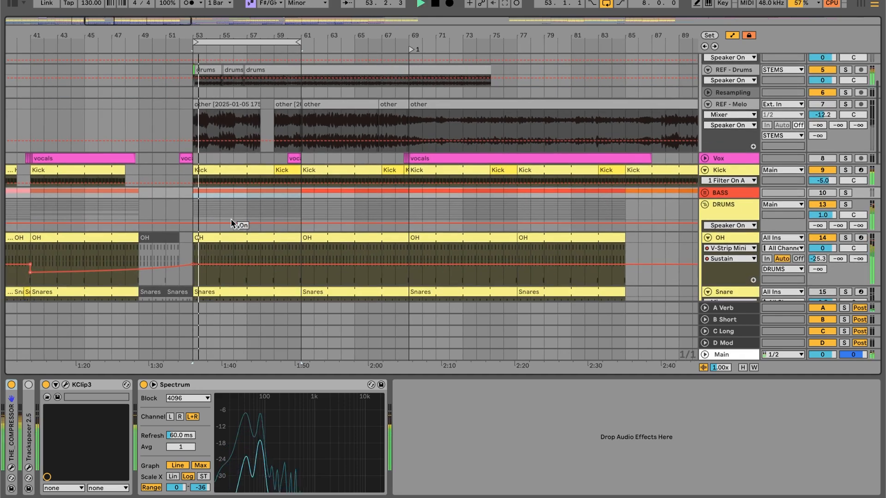
# Open the OH clip at bar 53 in the note editor and enlarge the editor to reveal all open-hat rows
pyautogui.scroll(-3, 231, 220)
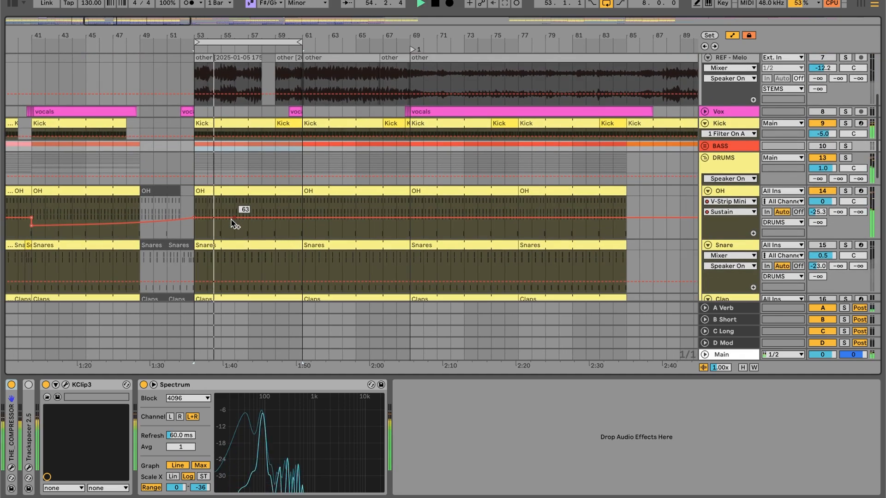
pyautogui.doubleClick(246, 200)
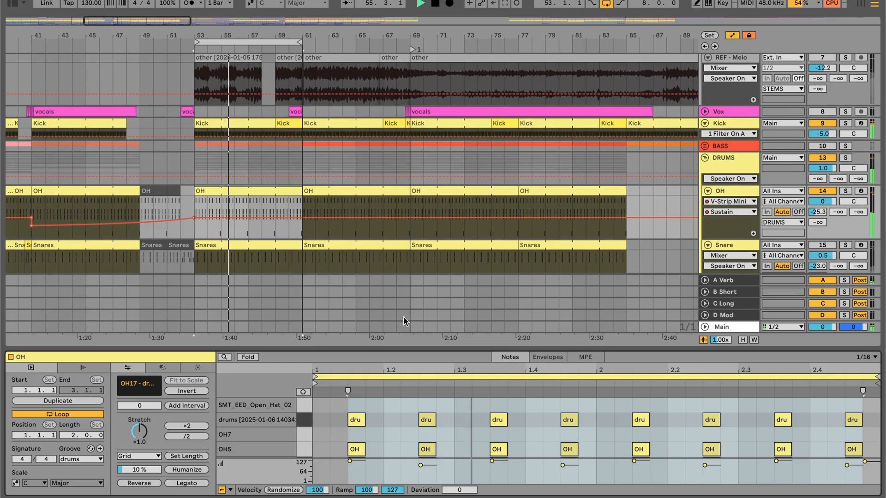
pyautogui.moveTo(407, 350); pyautogui.dragTo(408, 217)
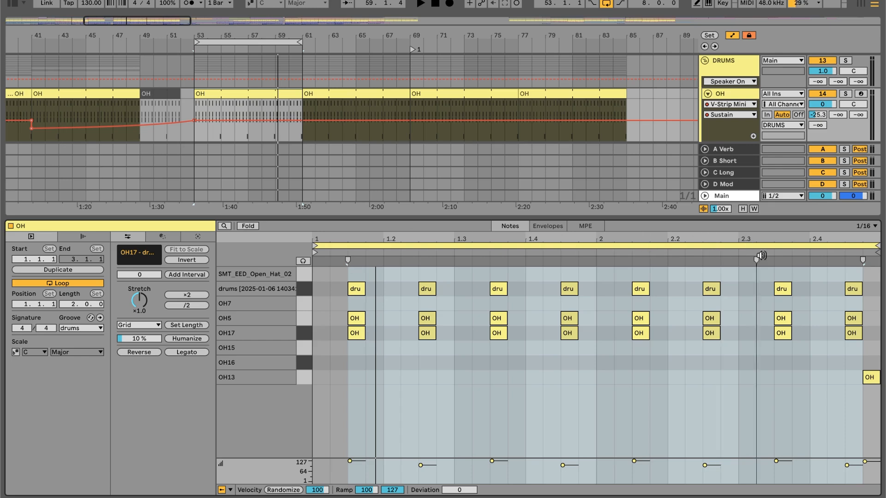
# Select the OH17 notes and the sampled drums row in the OH clip, and show that sample's device chain
pyautogui.click(401, 379)
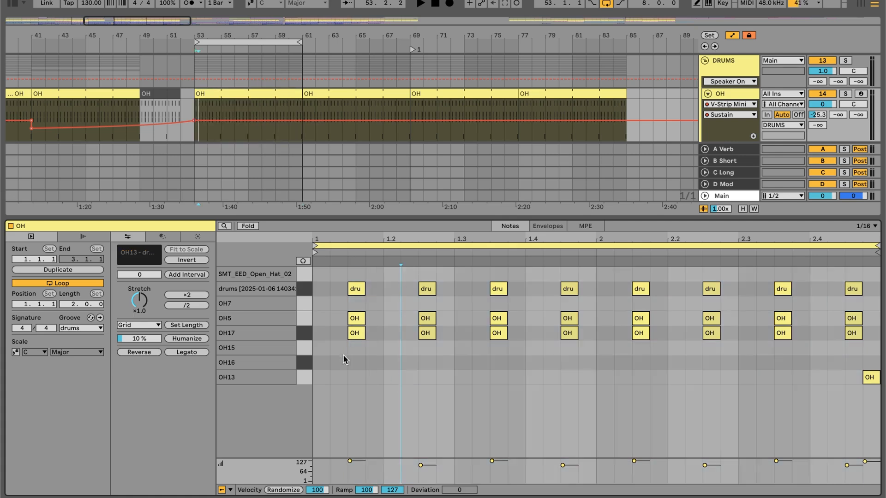
pyautogui.click(307, 336)
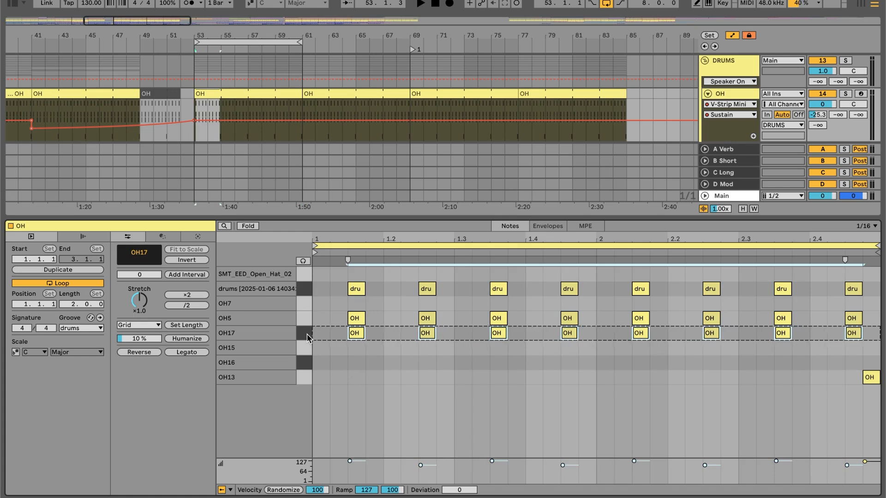
pyautogui.click(305, 295)
pyautogui.hotkey('shift', 'Tab')
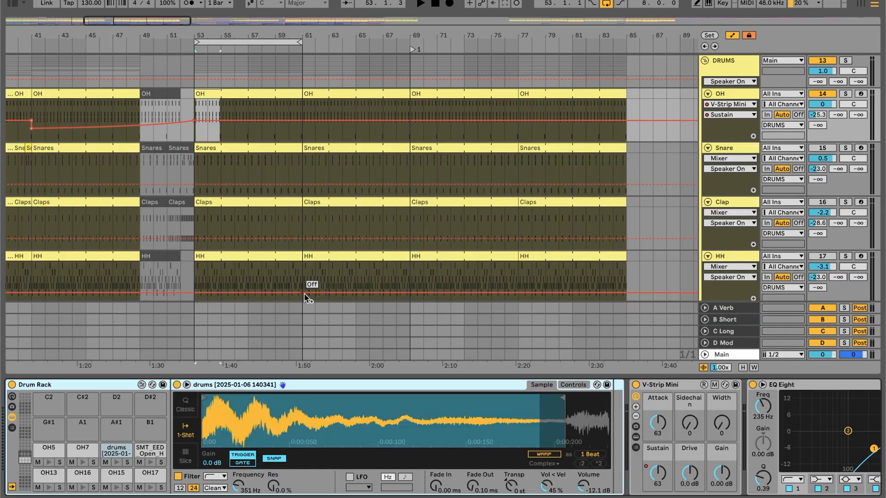
# Audition the sampled drums pad in the OH track's Drum Rack repeatedly
pyautogui.click(116, 463)
pyautogui.click(115, 464)
pyautogui.click(115, 463)
pyautogui.click(115, 464)
pyautogui.click(116, 464)
pyautogui.click(115, 463)
pyautogui.click(115, 463)
pyautogui.click(116, 464)
pyautogui.click(115, 464)
pyautogui.click(115, 463)
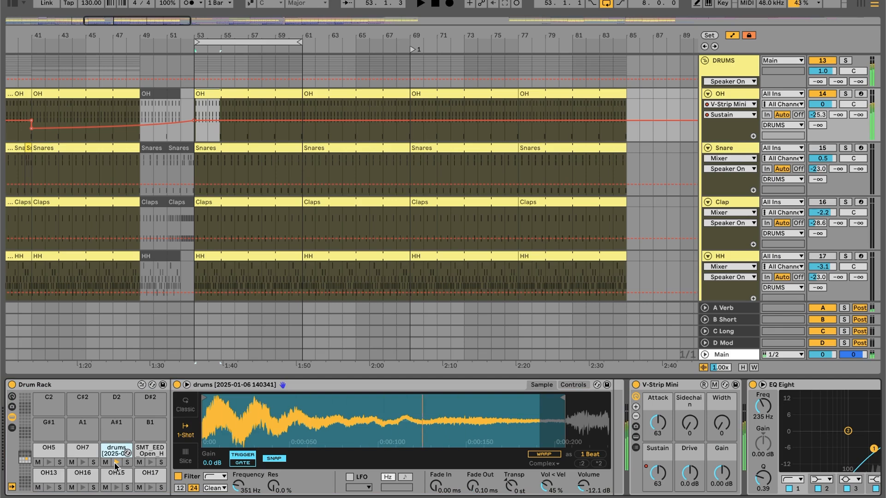
pyautogui.click(115, 463)
pyautogui.click(114, 464)
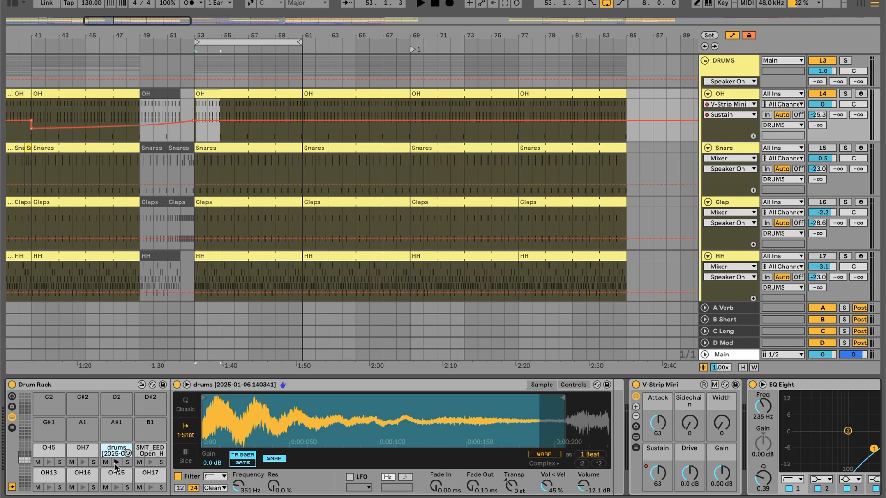
# Audition the OH5 and OH17 pads in the OH track's Drum Rack and reselect the sampled drums pad
pyautogui.hotkey('shift', 'Tab')
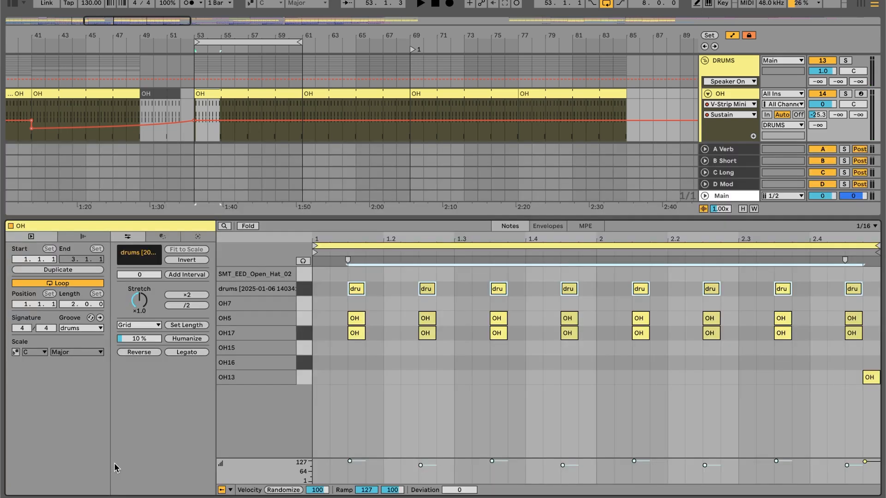
pyautogui.hotkey('shift', 'Tab')
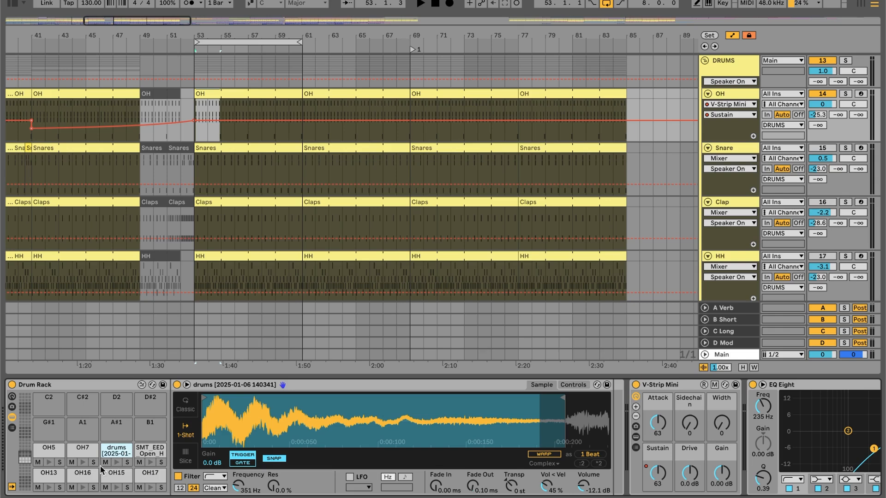
pyautogui.click(49, 461)
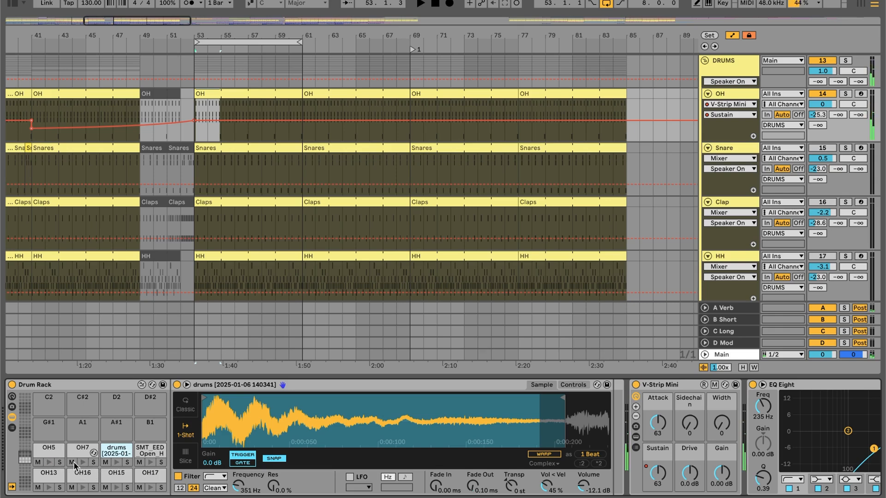
pyautogui.click(150, 488)
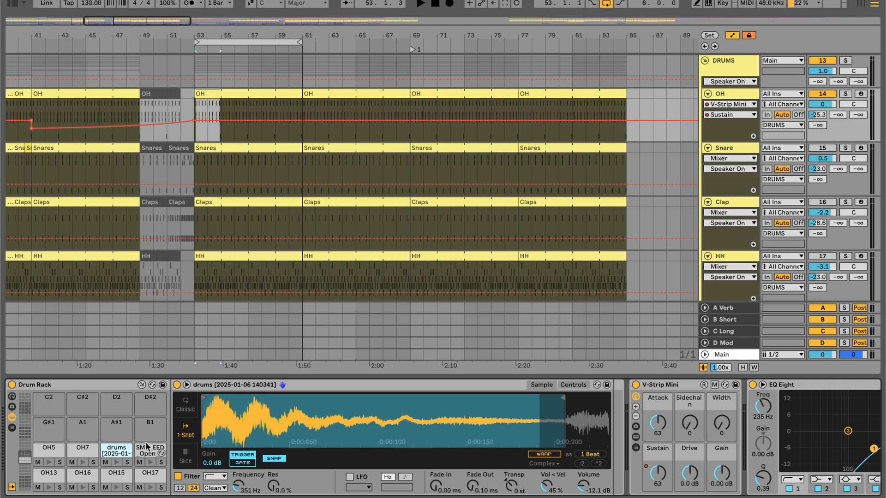
pyautogui.click(743, 95)
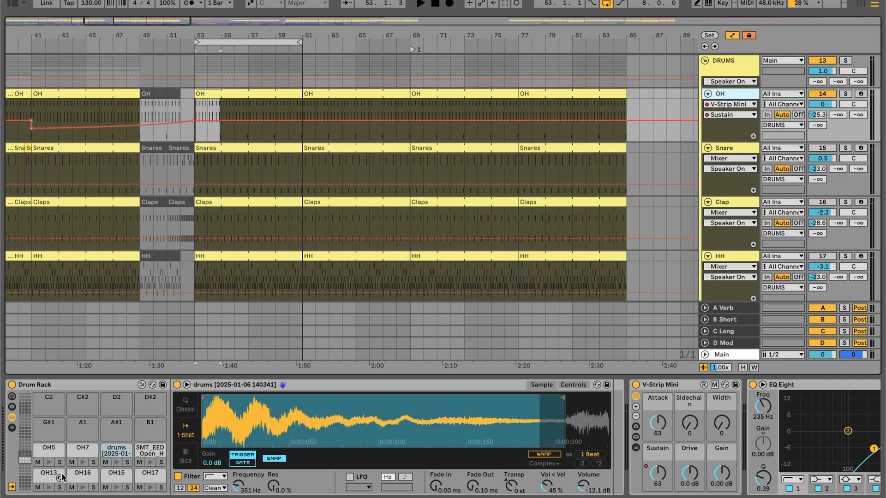
pyautogui.rightClick(116, 449)
pyautogui.click(73, 452)
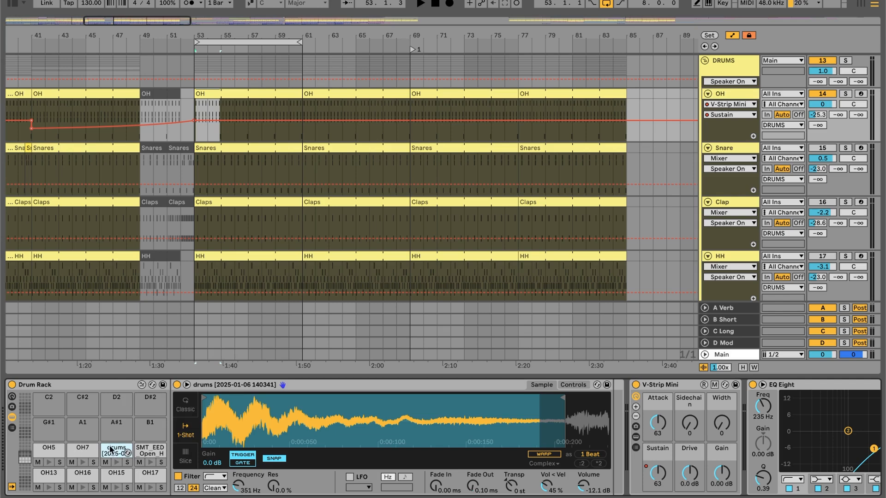
# Open the OH clip at bar 53 in the note editor and select the OH13 note at its end
pyautogui.doubleClick(241, 92)
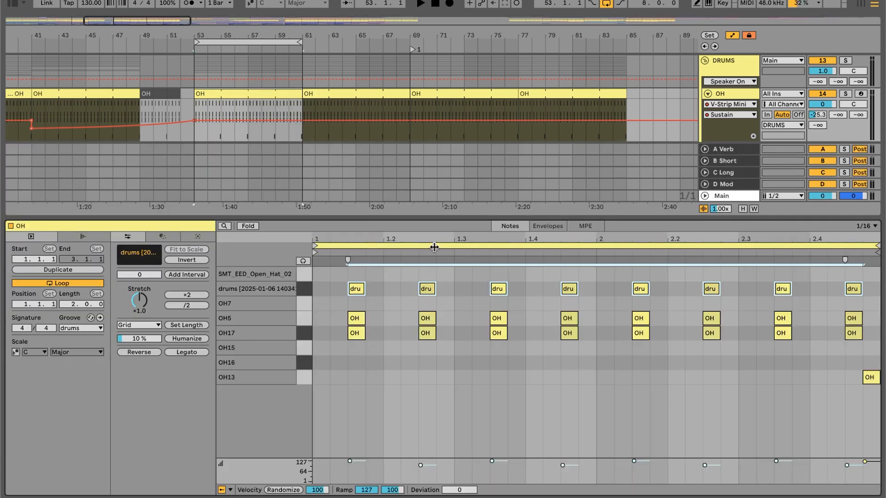
pyautogui.click(869, 378)
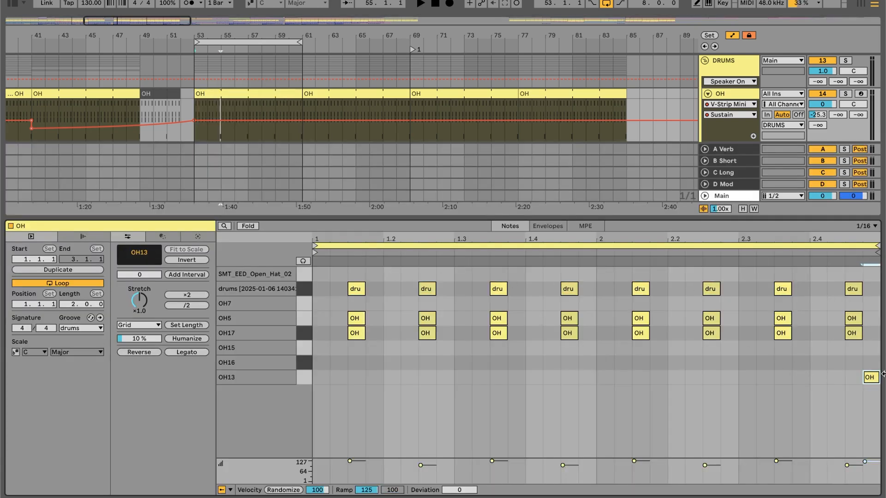
pyautogui.hotkey('shift', 'Tab')
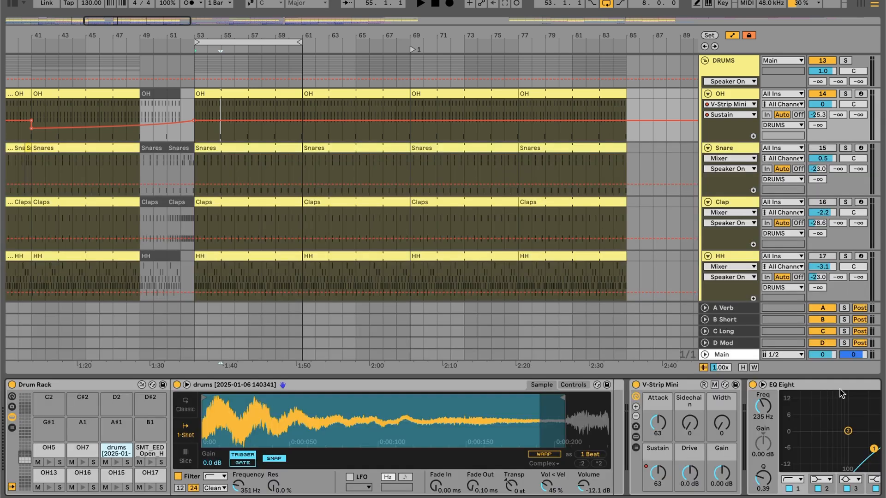
# Select the OH track and show the V-Strip Mini and EQ Eight at the end of its device chain
pyautogui.click(731, 95)
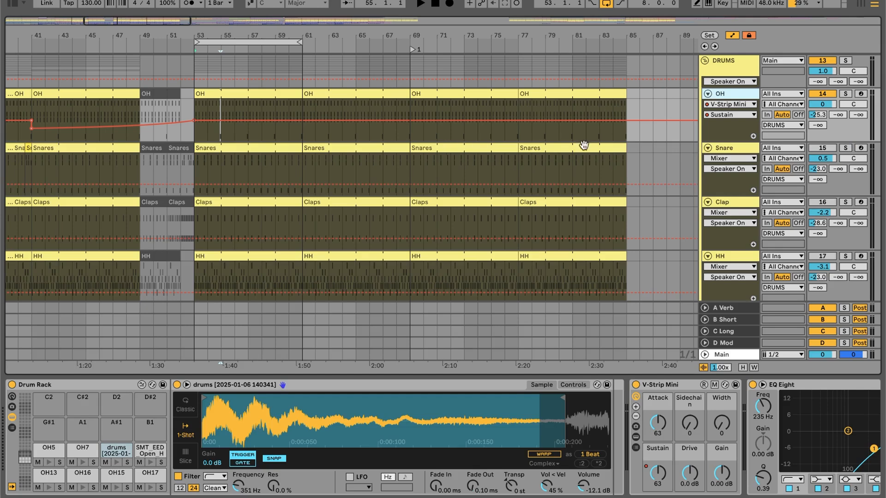
pyautogui.scroll(4, 569, 174)
pyautogui.scroll(1, 567, 172)
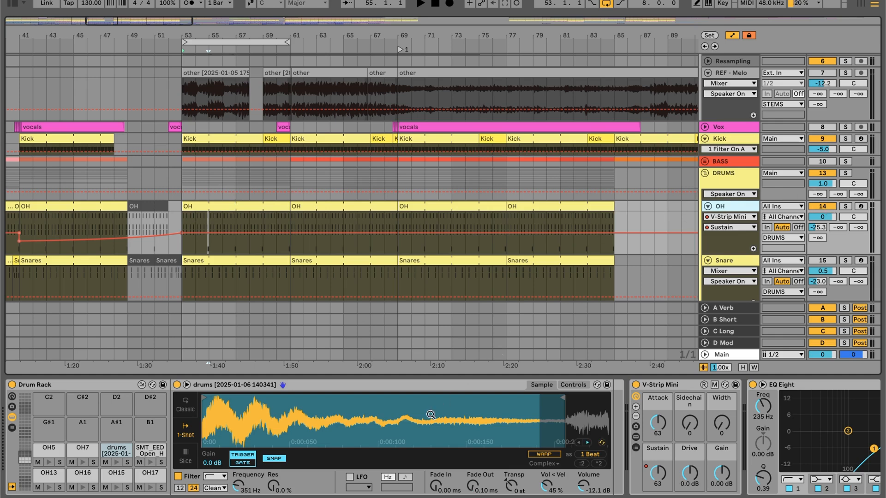
pyautogui.hscroll(5, 431, 415)
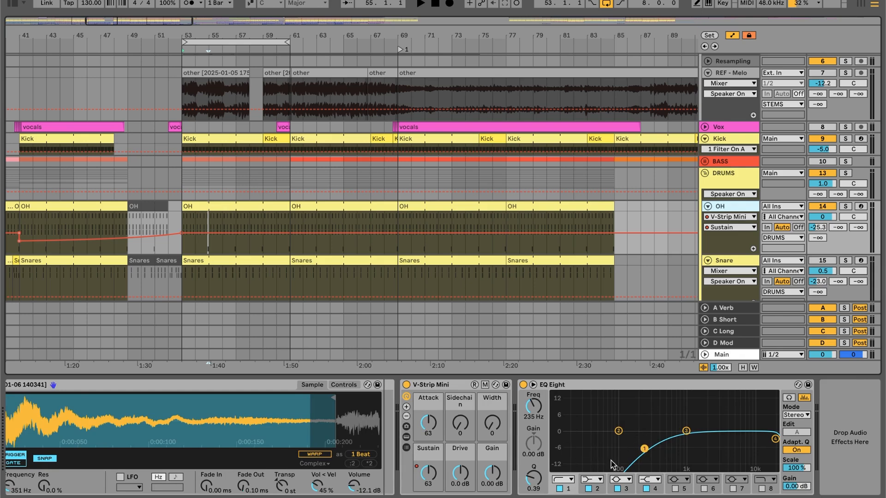
pyautogui.scroll(-2, 486, 254)
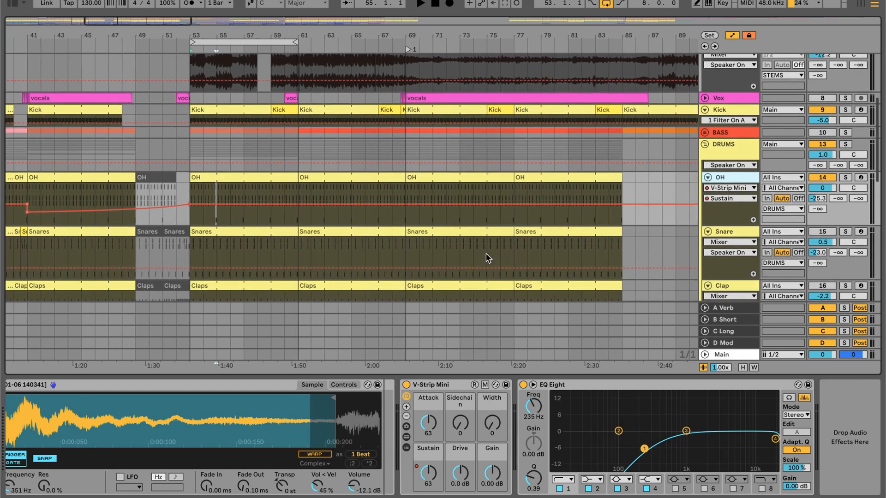
# Activate the Snare track and play its Snares clip at bar 53 in the note editor
pyautogui.press('space')
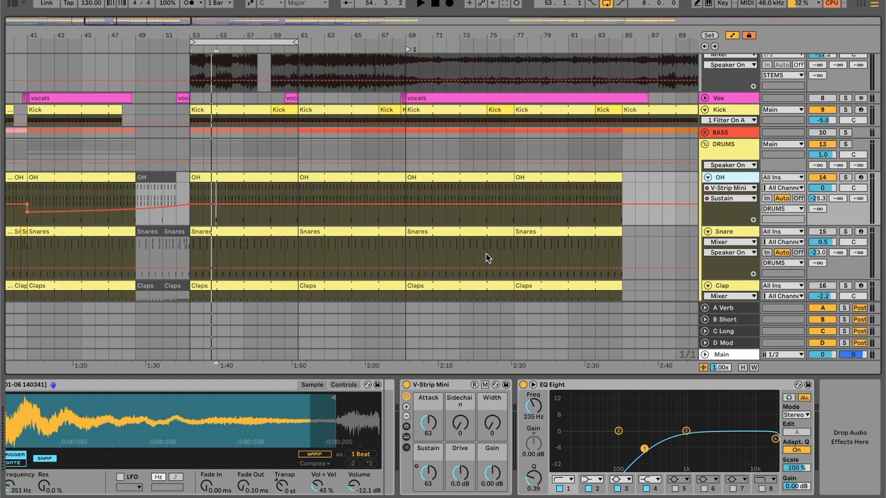
pyautogui.click(823, 231)
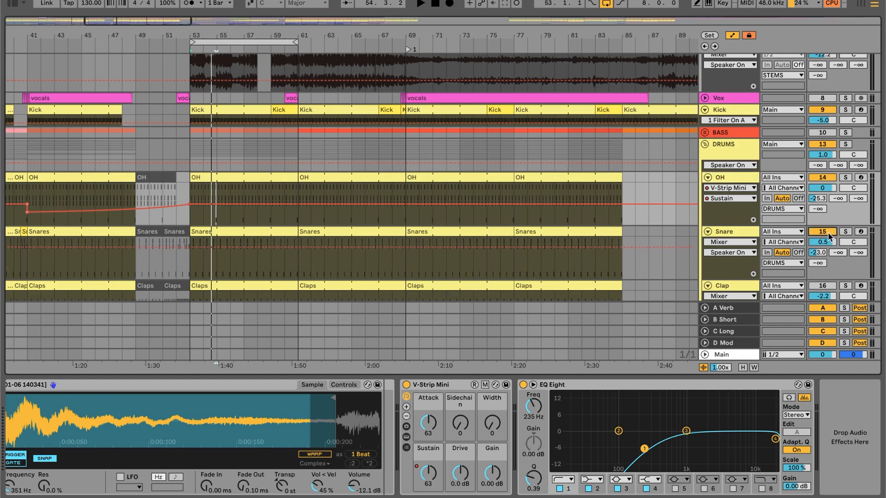
pyautogui.doubleClick(257, 230)
pyautogui.press('space')
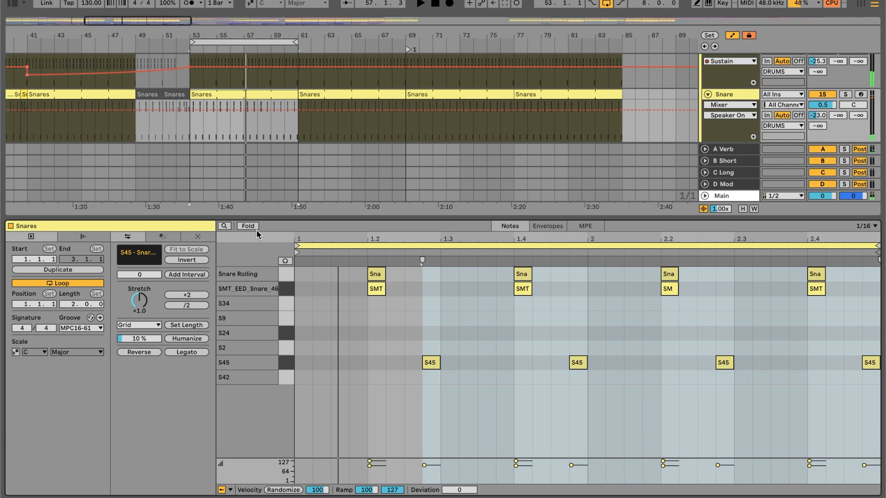
# Select the SMT_EED_Snare_46 notes, play the Snares clip again, and show the Snare track's devices
pyautogui.click(292, 296)
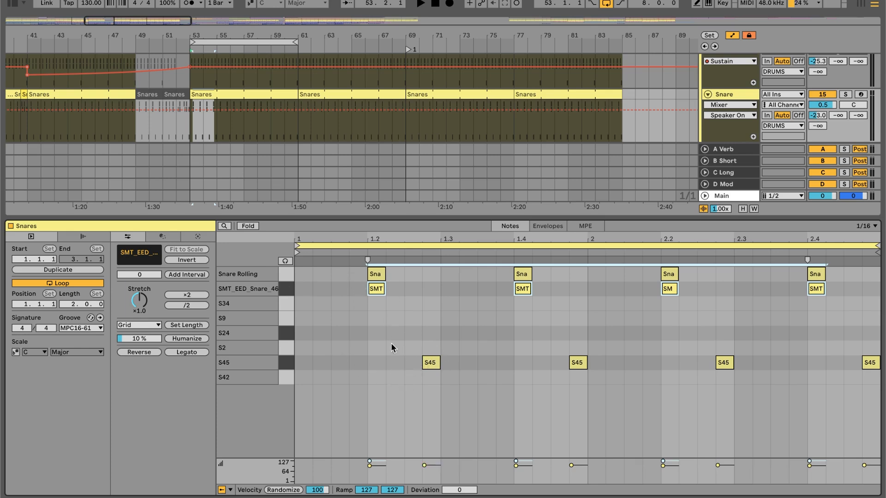
pyautogui.press('space')
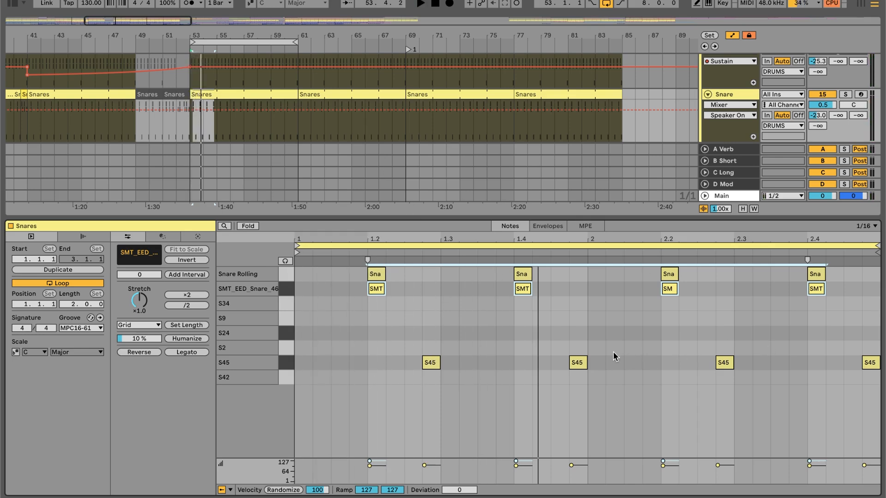
pyautogui.hotkey('shift', 'Tab')
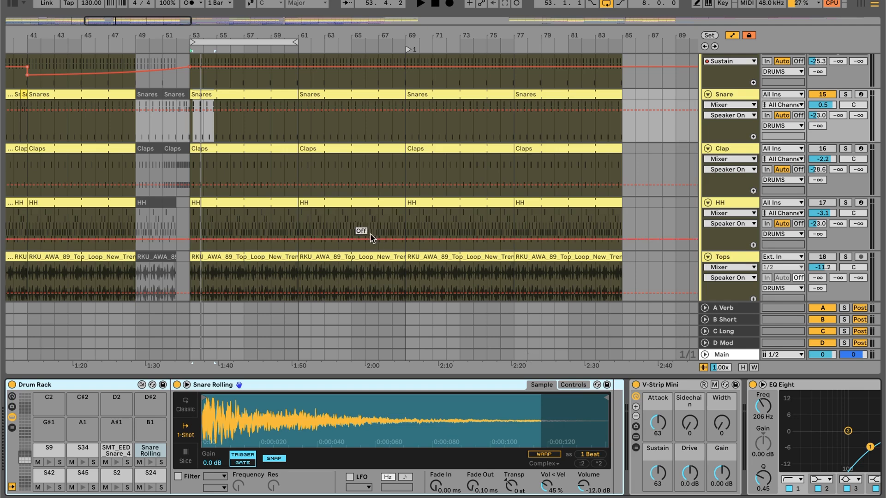
# Zoom in on the REF - Drums track around bar 55 and select the short sampled drums clip
pyautogui.scroll(6, 340, 220)
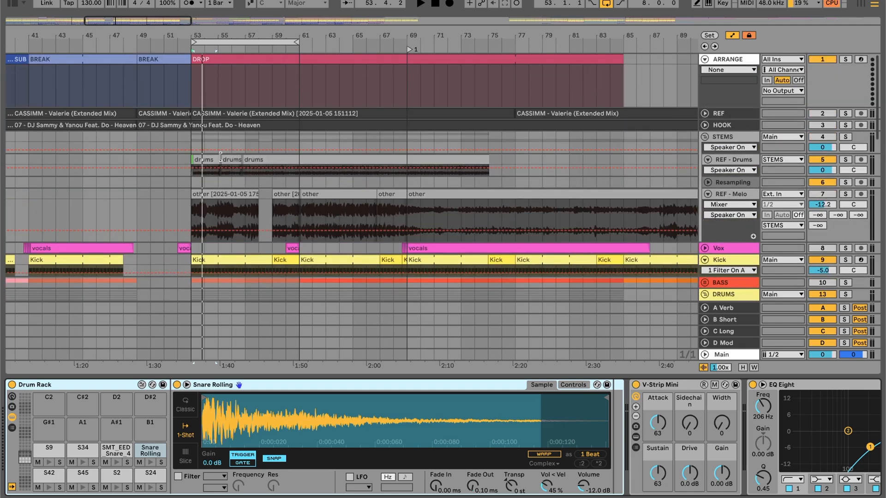
pyautogui.click(220, 157)
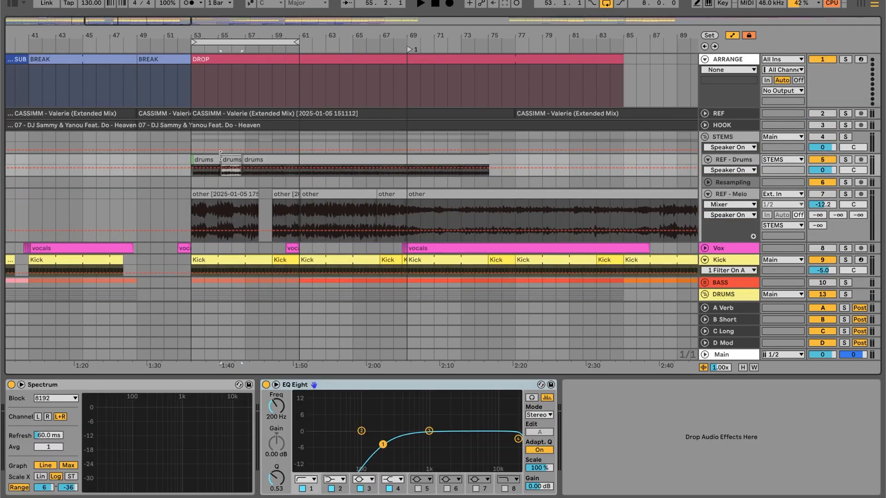
pyautogui.scroll(-8, 221, 156)
pyautogui.scroll(8, 221, 156)
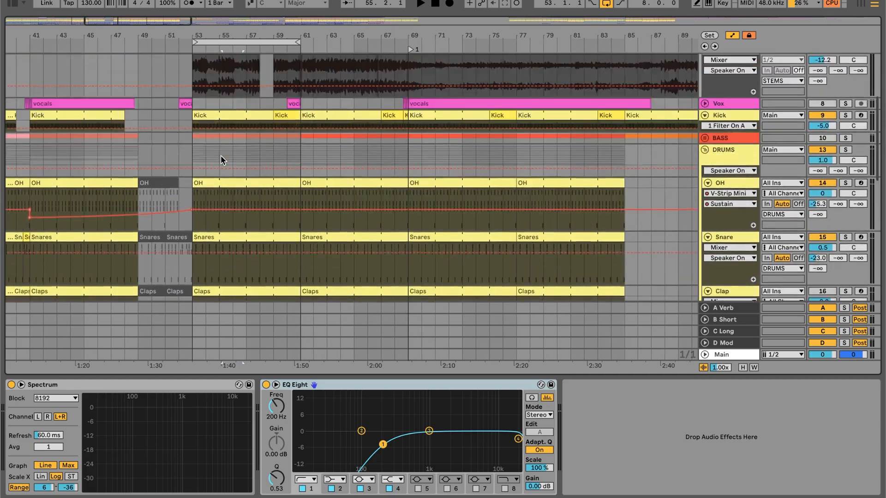
pyautogui.moveTo(217, 35); pyautogui.dragTo(218, 36)
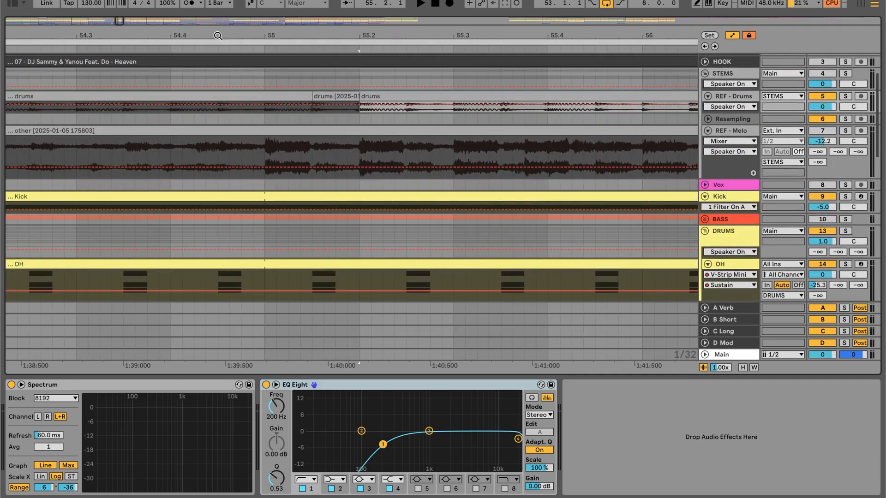
pyautogui.click(344, 95)
# Switch to the web browser to look through the lesson page's project files and tutorial videos, and return to Ableton Live
pyautogui.hotkey('ctrl', 'Left')
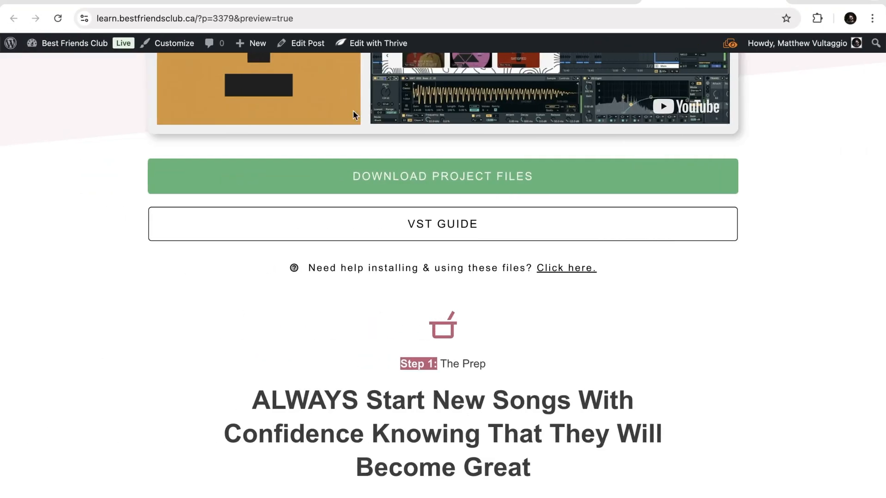
pyautogui.scroll(-15, 391, 212)
pyautogui.scroll(-15, 391, 207)
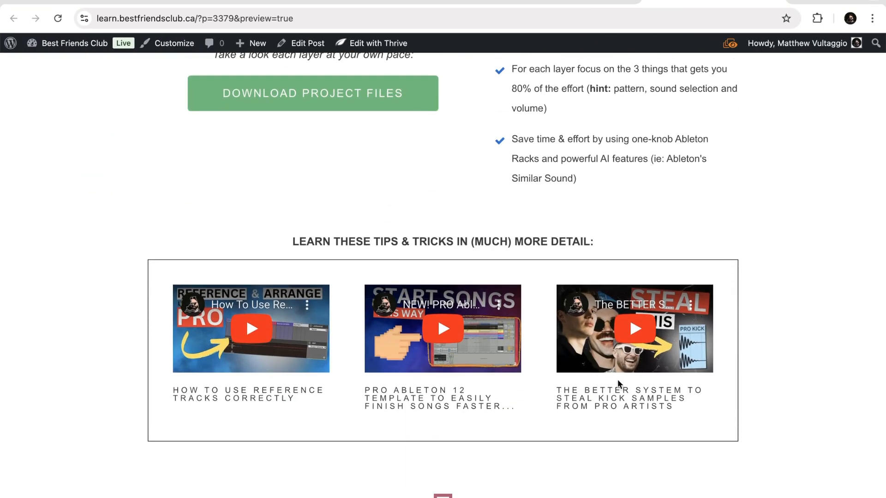
pyautogui.hotkey('ctrl', 'Right')
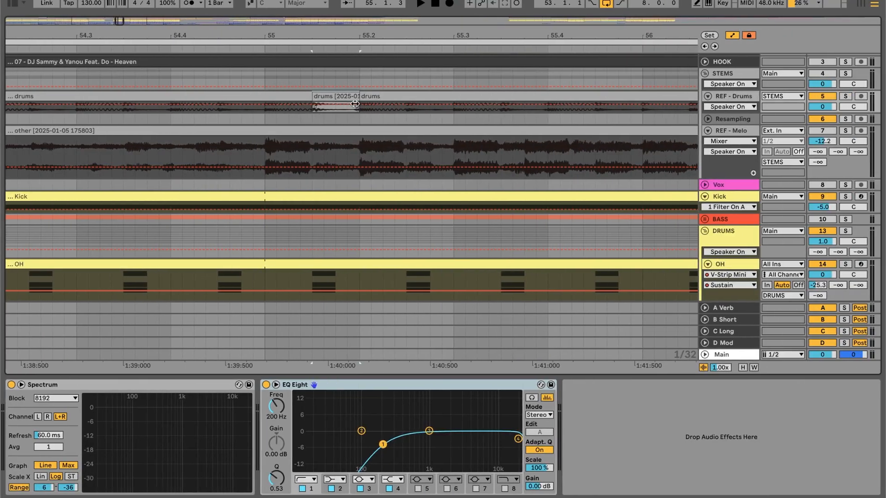
pyautogui.rightClick(328, 94)
pyautogui.click(324, 95)
pyautogui.rightClick(333, 95)
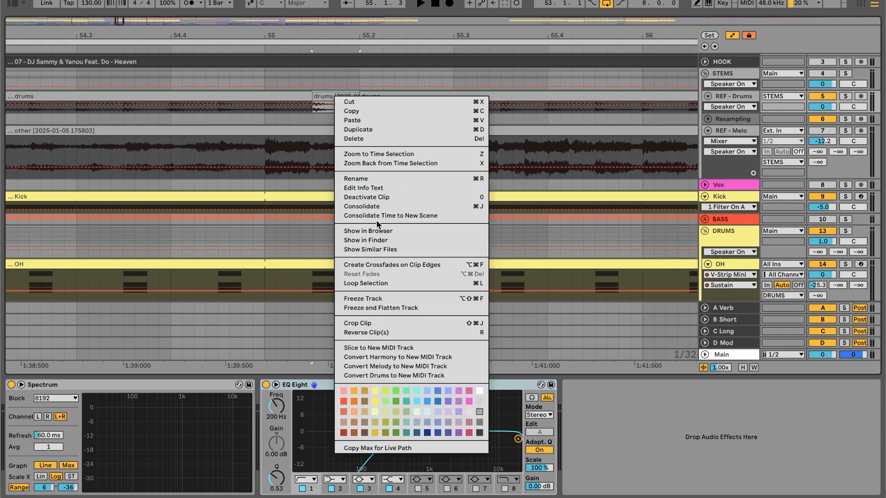
pyautogui.click(369, 250)
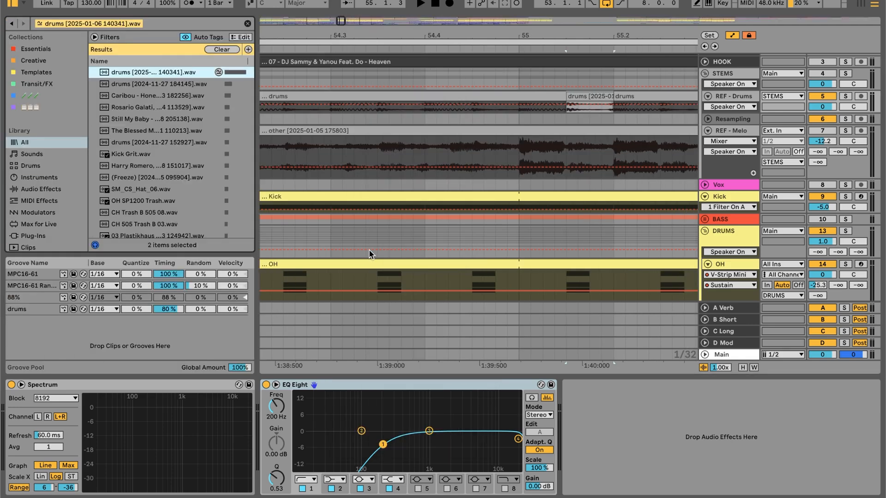
pyautogui.click(190, 74)
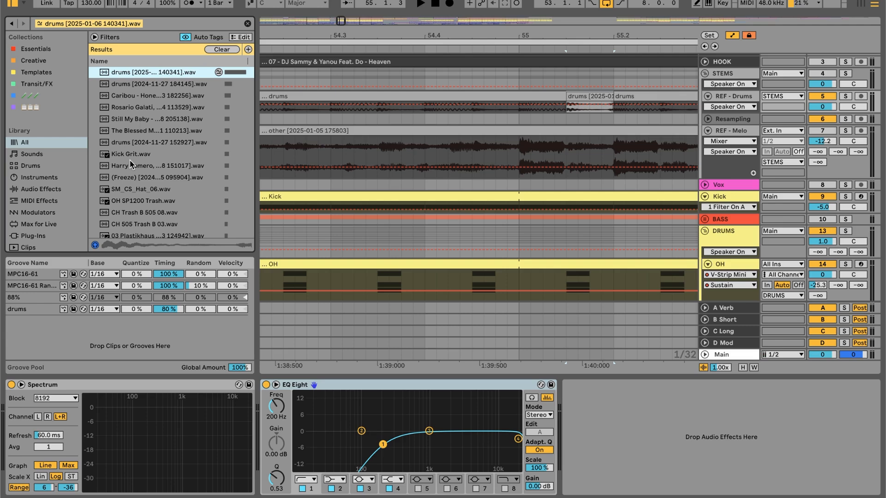
pyautogui.scroll(-10, 130, 161)
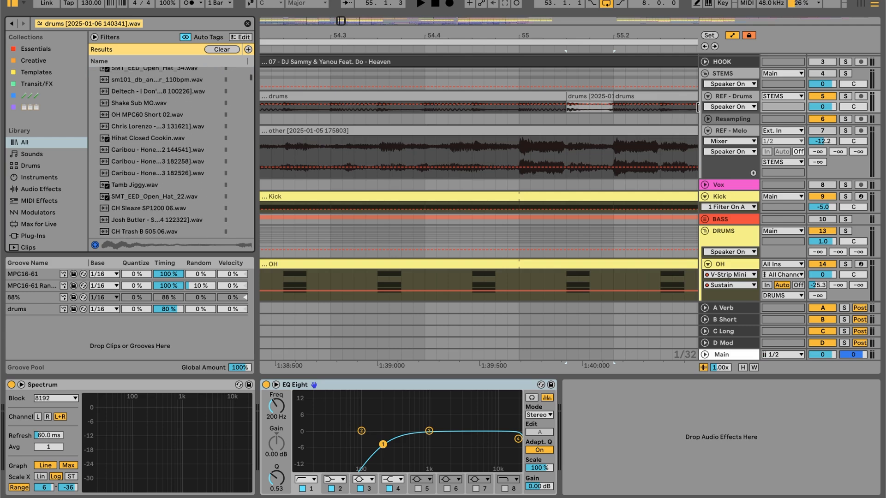
# Fold the STEMS group and bring the Snare track inside the DRUMS group into view
pyautogui.click(705, 74)
pyautogui.scroll(-3, 720, 147)
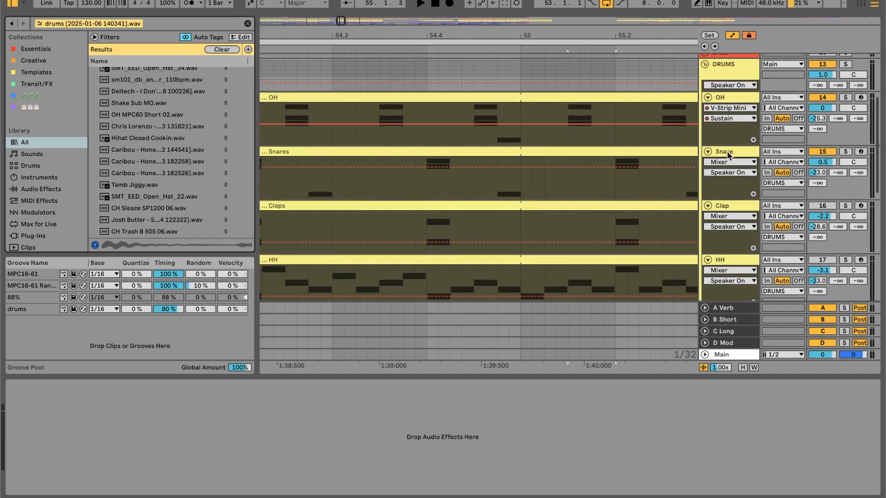
# Open the Snare track's devices and audition the SMT_EED Snare_4 and Snare Rolling pads in its Drum Rack
pyautogui.click(727, 152)
pyautogui.click(121, 462)
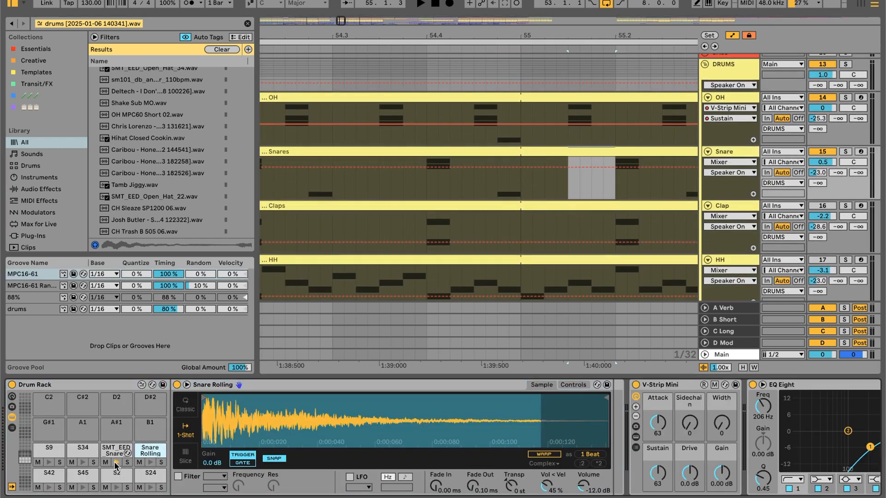
pyautogui.click(151, 462)
# Hide the browser and examine the V-Strip Mini and EQ Eight at the end of the Snare track's device chain
pyautogui.hotkey('ctrl', 'alt', 'b')
pyautogui.moveTo(278, 36); pyautogui.dragTo(278, 7)
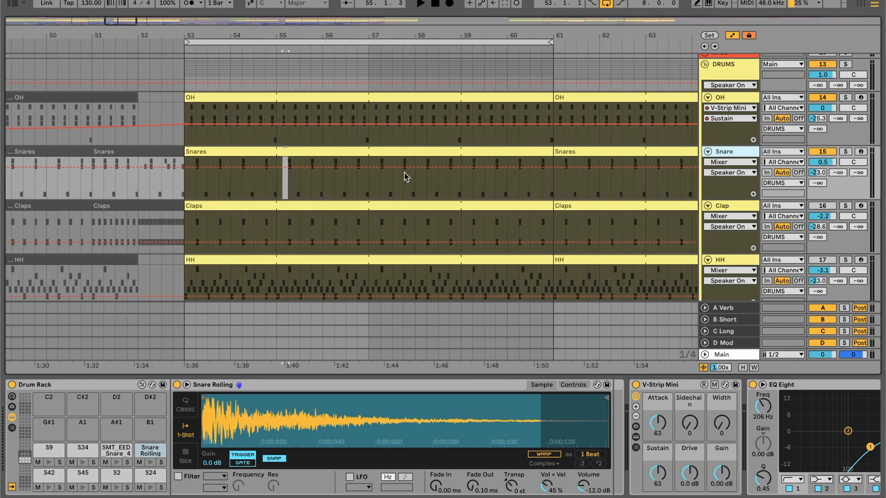
pyautogui.hscroll(5, 564, 457)
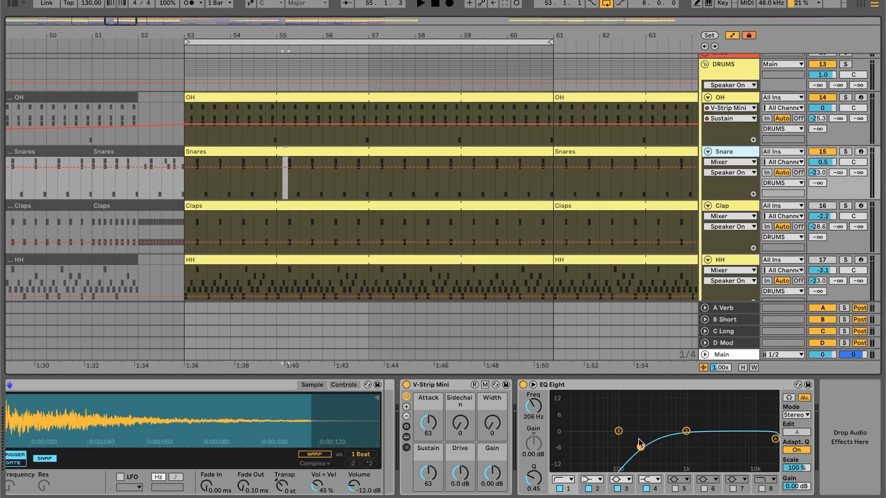
pyautogui.click(449, 389)
pyautogui.click(603, 384)
pyautogui.click(464, 389)
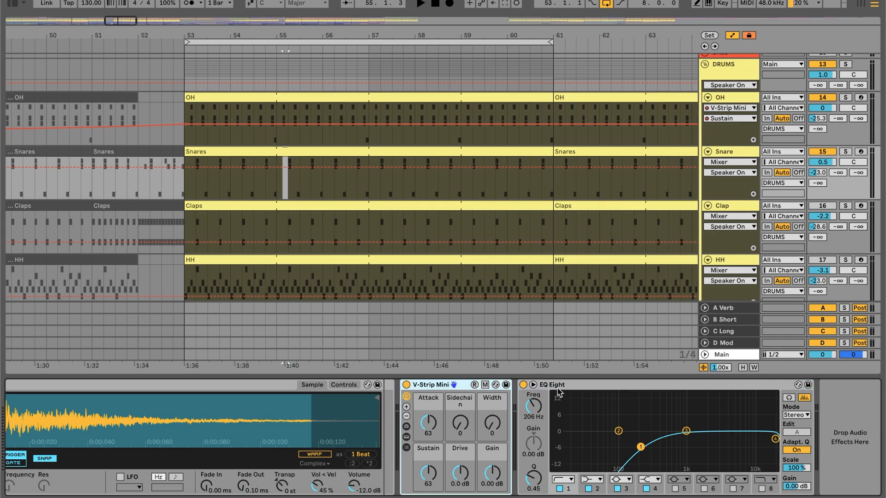
pyautogui.click(576, 386)
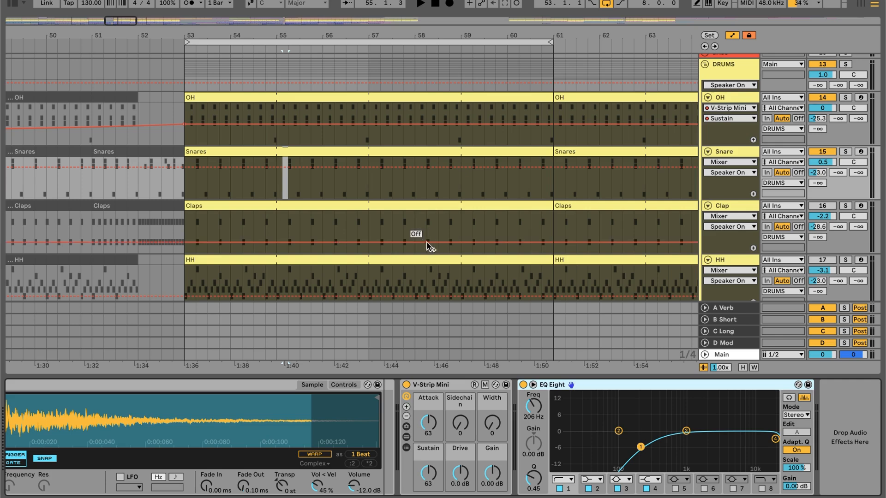
pyautogui.scroll(-3, 406, 247)
pyautogui.scroll(3, 406, 244)
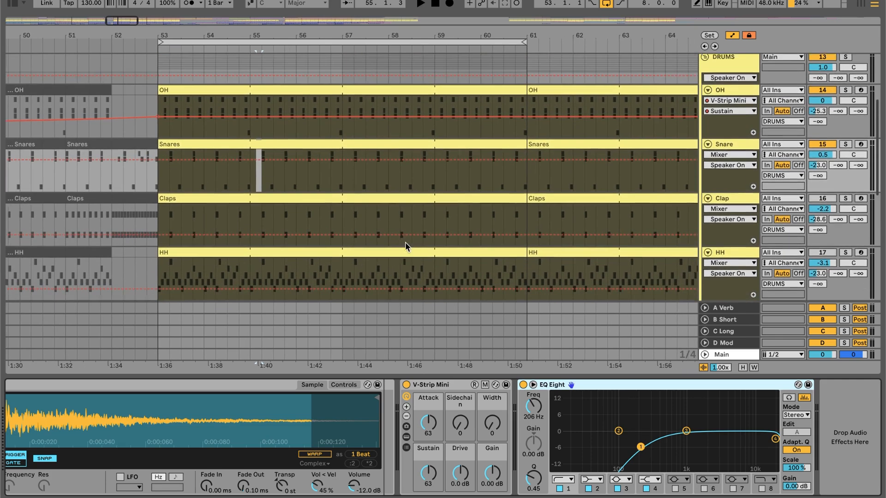
# Show the Clap track's devices and turn the Clap track on
pyautogui.click(732, 146)
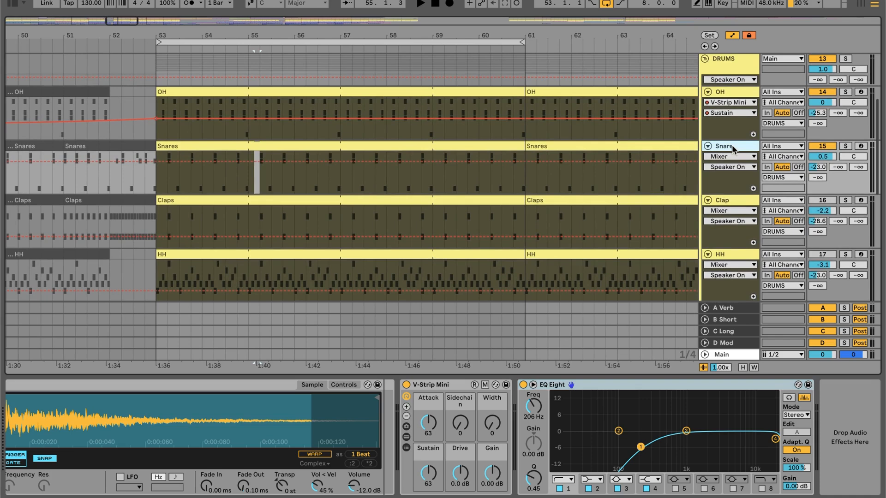
pyautogui.click(741, 202)
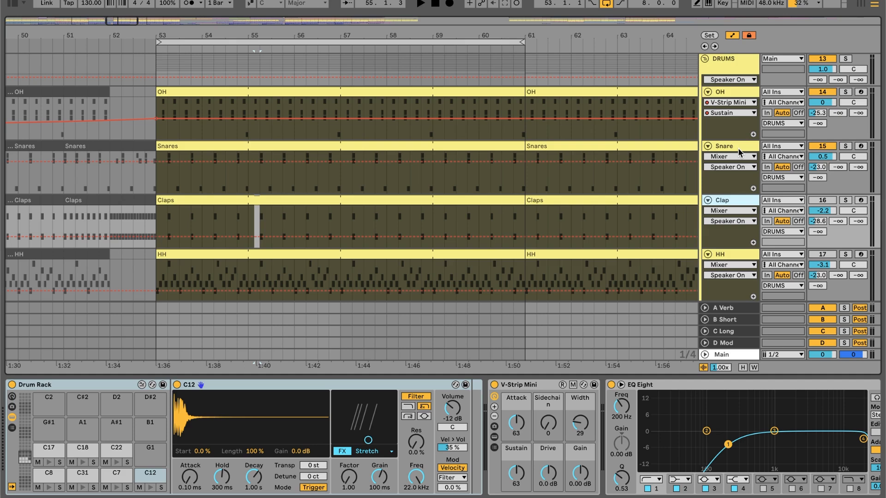
pyautogui.click(830, 203)
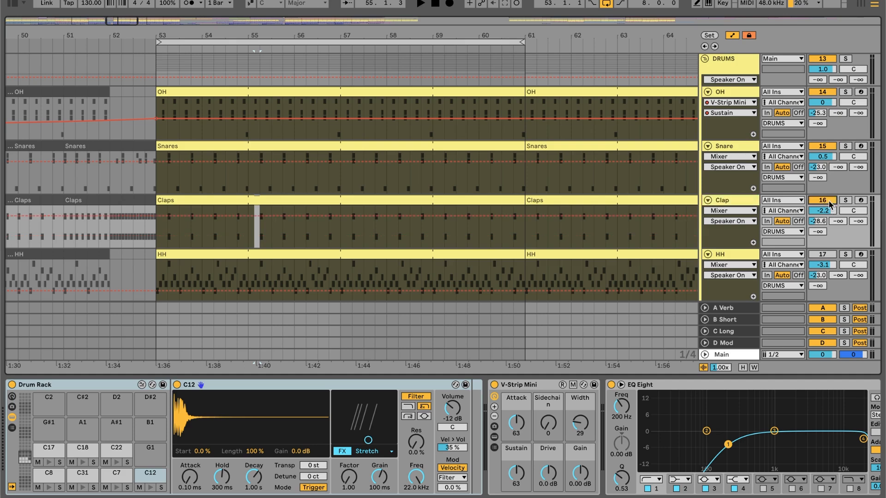
# Open the Claps clip at bar 53 and play it in the mix and soloed
pyautogui.doubleClick(296, 200)
pyautogui.press('space')
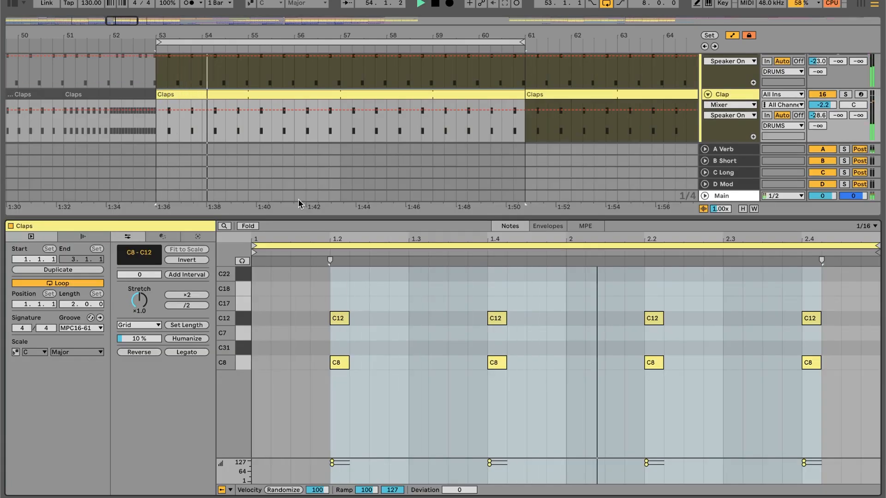
pyautogui.click(847, 94)
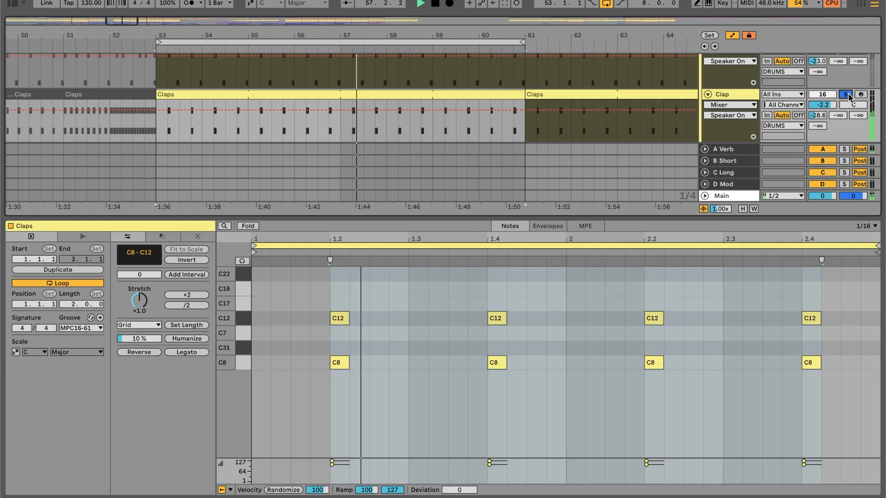
pyautogui.click(846, 95)
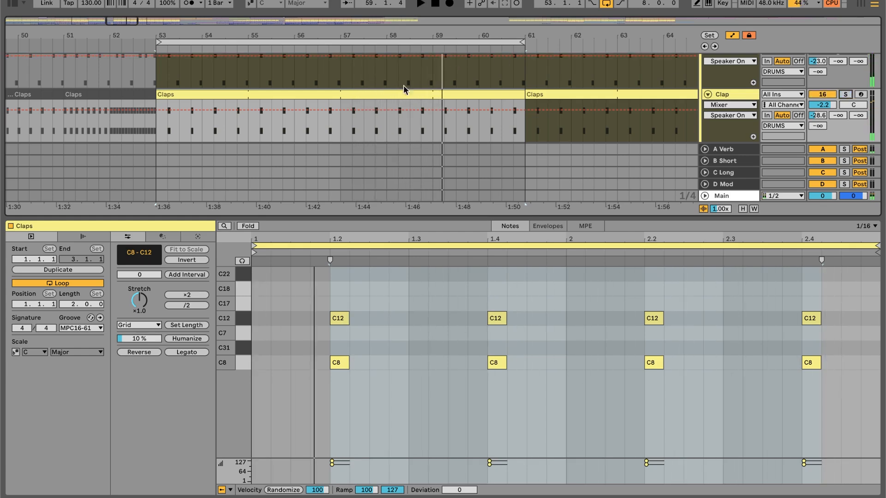
# Compare the Claps clip's C12 and C8 notes with their sounds by examining those pads in the Clap track's Drum Rack
pyautogui.click(335, 274)
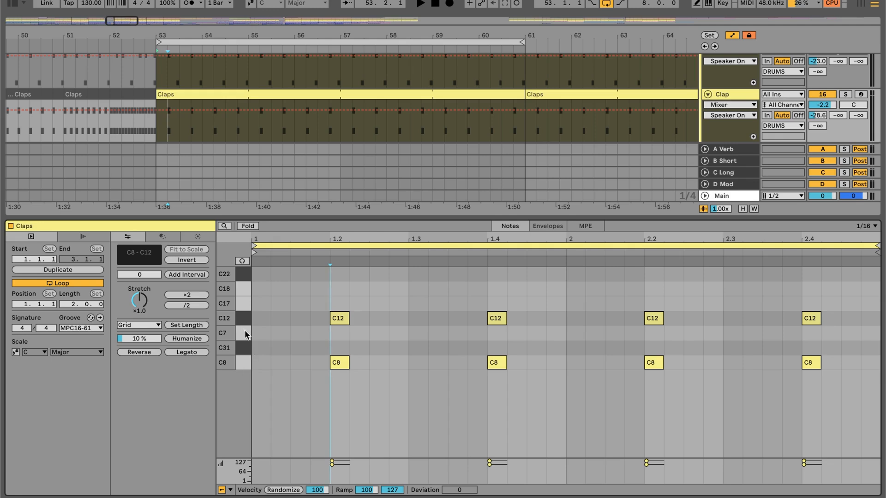
pyautogui.hotkey('shift', 'Tab')
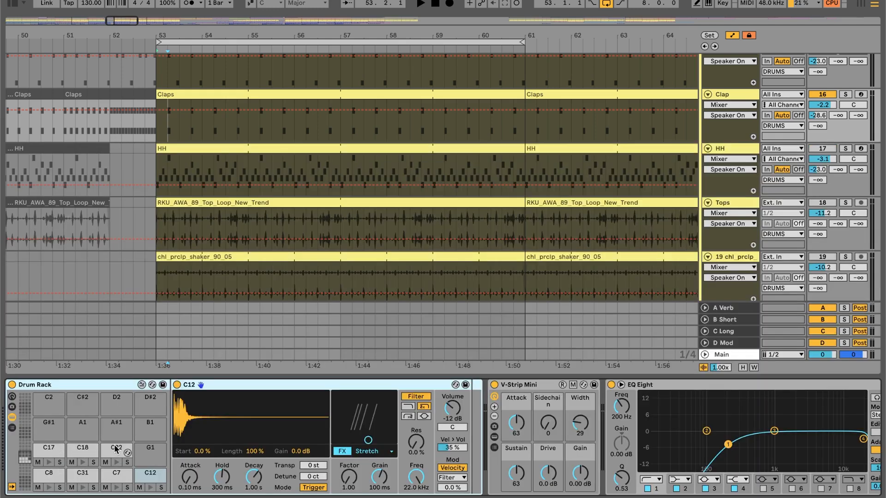
pyautogui.hotkey('shift', 'Tab')
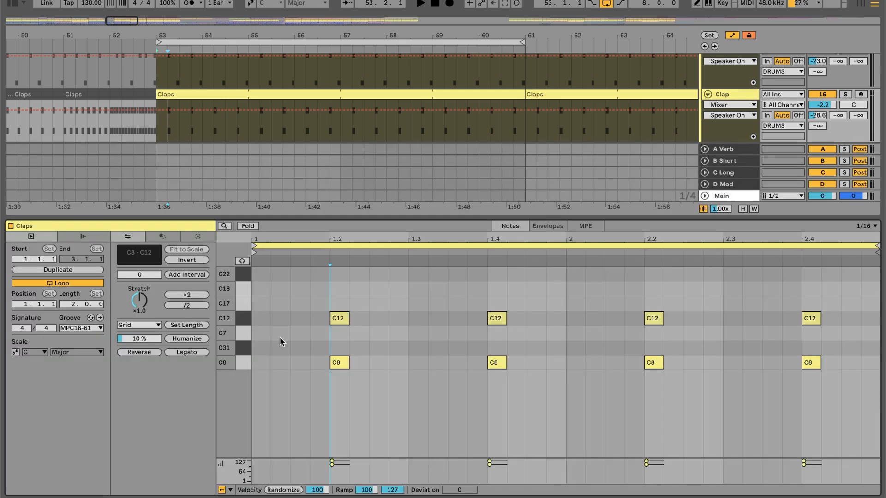
pyautogui.hotkey('shift', 'Tab')
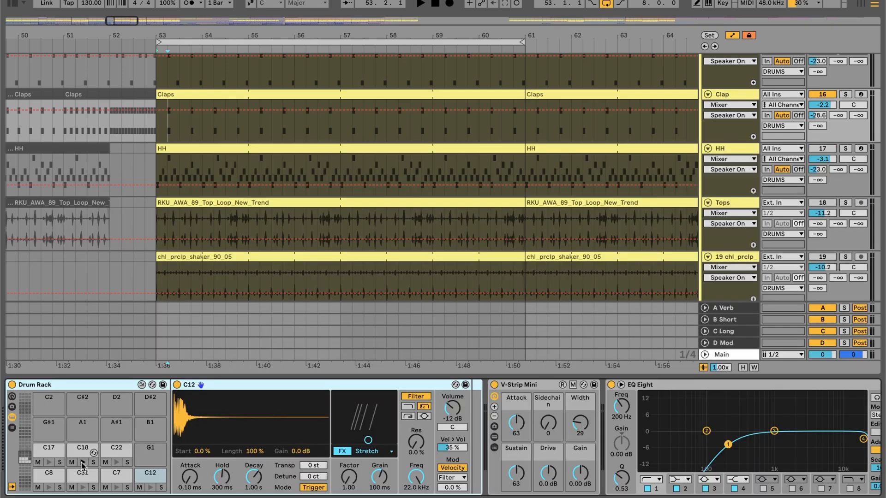
pyautogui.hotkey('shift', 'Tab')
pyautogui.hotkey('shift', 'Tab')
pyautogui.click(141, 476)
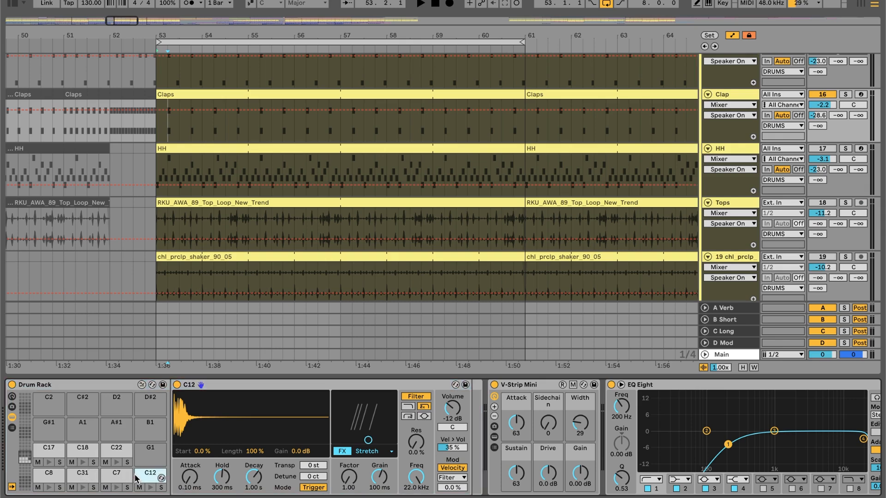
pyautogui.click(48, 476)
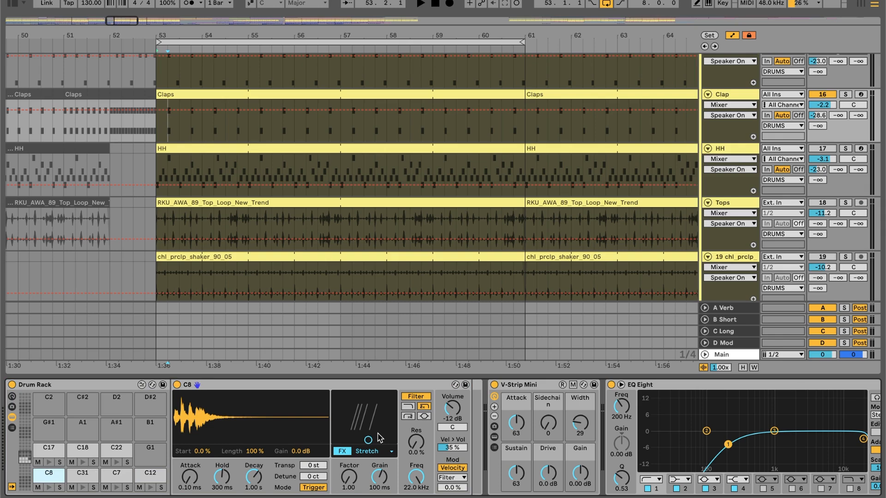
# Reveal the devices inside the Clap track's V-Strip Mini and its WIDTH rack, and view the Wider plug-in window before closing it
pyautogui.hscroll(3, 380, 439)
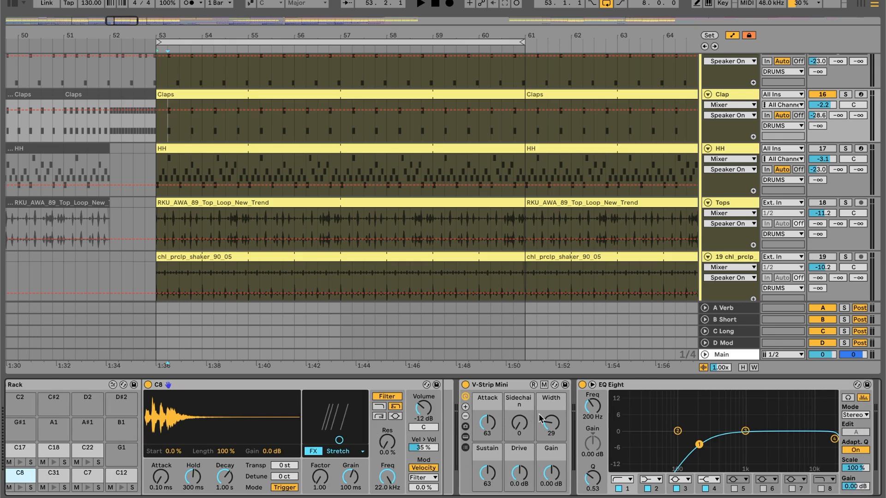
pyautogui.click(551, 421)
pyautogui.click(465, 436)
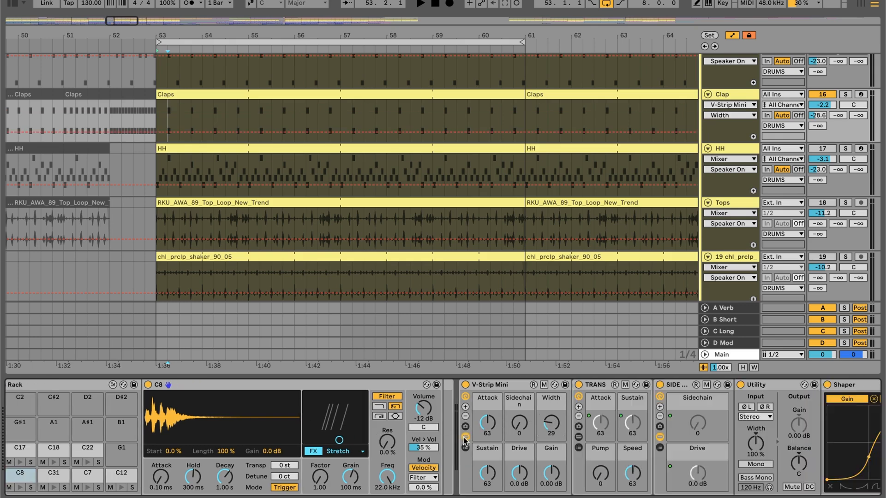
pyautogui.hscroll(10, 464, 440)
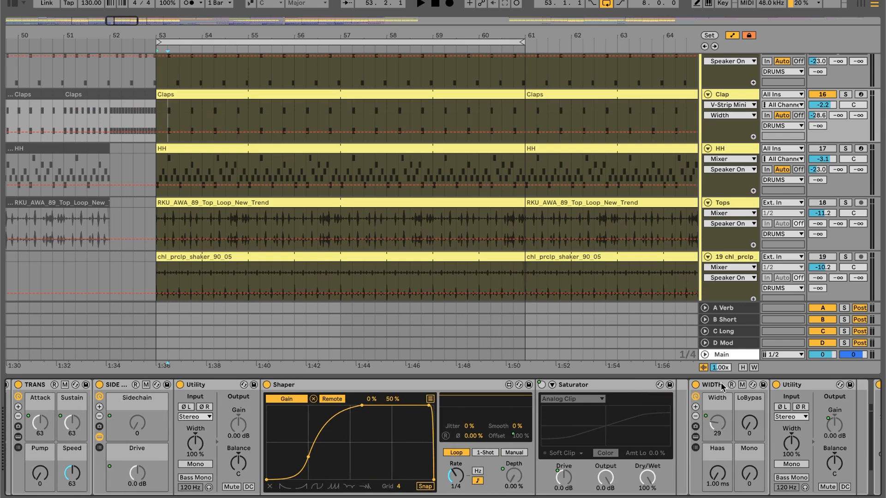
pyautogui.click(695, 437)
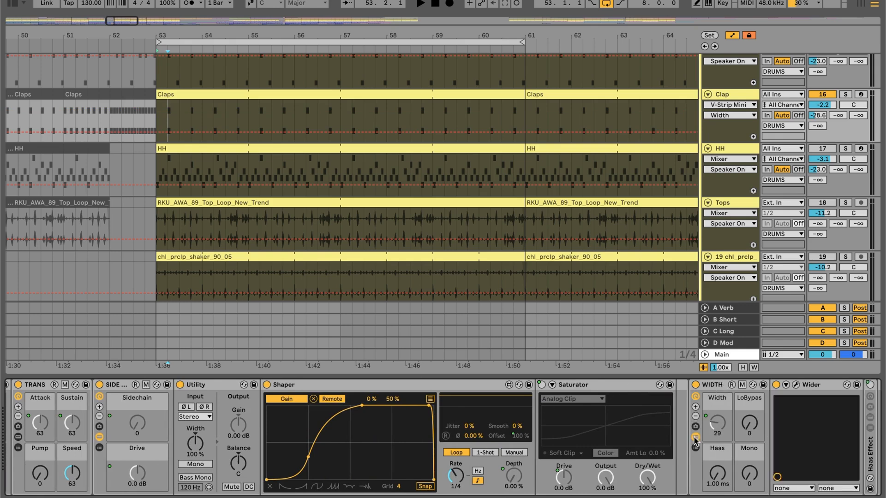
pyautogui.click(734, 384)
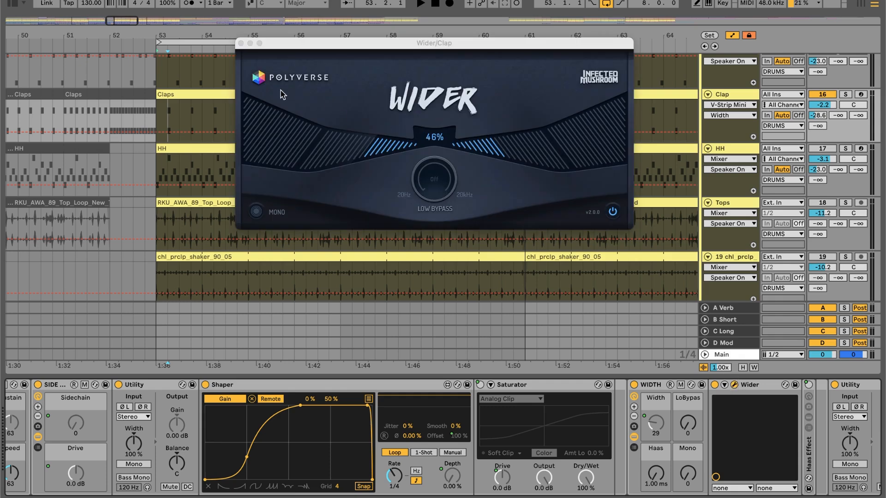
pyautogui.click(239, 43)
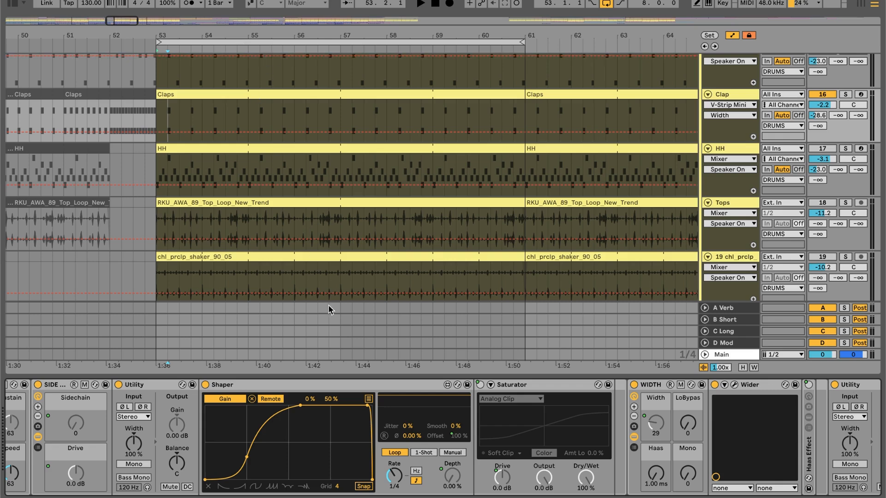
# Hide the inner devices of the Clap track's V-Strip Mini and point out its Width control
pyautogui.scroll(5, 325, 419)
pyautogui.hscroll(-2, 325, 417)
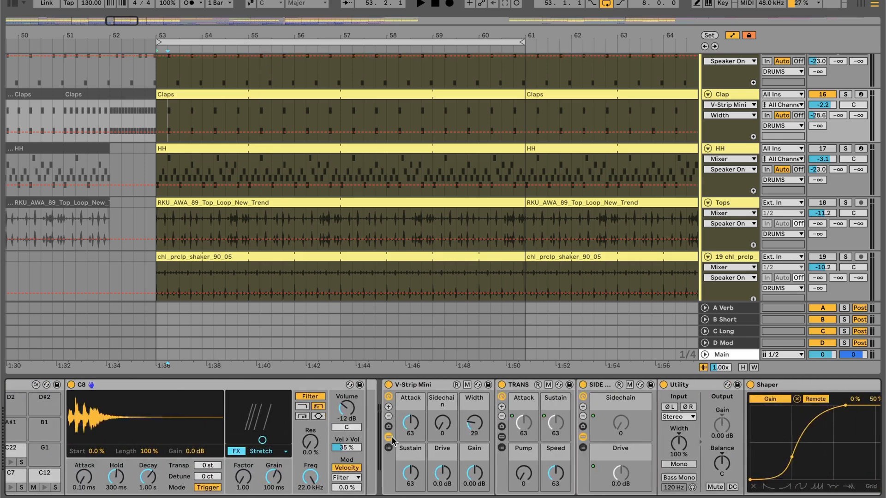
pyautogui.click(392, 436)
pyautogui.click(474, 417)
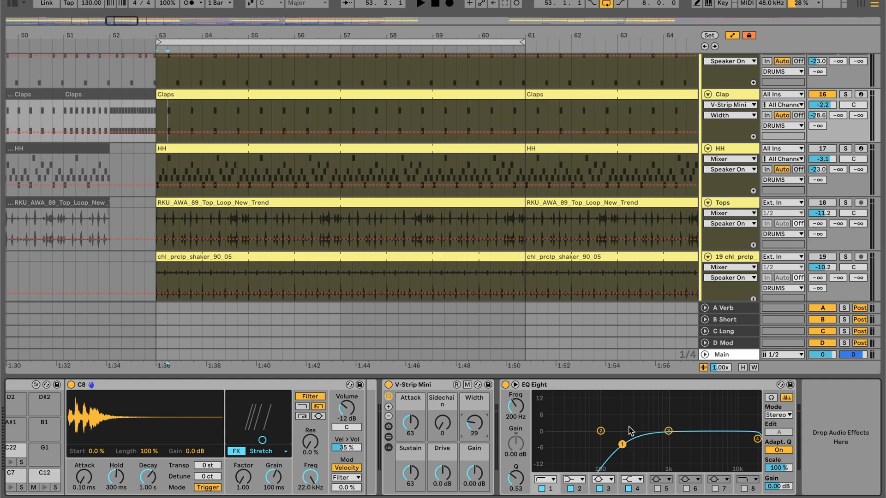
# Turn on the HH track, then open its clip at bar 53 and play it in the mix and soloed
pyautogui.scroll(2, 638, 141)
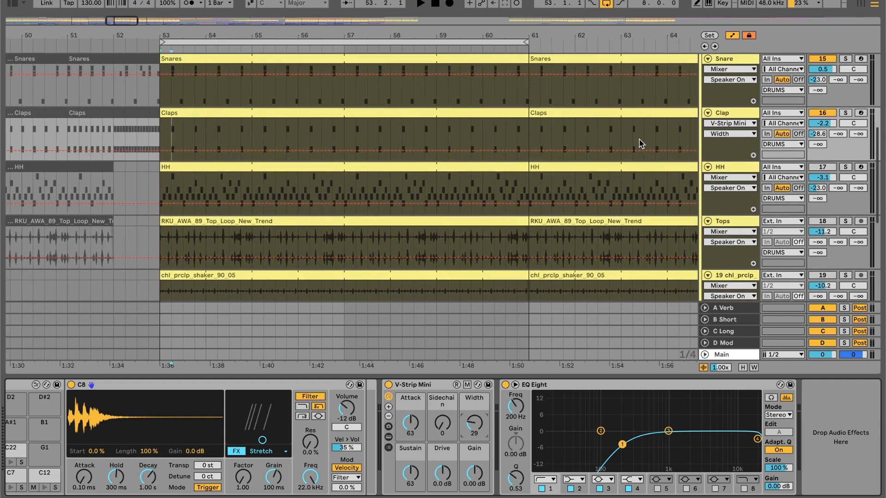
pyautogui.click(743, 168)
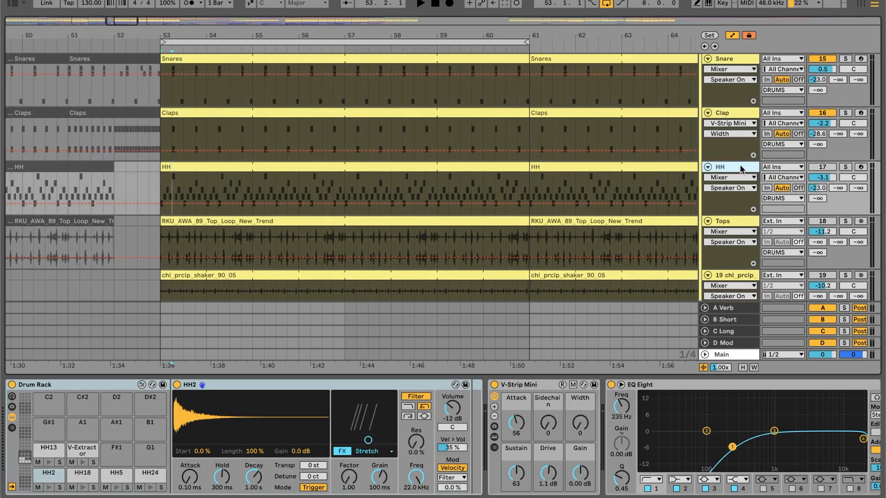
pyautogui.doubleClick(330, 166)
pyautogui.press('space')
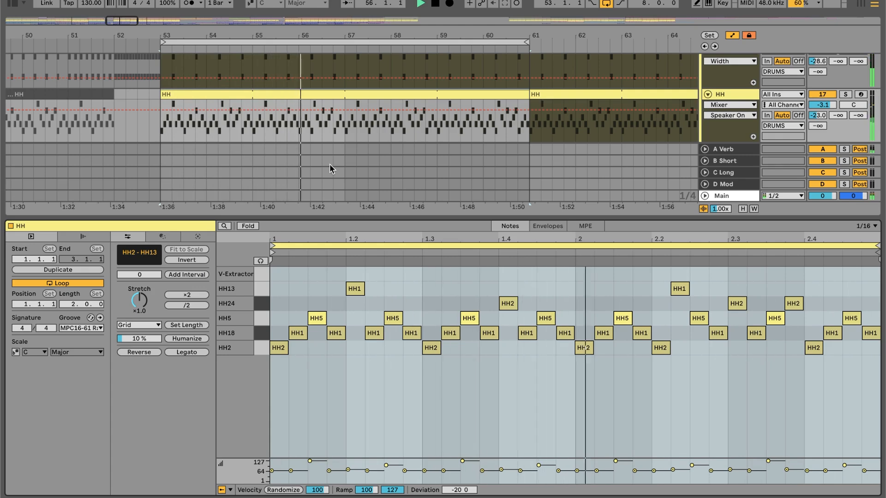
pyautogui.click(844, 95)
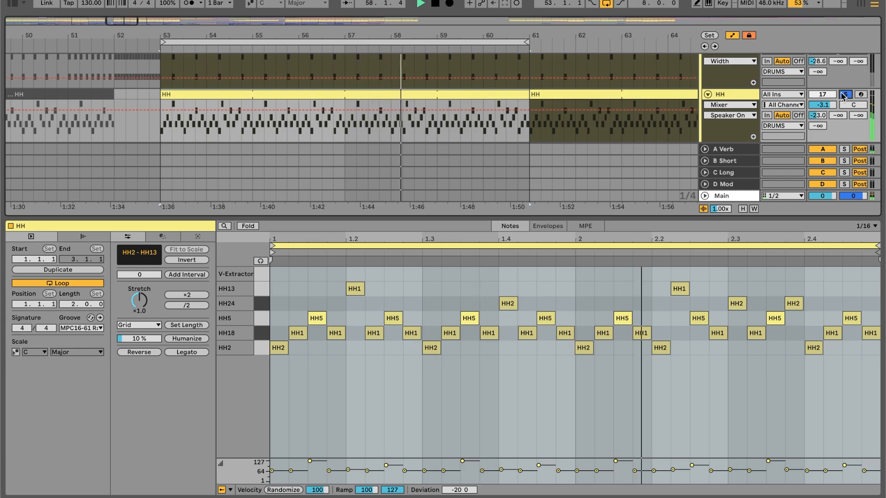
pyautogui.click(844, 94)
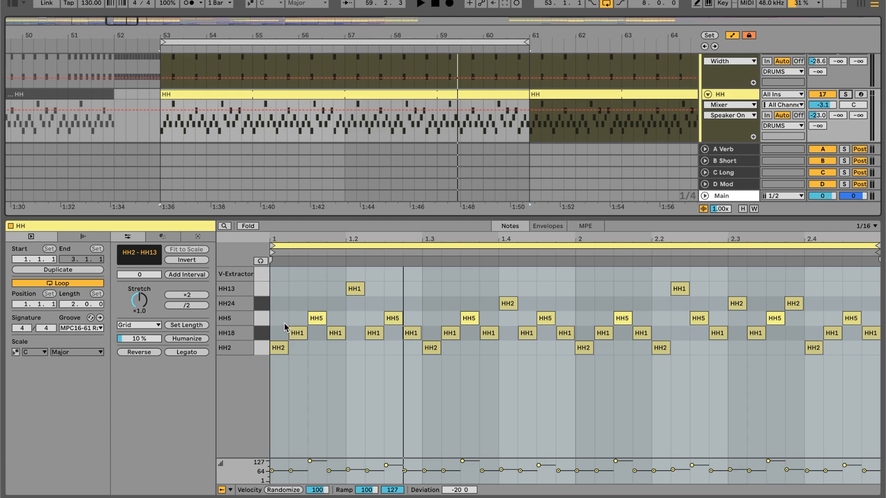
# Examine the HH clip's pattern by selecting all HH5 notes and then the HH2 note on the first beat
pyautogui.click(259, 318)
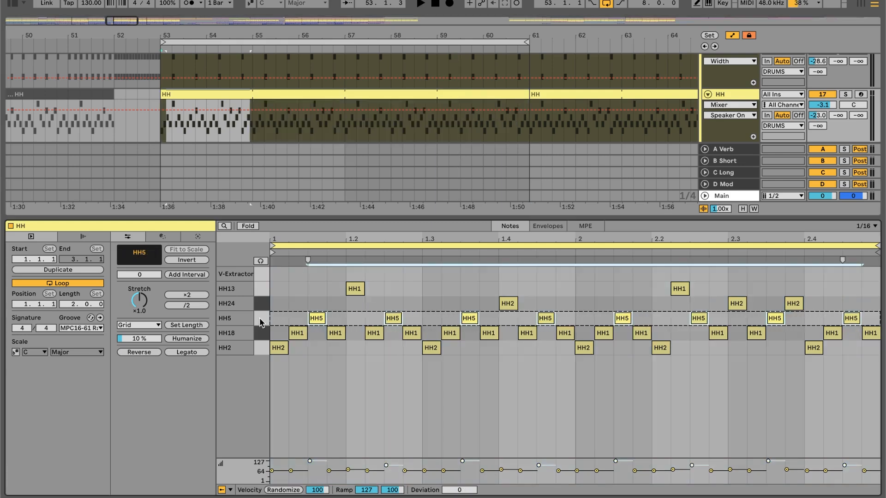
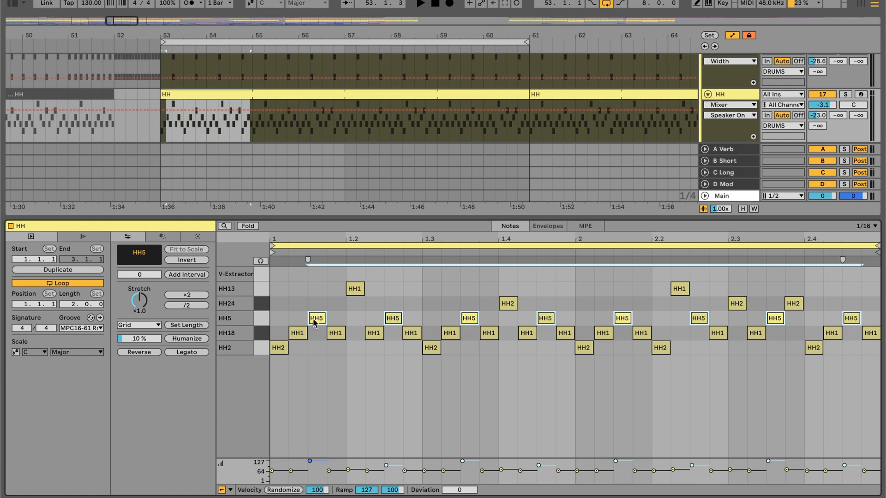
pyautogui.click(518, 360)
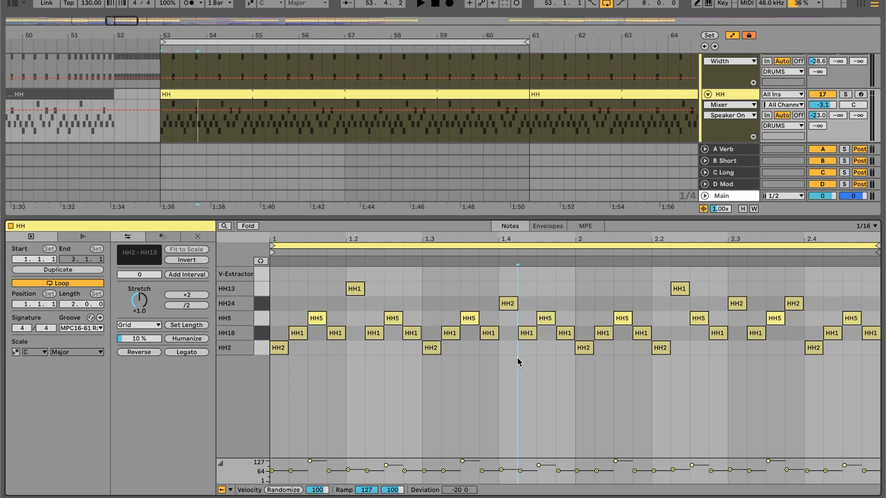
pyautogui.click(273, 349)
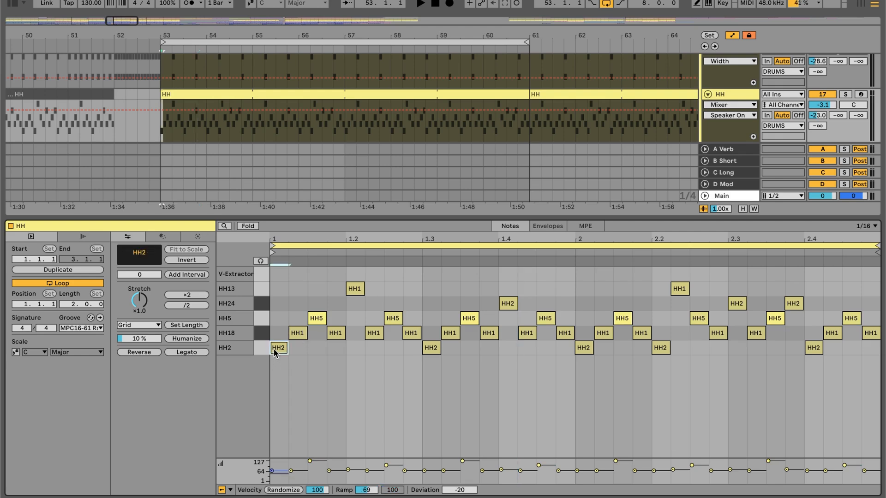
# Try moving the hi-hat notes on the first beat onto the HH5 row, and undo the moves
pyautogui.press('Up')
pyautogui.moveTo(345, 356); pyautogui.dragTo(273, 331)
pyautogui.press('Up')
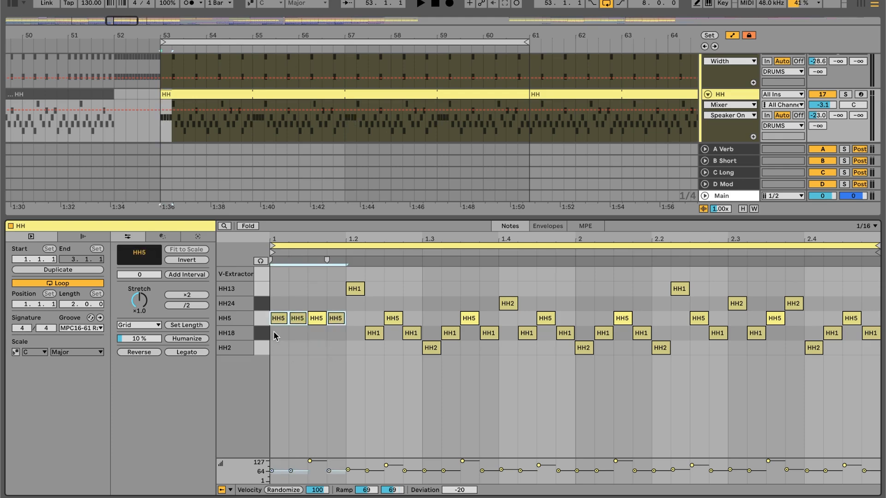
pyautogui.press('super+z')
pyautogui.press('super+z')
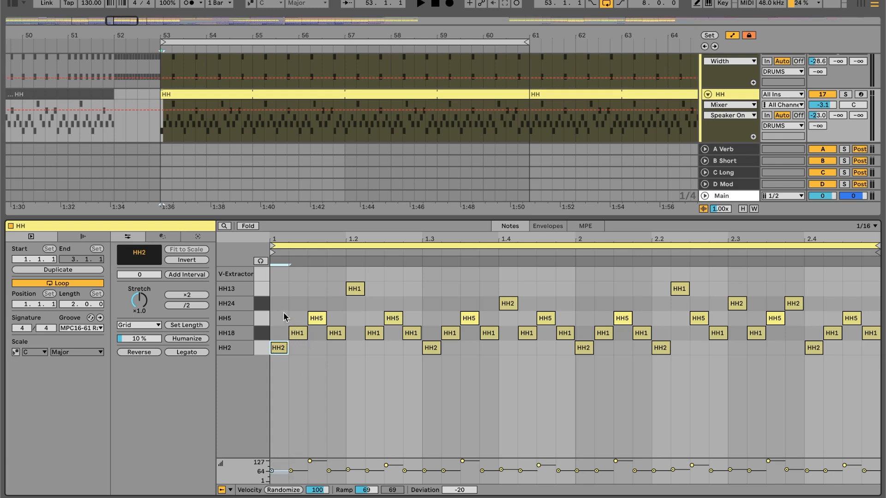
# Examine the first HH18 note and its velocity in the HH clip, and clear the note selection
pyautogui.click(300, 336)
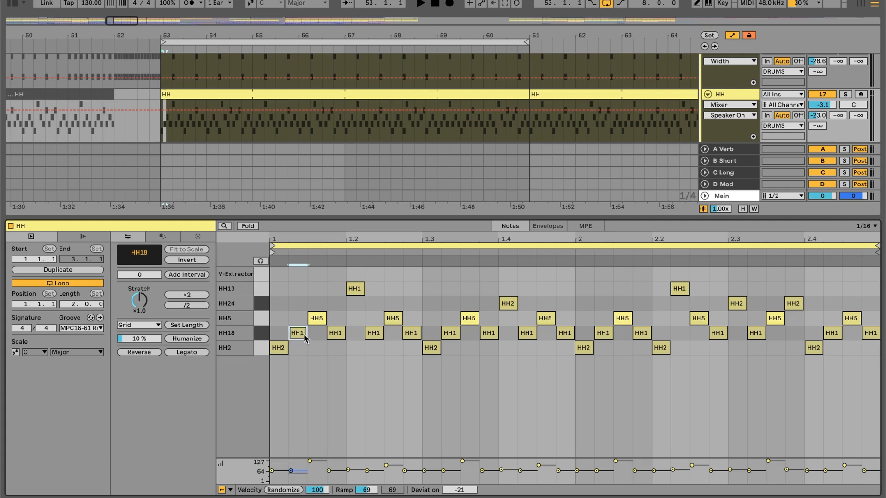
pyautogui.moveTo(301, 335); pyautogui.dragTo(302, 337)
pyautogui.moveTo(296, 472); pyautogui.dragTo(296, 474)
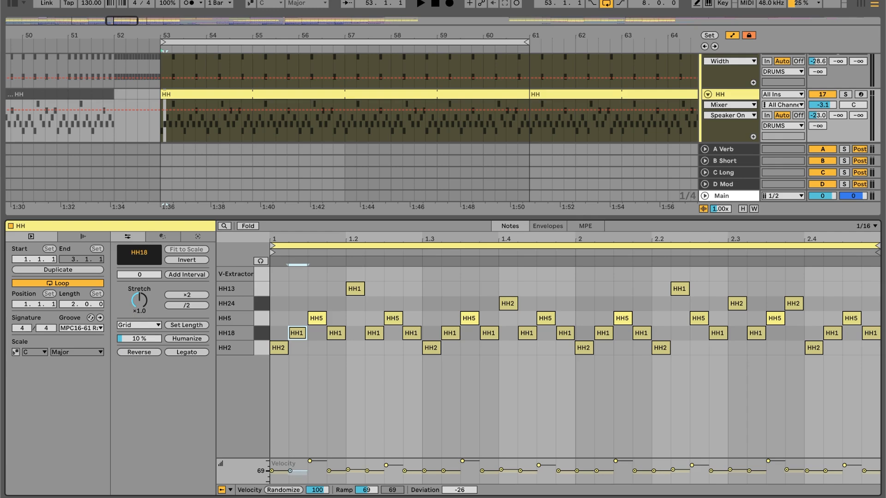
pyautogui.click(300, 406)
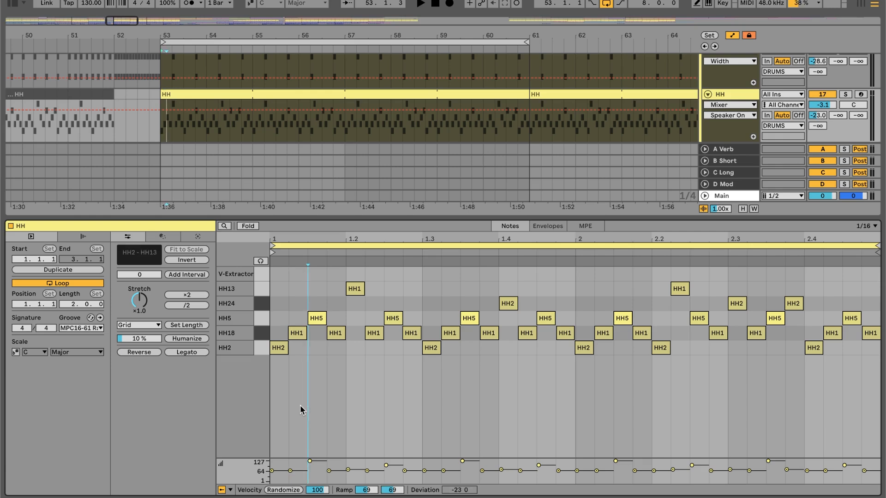
# Examine the HH pattern's repeating groups by selecting the notes of the first beat, first two beats and first bar
pyautogui.moveTo(279, 296); pyautogui.dragTo(339, 372)
pyautogui.moveTo(276, 272); pyautogui.dragTo(416, 380)
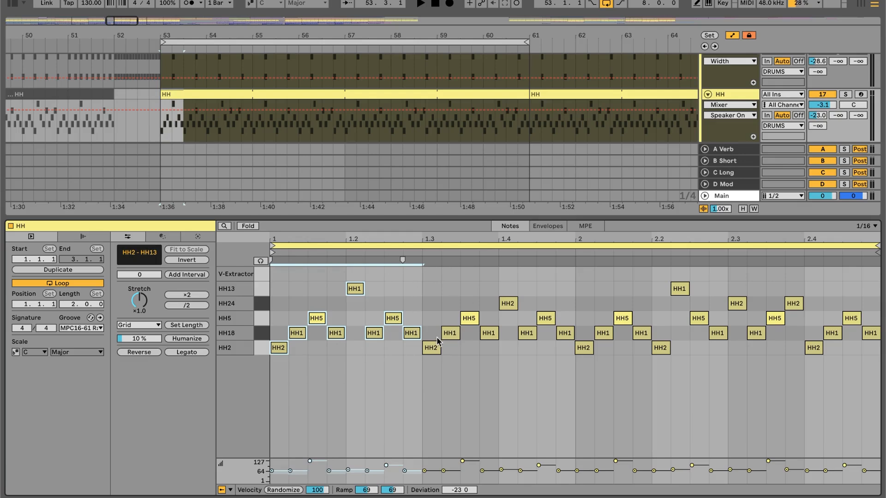
pyautogui.click(492, 321)
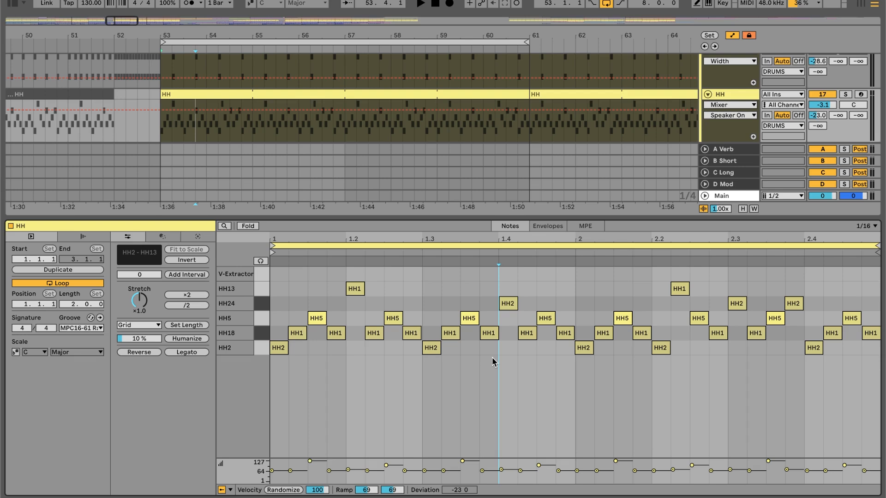
pyautogui.click(292, 300)
pyautogui.moveTo(284, 275); pyautogui.dragTo(562, 396)
# Examine the HH clip's accent notes by selecting the first HH13 note, the HH24 notes and the second HH13 note
pyautogui.click(354, 289)
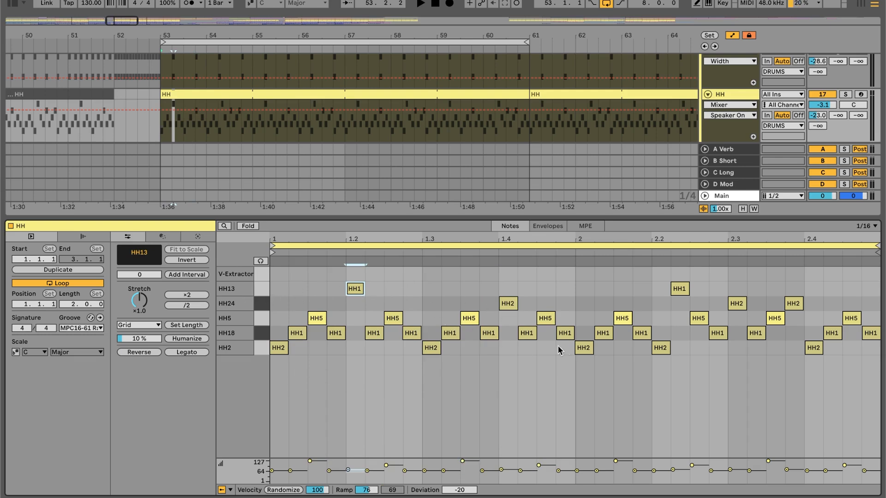
pyautogui.click(261, 305)
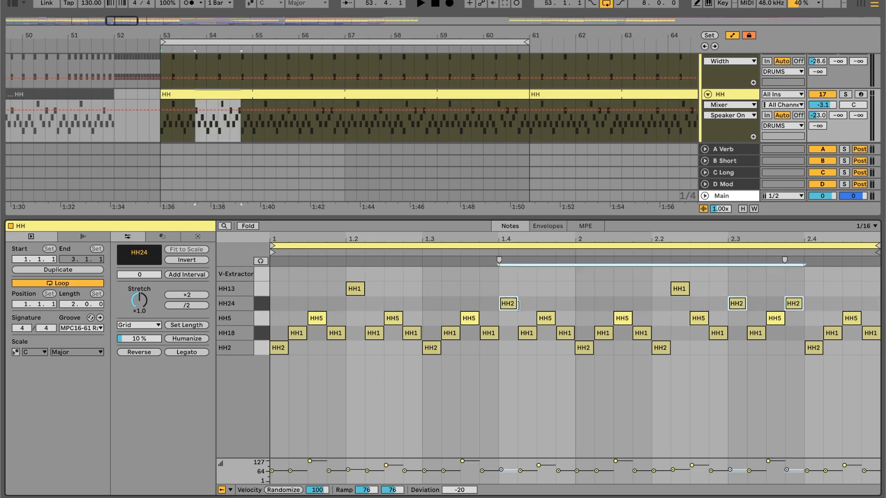
pyautogui.click(508, 304)
pyautogui.click(682, 290)
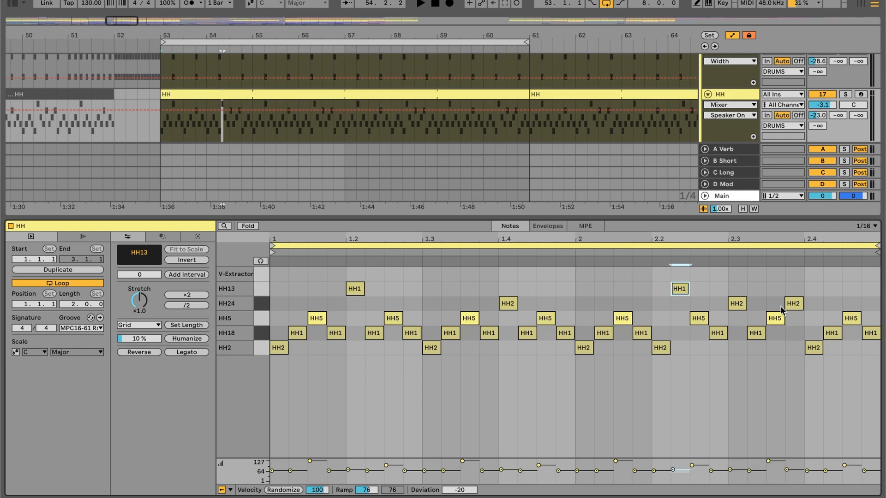
# Open the HH track's device chain and examine its Drum Rack, EQ Eight and V-Strip Mini, including the Attack control
pyautogui.click(718, 95)
pyautogui.doubleClick(718, 96)
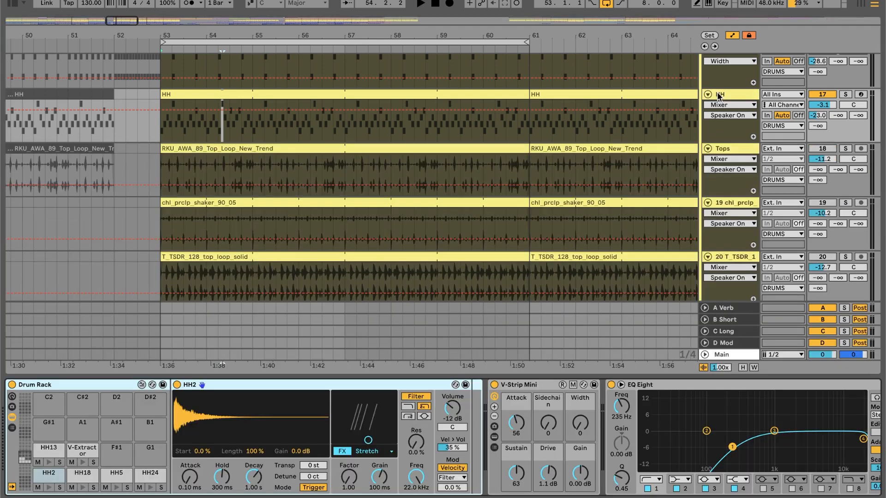
pyautogui.click(359, 94)
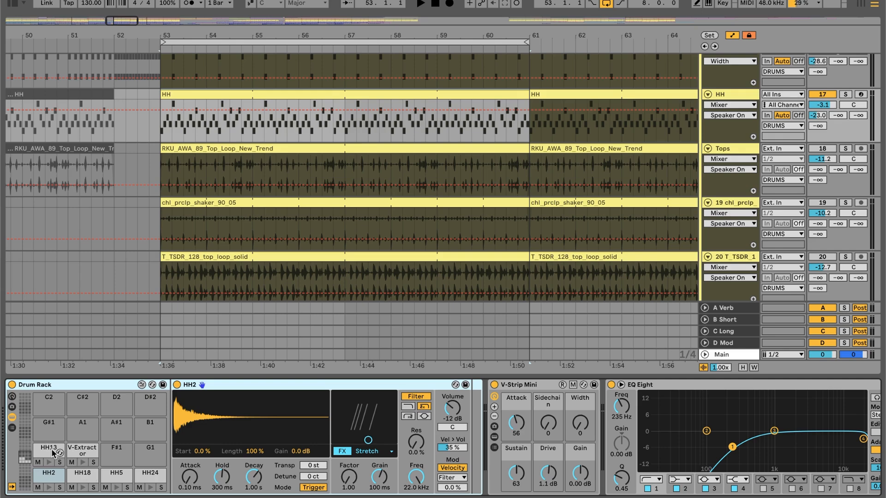
pyautogui.hscroll(3, 468, 429)
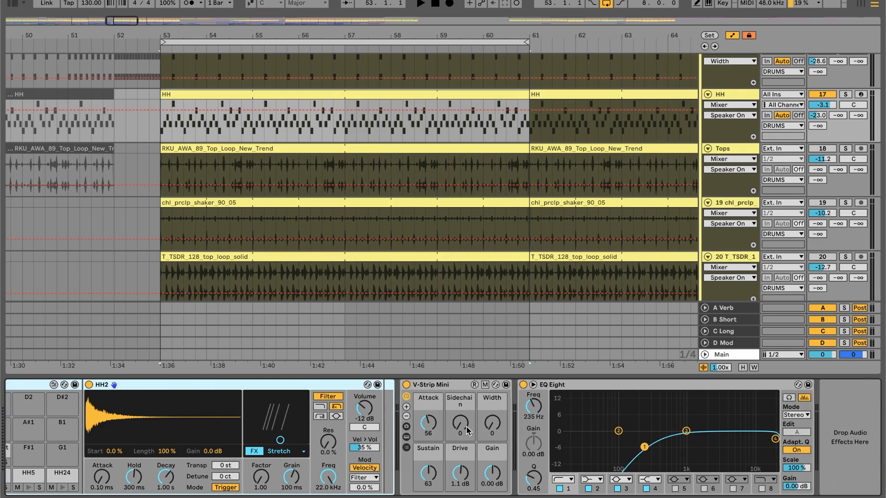
pyautogui.click(442, 393)
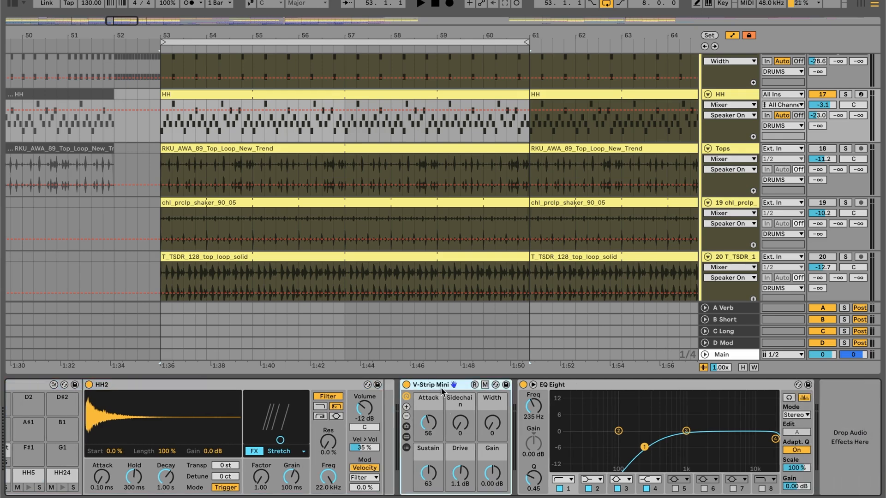
pyautogui.click(431, 421)
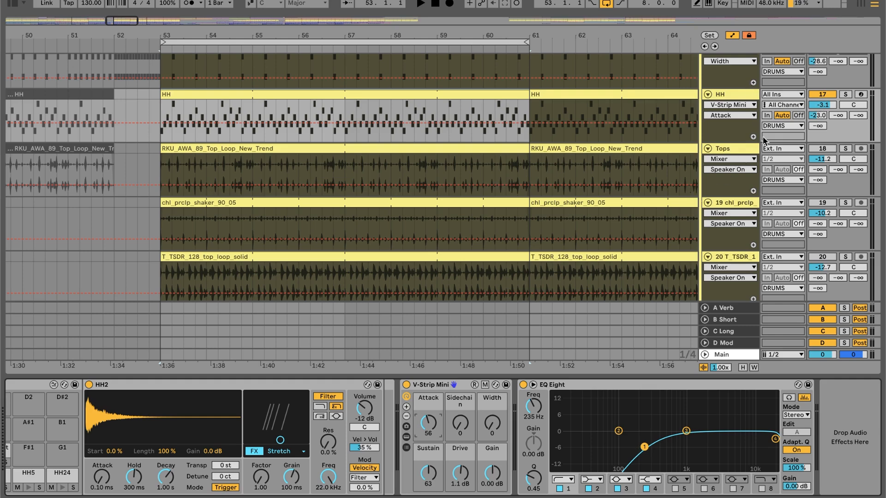
# Select the RKU_AWA_89_Top_Loop_New_Trend clip at bar 53 and turn on the Tops track
pyautogui.scroll(8, 489, 180)
pyautogui.scroll(-1, 489, 179)
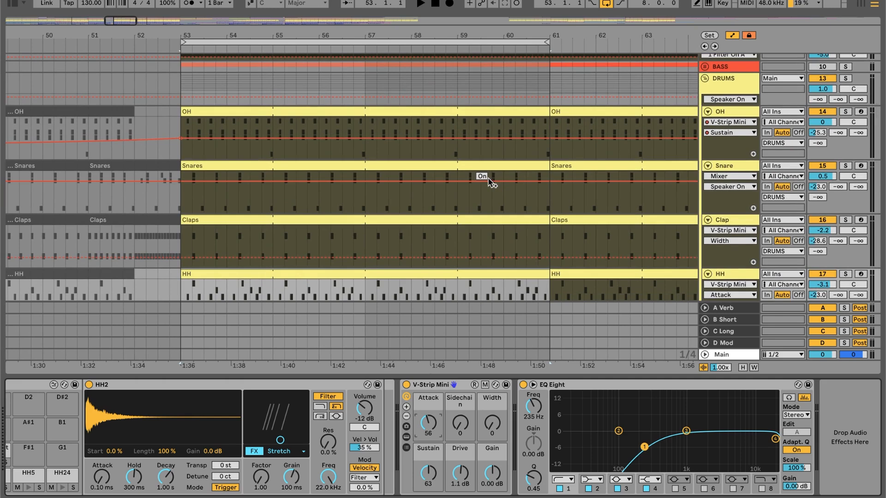
pyautogui.scroll(5, 455, 136)
pyautogui.scroll(-3, 455, 137)
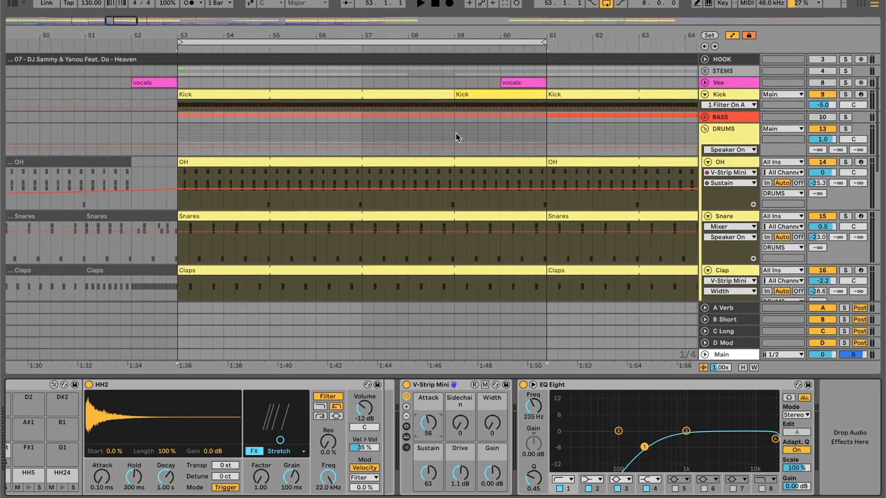
pyautogui.scroll(-5, 455, 137)
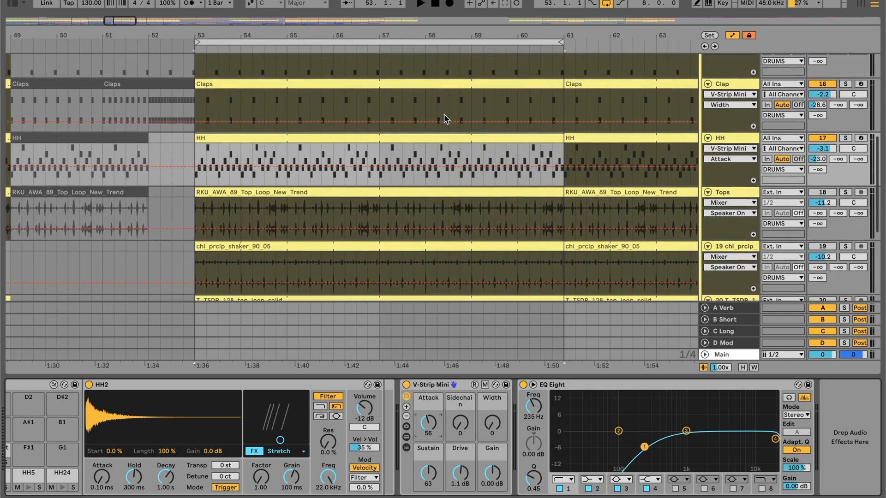
pyautogui.scroll(-2, 422, 150)
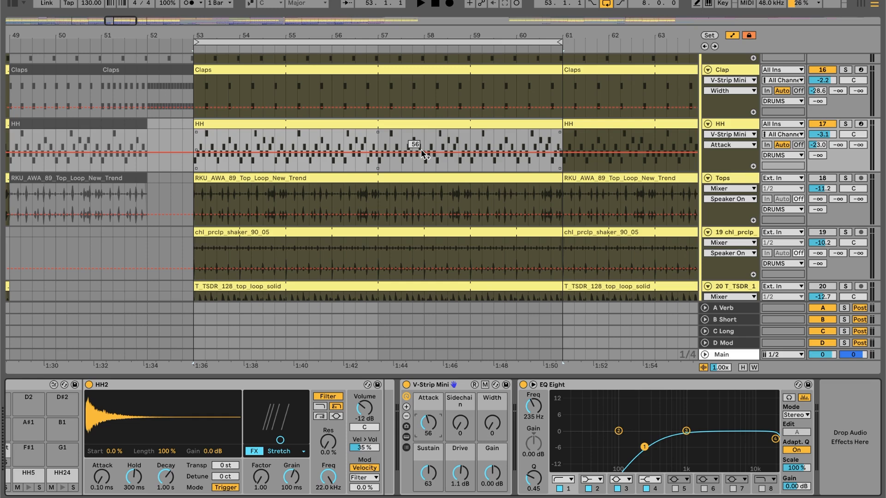
pyautogui.click(432, 176)
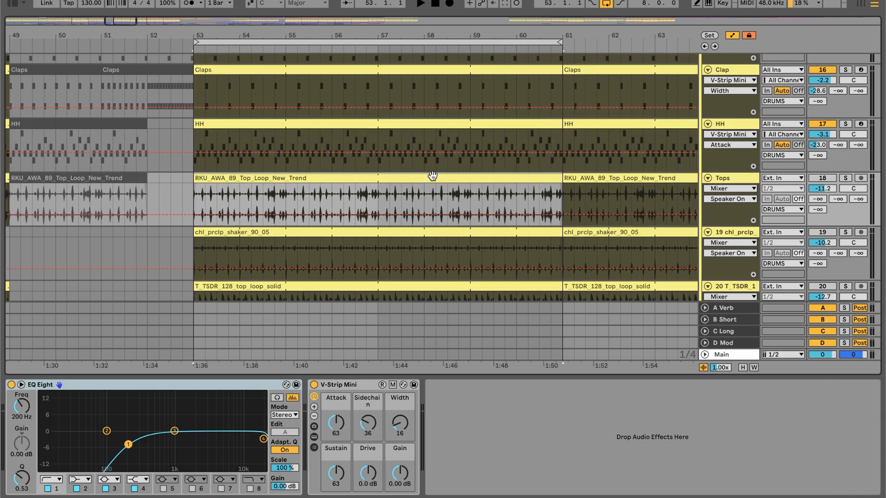
pyautogui.scroll(2, 433, 176)
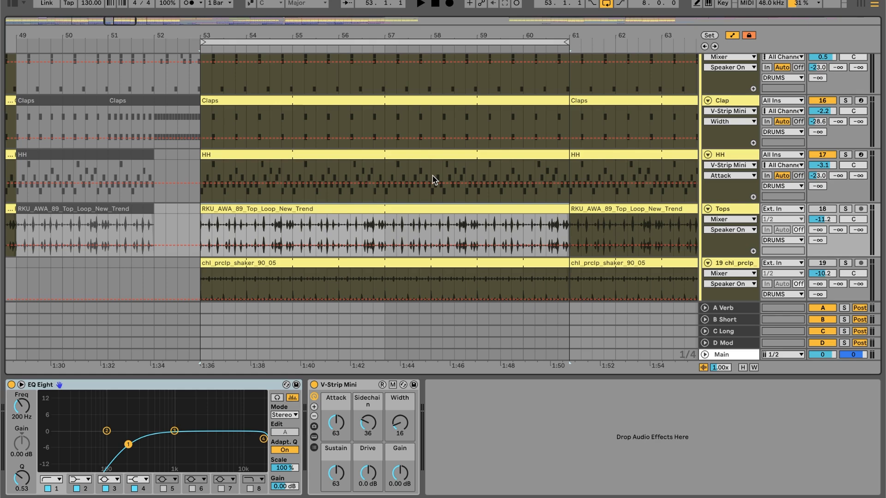
pyautogui.click(819, 210)
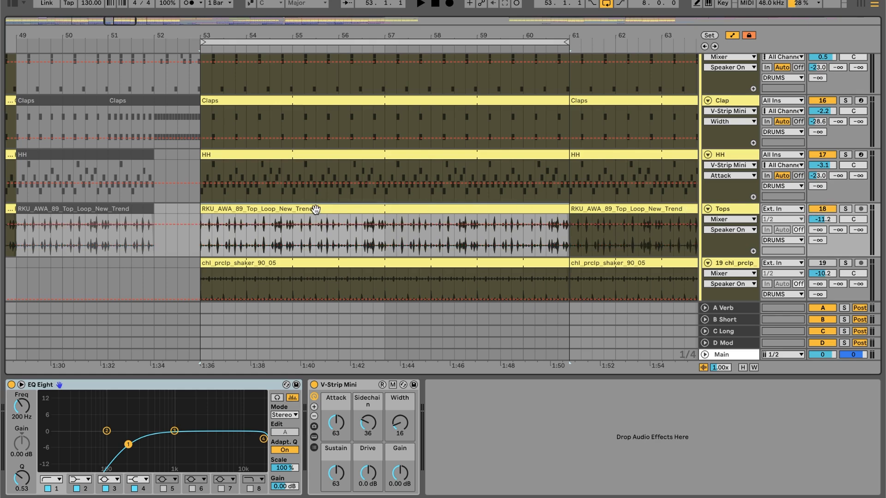
# Play the Tops loop from bar 53 in the mix and soloed, and unsolo it again
pyautogui.press('space')
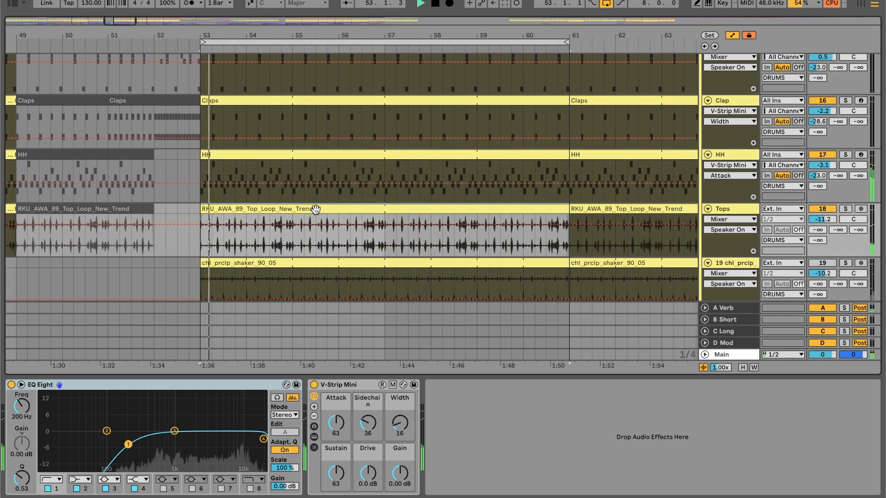
pyautogui.click(846, 209)
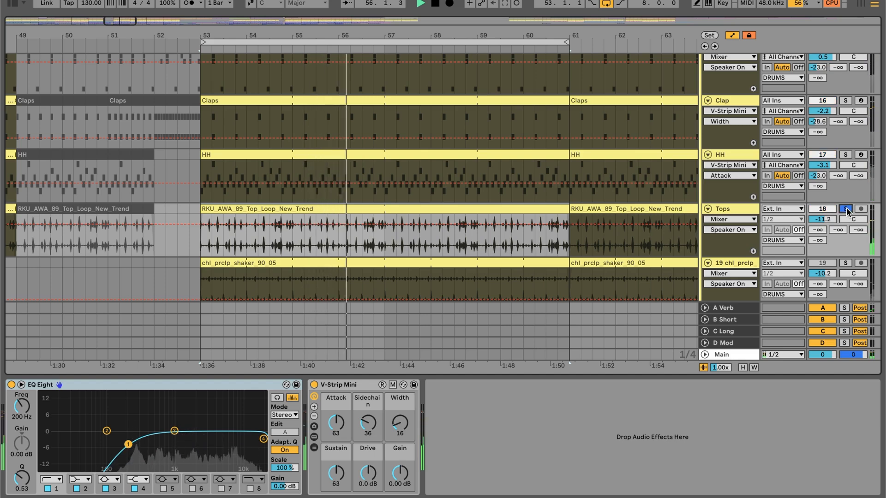
pyautogui.click(846, 209)
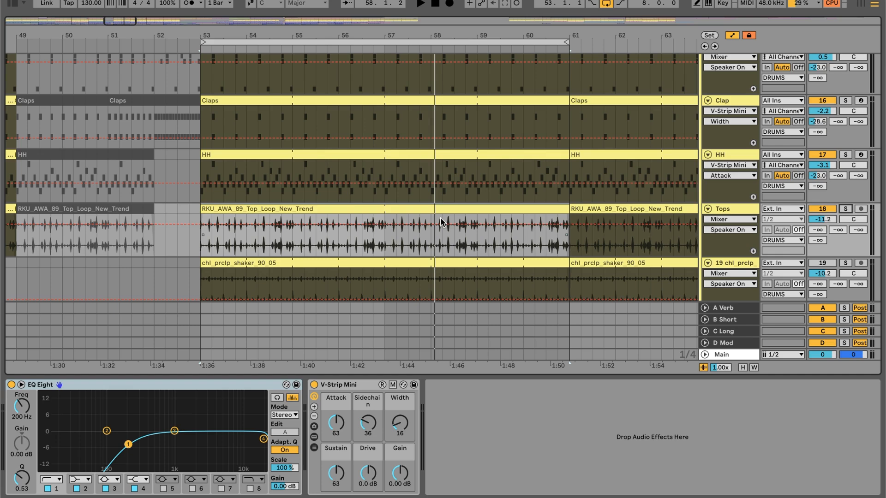
# Open the Tops clip at bar 53 and examine its Beats warp settings, transient options and groove assignment
pyautogui.doubleClick(399, 209)
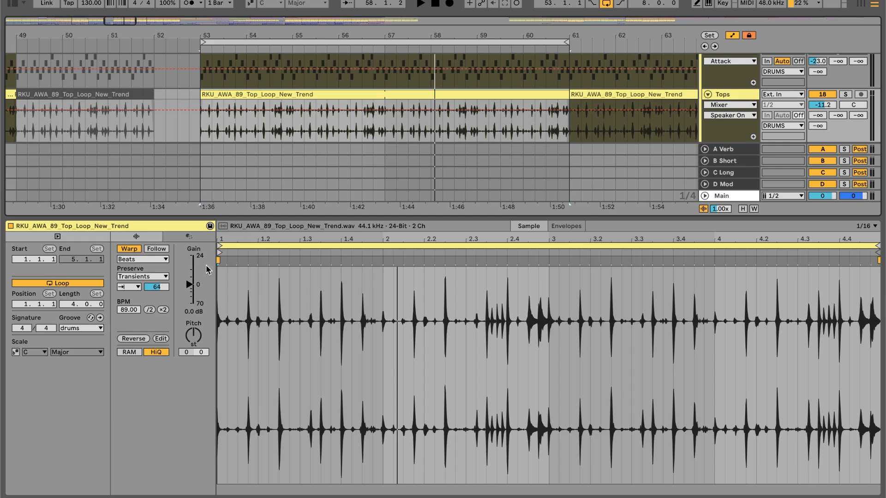
pyautogui.click(131, 277)
pyautogui.click(127, 264)
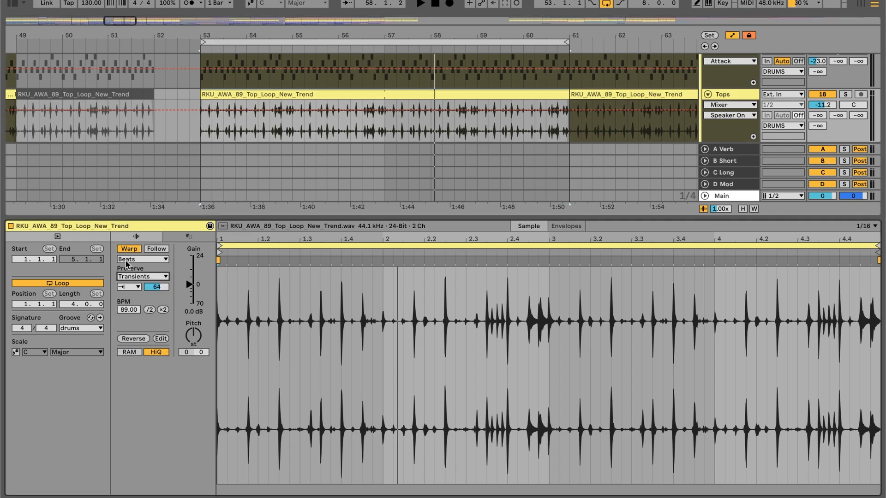
pyautogui.click(134, 261)
pyautogui.click(132, 270)
pyautogui.click(132, 276)
pyautogui.click(132, 277)
pyautogui.click(132, 289)
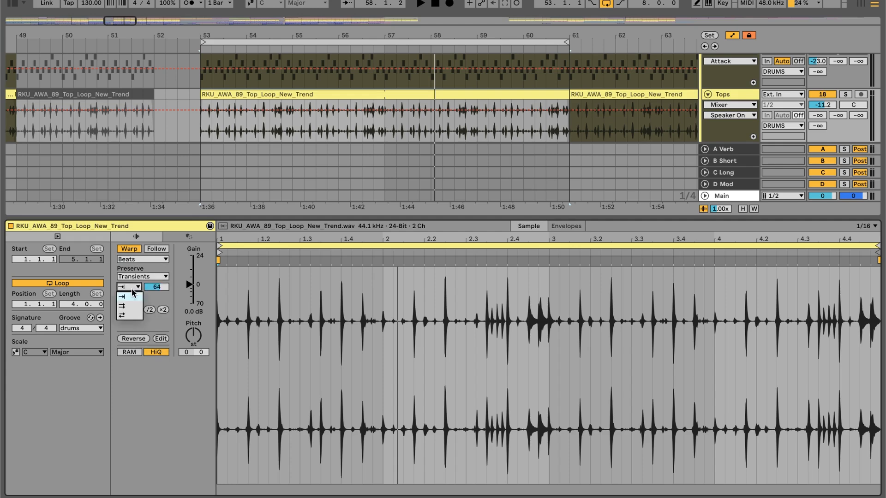
pyautogui.click(125, 297)
pyautogui.click(153, 287)
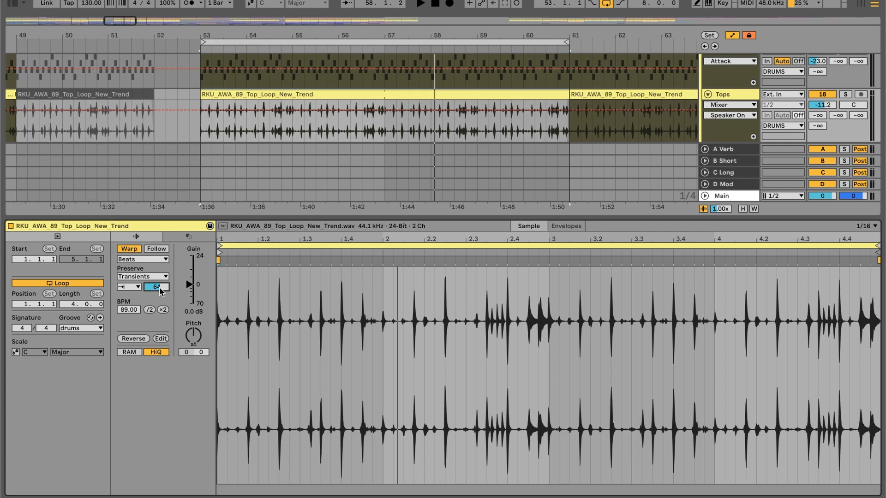
pyautogui.click(95, 328)
pyautogui.click(95, 328)
# Enlarge the arrangement, unfold the STEMS group and view the Extract Groove(s) command for the REF - Drums clip without applying it
pyautogui.moveTo(301, 217); pyautogui.dragTo(296, 331)
pyautogui.scroll(10, 323, 231)
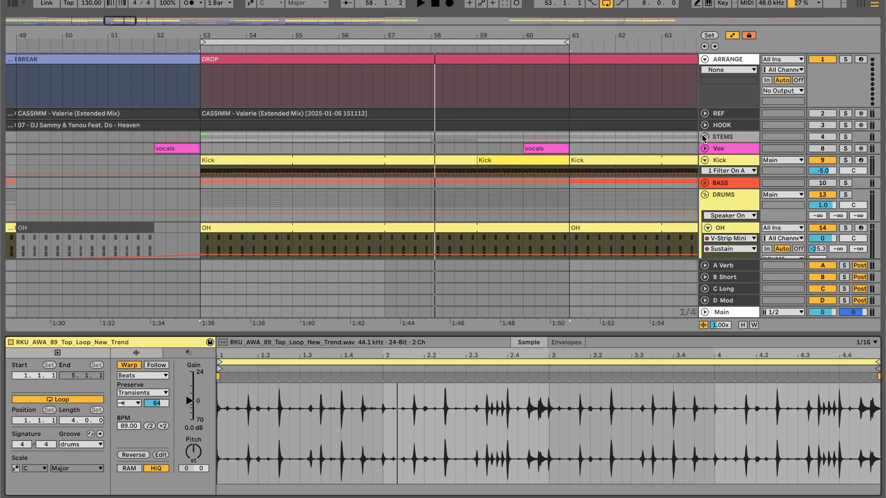
pyautogui.click(705, 137)
pyautogui.click(430, 160)
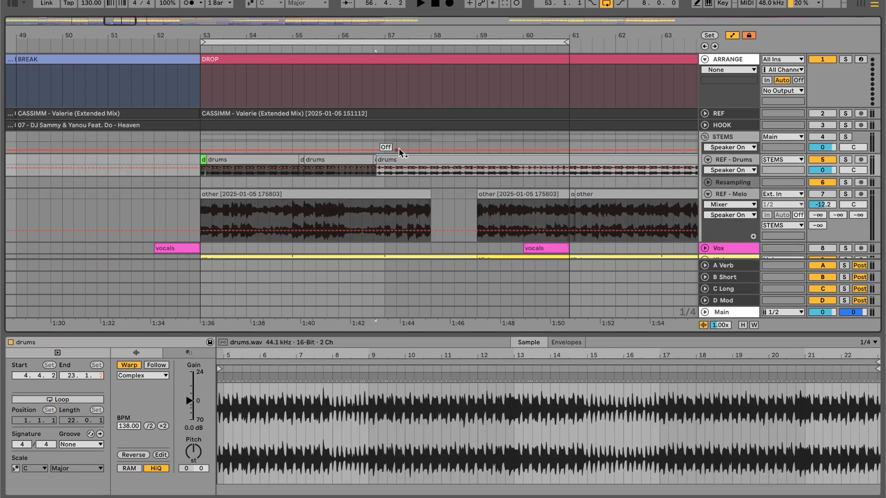
pyautogui.rightClick(436, 160)
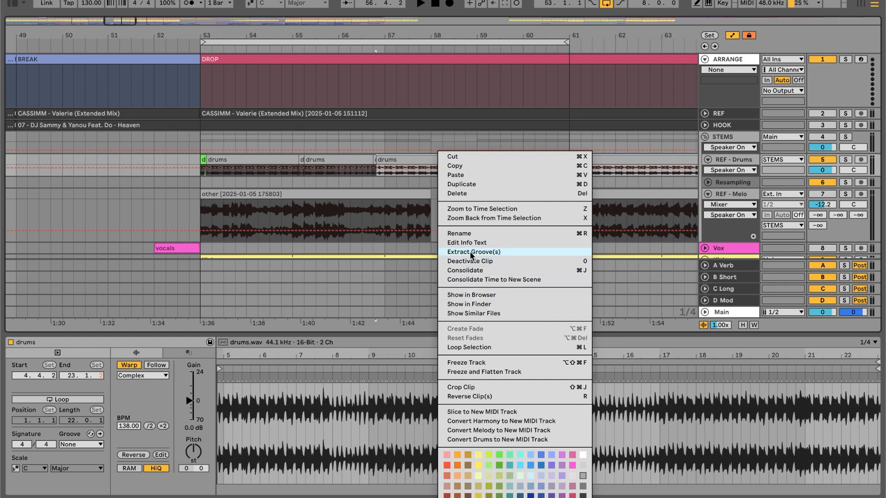
pyautogui.click(398, 162)
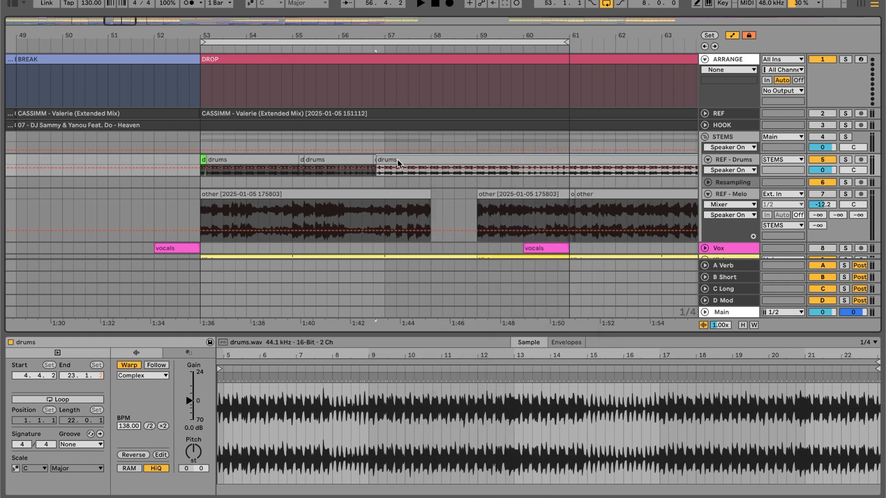
# Open the Kick clip at bar 53 and check its groove assignment
pyautogui.scroll(-3, 418, 160)
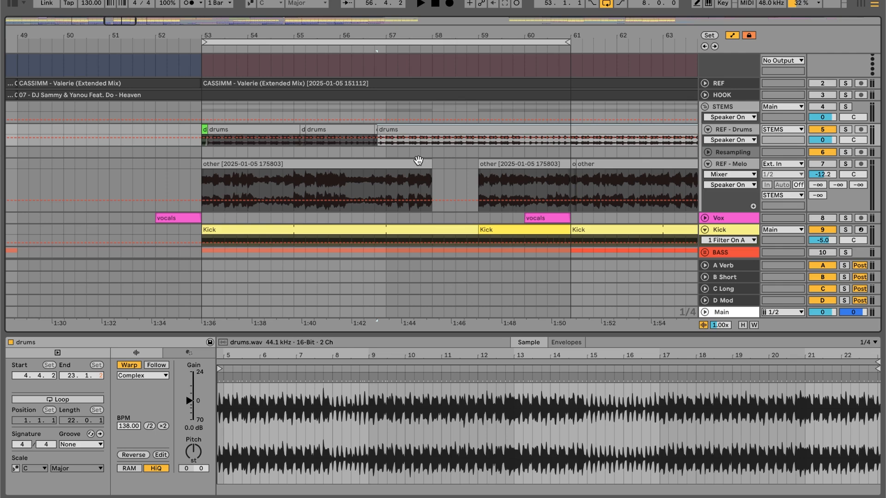
pyautogui.scroll(-6, 418, 160)
pyautogui.click(407, 154)
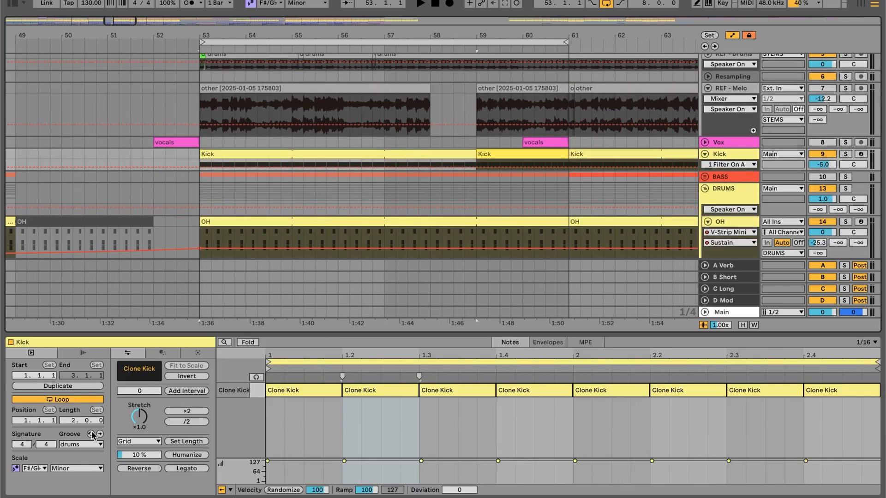
# View the Kick clip's groove choices without changing them, and compare the groove assignments of the OH and Claps clips at bar 53
pyautogui.click(74, 446)
pyautogui.click(73, 450)
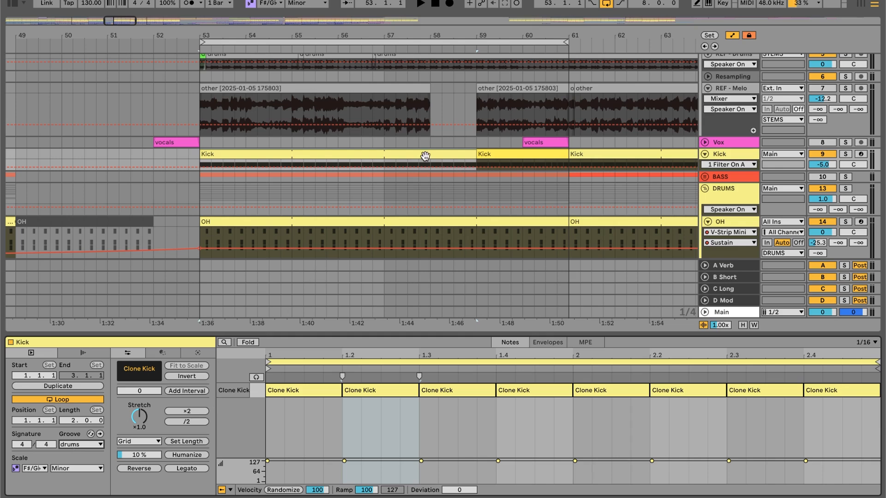
pyautogui.scroll(3, 425, 155)
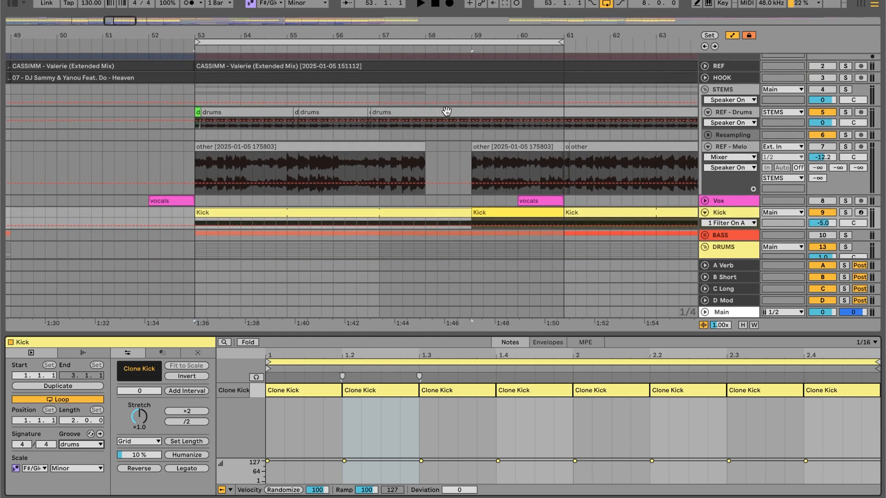
pyautogui.scroll(-5, 446, 111)
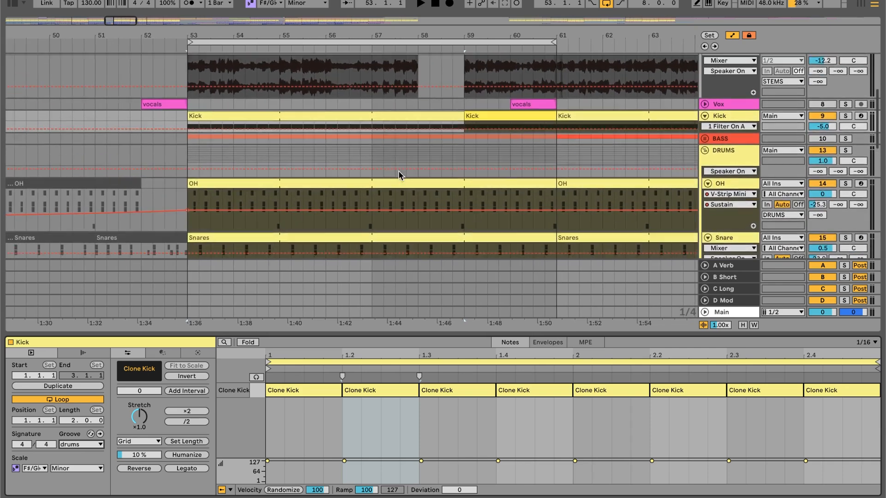
pyautogui.click(382, 171)
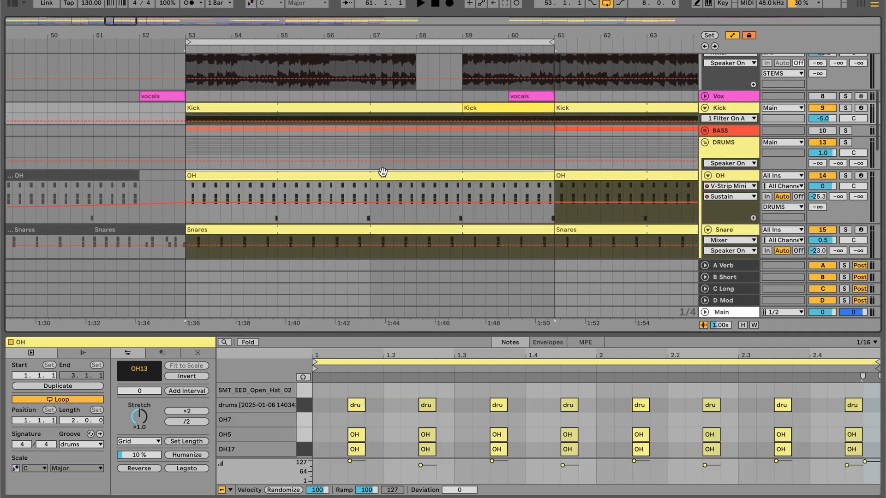
pyautogui.click(382, 232)
pyautogui.scroll(-5, 382, 233)
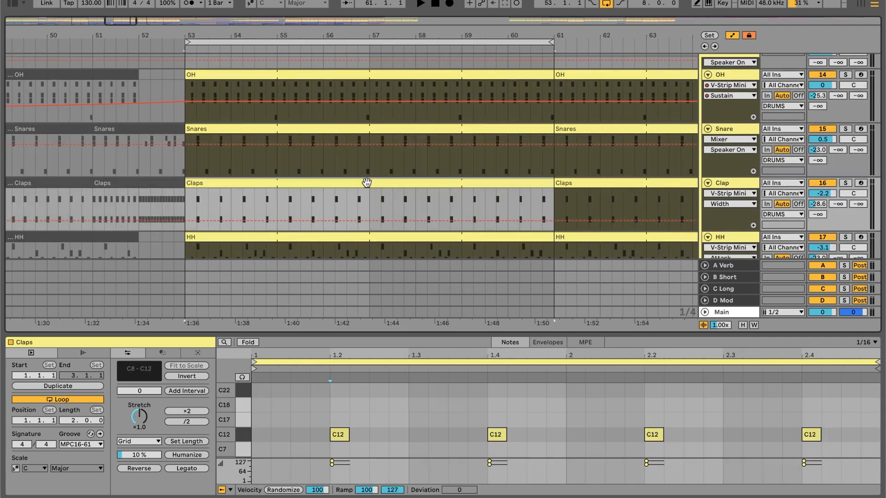
pyautogui.scroll(2, 367, 183)
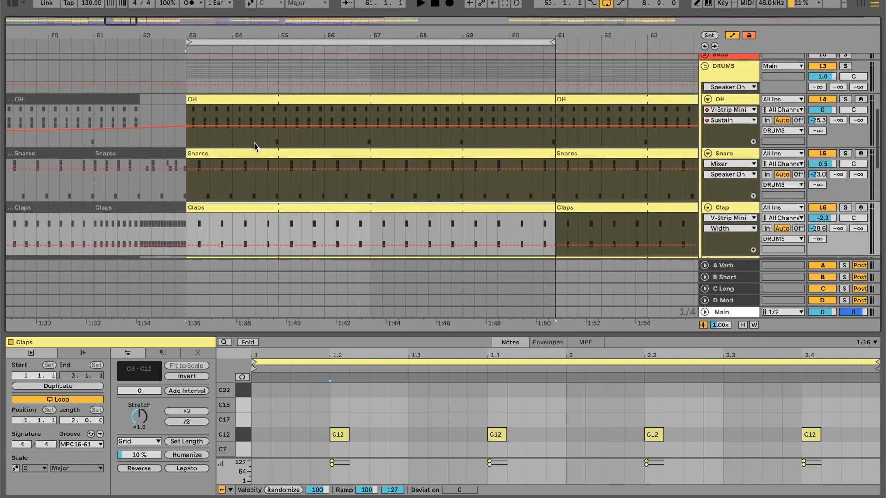
pyautogui.click(252, 98)
pyautogui.scroll(-1, 251, 99)
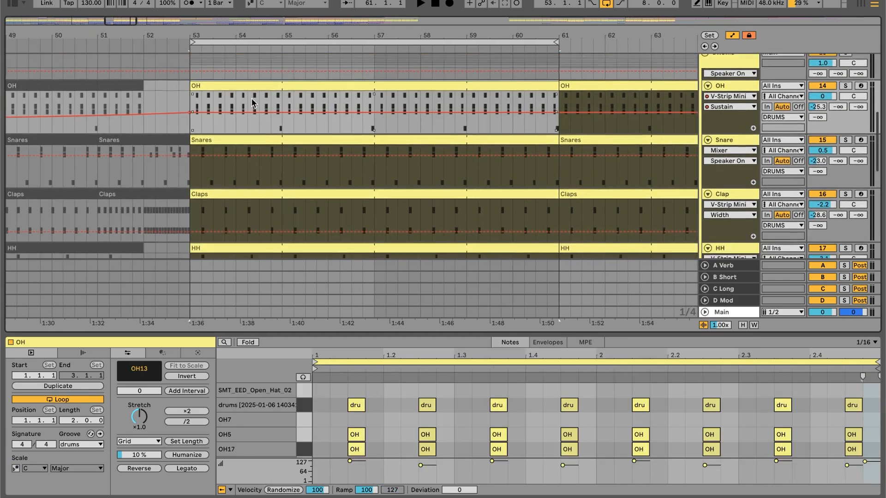
# Open the HH clip at bar 53 and view its groove choices without changing the assignment
pyautogui.scroll(-10, 251, 98)
pyautogui.click(240, 88)
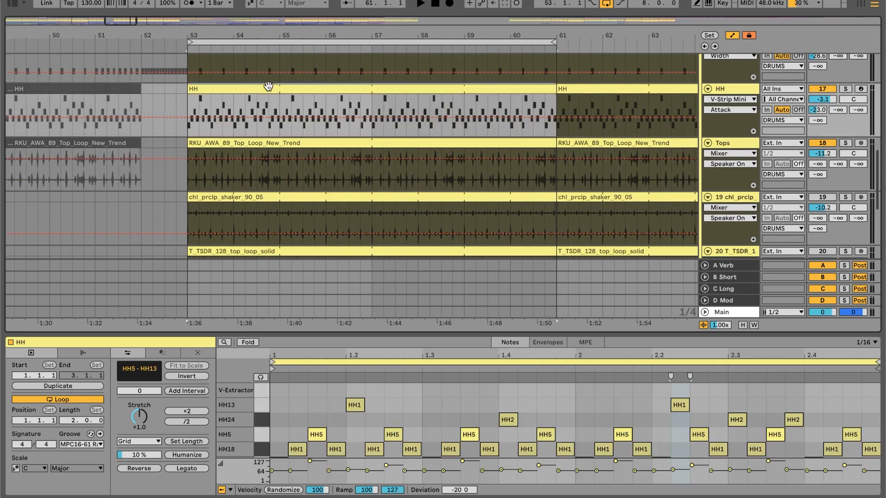
pyautogui.scroll(-1, 271, 112)
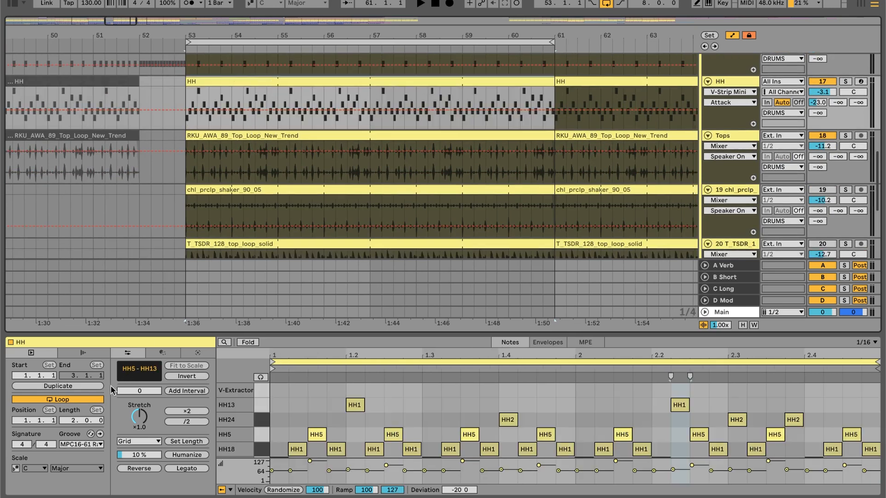
pyautogui.click(84, 444)
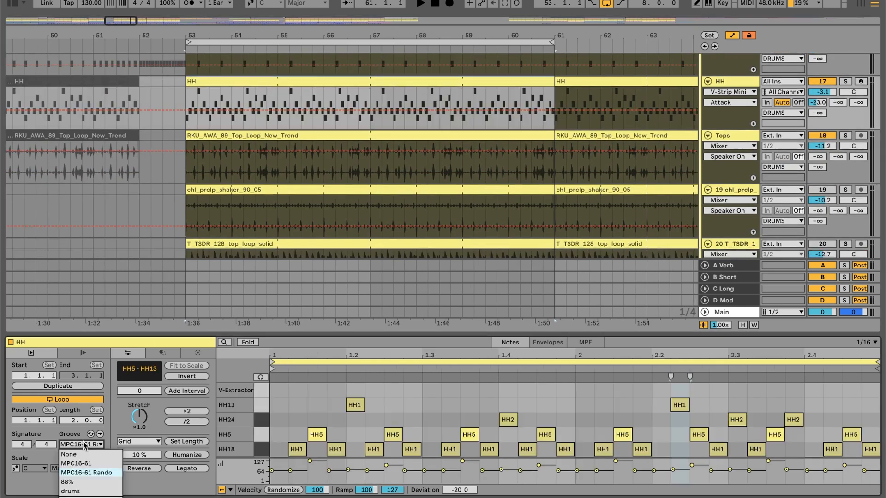
pyautogui.click(85, 445)
# Check the Tops clip's groove assignment at bar 53 and examine the Tops track's EQ Eight and V-Strip Mini settings
pyautogui.click(259, 137)
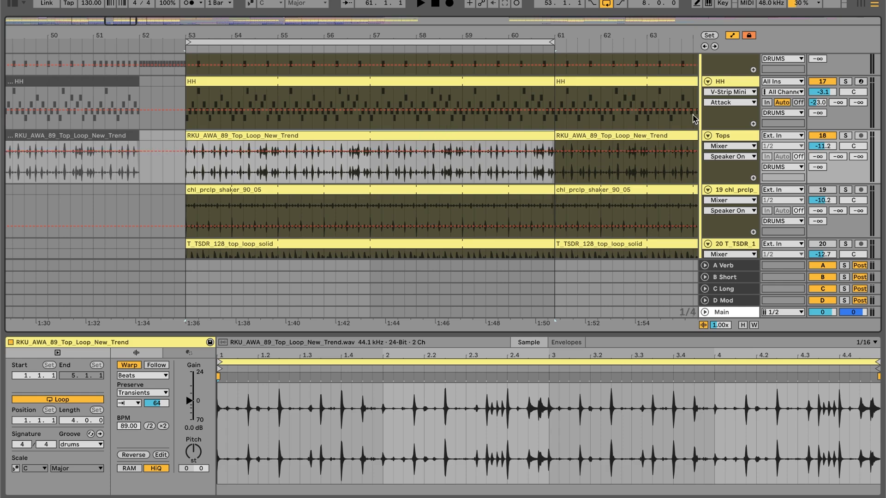
pyautogui.click(738, 135)
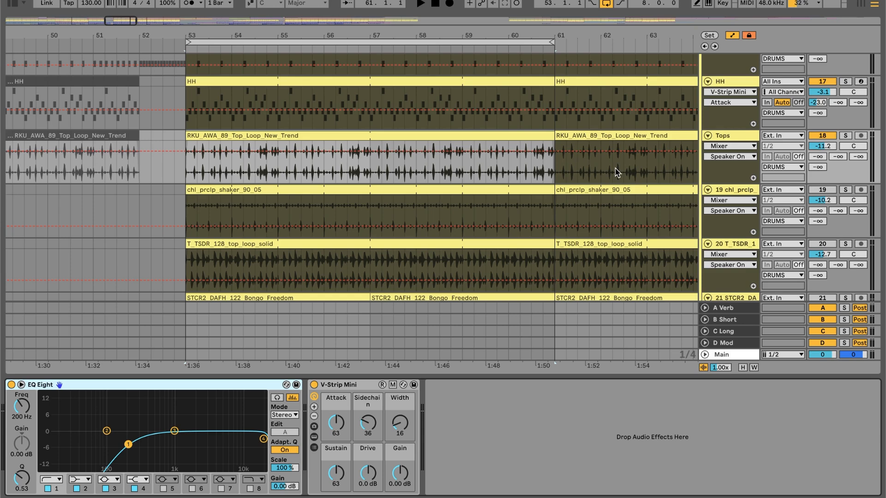
# Activate the chl_prclp_shaker track, play it from bar 53 in the mix and soloed, and unsolo it again
pyautogui.click(826, 190)
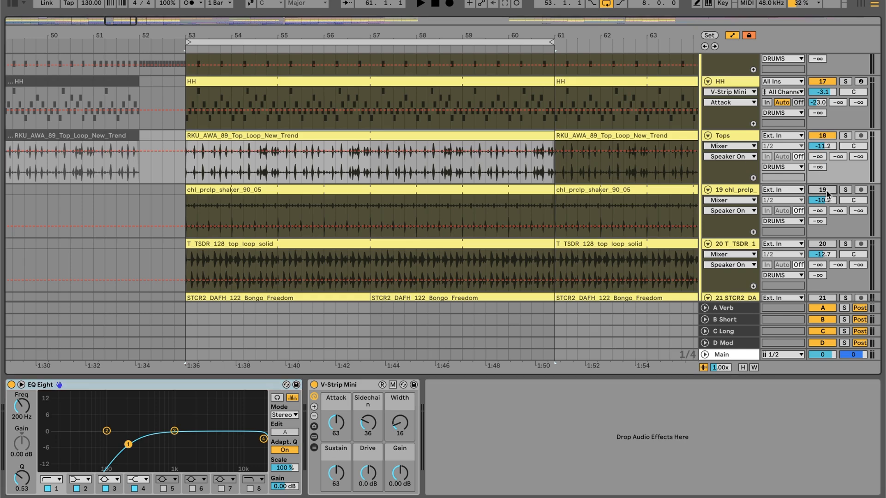
pyautogui.press('space')
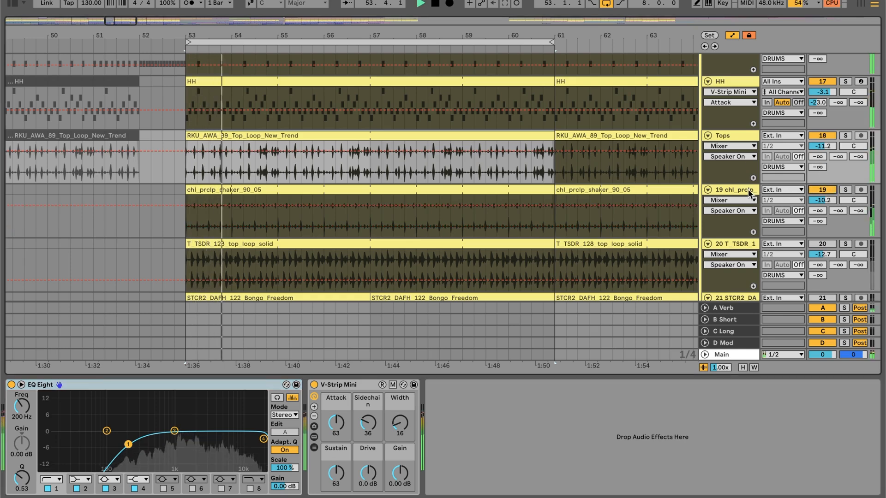
pyautogui.click(846, 189)
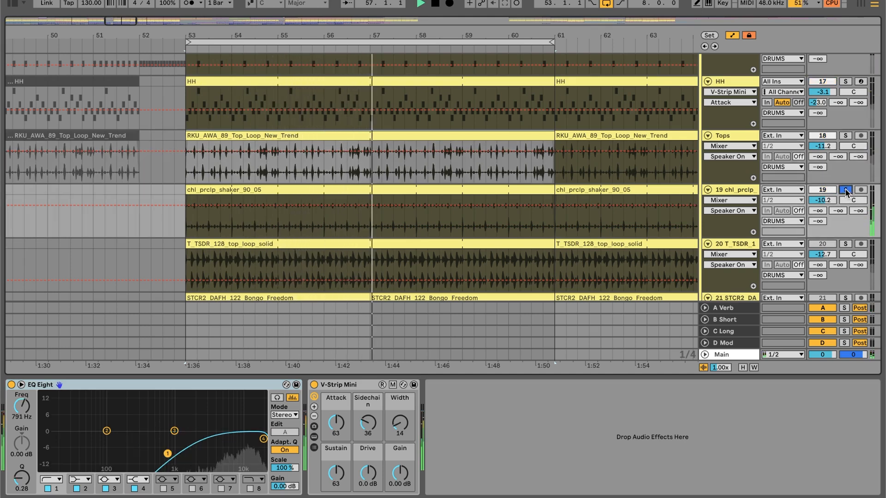
pyautogui.click(846, 190)
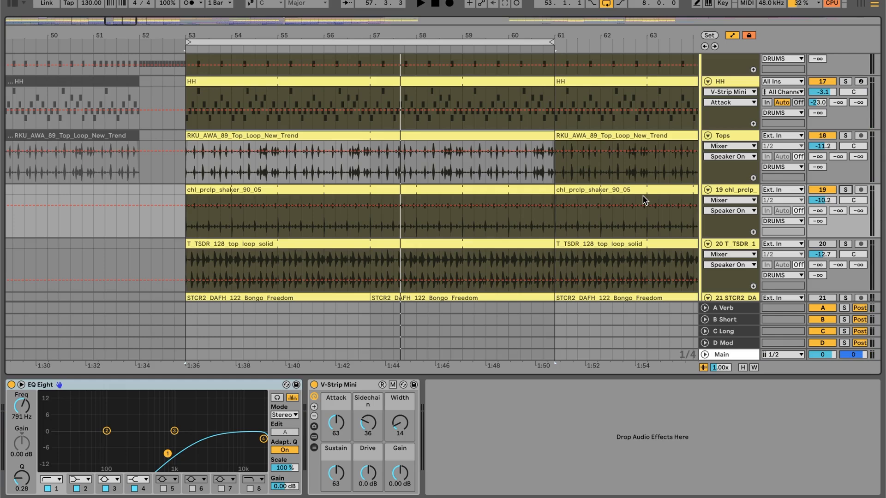
# Examine the shaker clip's warp mode and groove assignment at bar 53, and return to the track's effect devices
pyautogui.click(343, 188)
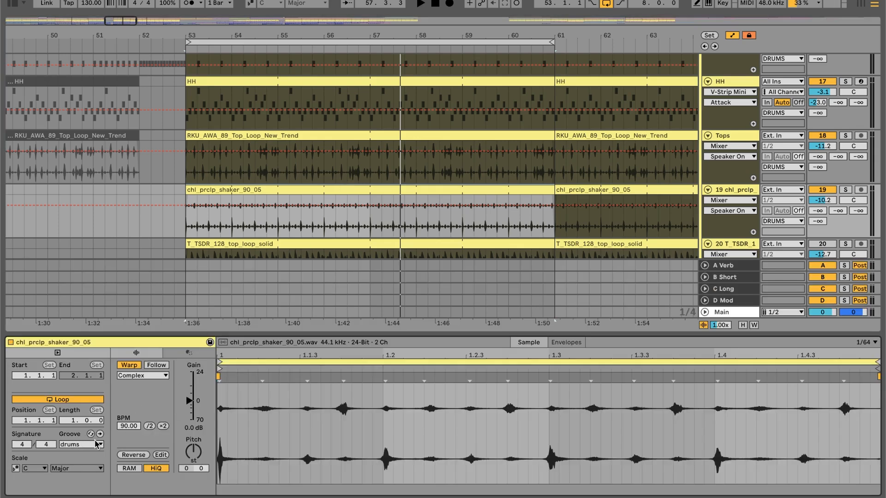
pyautogui.hotkey('shift', 'Tab')
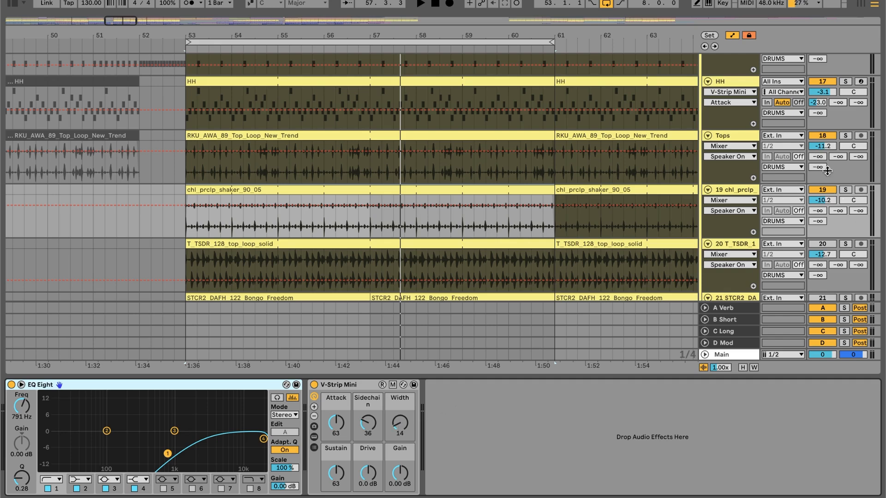
pyautogui.scroll(1, 723, 149)
pyautogui.scroll(3, 723, 148)
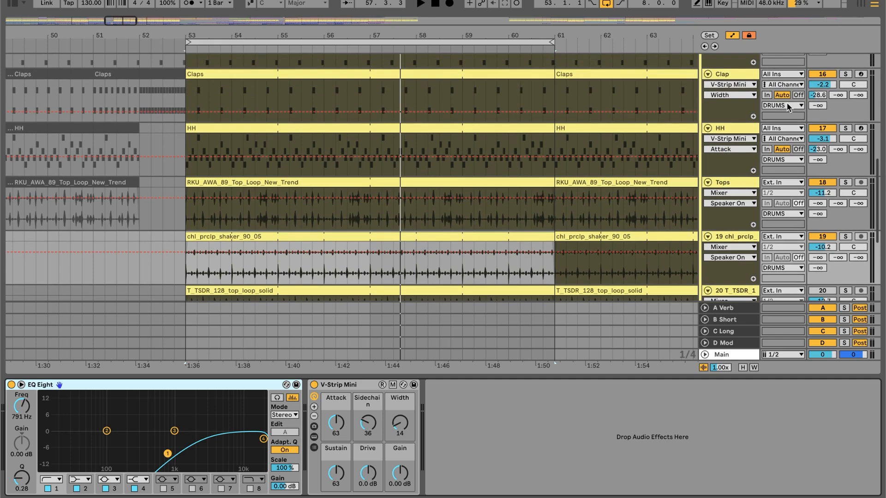
pyautogui.scroll(-3, 573, 193)
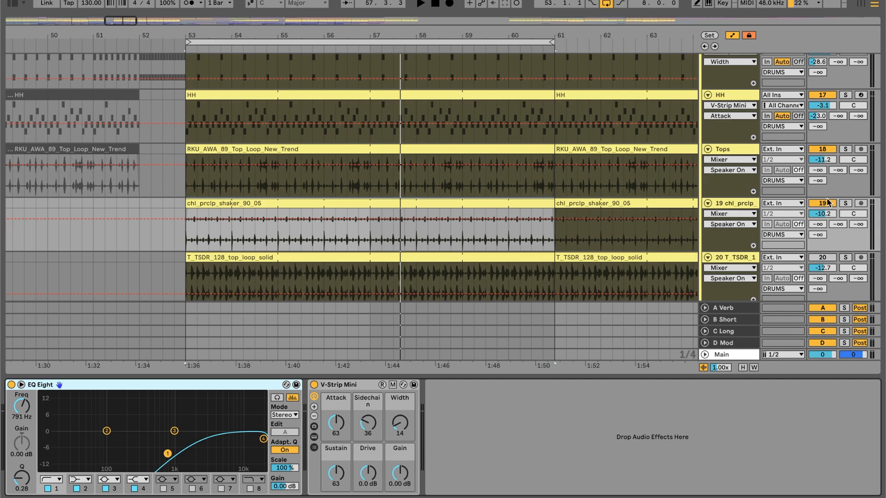
# Activate the T_TSDR_128_top_loop_solid track, play it from bar 53 in the mix and soloed, and unsolo it again
pyautogui.scroll(-10, 688, 207)
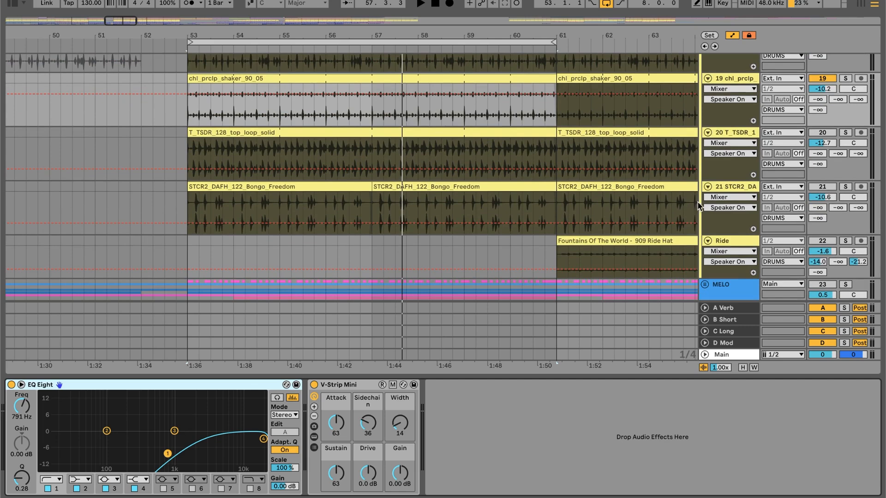
pyautogui.click(831, 132)
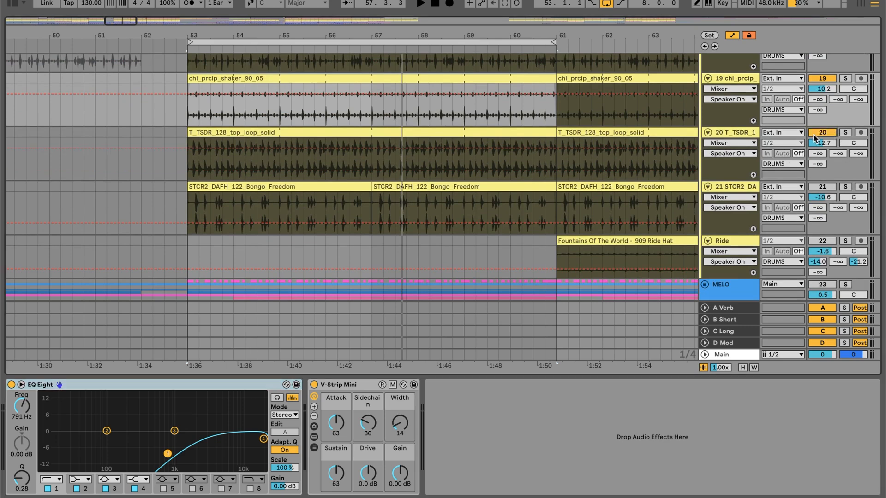
pyautogui.press('space')
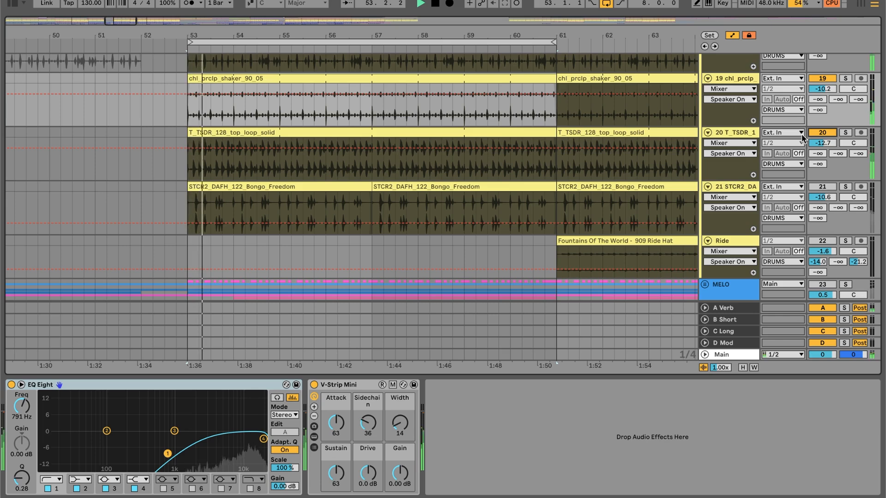
pyautogui.click(846, 133)
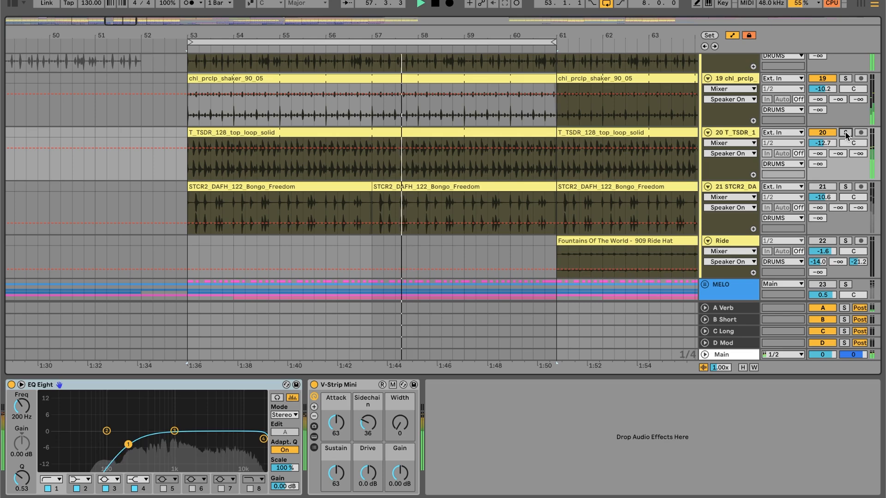
pyautogui.press('space')
pyautogui.click(845, 133)
# Examine the T_TSDR_128_top_loop_solid clip's Beats warp and groove settings, and the track's EQ Eight and V-Strip Mini
pyautogui.click(474, 133)
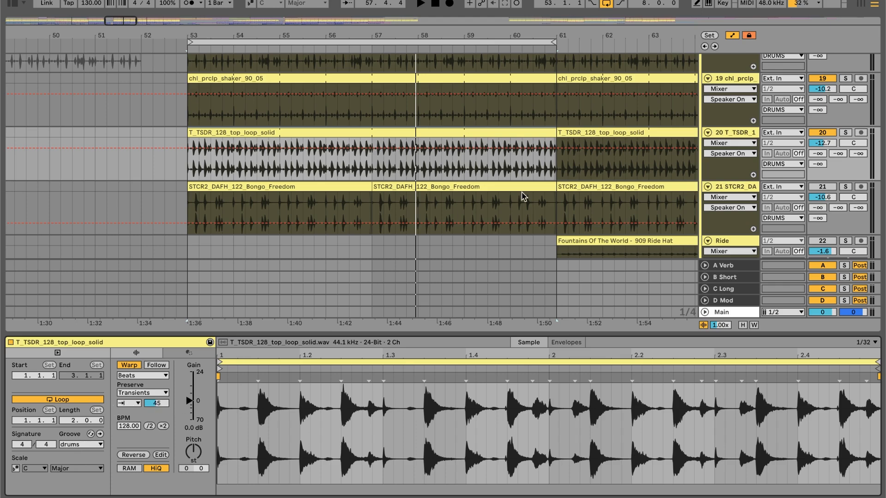
pyautogui.click(728, 132)
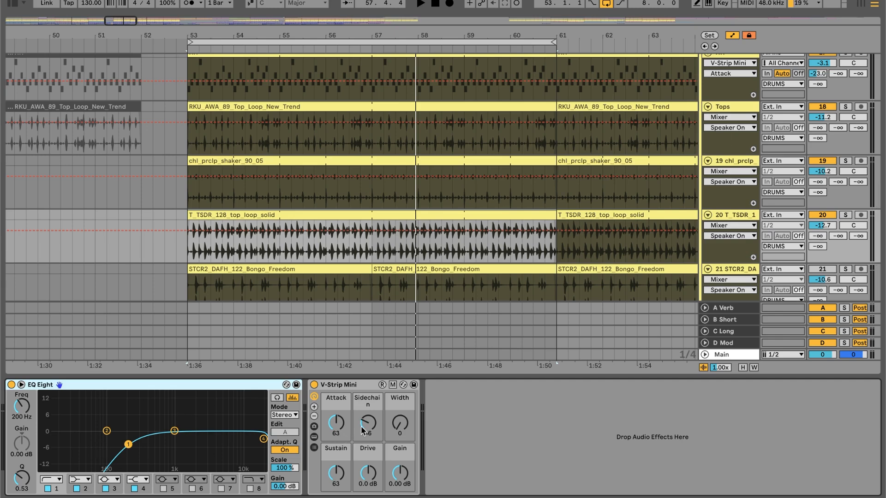
# Activate the STCR2_DAFH_122_Bongo_Freedom track, play it from bar 53 in the mix and soloed, and unsolo it again
pyautogui.scroll(-3, 646, 173)
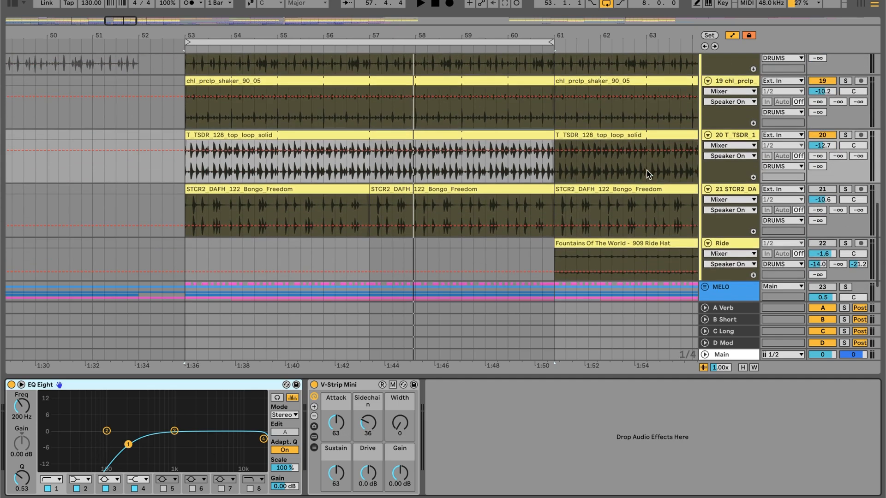
pyautogui.click(733, 192)
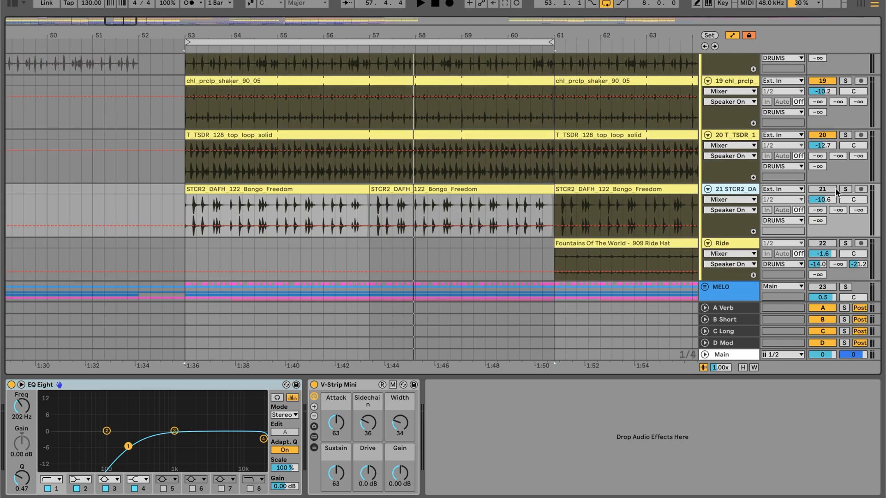
pyautogui.click(298, 193)
pyautogui.press('space')
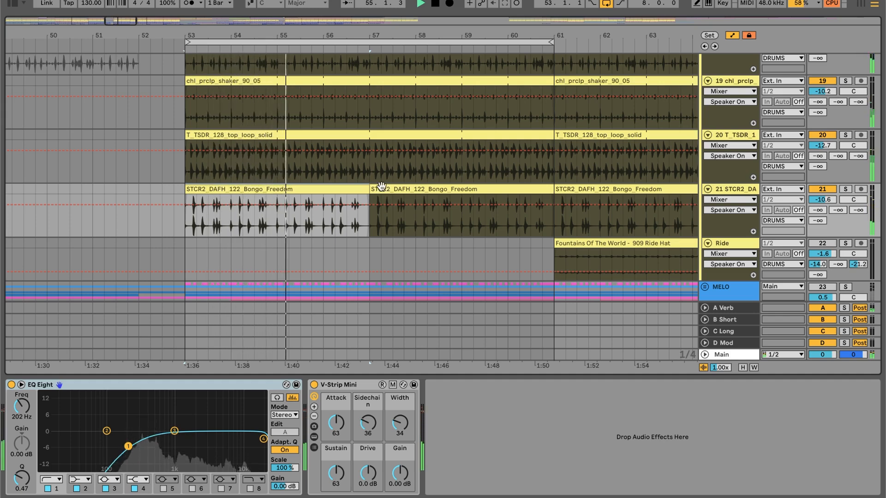
pyautogui.click(847, 189)
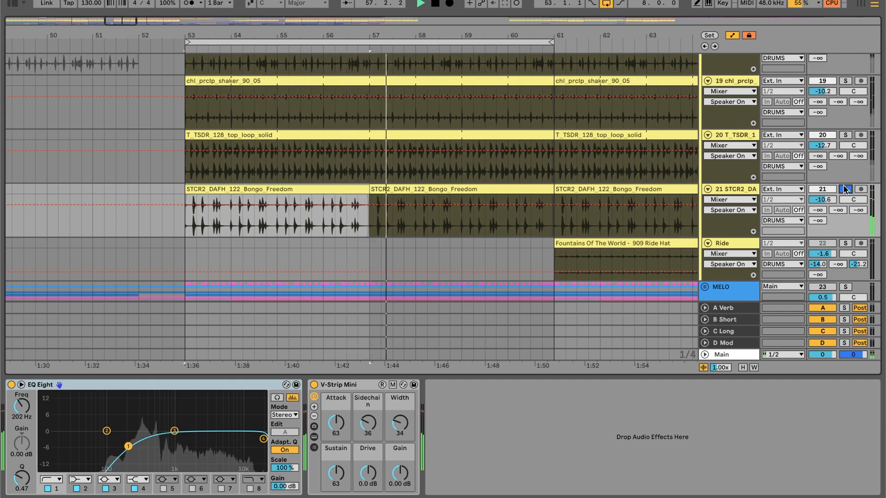
pyautogui.press('space')
pyautogui.click(846, 190)
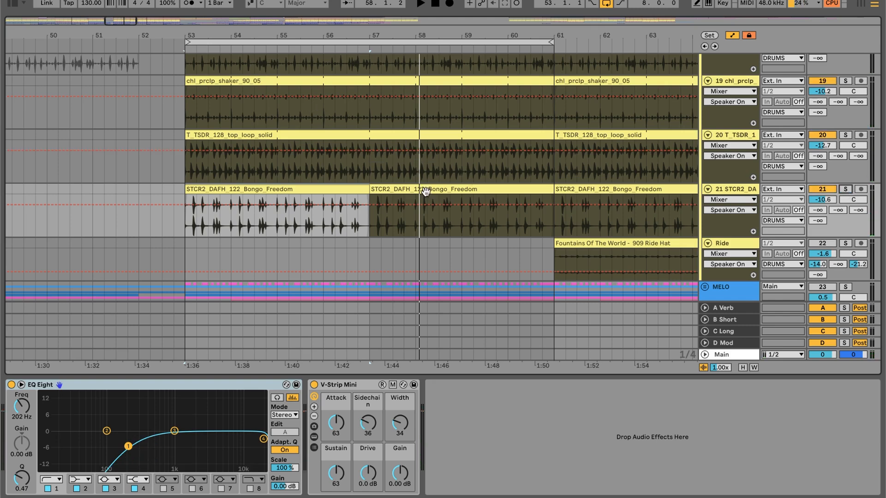
# Examine the warp mode and groove of the bongo clip at bar 57, and the bongo track's EQ Eight and V-Strip Mini
pyautogui.click(515, 186)
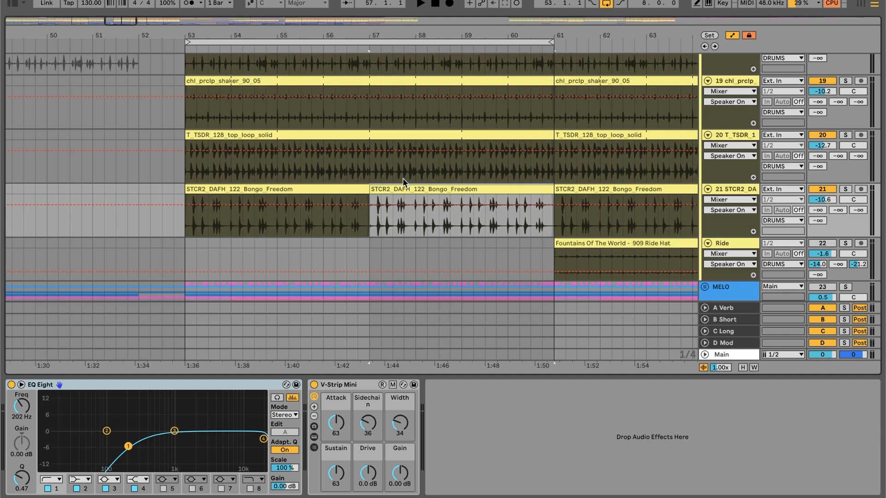
pyautogui.doubleClick(479, 189)
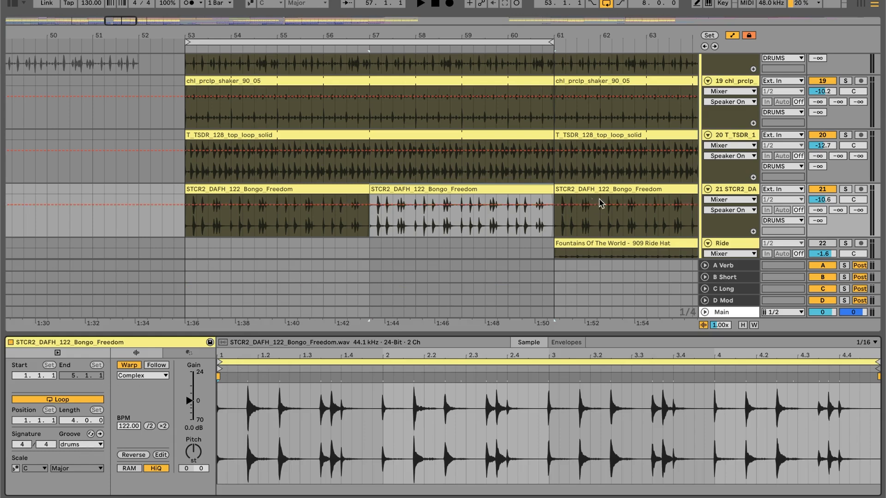
pyautogui.click(728, 194)
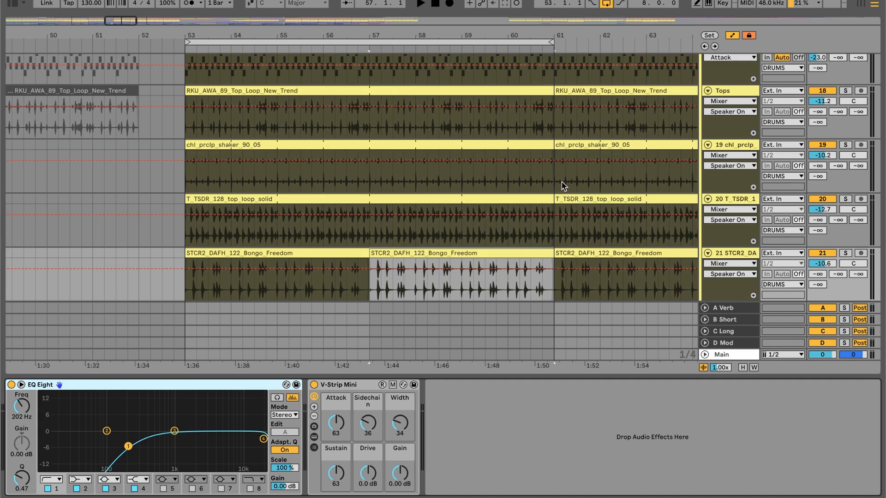
pyautogui.scroll(10, 563, 185)
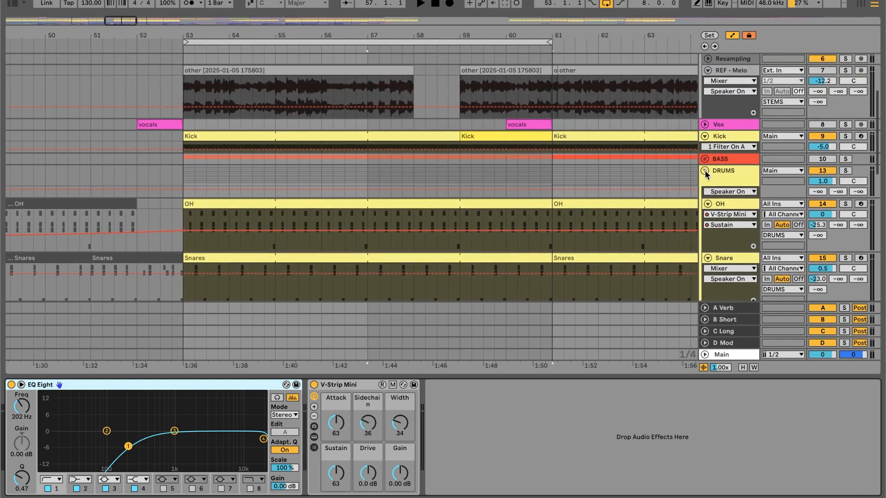
# Collapse the DRUMS group and play the complete drum section from bar 57 in the mix
pyautogui.click(705, 170)
pyautogui.press('space')
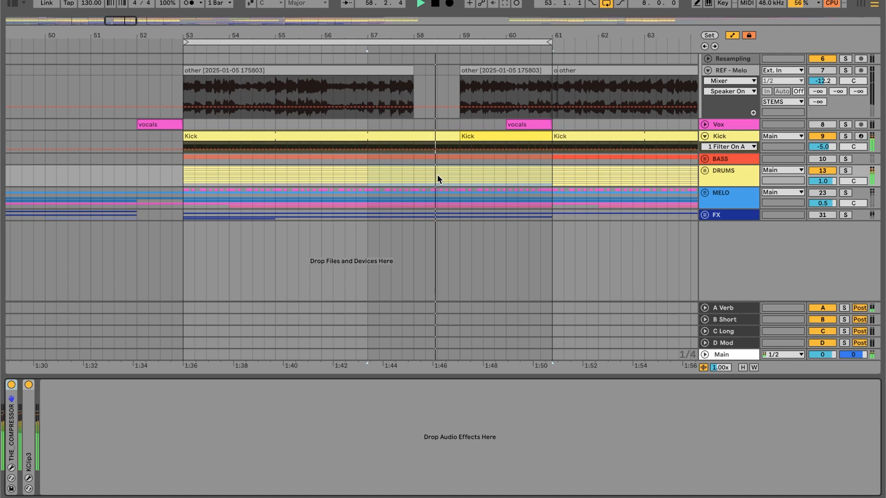
pyautogui.scroll(5, 438, 176)
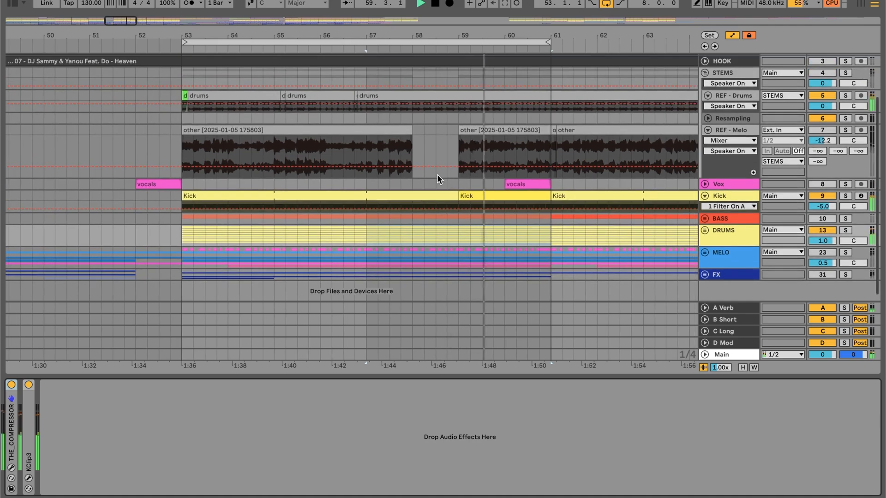
pyautogui.press('space')
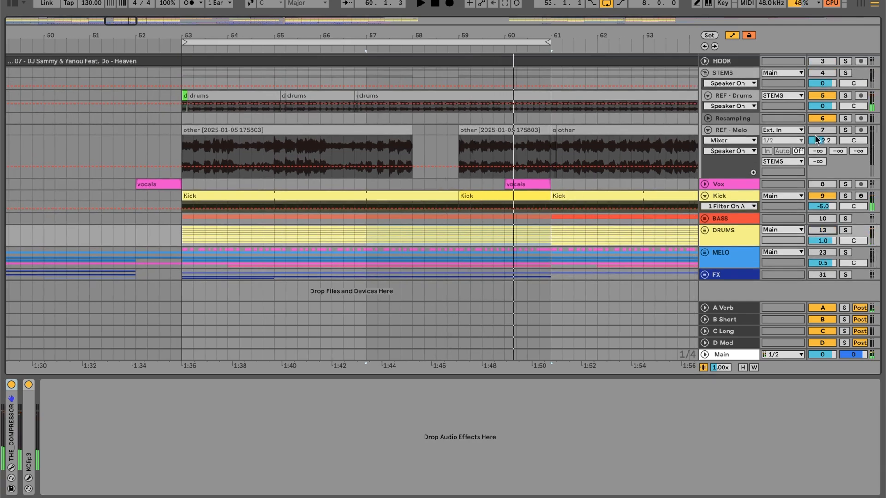
# Play the STEMS reference drums in place of the DRUMS group for comparison, and switch back to DRUMS for another playback
pyautogui.press('space')
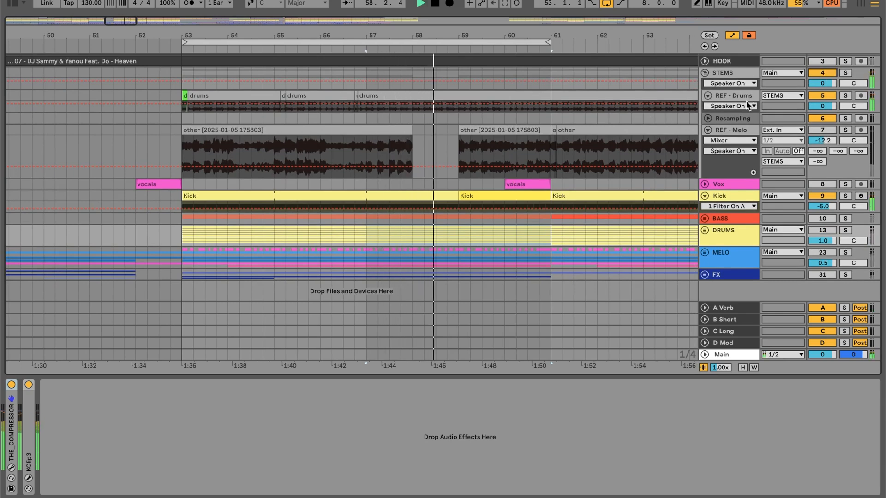
pyautogui.click(825, 71)
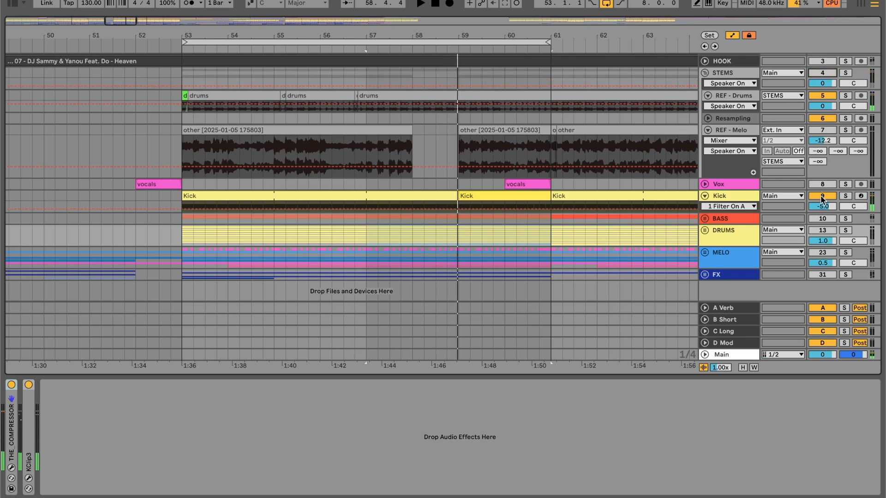
pyautogui.click(819, 229)
pyautogui.press('space')
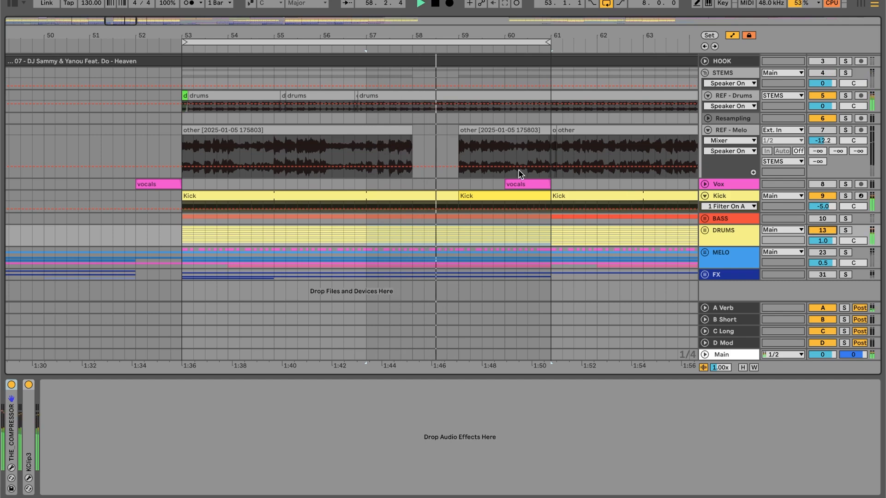
pyautogui.press('space')
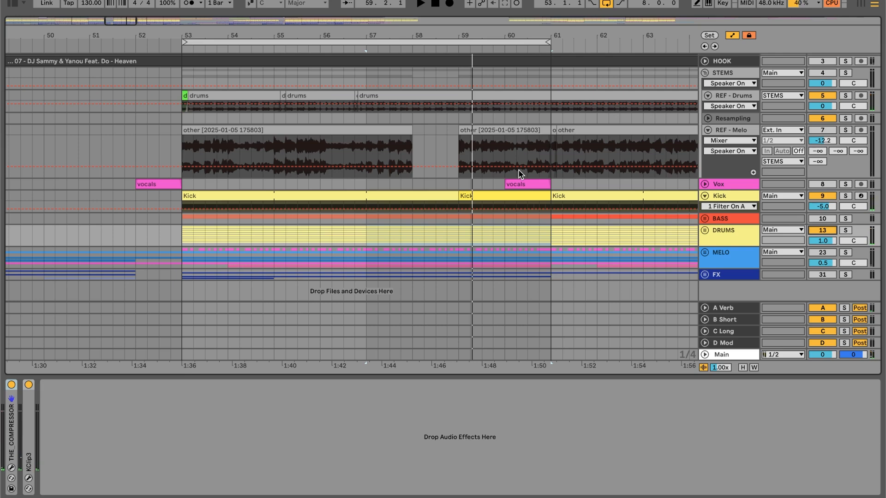
# Collapse the STEMS group, and activate the BASS and MELO groups in the mix
pyautogui.scroll(2, 525, 150)
pyautogui.hscroll(-1, 525, 150)
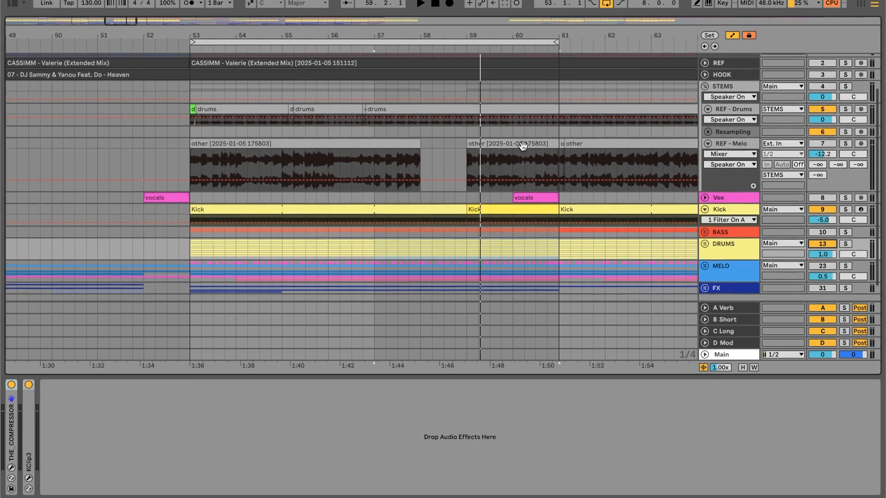
pyautogui.click(709, 87)
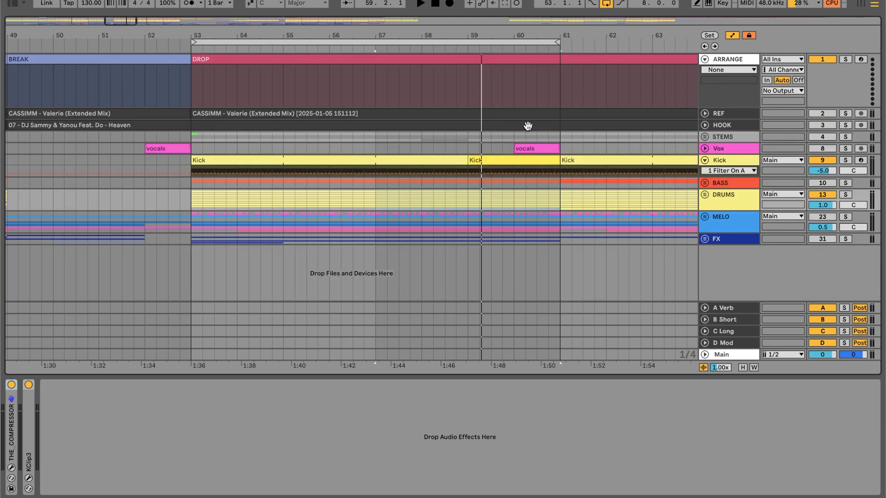
pyautogui.hscroll(1, 528, 125)
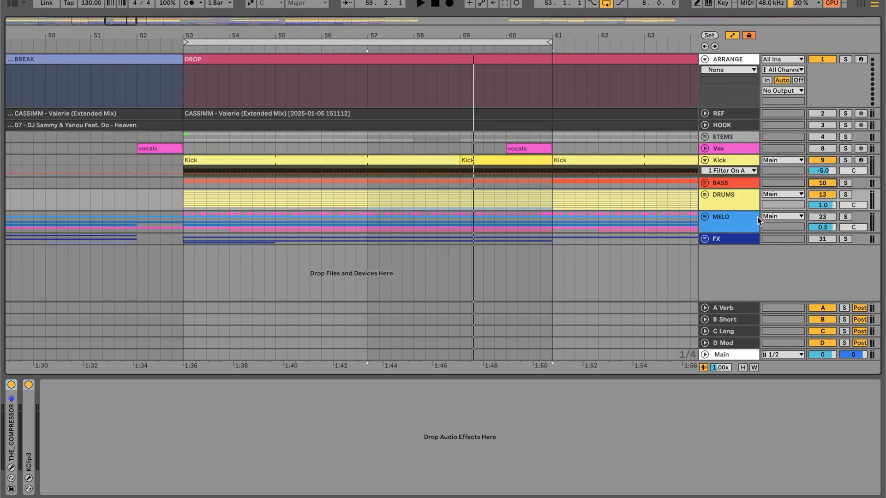
pyautogui.click(824, 217)
pyautogui.press('space')
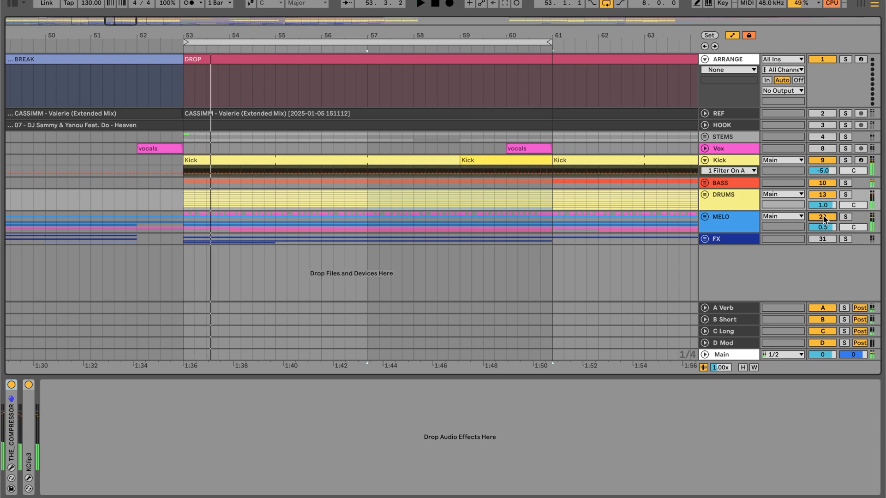
# Expand the MELO group, unfold and activate its Melody track, and play it in the mix
pyautogui.click(704, 217)
pyautogui.scroll(-5, 521, 224)
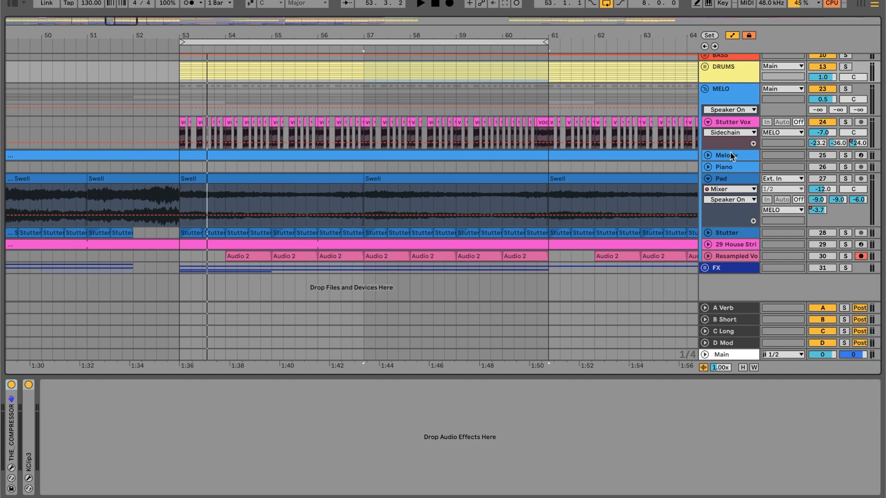
pyautogui.click(708, 156)
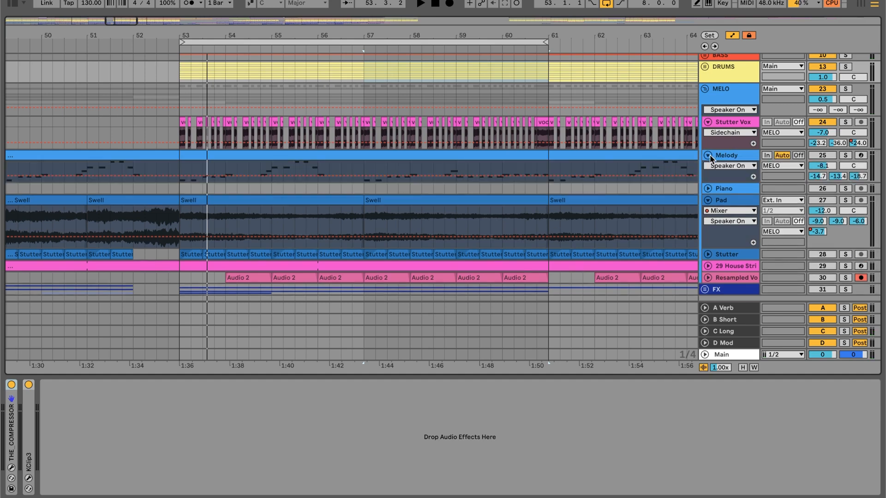
pyautogui.click(827, 155)
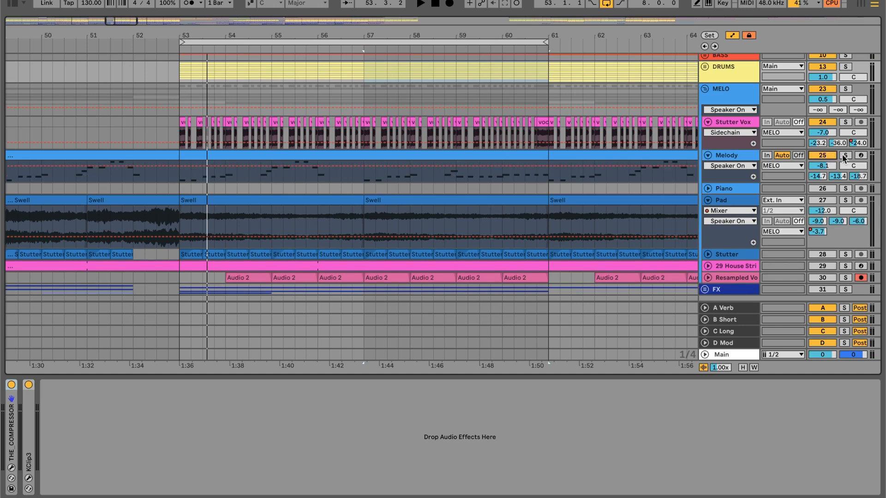
pyautogui.press('space')
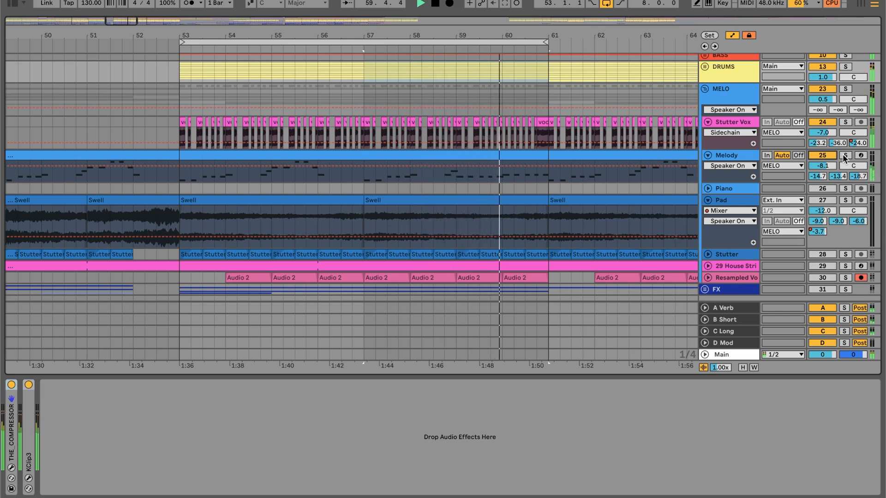
# Solo the Melody track, play it from bar 57 and from late in bar 62, and unsolo it again
pyautogui.click(845, 155)
pyautogui.click(364, 178)
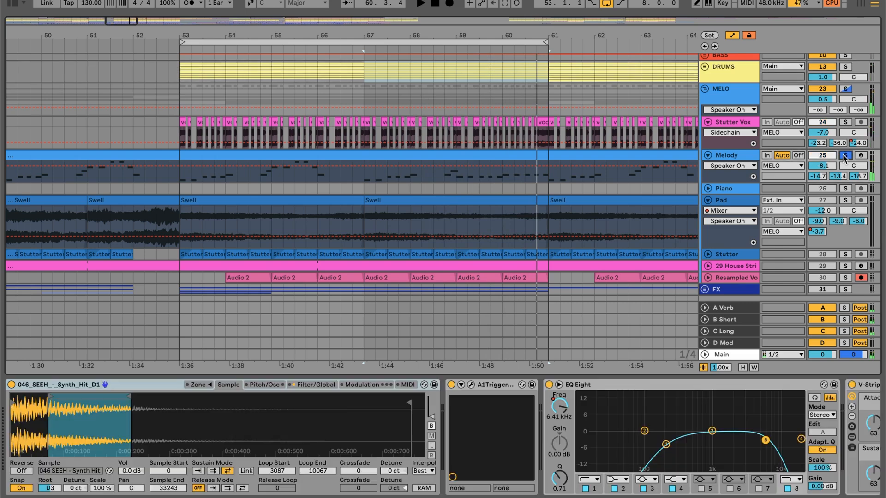
pyautogui.press('space')
pyautogui.press('space')
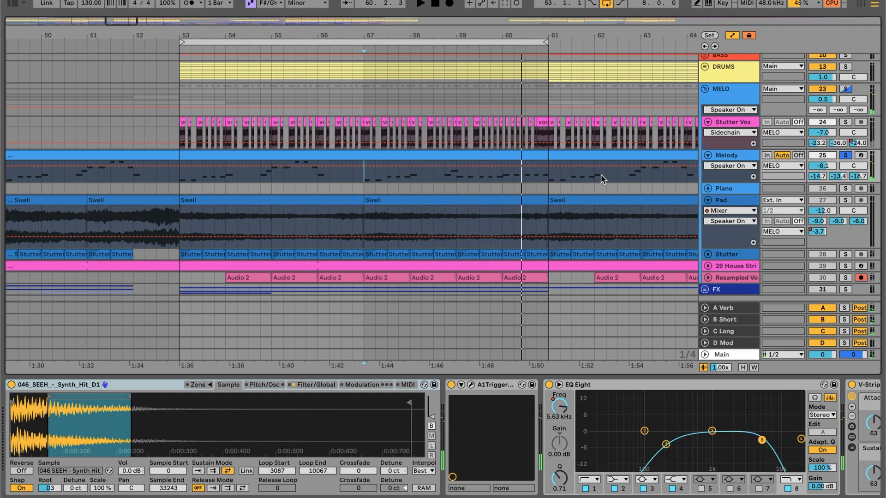
pyautogui.click(629, 179)
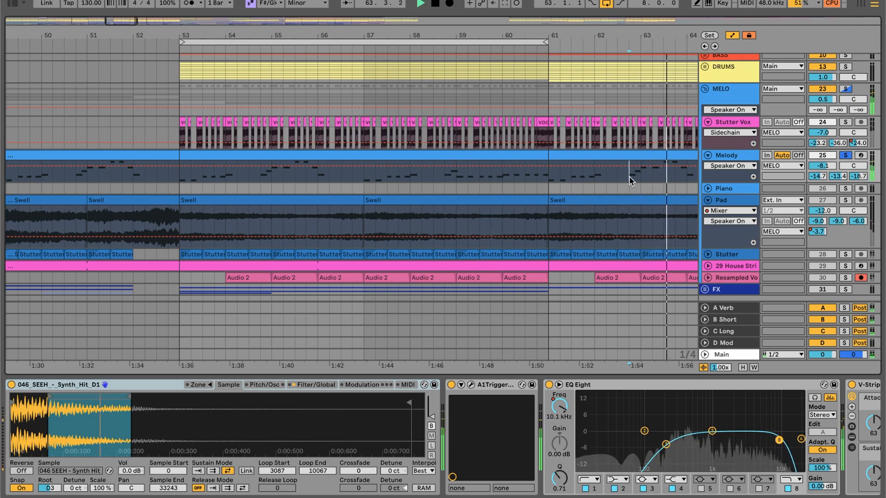
pyautogui.press('space')
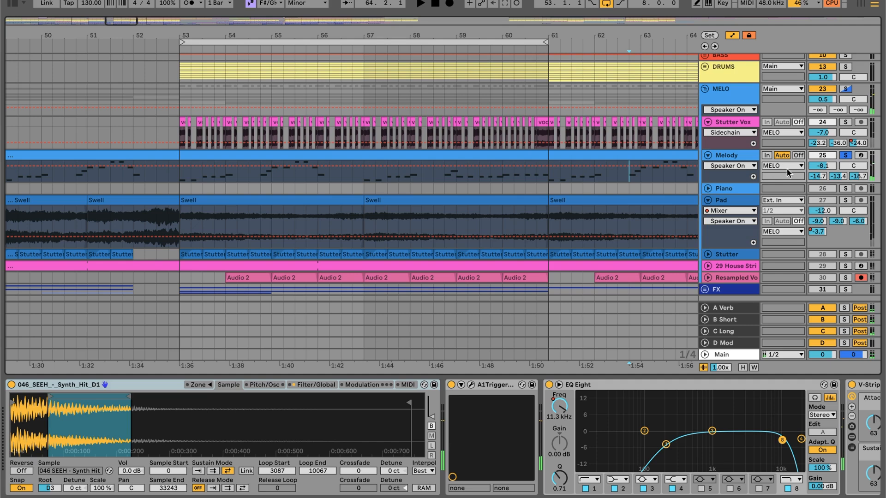
pyautogui.click(846, 156)
# Examine the MIDI notes of the Melody clip spanning bars 53 to 61 in an enlarged note editor
pyautogui.click(367, 177)
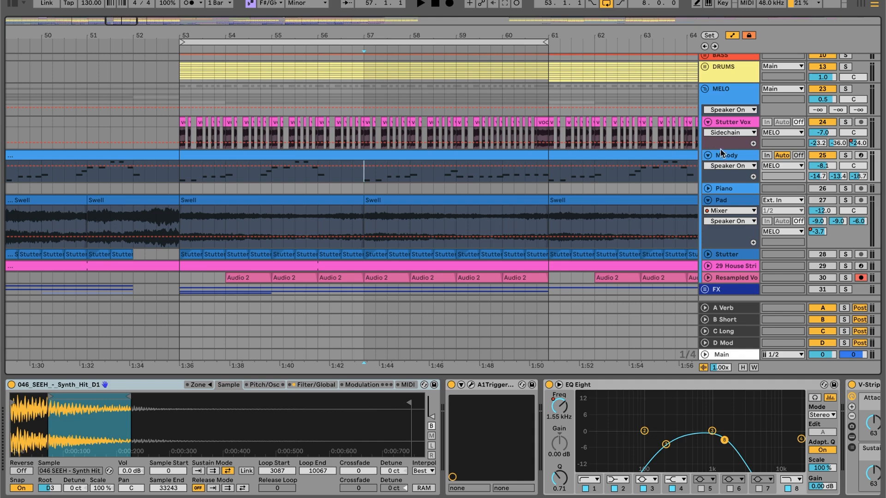
pyautogui.doubleClick(500, 155)
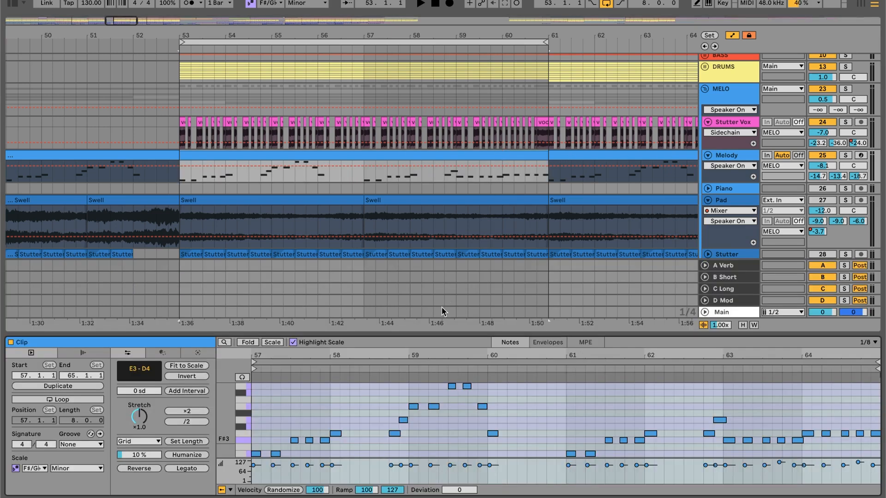
pyautogui.moveTo(430, 333); pyautogui.dragTo(428, 198)
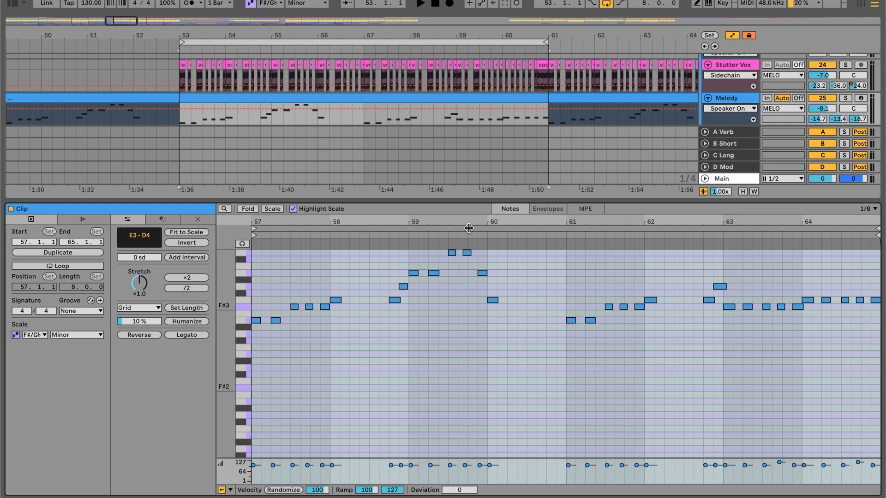
pyautogui.moveTo(463, 198); pyautogui.dragTo(462, 352)
pyautogui.scroll(1, 488, 160)
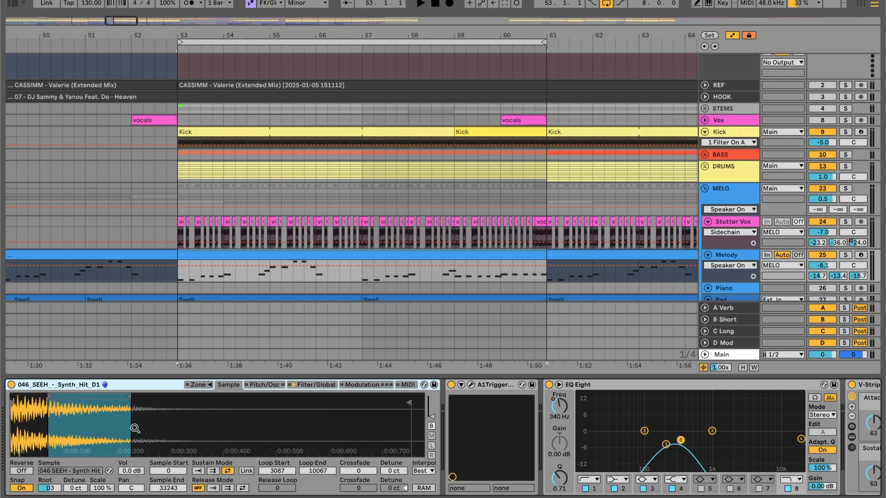
# Examine the Melody track's 046_SEEH_-_Synth_Hit_D1 sampler, A1TriggerGate pattern, EQ Eight and V-Strip Mini
pyautogui.click(52, 488)
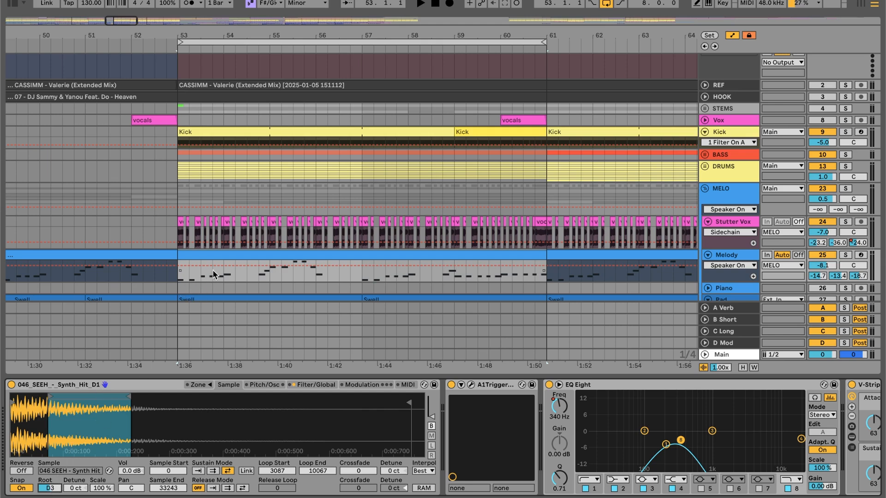
pyautogui.click(471, 384)
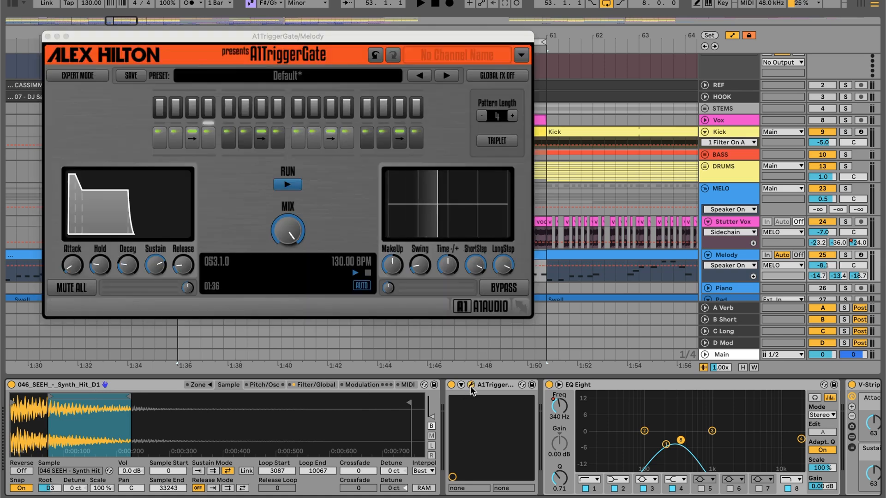
pyautogui.click(48, 36)
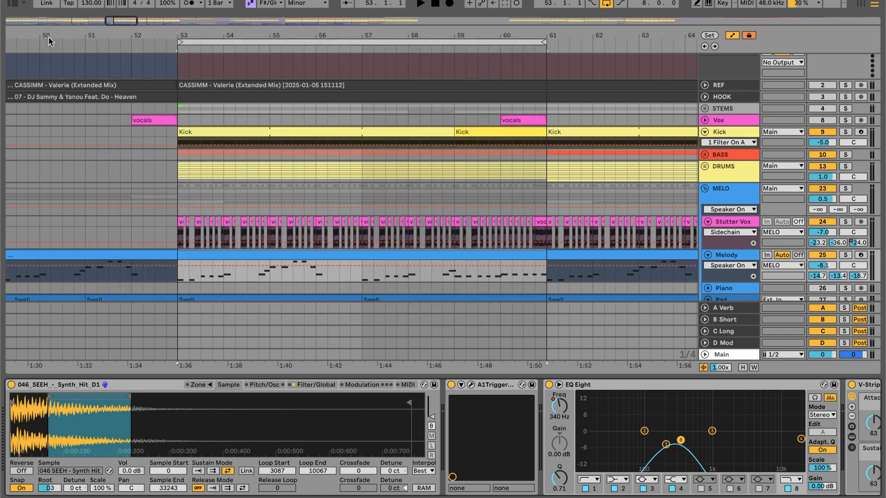
pyautogui.hscroll(3, 446, 396)
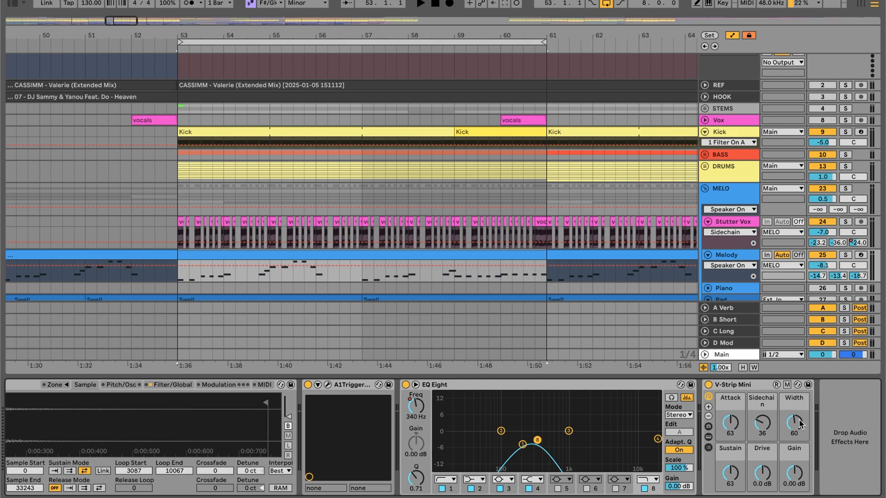
# Collapse the Melody track and show the whole arrangement across the track groups
pyautogui.scroll(-5, 645, 298)
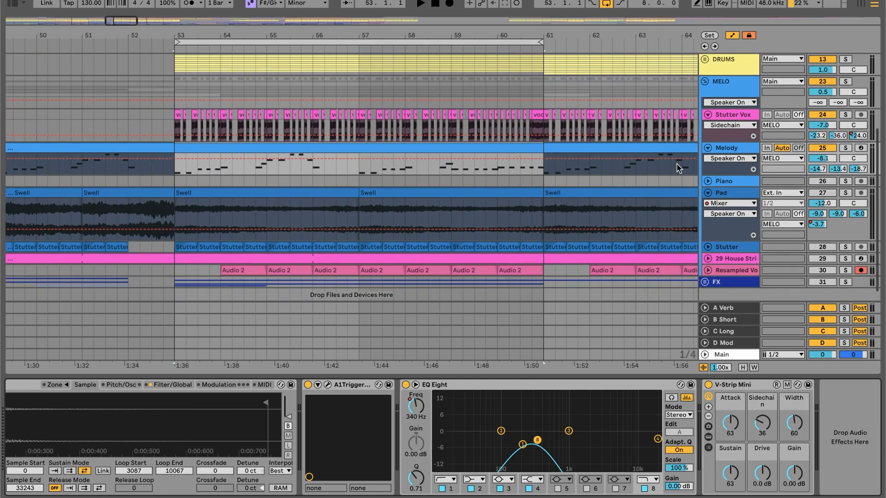
pyautogui.click(708, 148)
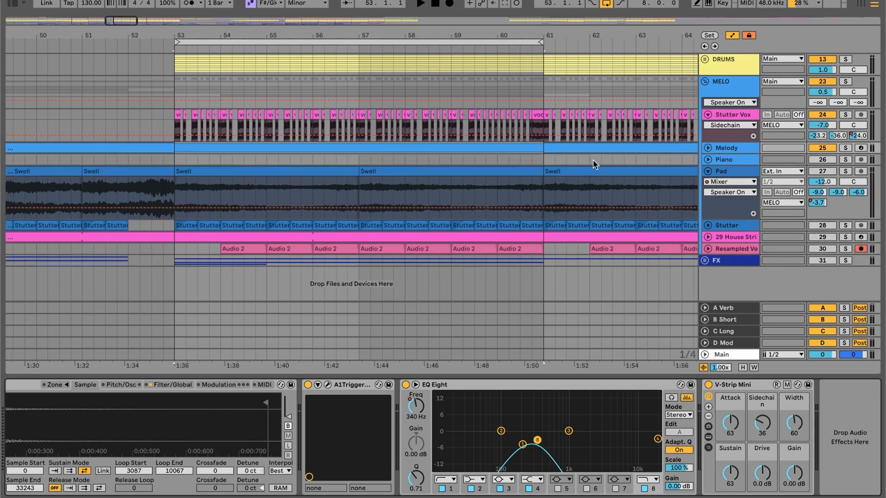
pyautogui.hscroll(3, 356, 70)
pyautogui.moveTo(320, 33); pyautogui.dragTo(210, 34)
pyautogui.scroll(2, 386, 144)
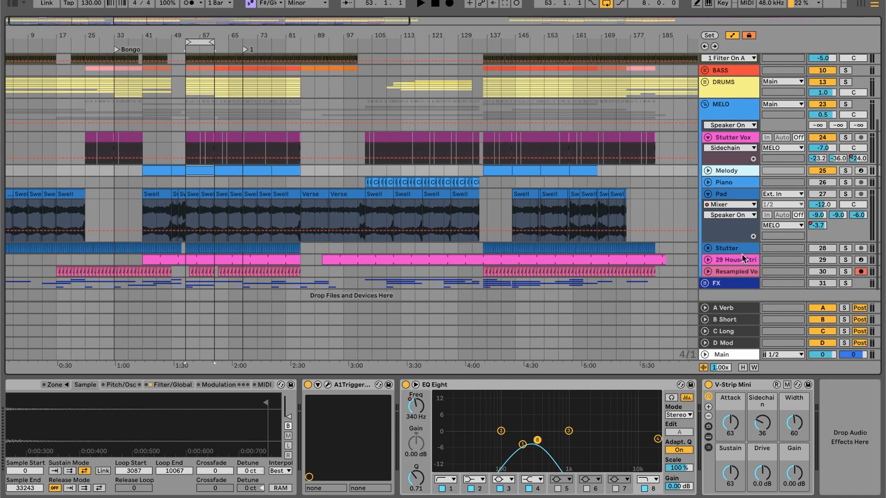
pyautogui.scroll(5, 754, 262)
pyautogui.click(816, 139)
pyautogui.scroll(-2, 544, 185)
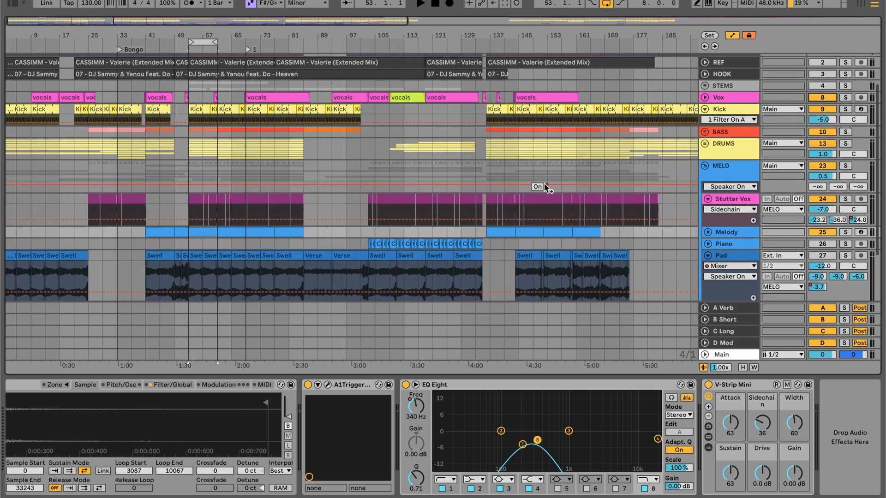
pyautogui.scroll(-1, 669, 233)
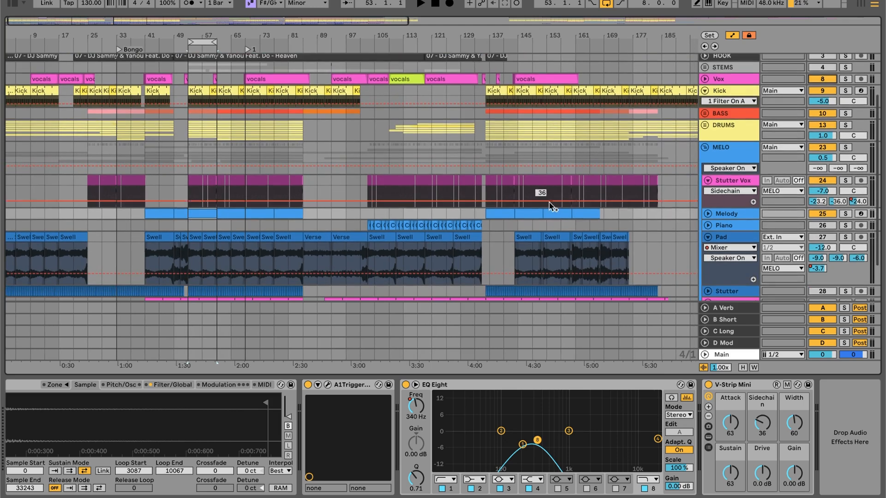
# Activate and unfold the Piano track, and set the playback start at bar 103 where its clips begin
pyautogui.click(823, 225)
pyautogui.click(708, 226)
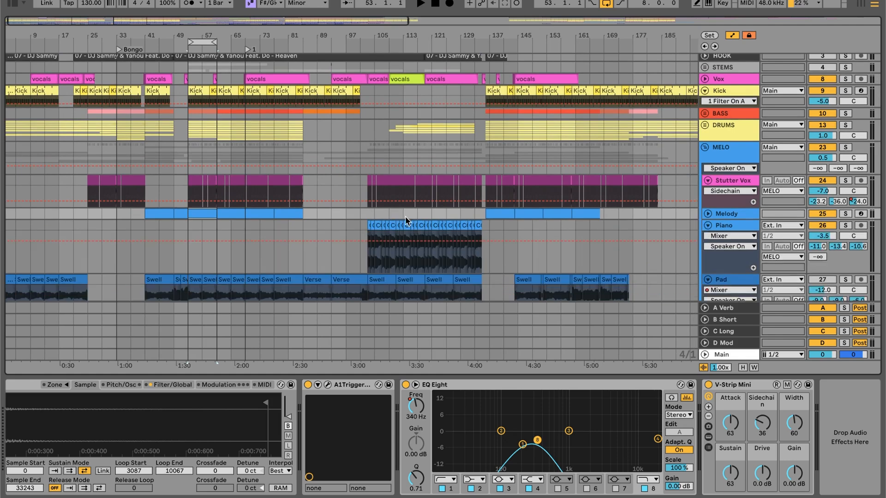
pyautogui.moveTo(378, 33); pyautogui.dragTo(378, 74)
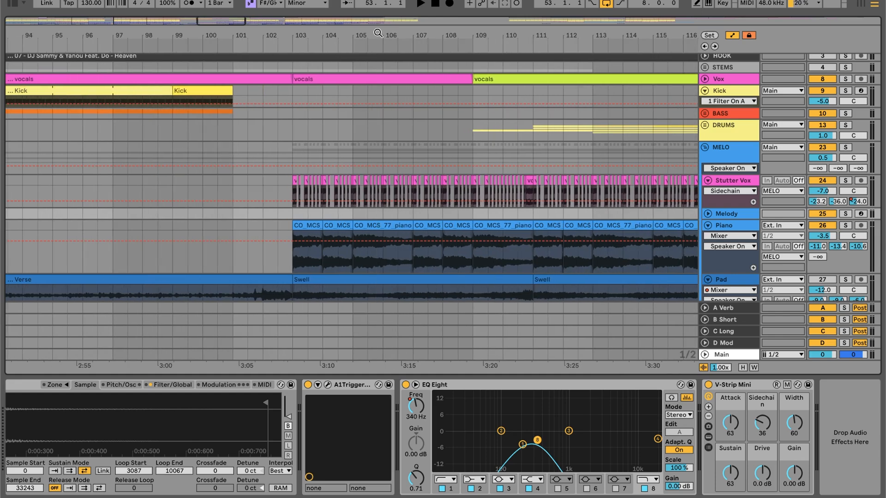
pyautogui.click(291, 131)
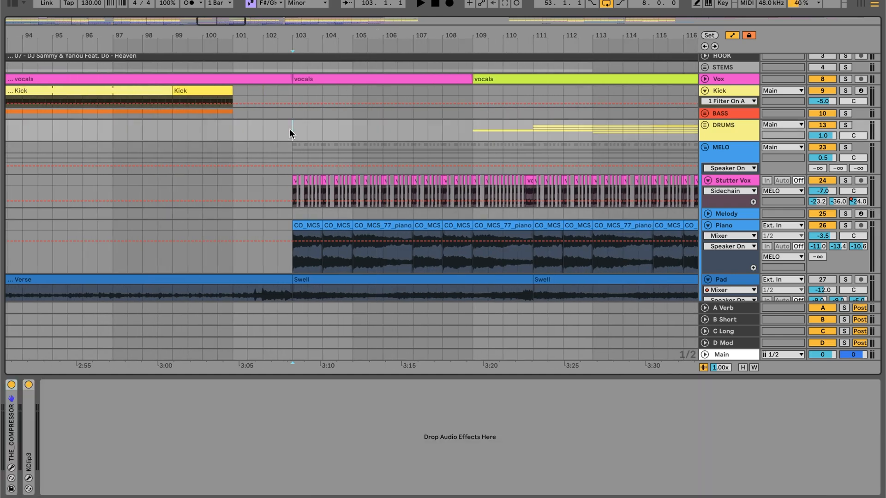
# Play the break from bar 103 with the Piano active, and examine the Piano track's EQ Eight, A1TriggerGate and V-Strip Mini
pyautogui.press('space')
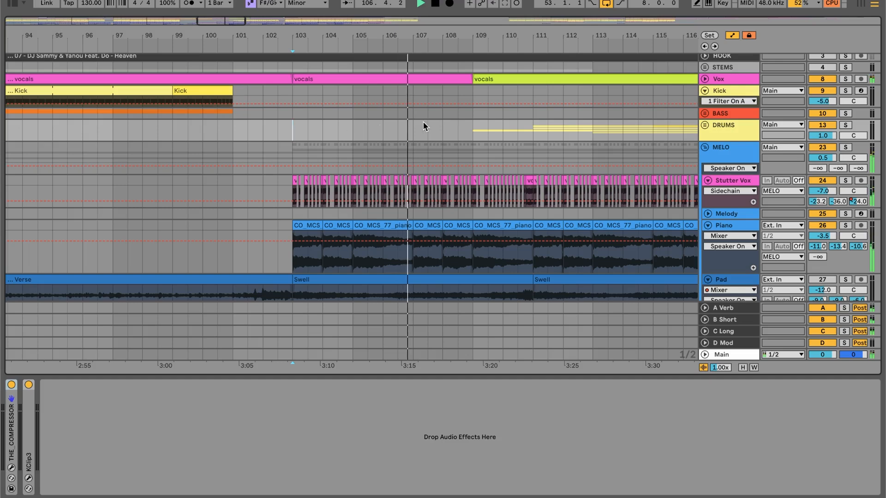
pyautogui.moveTo(390, 36); pyautogui.dragTo(305, 15)
pyautogui.scroll(3, 329, 114)
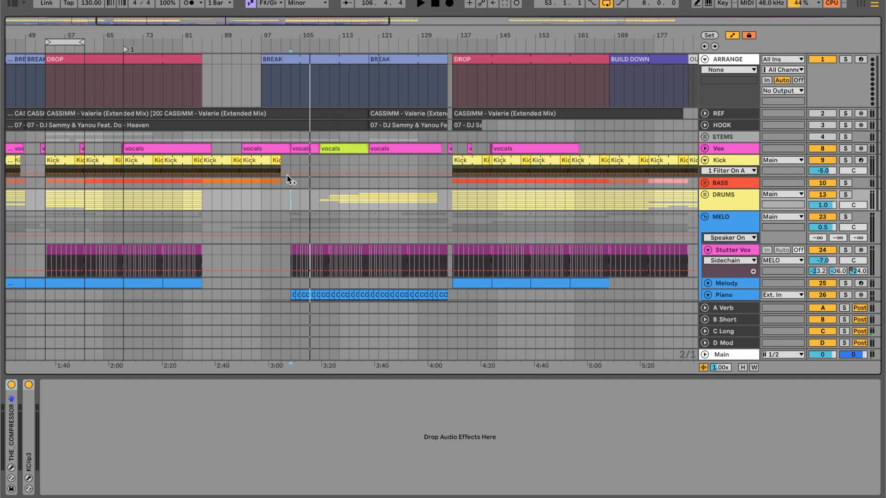
pyautogui.scroll(-5, 391, 157)
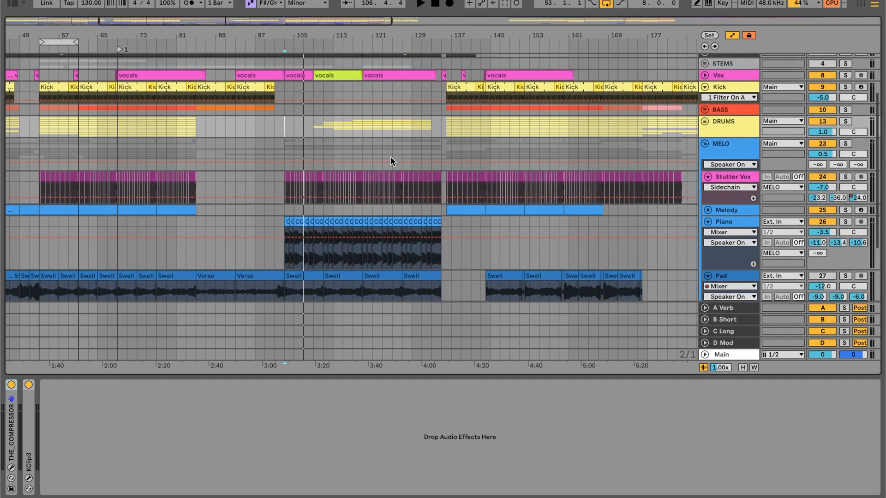
pyautogui.scroll(-1, 391, 158)
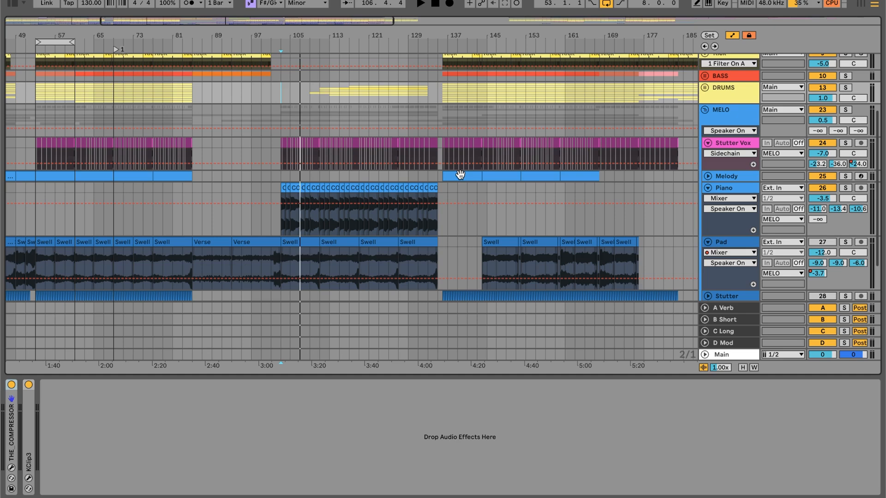
pyautogui.click(744, 188)
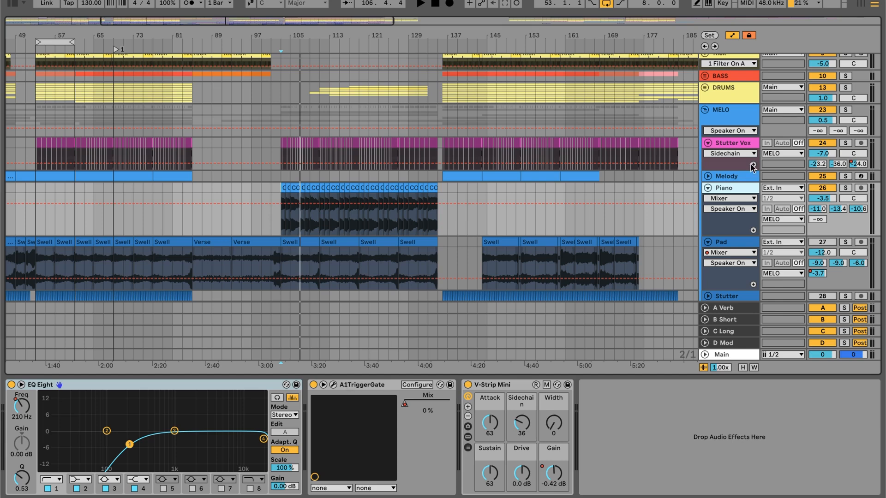
# Collapse the Piano track and activate the Pad track
pyautogui.click(708, 188)
pyautogui.hscroll(-8, 468, 210)
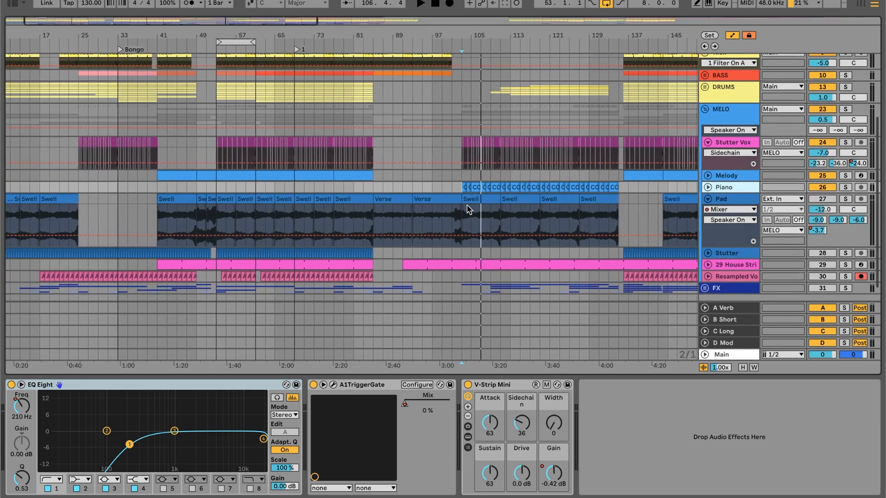
pyautogui.hscroll(-3, 468, 210)
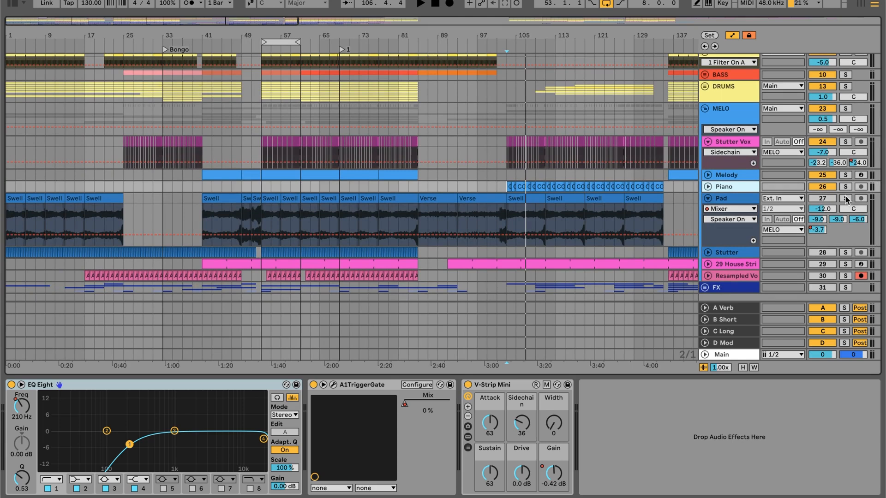
pyautogui.click(824, 198)
# Play the arrangement from bar 9 to hear the Pad track within the full mix
pyautogui.scroll(5, 342, 120)
pyautogui.scroll(-4, 337, 120)
pyautogui.scroll(2, 332, 120)
pyautogui.click(37, 187)
pyautogui.press('space')
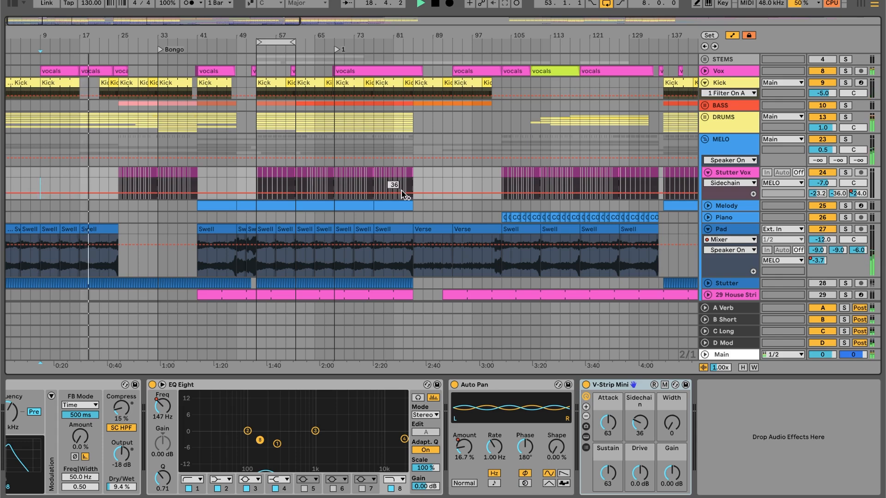
# Solo the Pad track and play its Swell clip from bar 17
pyautogui.click(100, 229)
pyautogui.press('space')
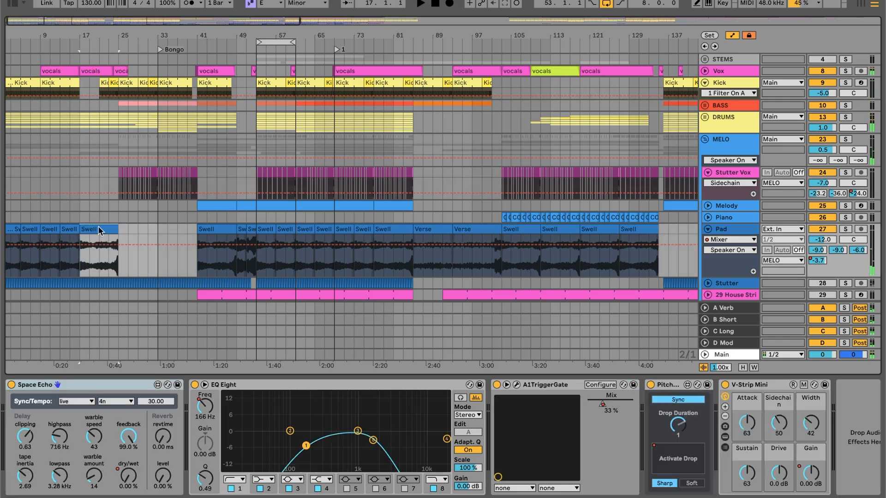
pyautogui.click(844, 230)
pyautogui.press('space')
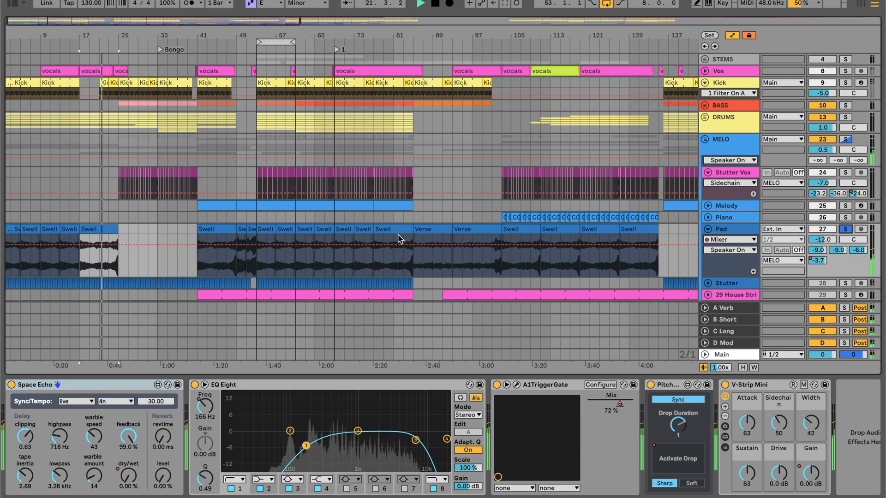
pyautogui.press('space')
# Examine the Stutter Vox clips up to bar 41 against the gap in the Pad track
pyautogui.scroll(3, 175, 237)
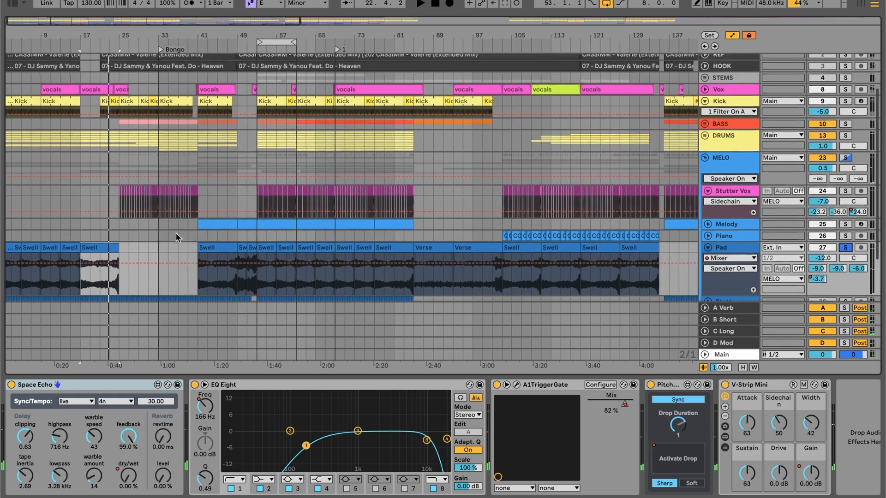
pyautogui.scroll(-1, 176, 234)
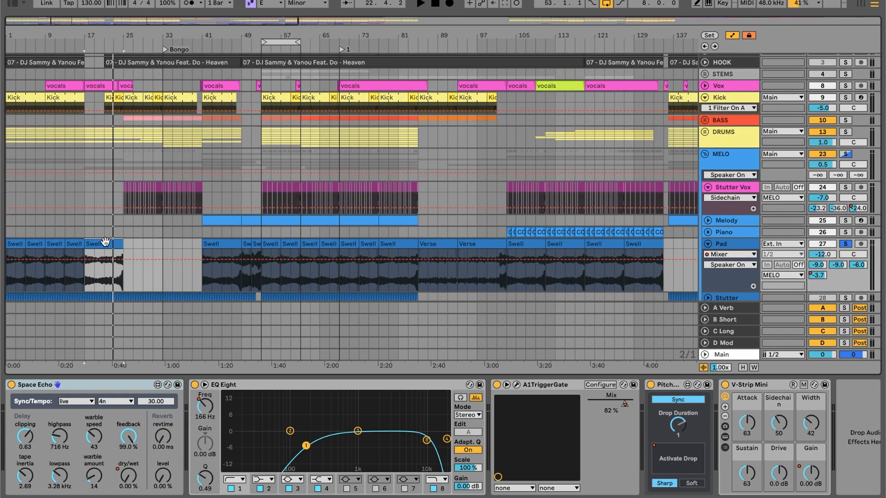
pyautogui.scroll(2, 105, 241)
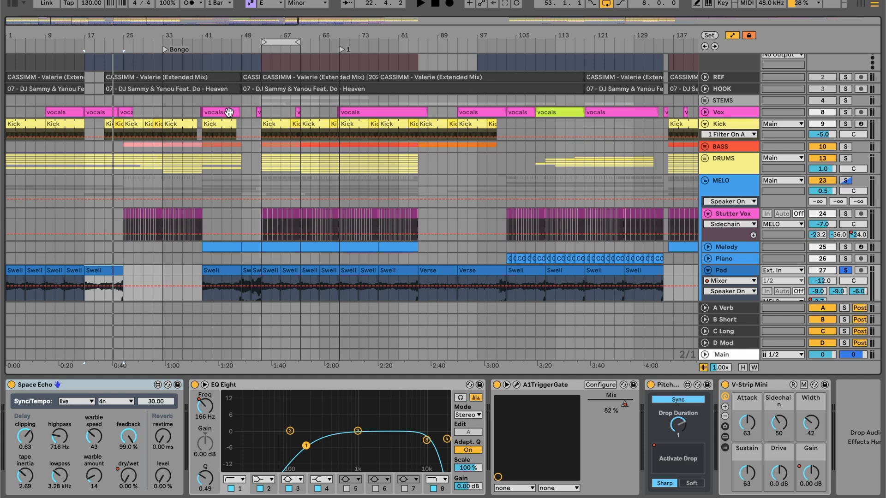
pyautogui.moveTo(115, 217); pyautogui.dragTo(197, 216)
pyautogui.scroll(-2, 197, 215)
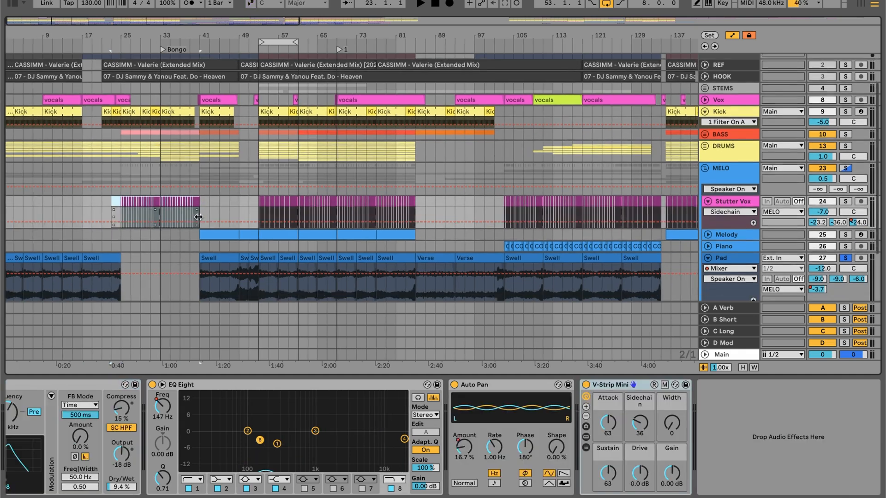
# Examine the Pad track's Swell clip at bar 17, its EQ Eight automation and the clips' return at bar 41
pyautogui.click(91, 252)
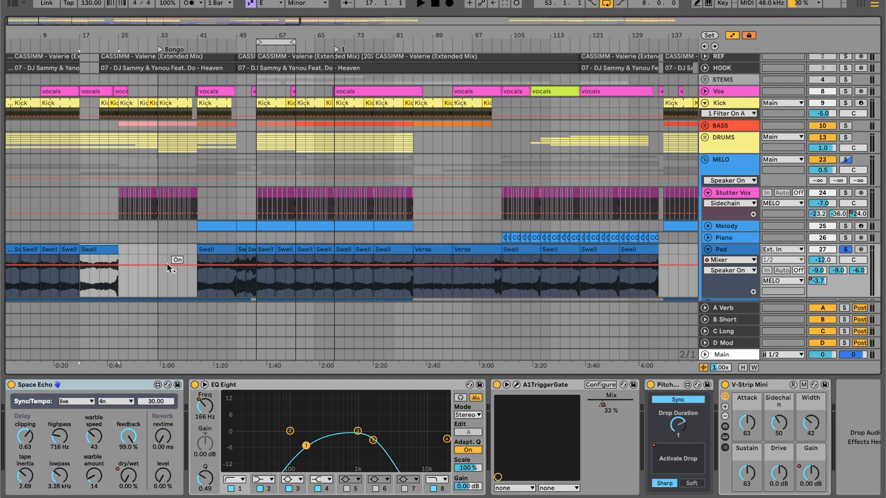
pyautogui.click(296, 385)
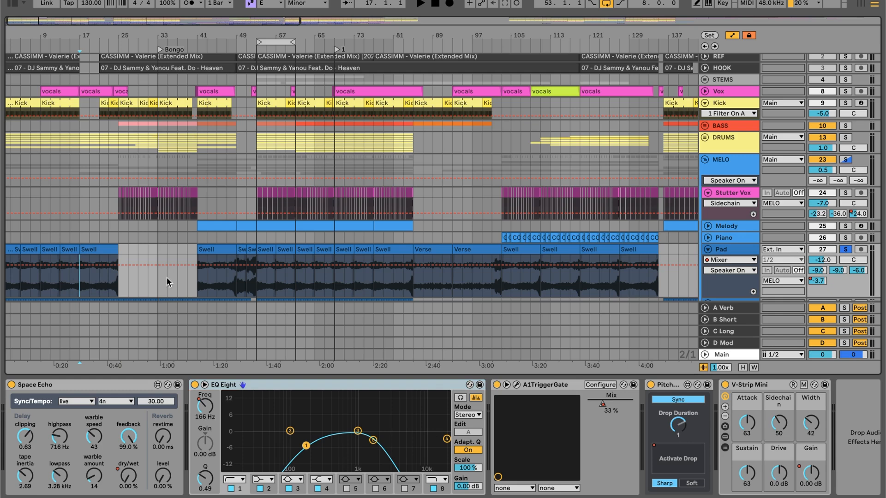
pyautogui.click(193, 281)
pyautogui.scroll(-5, 193, 278)
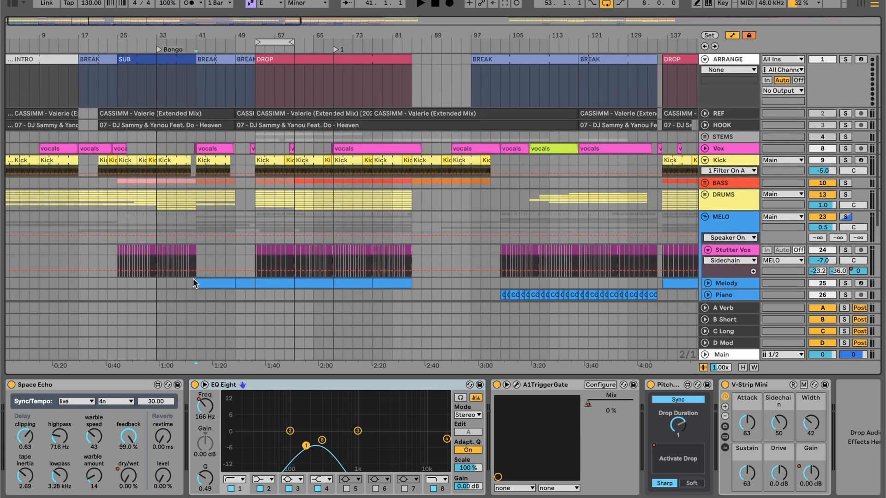
# Play the soloed Pad track from bar 69, and take it out of solo
pyautogui.click(329, 228)
pyautogui.press('space')
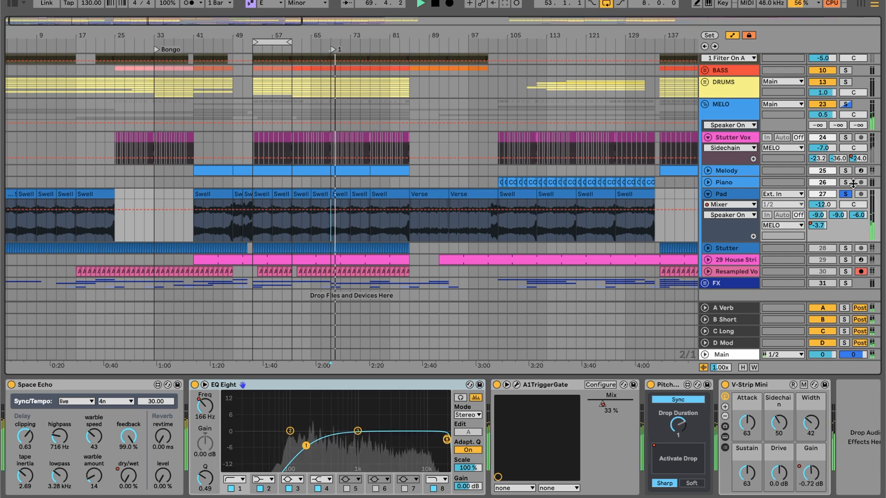
pyautogui.click(846, 195)
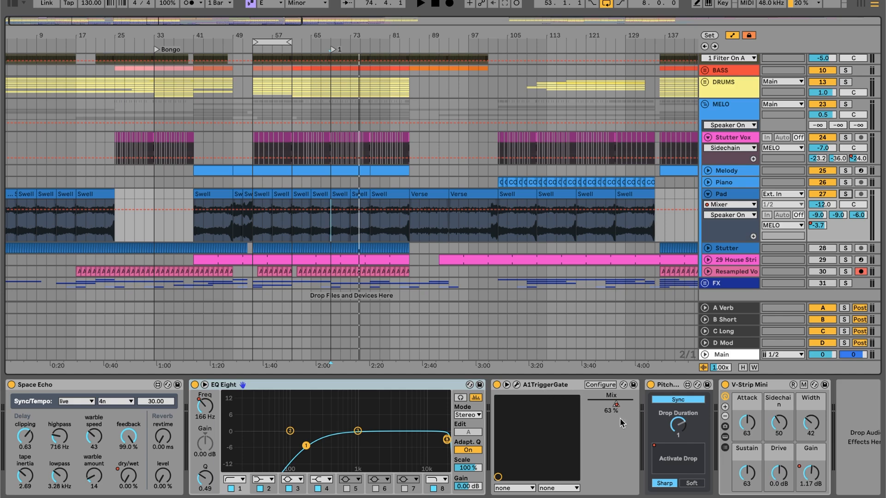
# Examine the Pad track's A1TriggerGate mix and V-Strip Mini settings, and collapse the track
pyautogui.moveTo(616, 409); pyautogui.dragTo(603, 405)
pyautogui.click(779, 391)
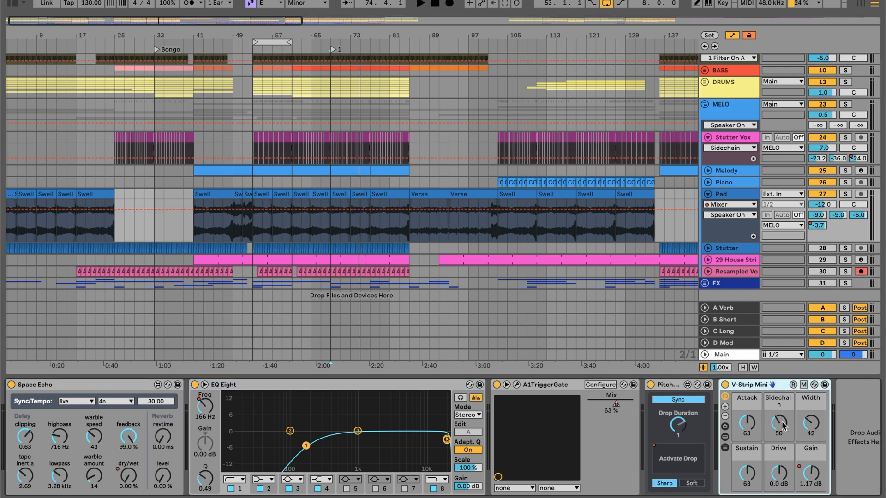
pyautogui.click(708, 194)
# Unfold, activate and solo the Stutter track, and set the playback start at bar 53
pyautogui.click(710, 206)
pyautogui.click(721, 208)
pyautogui.moveTo(255, 36); pyautogui.dragTo(255, 111)
pyautogui.click(250, 226)
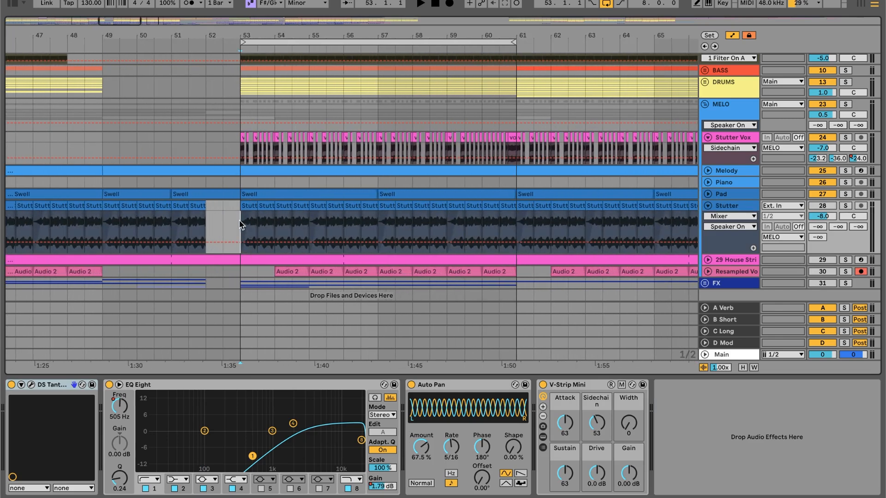
pyautogui.click(845, 206)
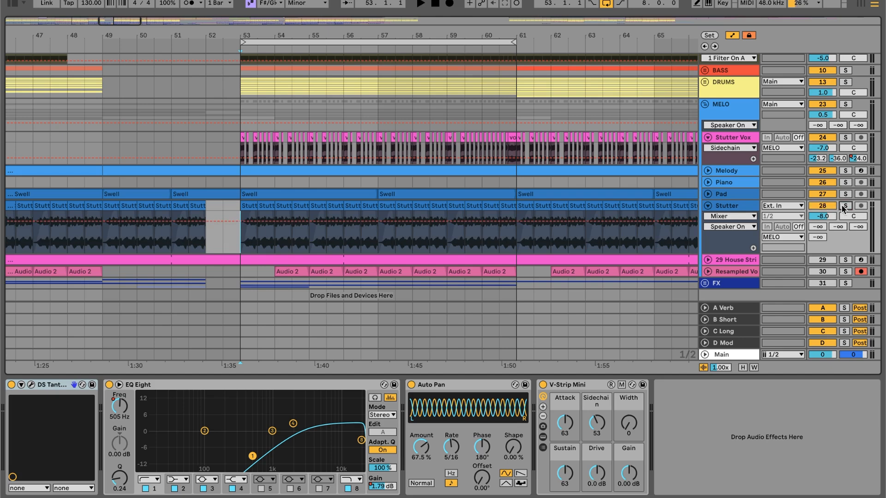
# Compare the soloed Stutter track from bar 53 with DS Tantra 2 on and bypassed, leaving the effect enabled
pyautogui.press('space')
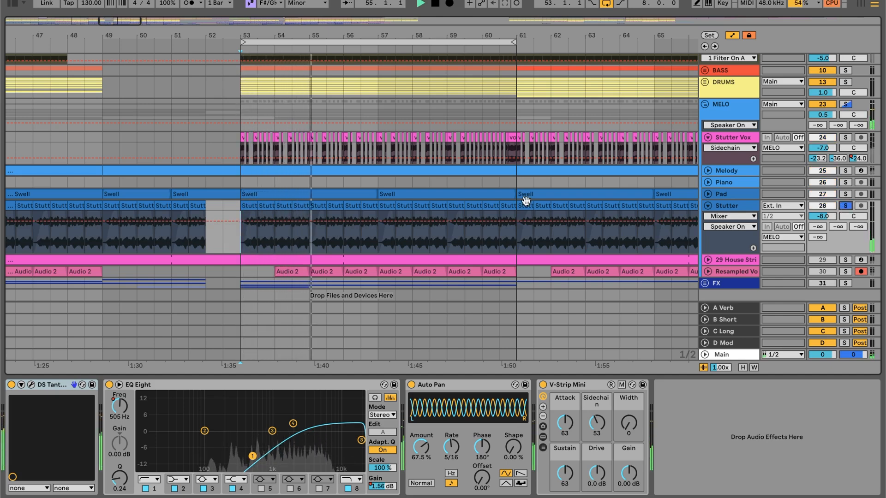
pyautogui.click(11, 385)
pyautogui.press('space')
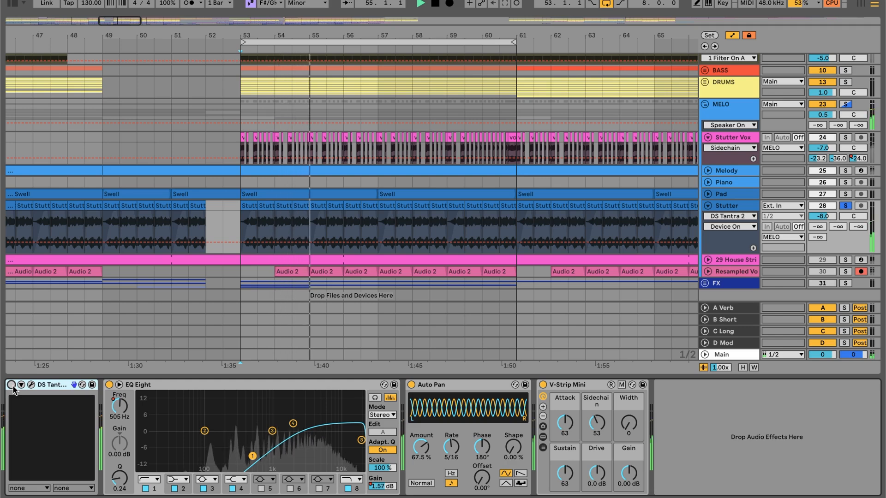
pyautogui.press('space')
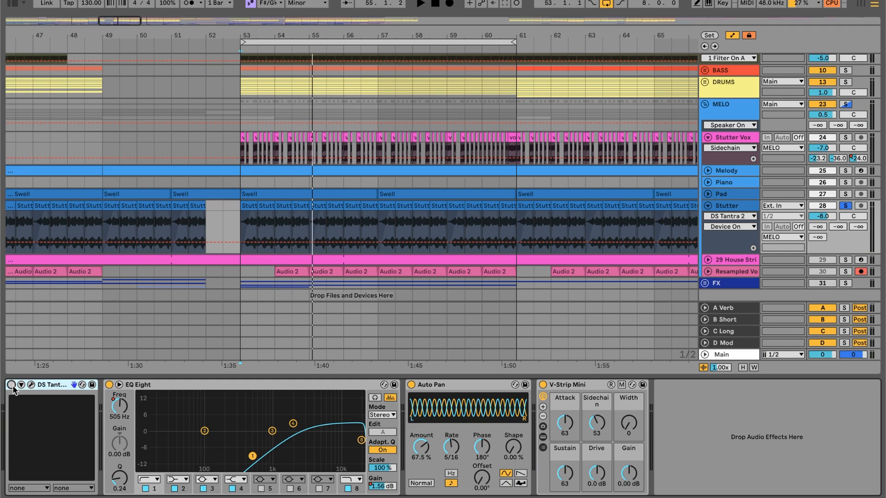
pyautogui.click(11, 385)
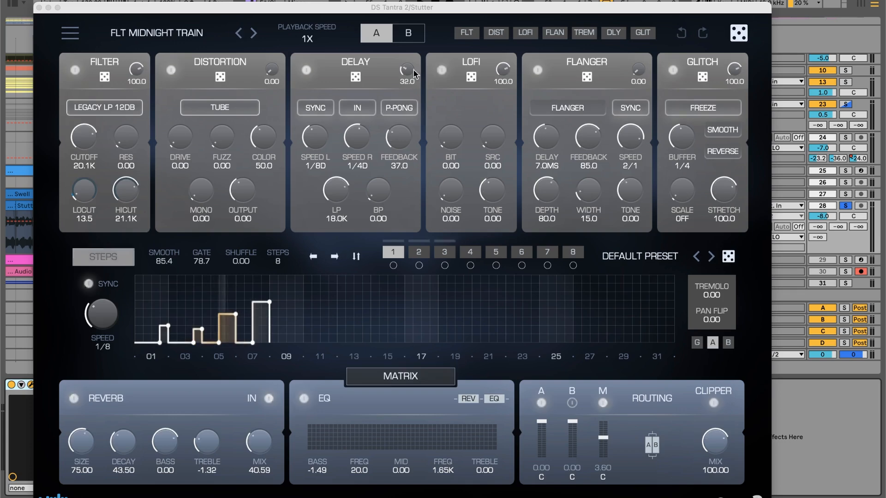
# Examine the FLT MIDNIGHT TRAIN preset in the Stutter track's DS Tantra 2, and its Auto Pan settings
pyautogui.click(31, 385)
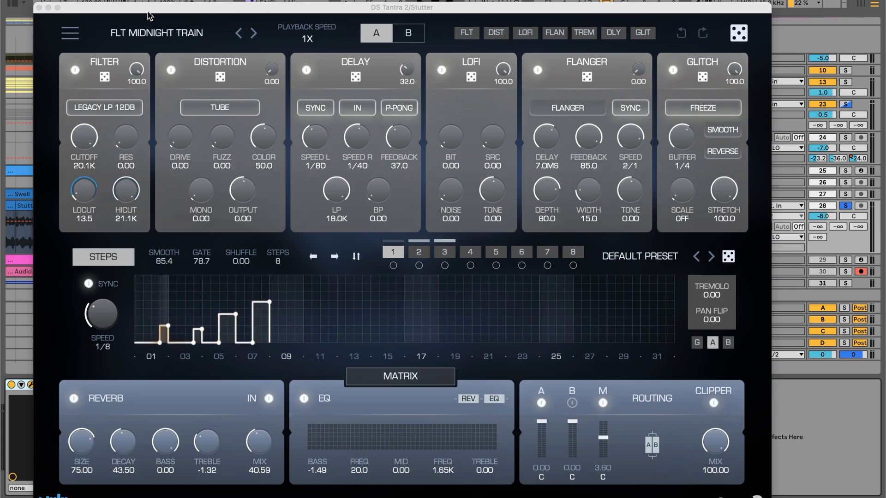
pyautogui.click(39, 7)
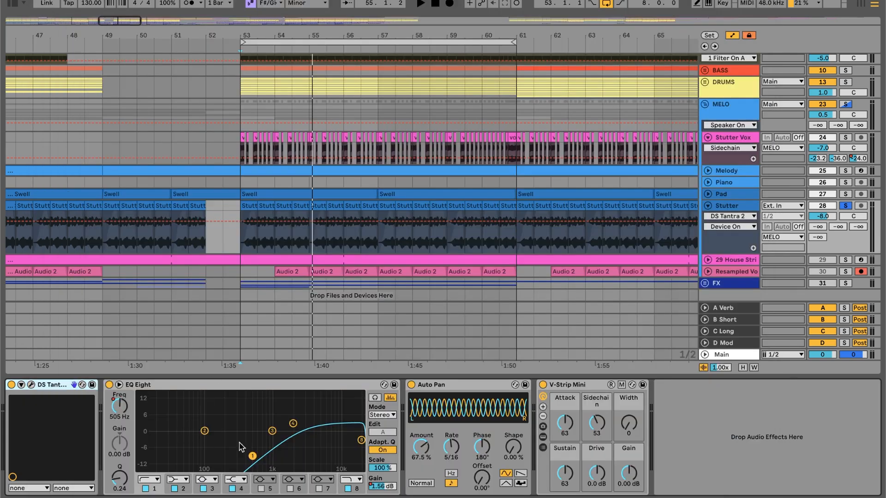
pyautogui.click(481, 385)
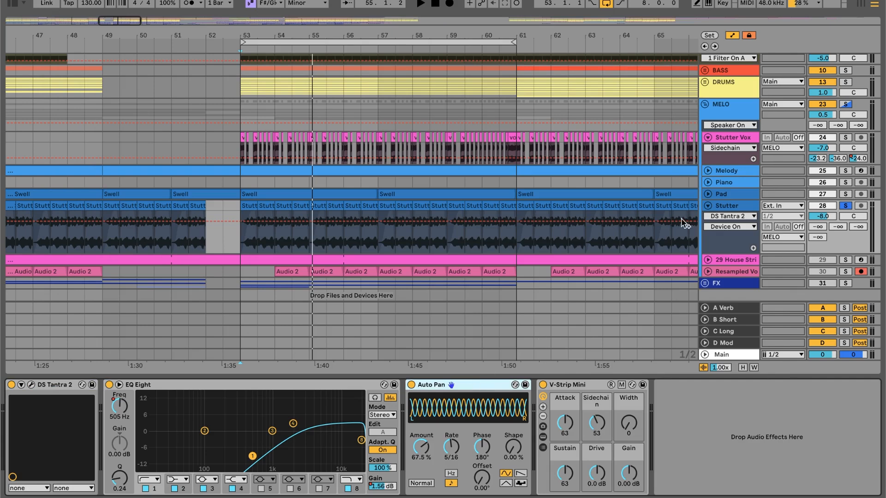
# Play the drop from bar 53 with the full mix, toggling the Stutter track's solo on and off to compare
pyautogui.click(846, 207)
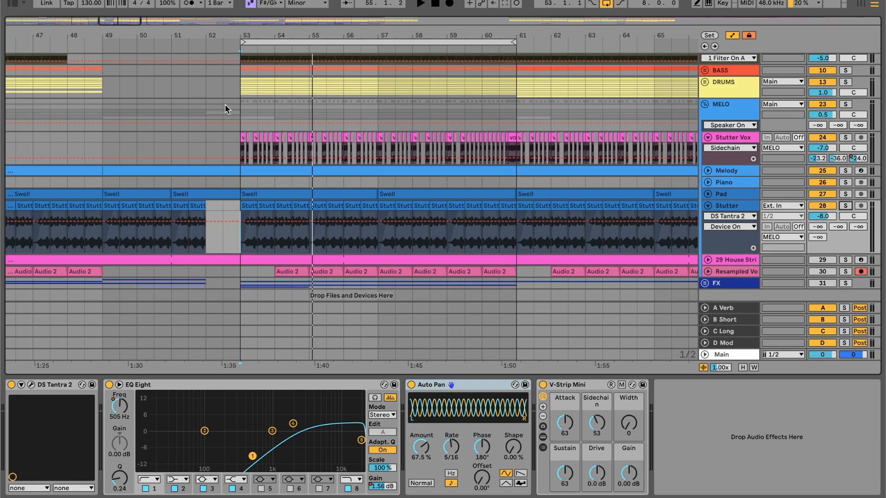
pyautogui.click(240, 111)
pyautogui.press('space')
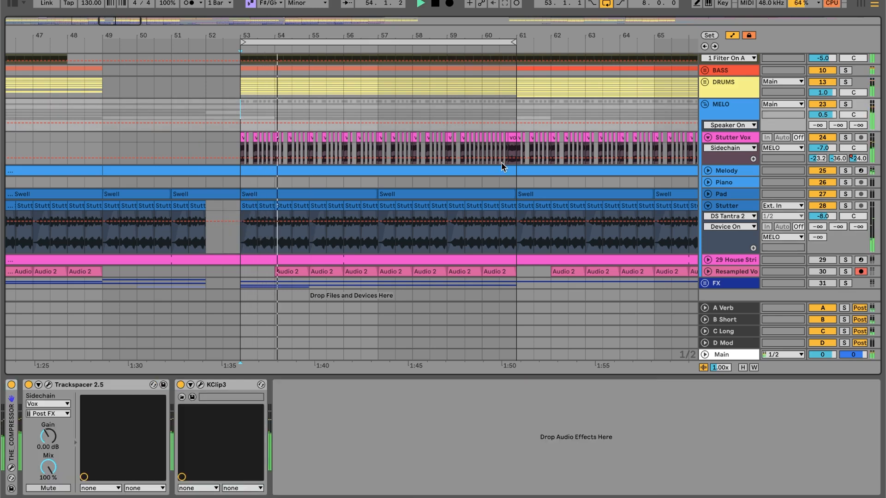
pyautogui.click(844, 205)
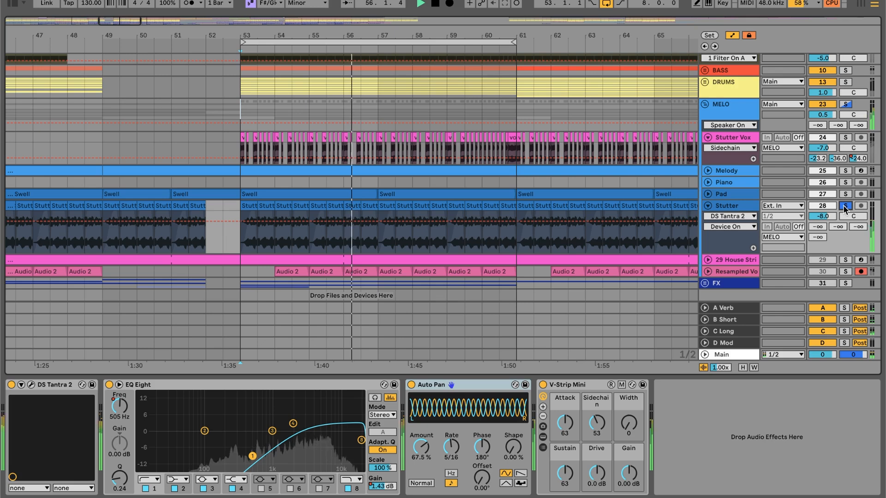
pyautogui.click(845, 207)
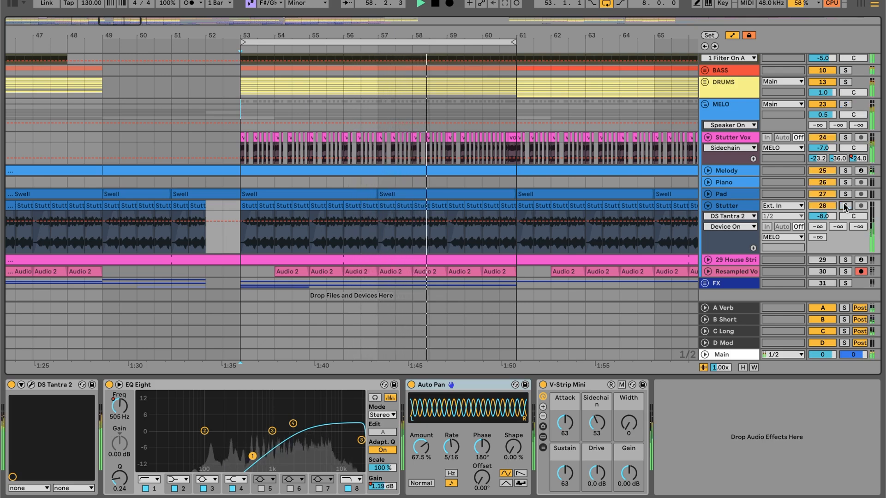
pyautogui.press('space')
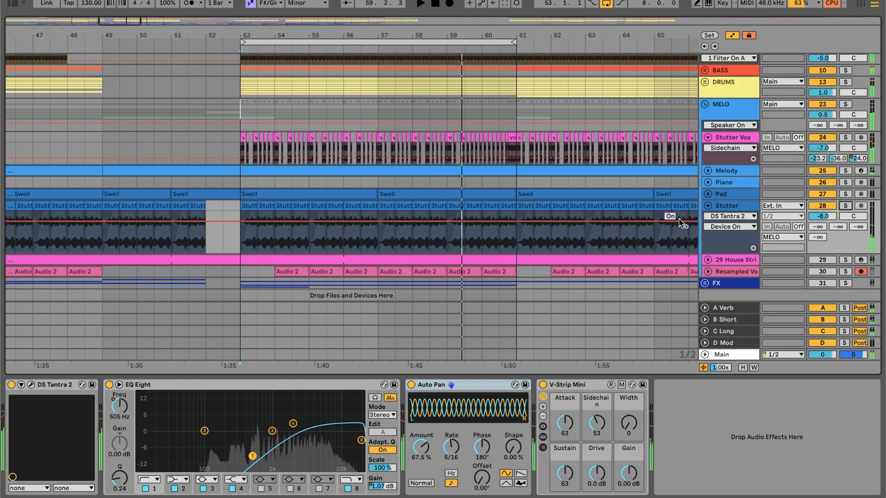
pyautogui.scroll(2, 498, 181)
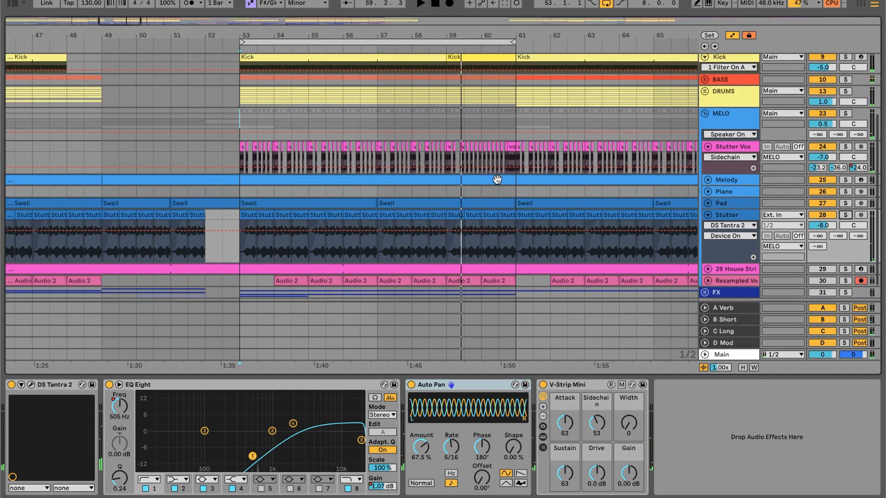
# Unfold the 29 House String track and bring its clips across the whole arrangement into view
pyautogui.scroll(-2, 497, 180)
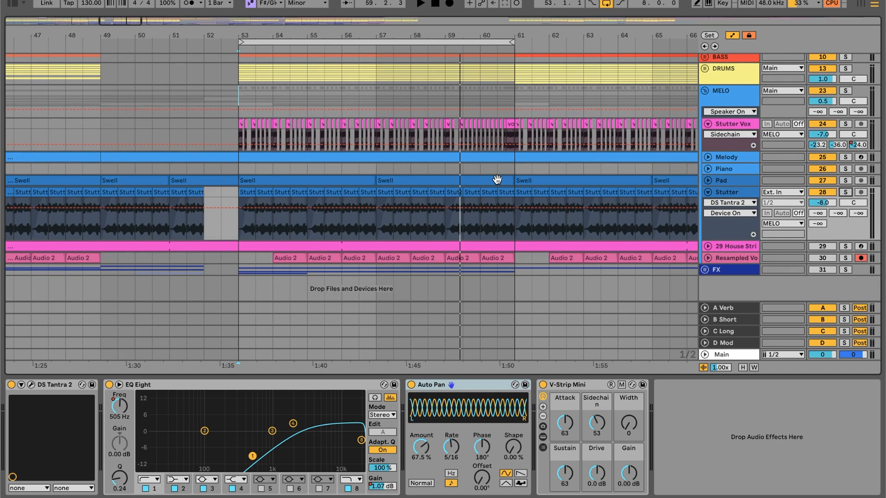
pyautogui.click(236, 228)
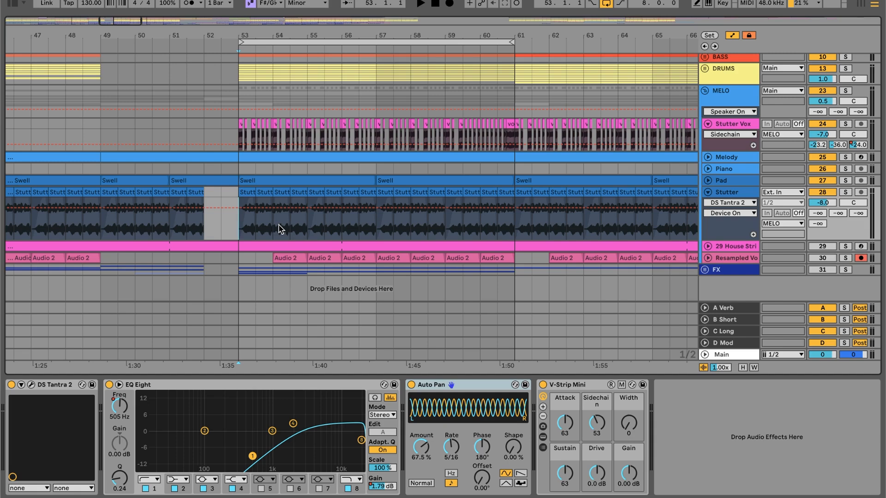
pyautogui.hscroll(1, 280, 229)
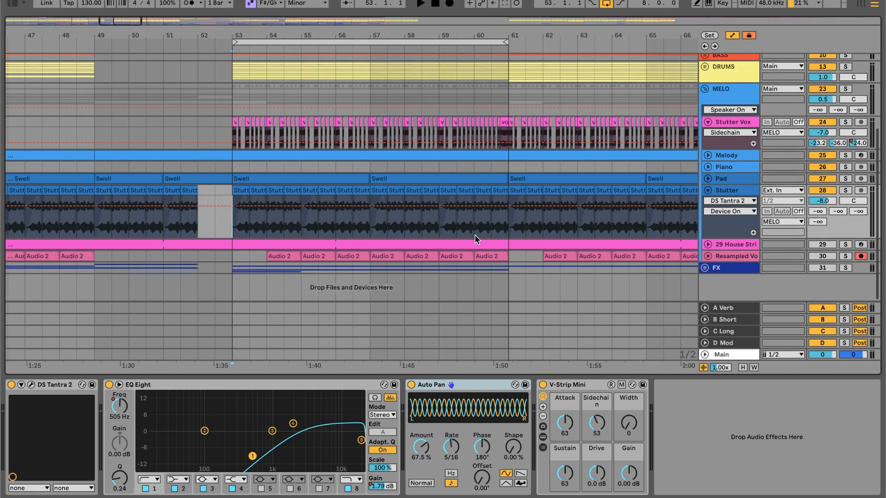
pyautogui.click(708, 246)
pyautogui.hscroll(1, 361, 41)
pyautogui.moveTo(342, 36); pyautogui.dragTo(178, 5)
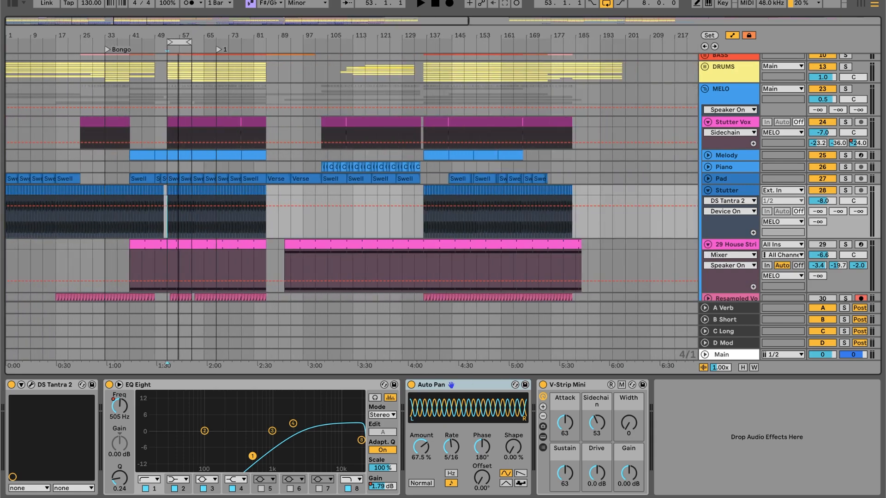
# Play the 29 House String track from bar 137, first in the mix and with solo on, ending with solo off and playback stopped
pyautogui.click(423, 263)
pyautogui.press('space')
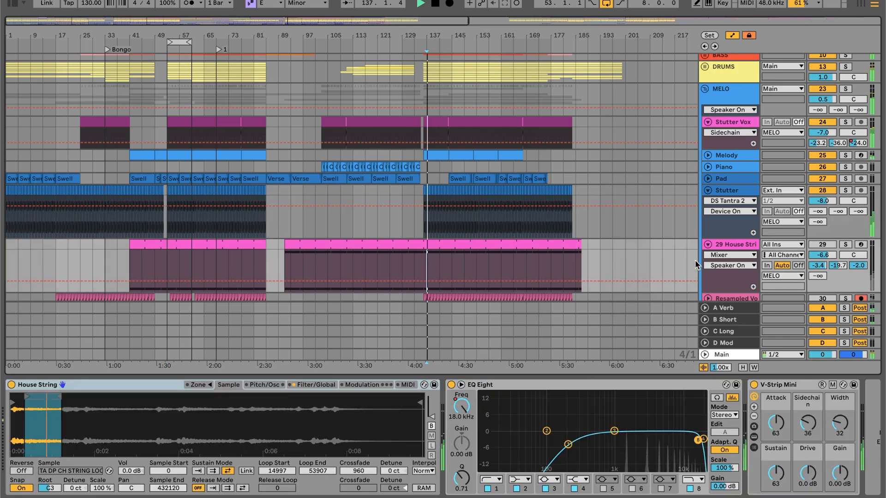
pyautogui.click(846, 244)
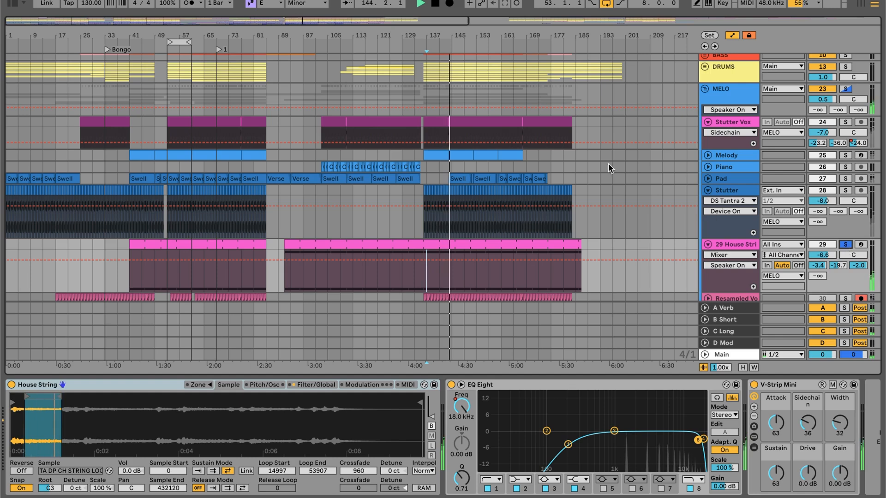
pyautogui.scroll(5, 609, 168)
pyautogui.scroll(-6, 508, 92)
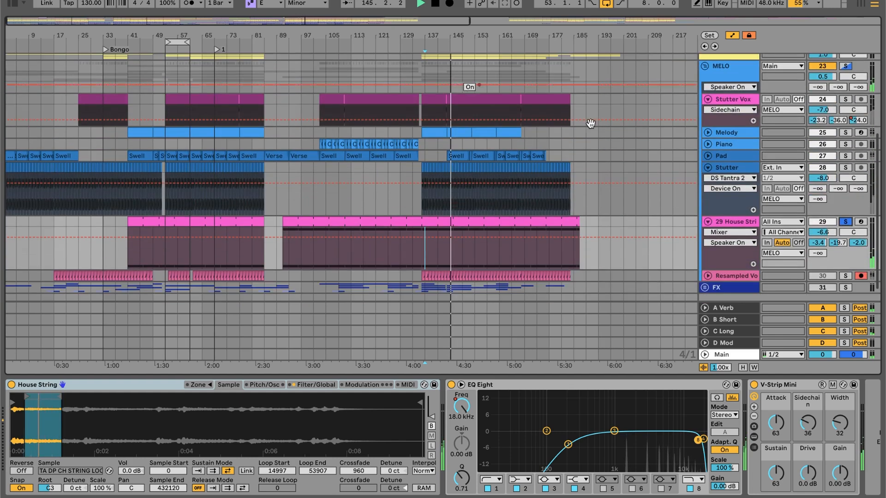
pyautogui.click(841, 222)
pyautogui.scroll(-1, 574, 197)
pyautogui.press('space')
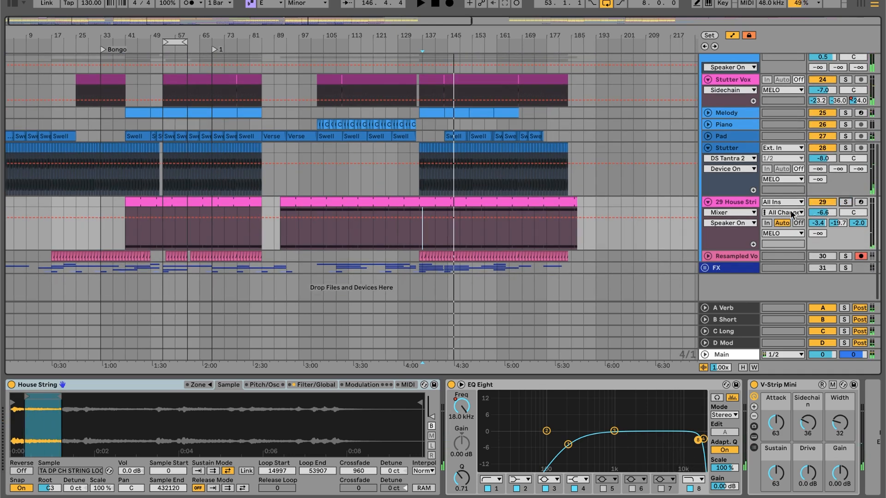
# Unfold the Resampled Vox track and play the full mix from bar 49 into the first drop
pyautogui.click(708, 256)
pyautogui.scroll(4, 603, 220)
pyautogui.scroll(4, 601, 213)
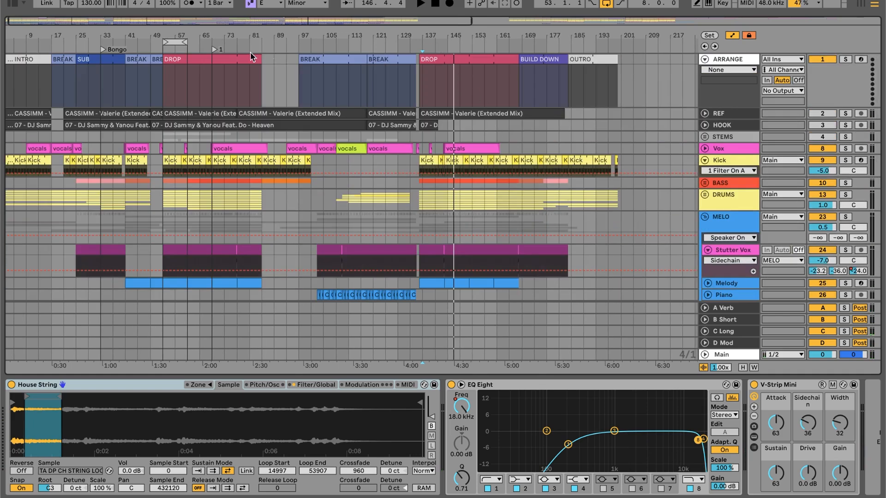
pyautogui.moveTo(158, 36); pyautogui.dragTo(159, 87)
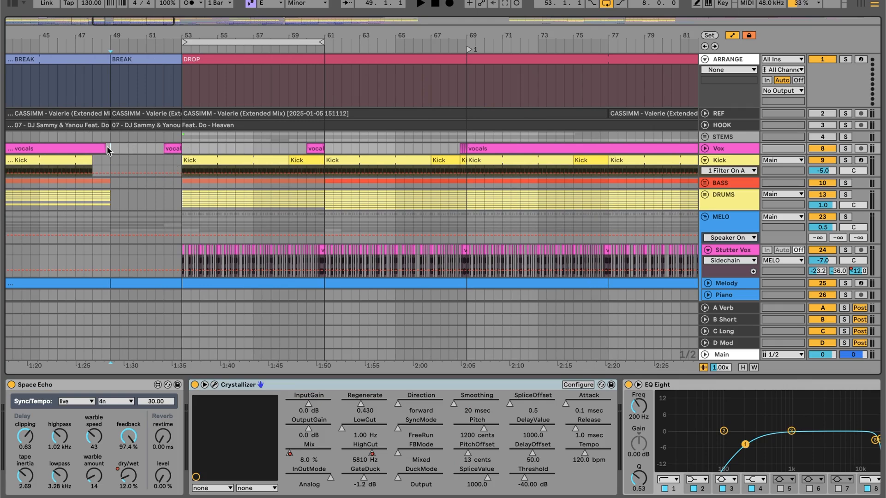
pyautogui.press('space')
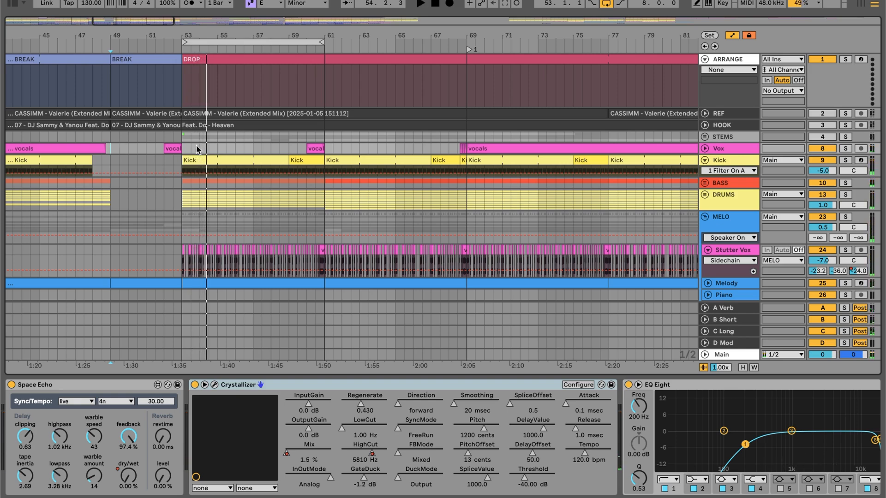
# Set the playback start in the vocal gap at bar 51 and show the unfolded Vox track's C-Long send automation
pyautogui.click(156, 148)
pyautogui.click(705, 149)
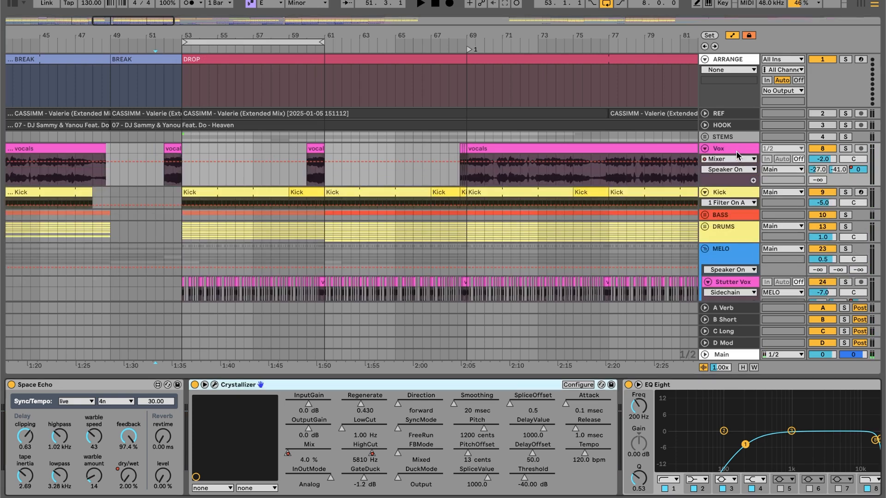
pyautogui.click(859, 170)
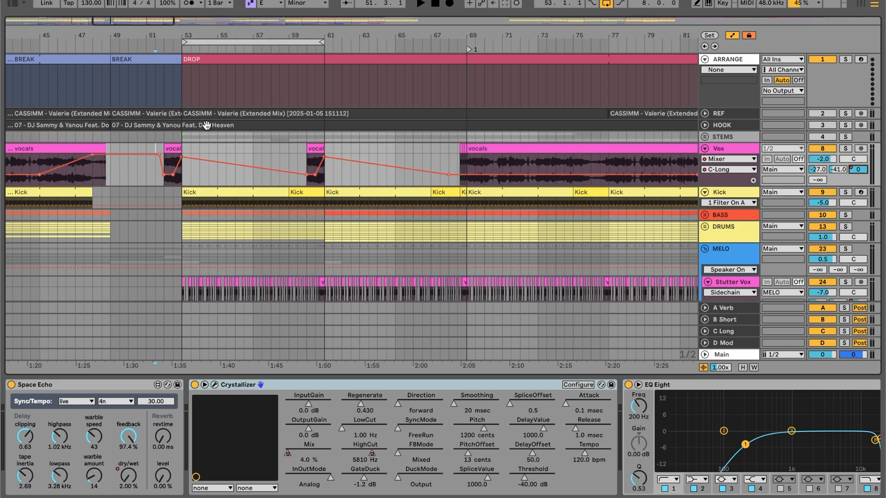
# Play the soloed Vox track from bar 51 into the drop to hear its reverb tail, ending with solo off
pyautogui.click(845, 149)
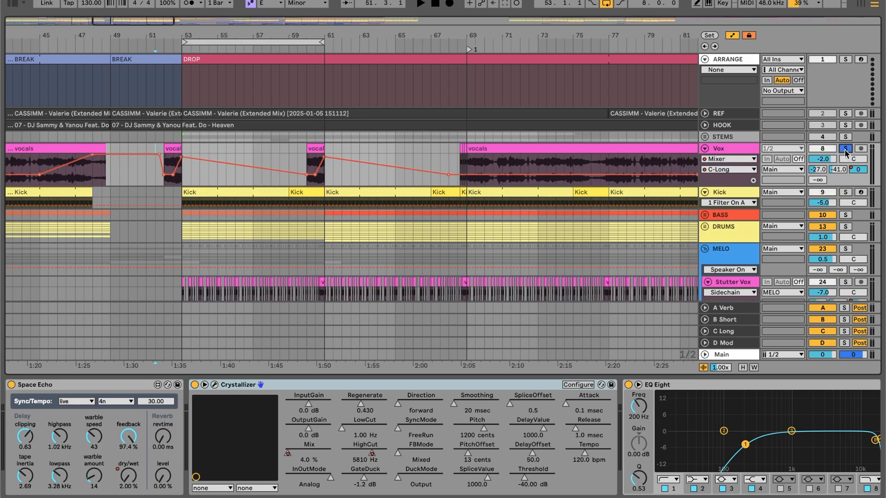
pyautogui.click(155, 175)
pyautogui.press('space')
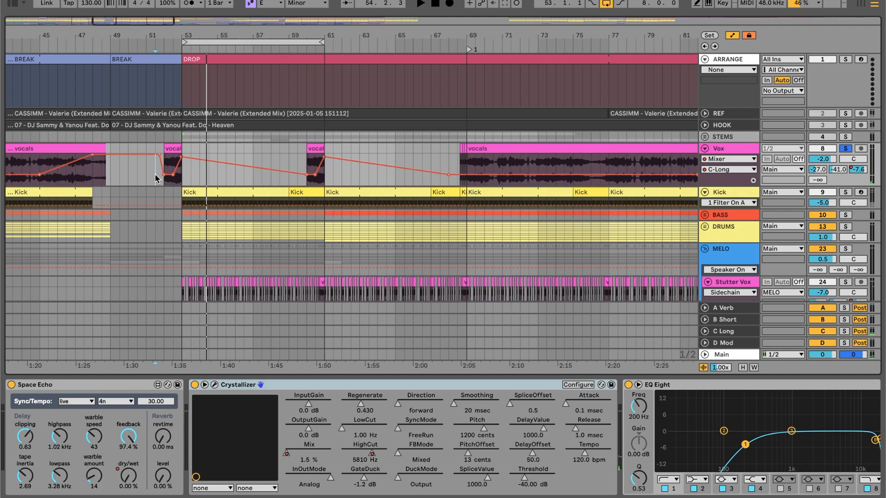
pyautogui.click(848, 149)
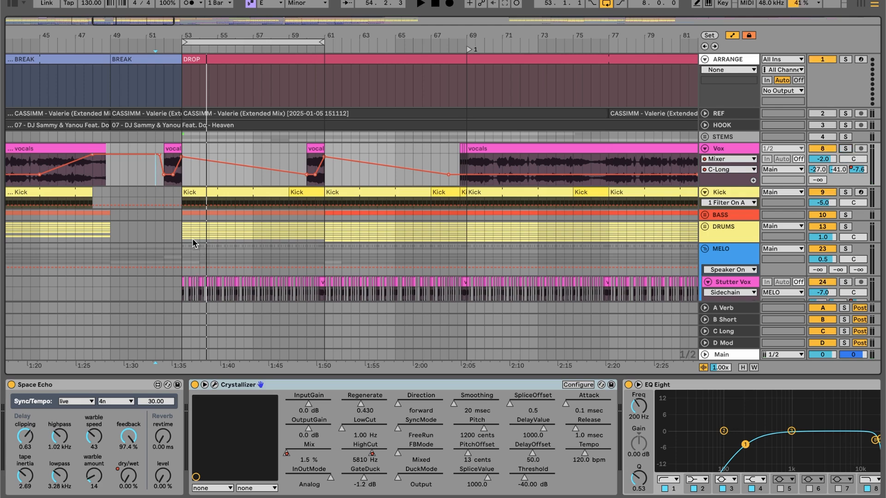
# Solo the Resampled Vox track and play it from its clip at bar 54
pyautogui.scroll(-1, 184, 139)
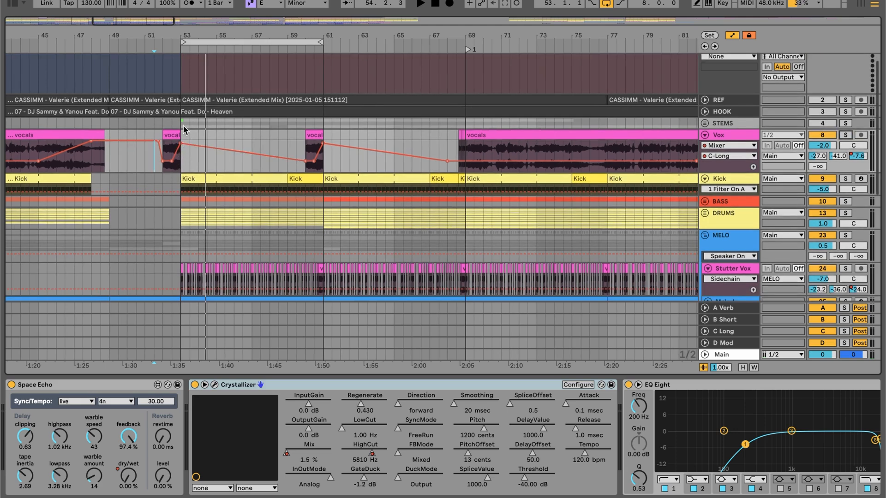
pyautogui.moveTo(182, 133); pyautogui.dragTo(192, 136)
pyautogui.scroll(-10, 192, 136)
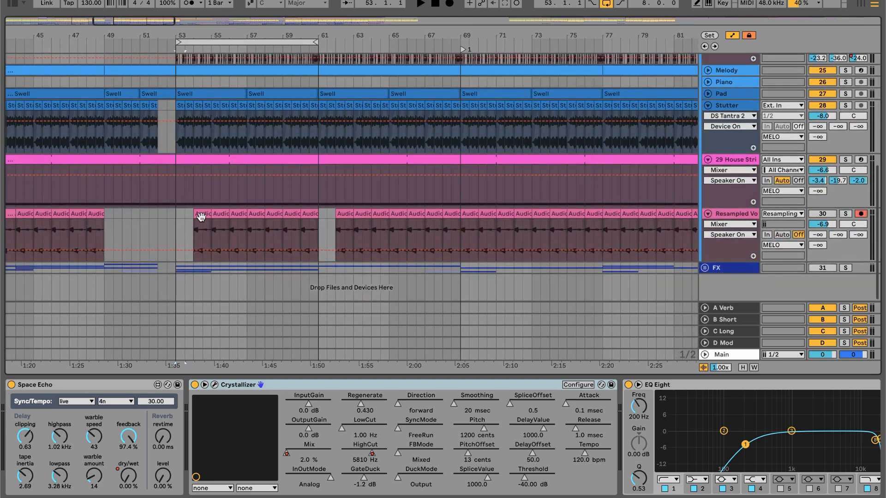
pyautogui.click(202, 221)
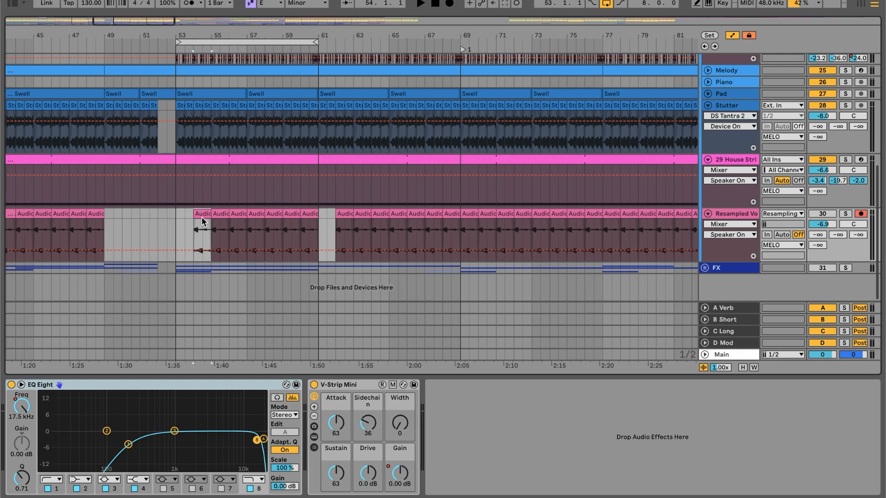
pyautogui.click(845, 213)
pyautogui.press('space')
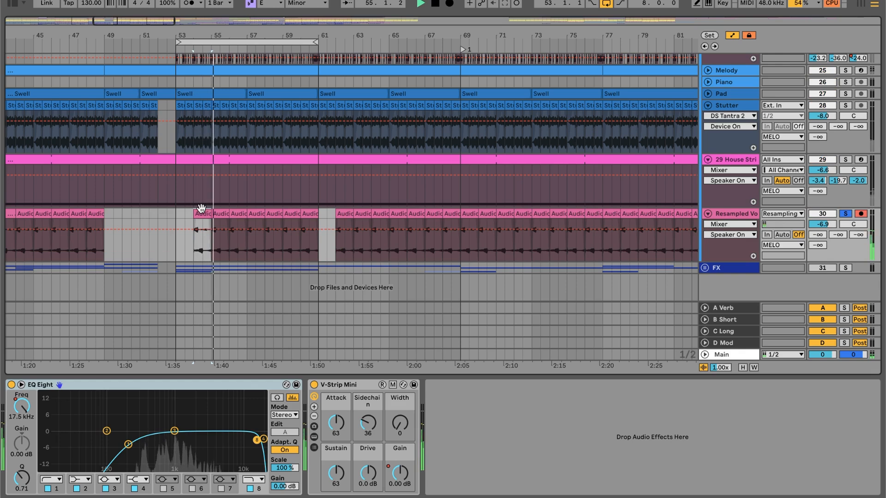
pyautogui.scroll(3, 201, 208)
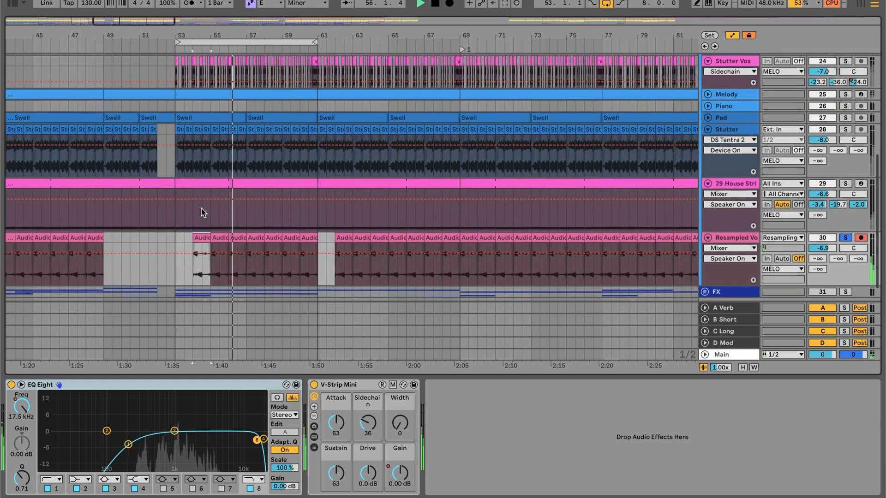
pyautogui.press('space')
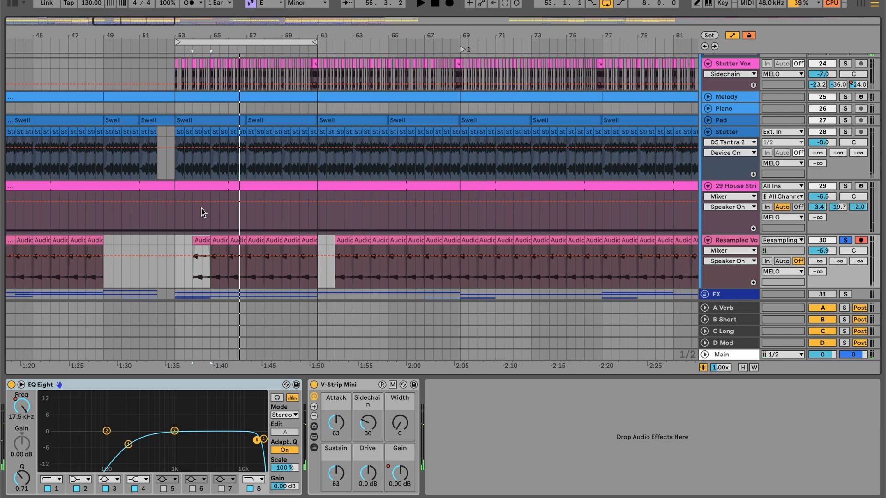
# Add Stutter Vox to the soloed Resampled Vox track and play both together from bar 53
pyautogui.scroll(2, 201, 212)
pyautogui.click(845, 80)
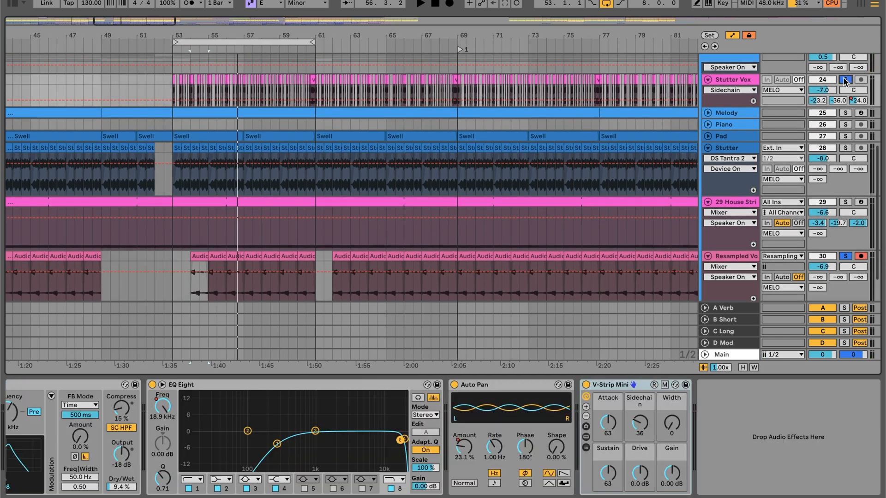
pyautogui.click(171, 88)
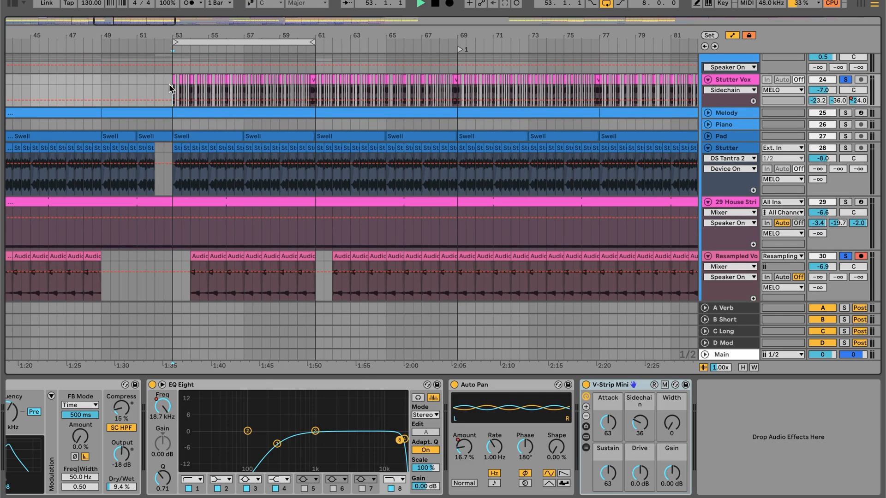
pyautogui.press('space')
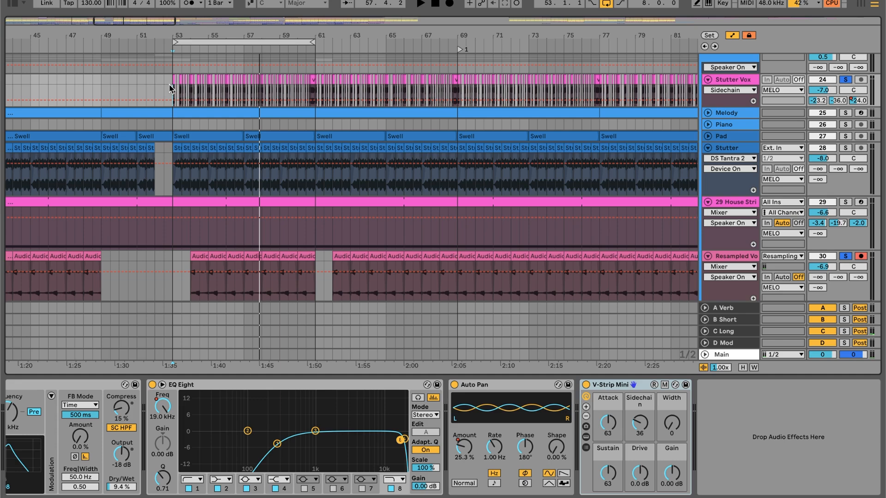
# Clear the solos on Stutter Vox and Resampled Vox, and fold the MELO group
pyautogui.click(846, 80)
pyautogui.scroll(3, 738, 166)
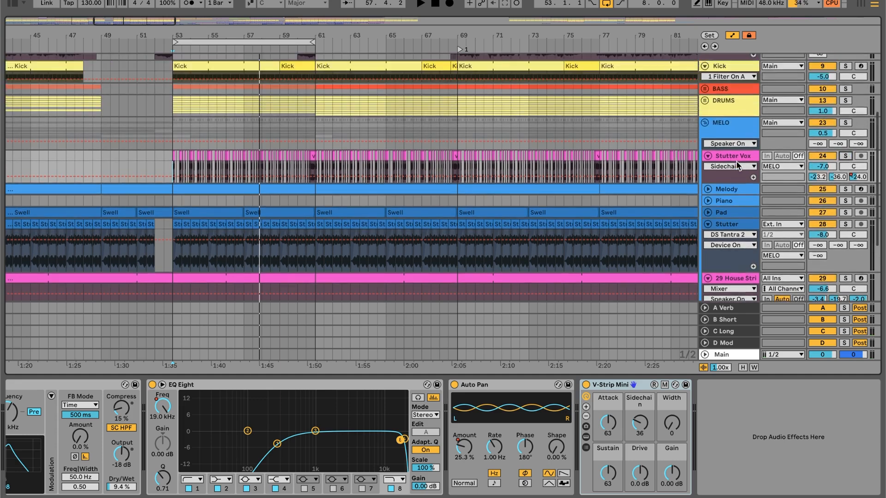
pyautogui.click(704, 122)
pyautogui.scroll(4, 420, 125)
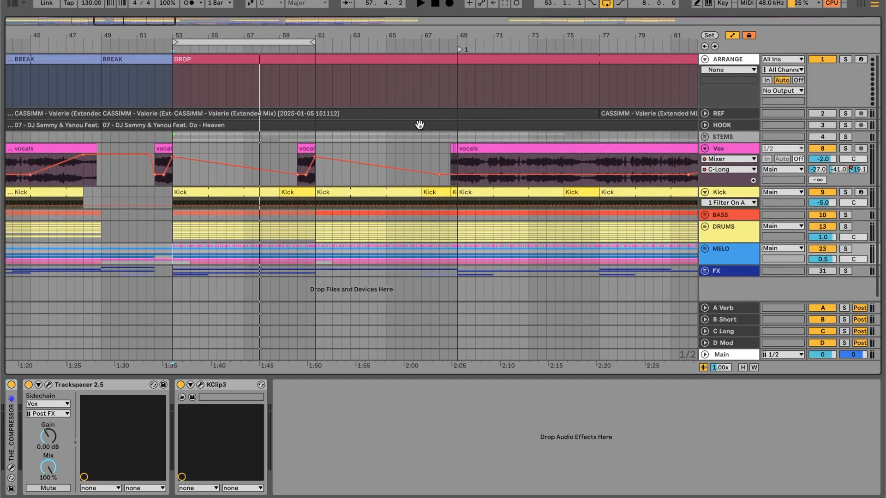
# Play the Vox track from bar 69 with solo on, and select its vocals clip in the drop
pyautogui.hscroll(3, 419, 125)
pyautogui.click(405, 162)
pyautogui.press('space')
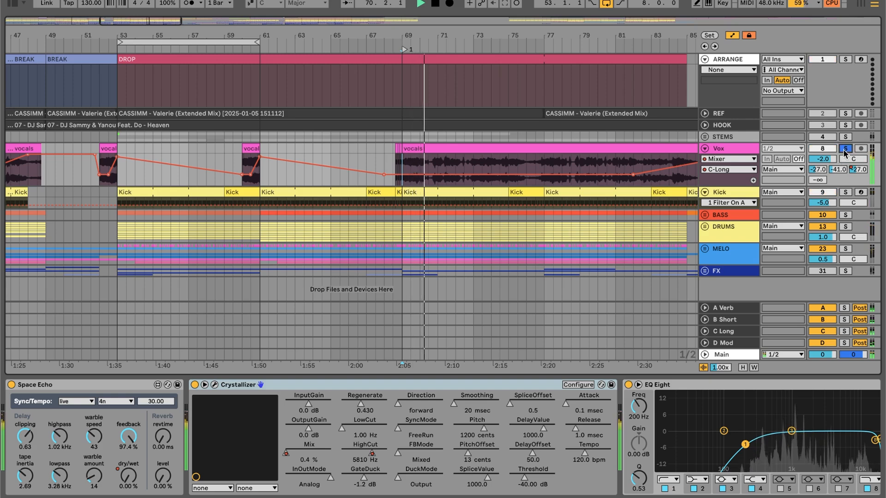
pyautogui.click(542, 150)
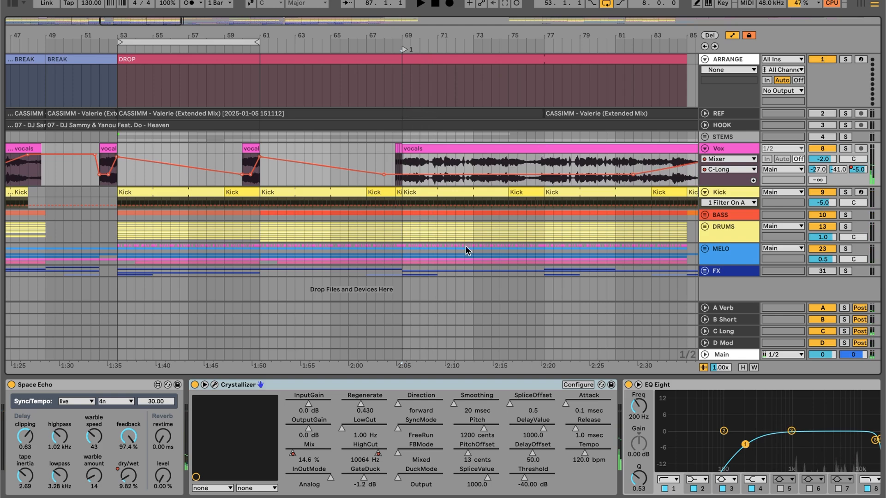
# Play the end of the drop's vocals from bar 84 with Vox soloed to hear the rising C-Long send, ending with solo off
pyautogui.hscroll(3, 354, 403)
pyautogui.hscroll(5, 518, 200)
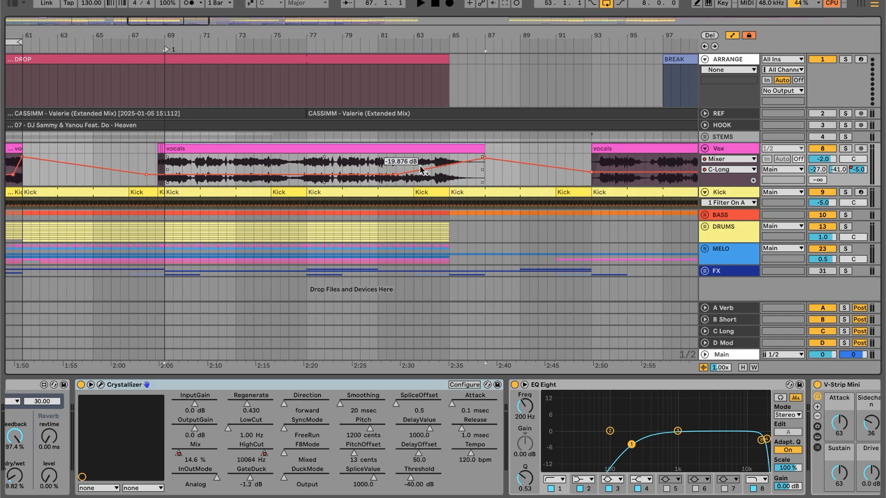
pyautogui.click(439, 180)
pyautogui.press('space')
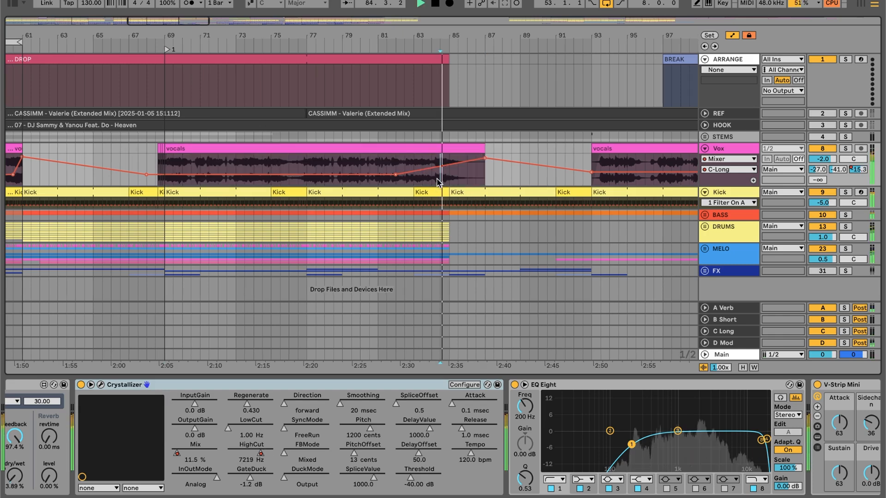
pyautogui.click(846, 148)
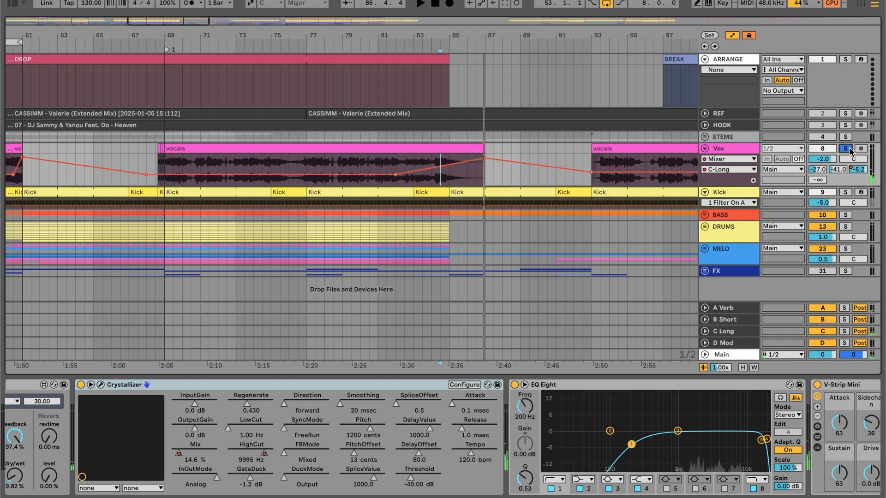
pyautogui.click(846, 148)
# Fold the Vox track after viewing its remaining effects, and unfold the FX group down to the Cymbals track
pyautogui.click(704, 148)
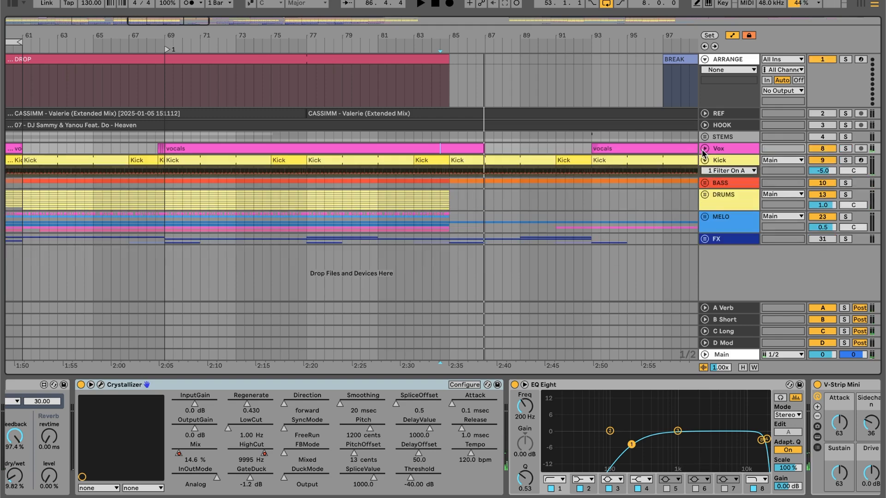
pyautogui.hscroll(6, 593, 443)
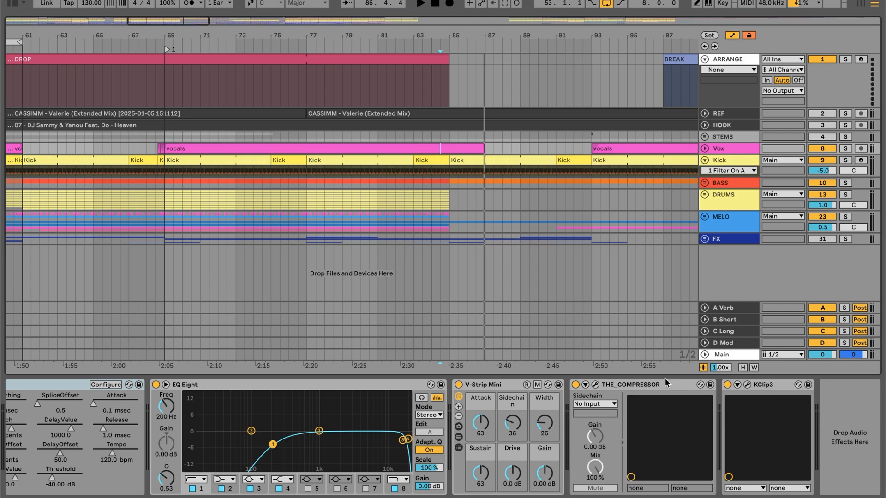
pyautogui.click(705, 239)
pyautogui.scroll(-6, 449, 242)
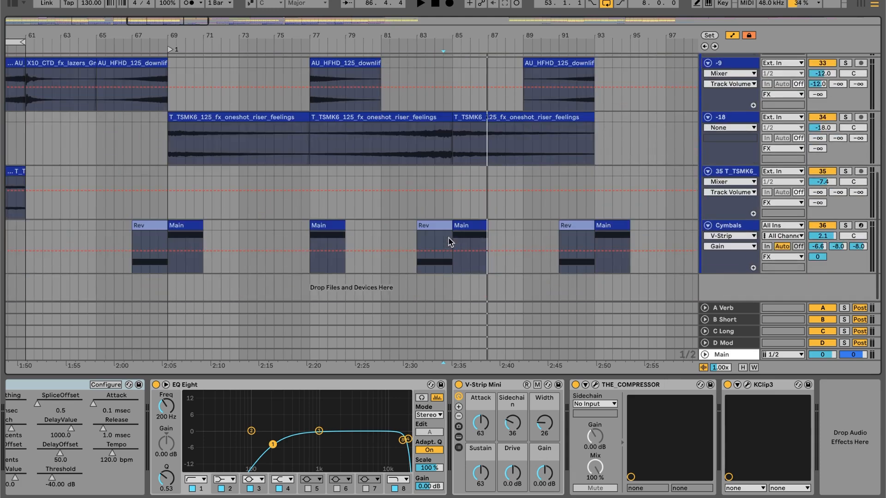
# Examine how the FX group's clips line up with the drop and break sections across the whole arrangement, selecting the break at bar 97
pyautogui.scroll(3, 449, 241)
pyautogui.moveTo(389, 38); pyautogui.dragTo(155, 36)
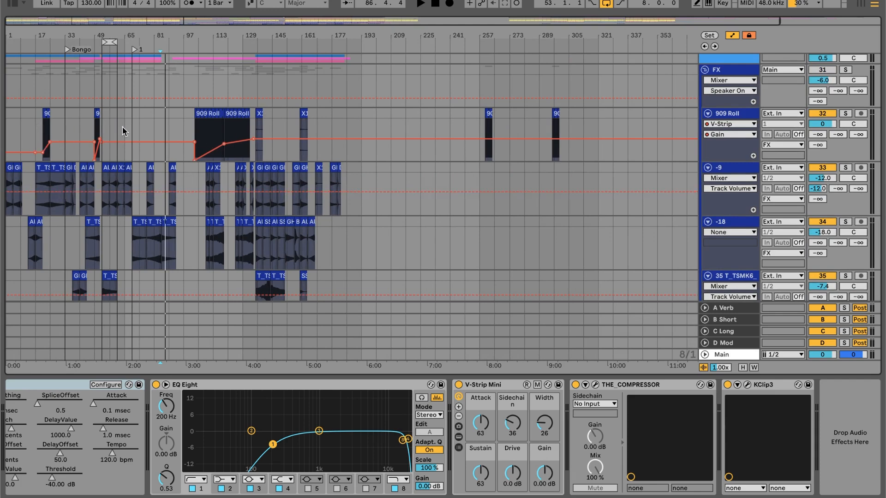
pyautogui.scroll(-5, 88, 246)
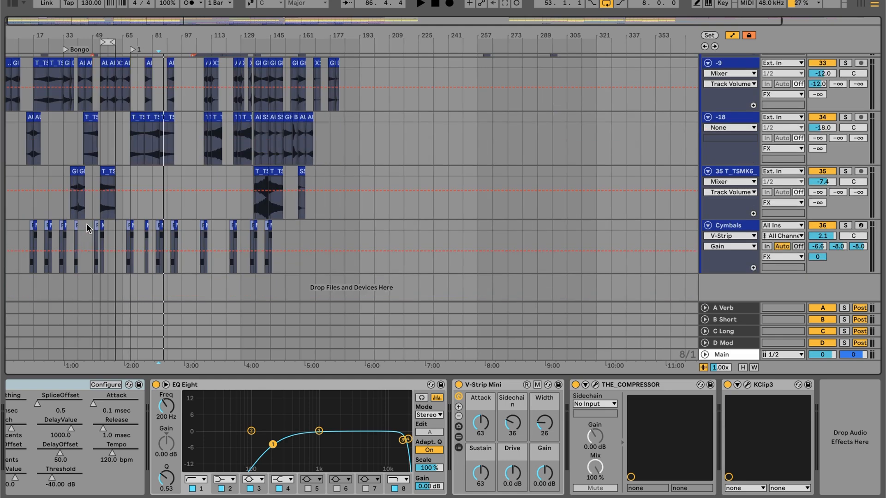
pyautogui.scroll(10, 89, 228)
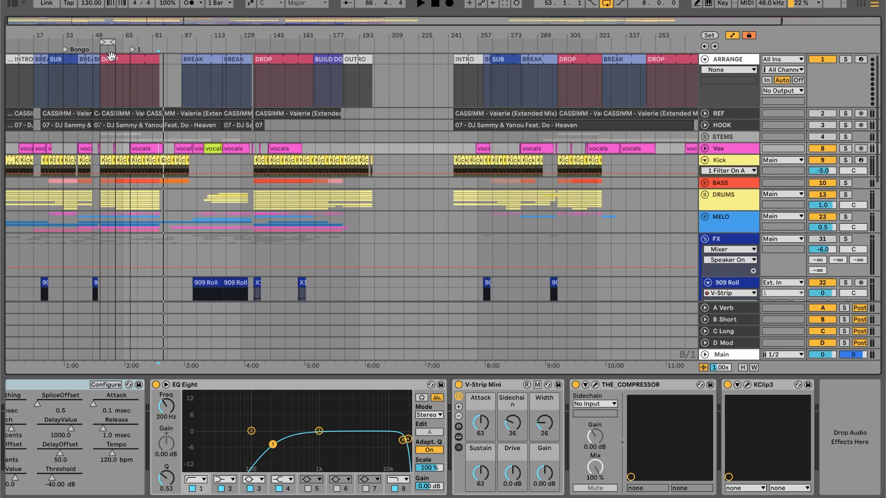
pyautogui.click(133, 59)
pyautogui.click(212, 59)
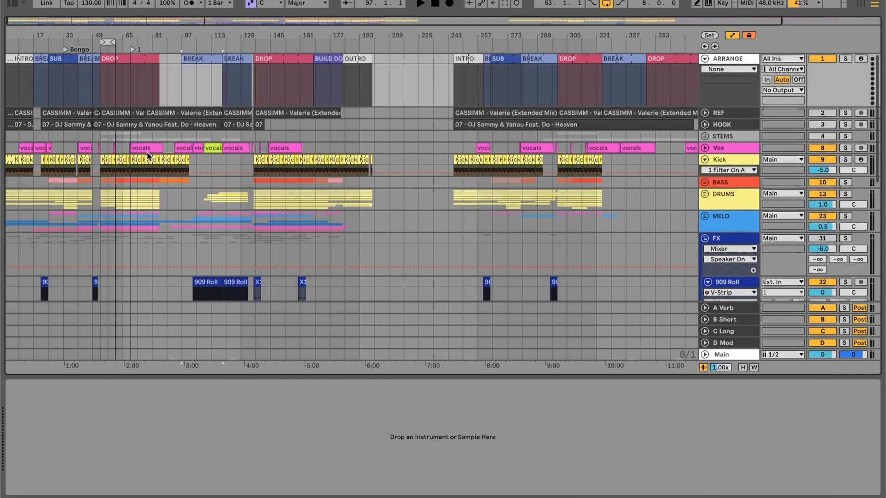
pyautogui.scroll(-10, 147, 152)
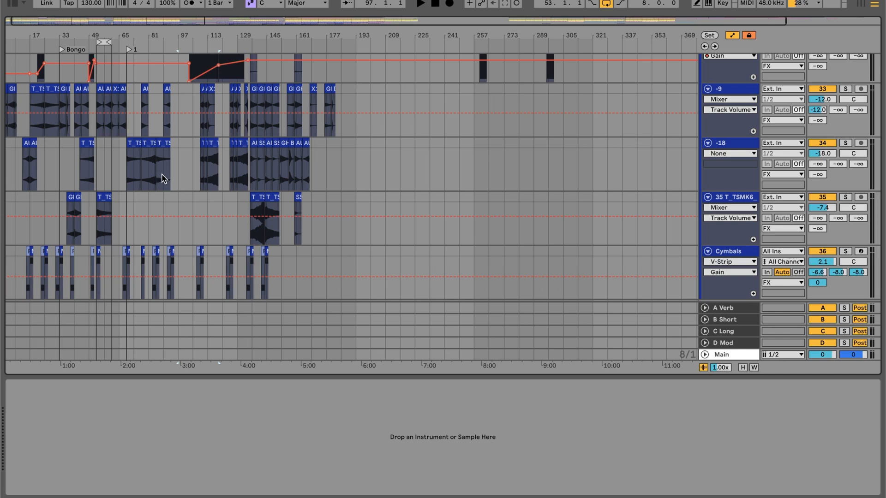
pyautogui.scroll(6, 162, 176)
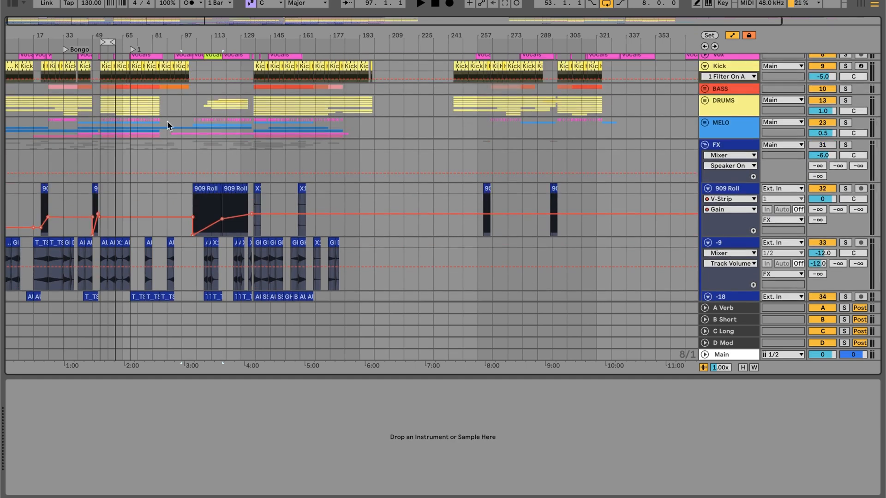
# Show a widened browser on the PUBLIC PROJECT FIL place and clear its existing search
pyautogui.hotkey('ctrl', 'alt', 'b')
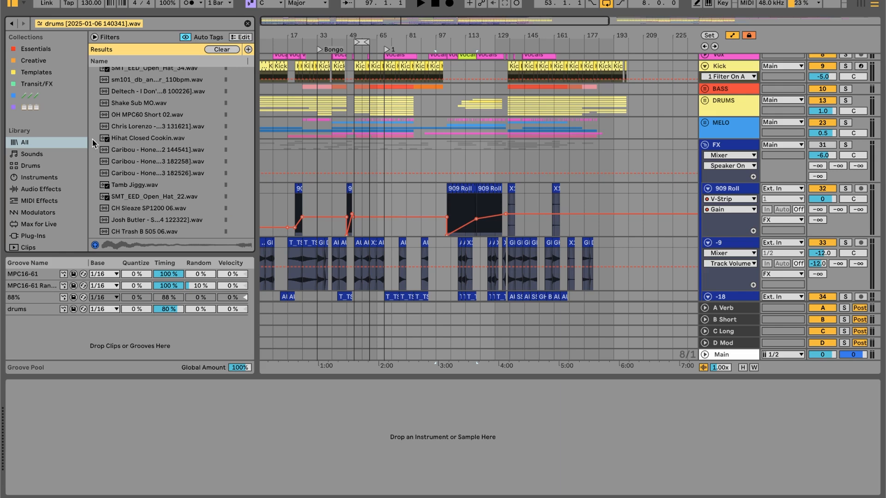
pyautogui.scroll(-1, 27, 168)
pyautogui.scroll(-1, 28, 172)
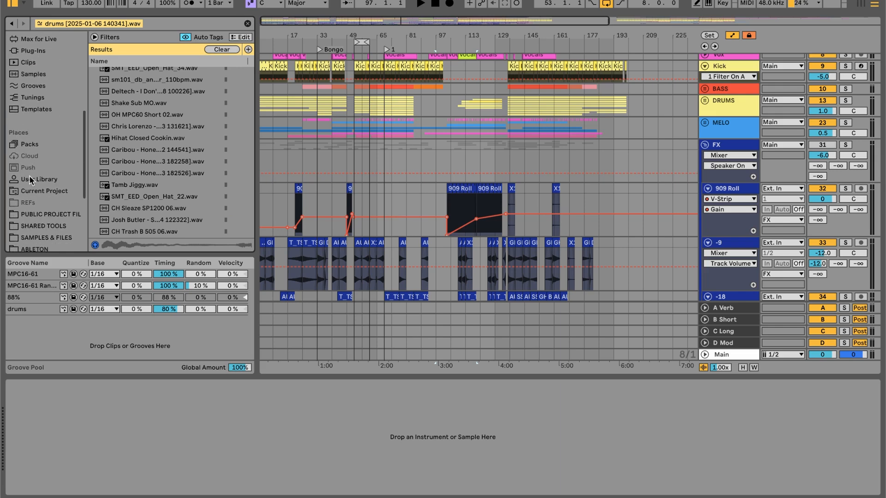
pyautogui.click(43, 214)
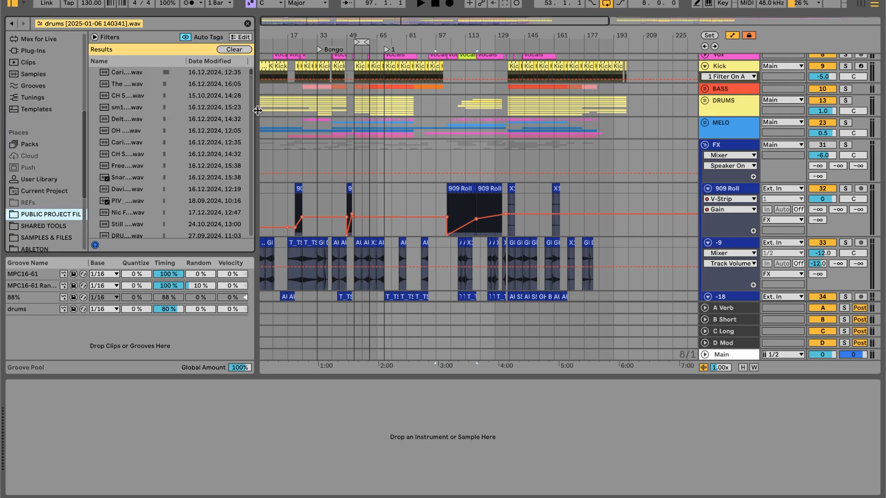
pyautogui.moveTo(257, 111); pyautogui.dragTo(430, 111)
pyautogui.scroll(-4, 46, 222)
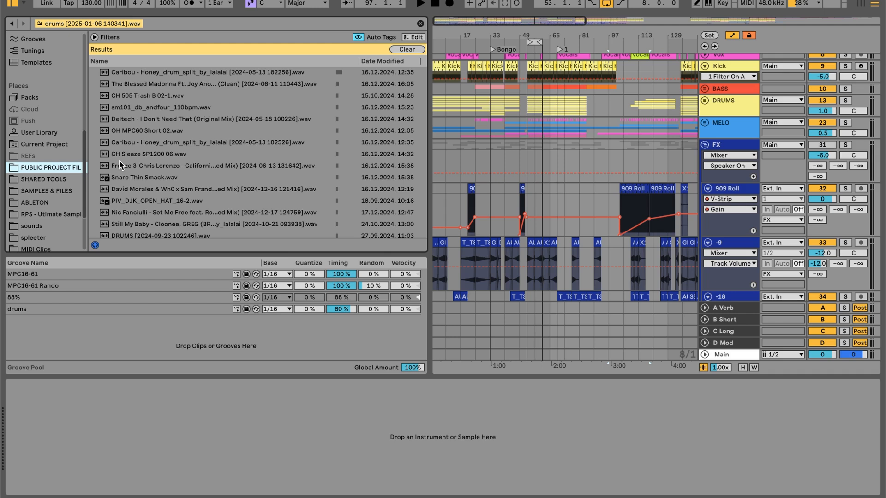
pyautogui.click(420, 23)
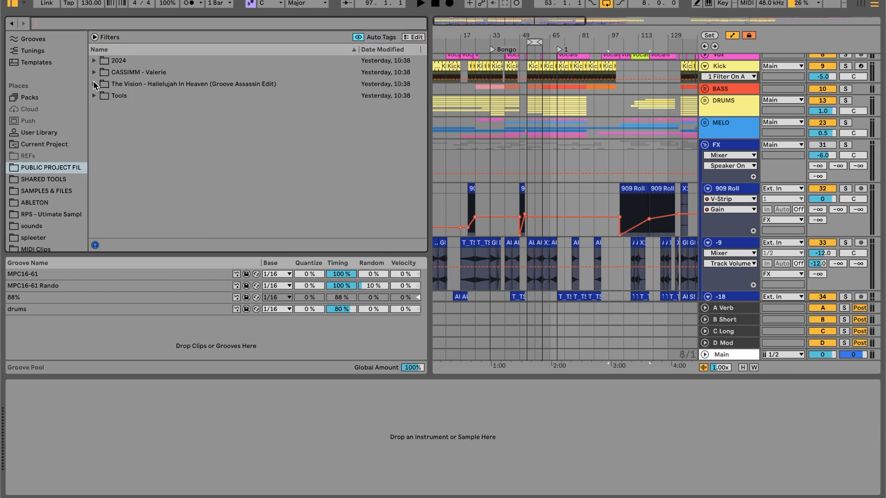
# Expand the 2024 folder down to the Chris Lake, FISHER - Somebody [BFC] Project folder
pyautogui.click(93, 62)
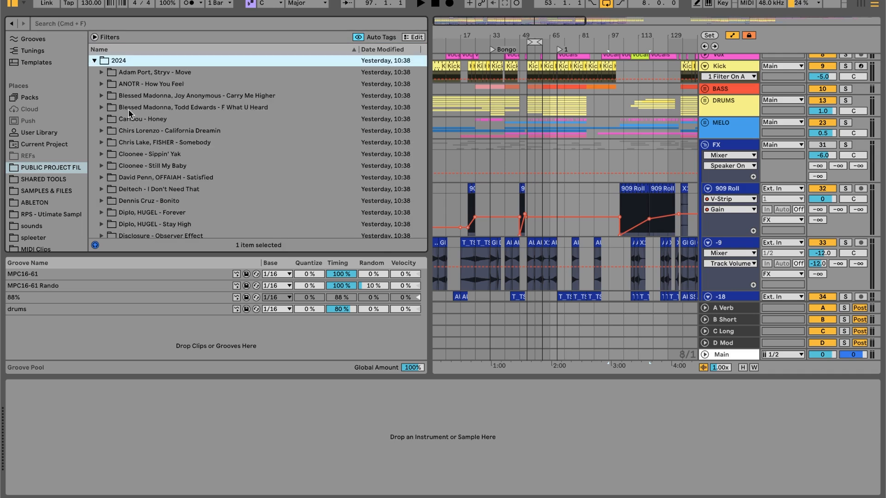
pyautogui.click(102, 143)
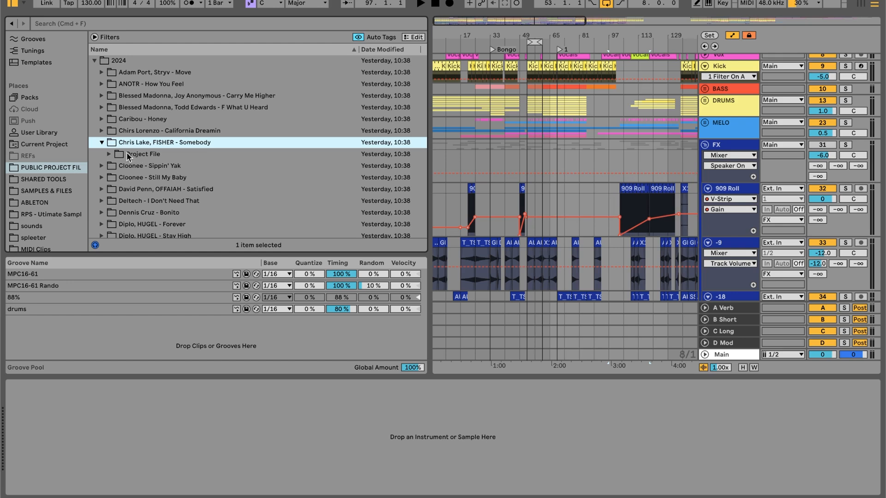
pyautogui.click(110, 155)
pyautogui.click(117, 165)
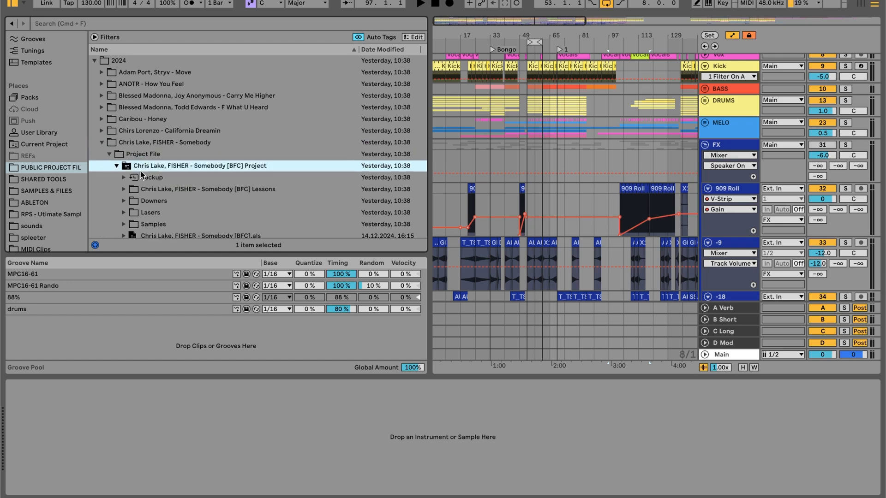
# Expand Chris Lake, FISHER - Somebody [BFC].als to list its tracks, and select its FX group
pyautogui.scroll(-3, 152, 178)
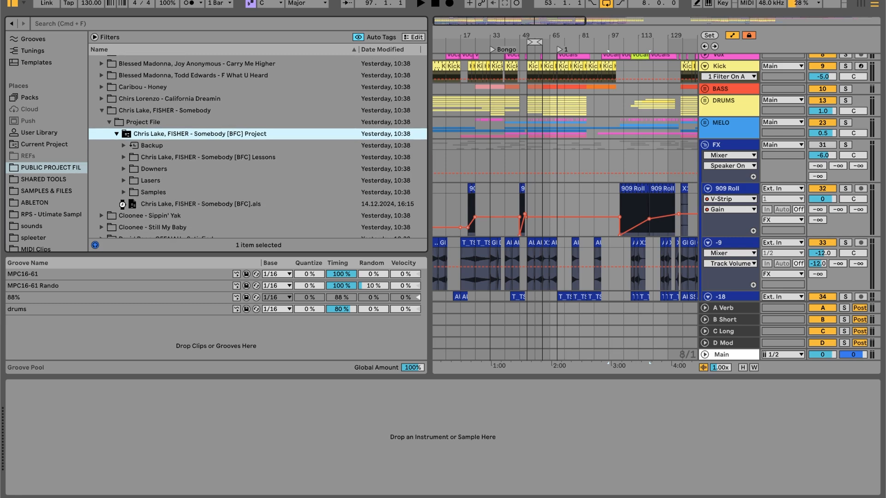
pyautogui.click(122, 204)
pyautogui.scroll(-12, 144, 151)
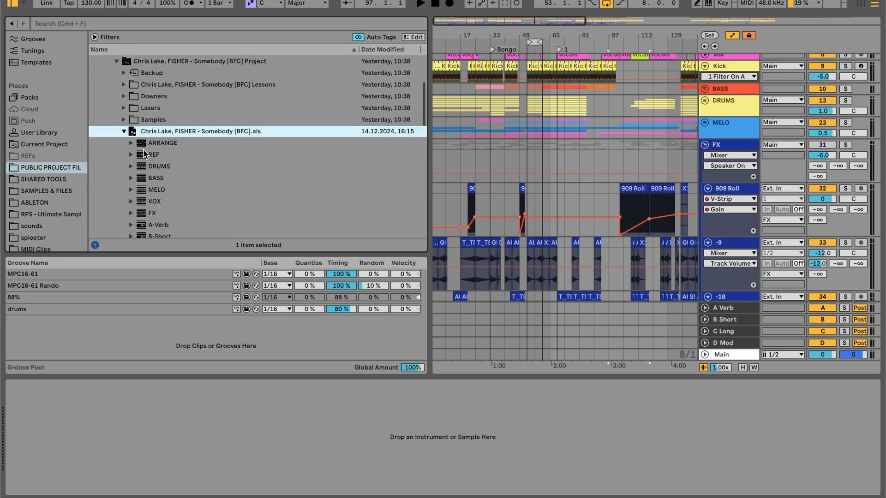
pyautogui.scroll(8, 144, 152)
pyautogui.click(153, 111)
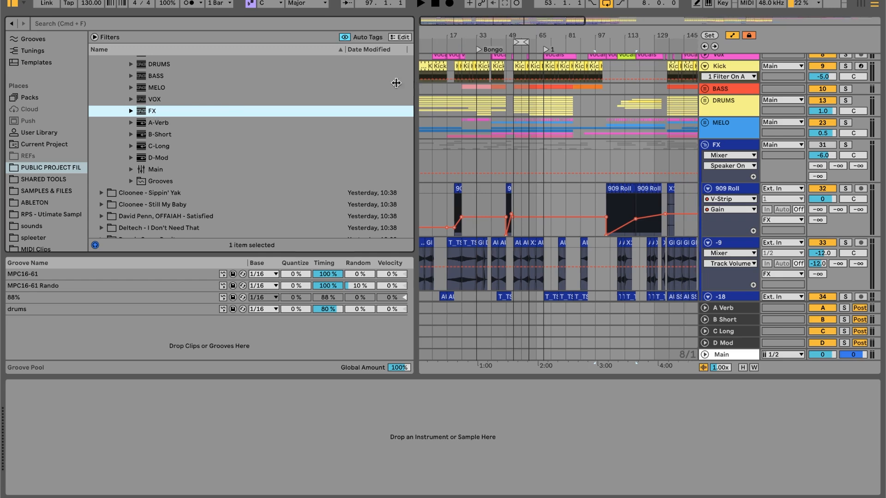
# Hide the browser and fold the FX group after viewing its tracks down to Cymbals
pyautogui.moveTo(424, 83); pyautogui.dragTo(253, 78)
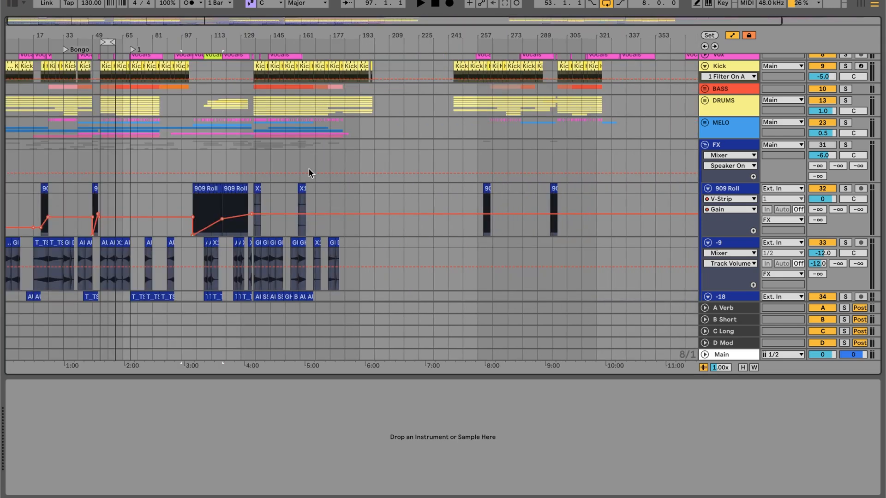
pyautogui.scroll(-6, 309, 173)
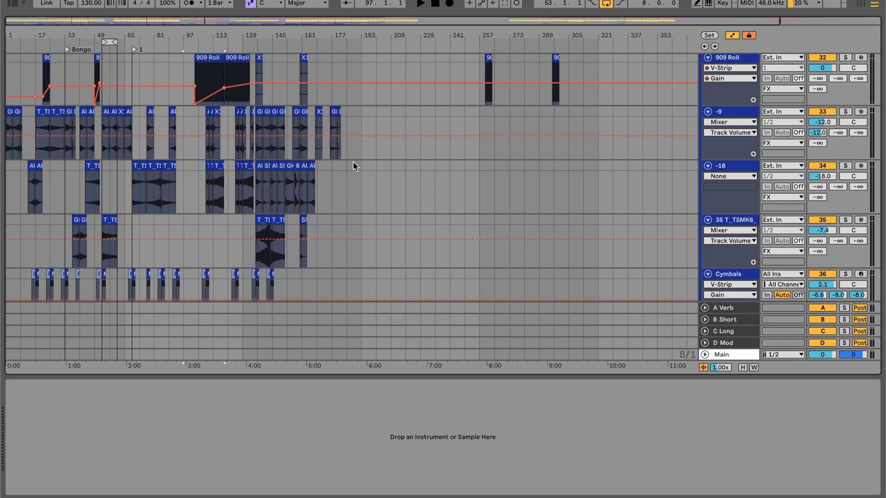
pyautogui.scroll(3, 353, 161)
pyautogui.click(705, 83)
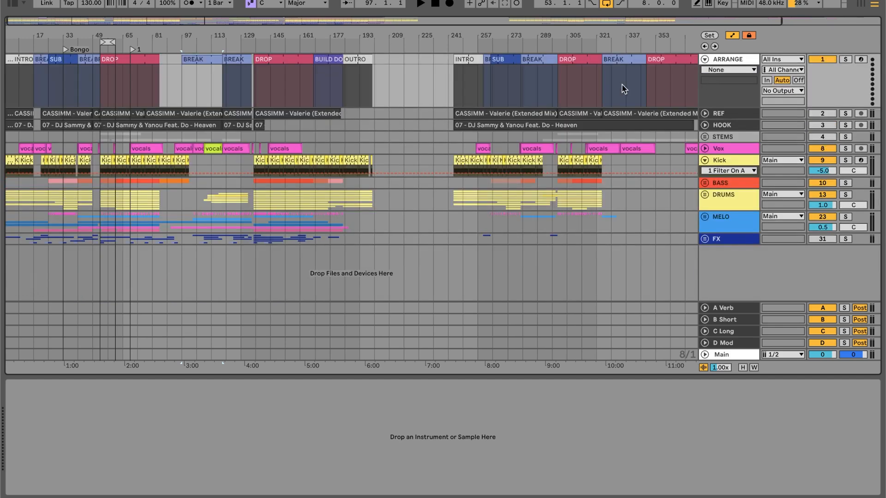
# Review the full track's structure from intro to outro, with the arrangement enlarged to about the first 200 bars
pyautogui.hscroll(-1, 471, 155)
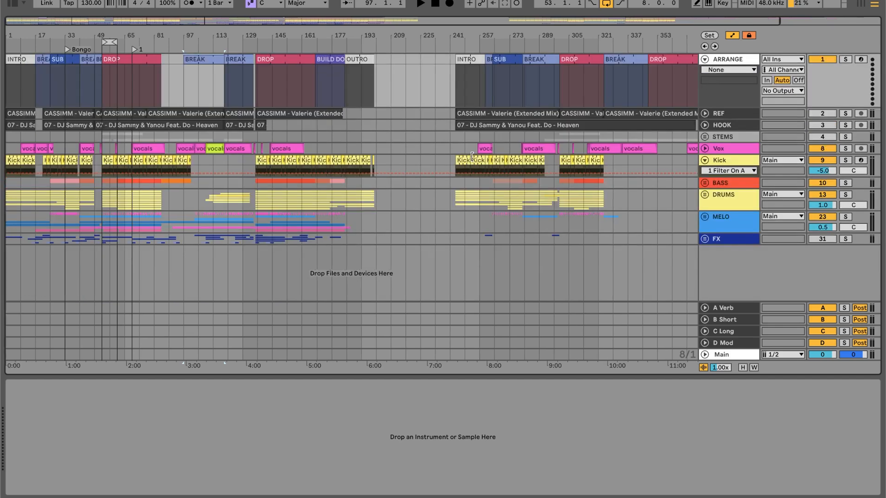
pyautogui.moveTo(19, 41)
pyautogui.mouseDown()
pyautogui.moveTo(19, 88)
pyautogui.moveTo(6, 34)
pyautogui.mouseUp()
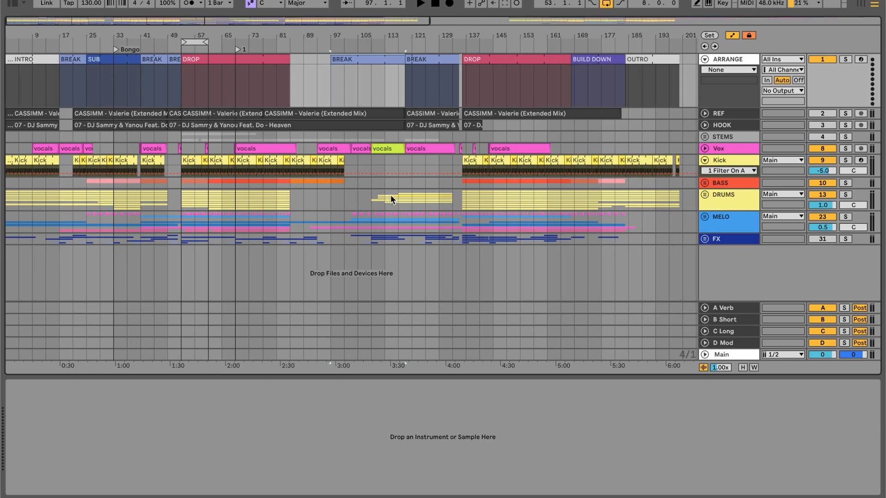
pyautogui.click(300, 114)
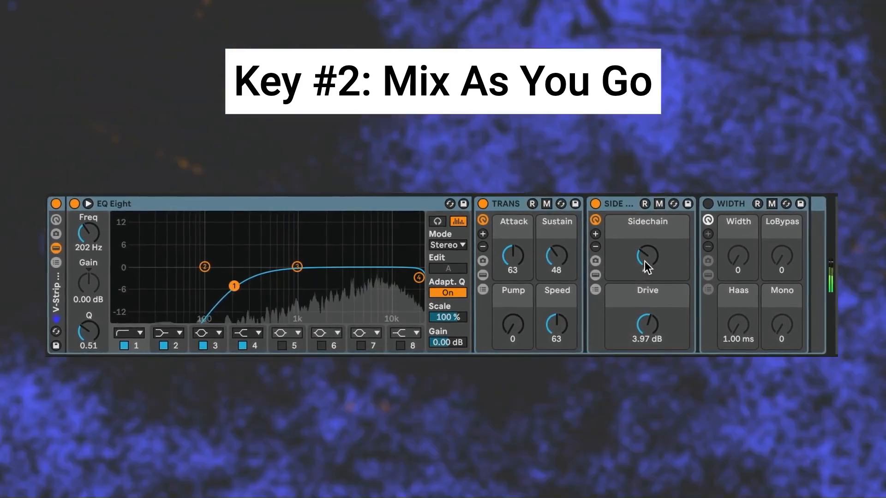
# Set the open hat's Sidechain to 52, EQ Eight low-cut frequency to 250 Hz, transient Attack to 67 and Sustain to 37
pyautogui.moveTo(648, 268)
pyautogui.mouseDown()
pyautogui.moveTo(648, 278)
pyautogui.moveTo(650, 262)
pyautogui.mouseUp()
pyautogui.moveTo(231, 287)
pyautogui.mouseDown()
pyautogui.moveTo(245, 295)
pyautogui.moveTo(238, 288)
pyautogui.mouseUp()
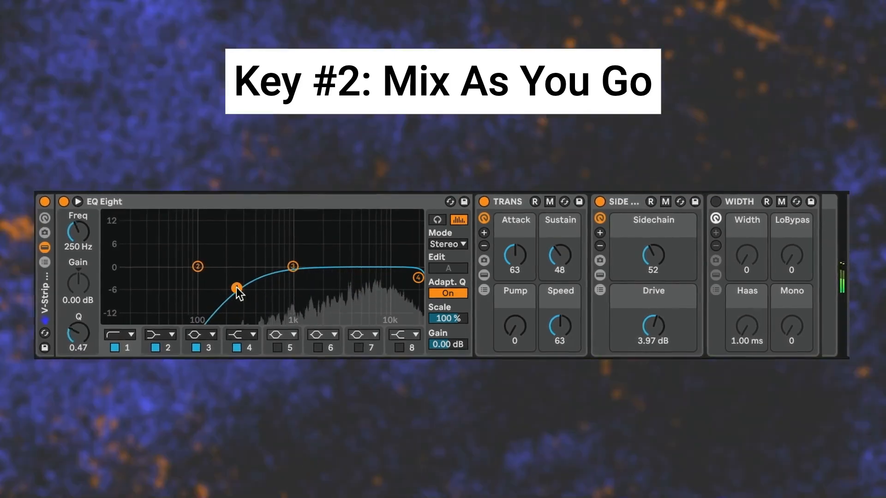
pyautogui.moveTo(560, 256); pyautogui.dragTo(524, 247)
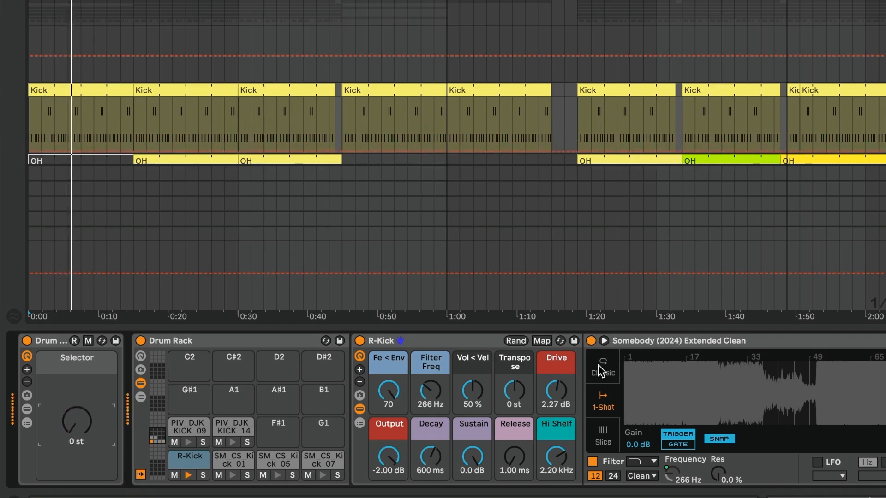
# Look over the Somebody project's tracks from the DRUMS group down to BASS, MELO, VOX and FX during playback
pyautogui.moveTo(660, 393); pyautogui.dragTo(660, 443)
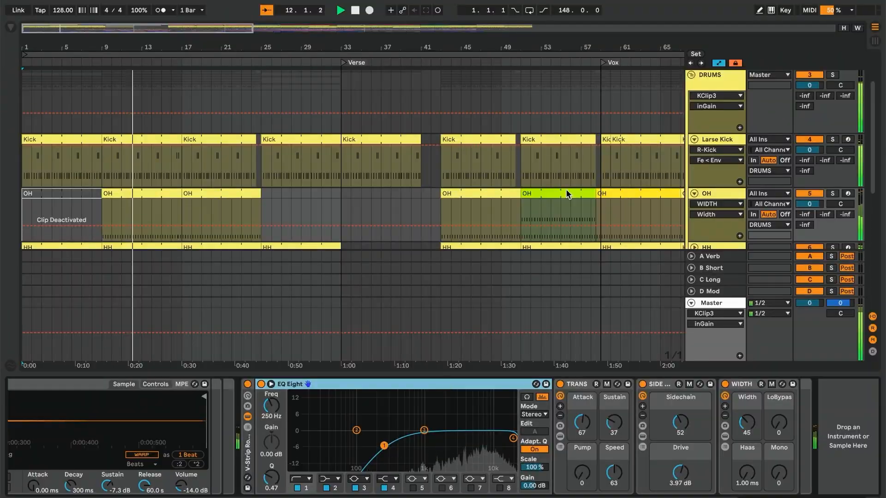
pyautogui.scroll(-10, 577, 168)
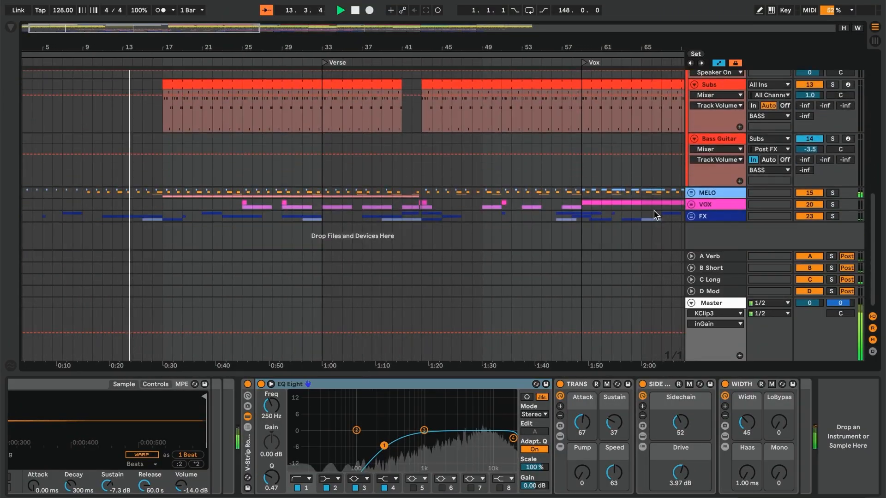
pyautogui.hscroll(10, 656, 215)
pyautogui.scroll(6, 656, 214)
pyautogui.scroll(6, 654, 211)
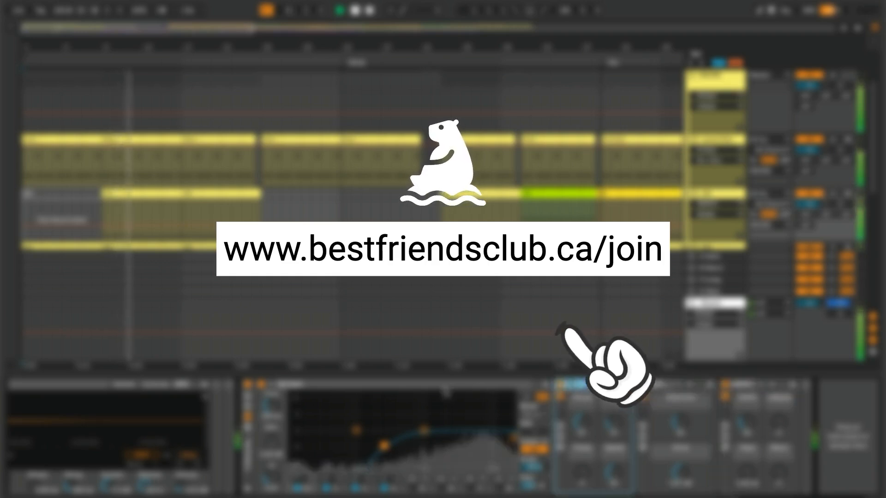
# Browse the Beatport Top 100 chart from the first entries down to around position 90
pyautogui.scroll(-8, 577, 170)
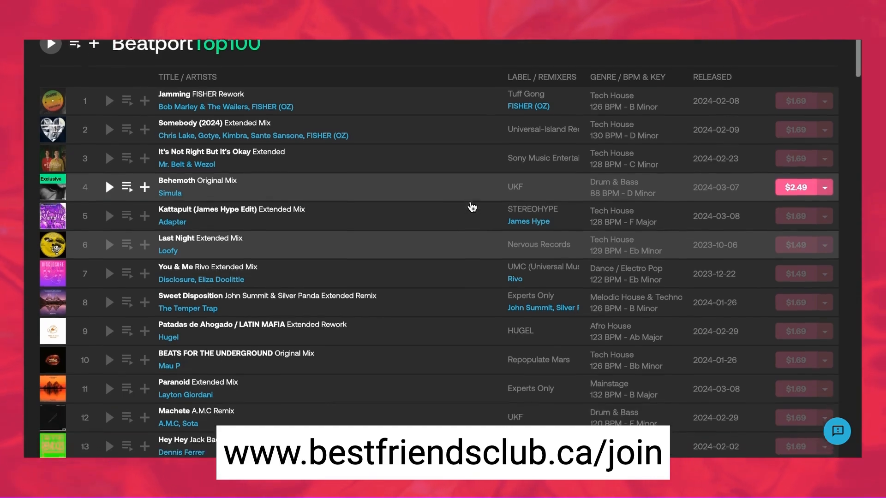
pyautogui.scroll(-8, 472, 207)
pyautogui.scroll(-20, 470, 201)
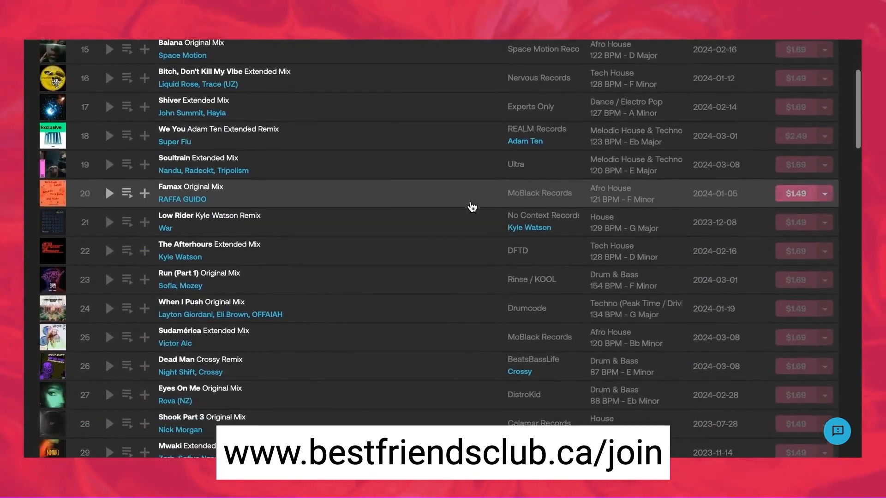
pyautogui.scroll(-20, 471, 205)
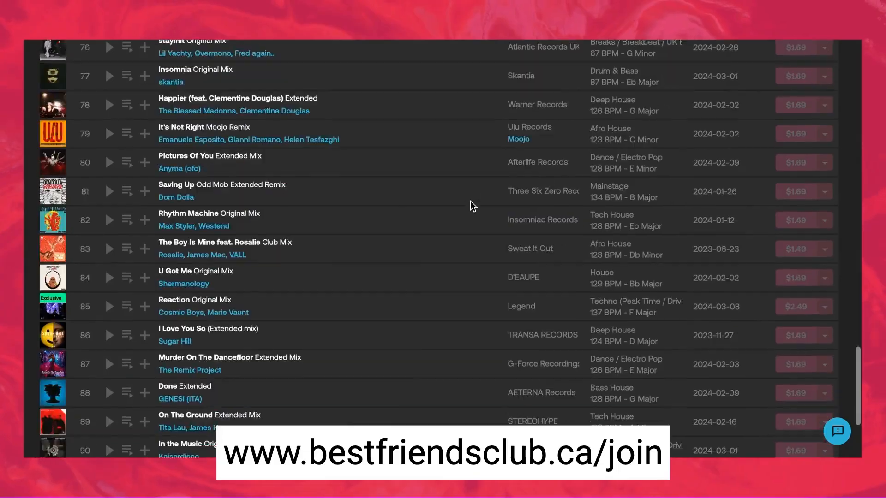